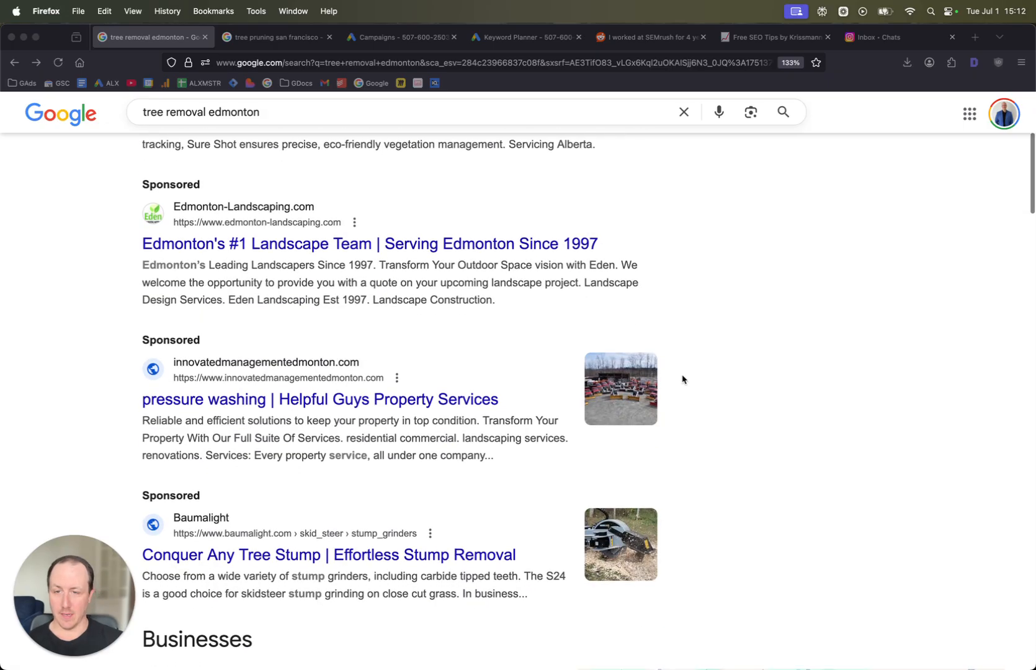
- Examine the sponsored ads at the top of the tree removal edmonton search results
{"action": "scroll", "coordinate": [682, 379], "scroll_direction": "up", "scroll_amount": 5}
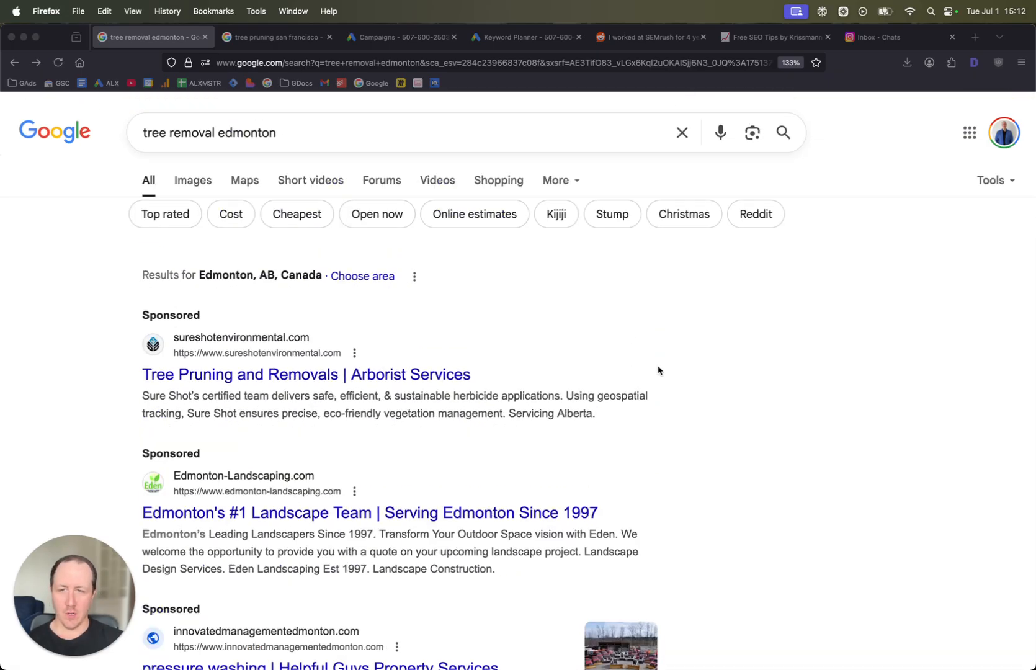
{"action": "left_click", "coordinate": [809, 371]}
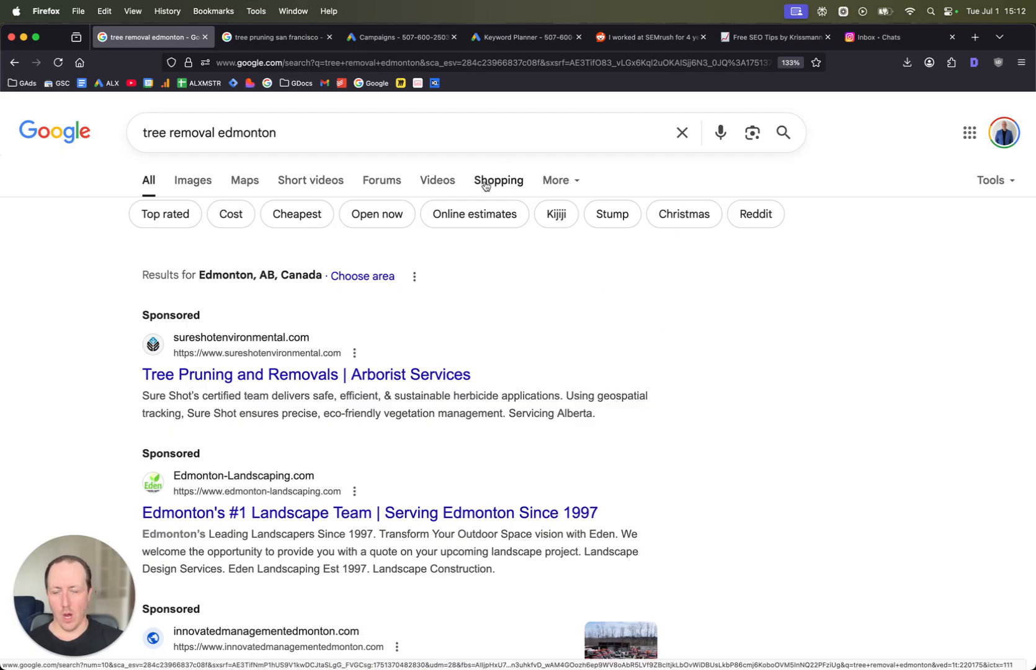
{"action": "scroll", "coordinate": [710, 379], "scroll_direction": "down", "scroll_amount": 4}
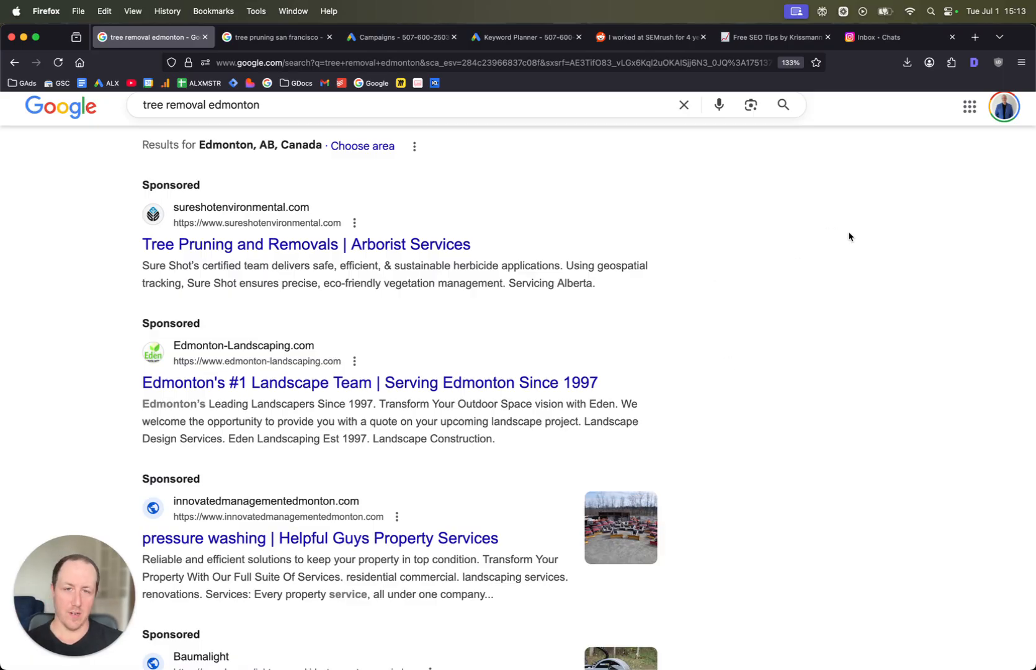
{"action": "scroll", "coordinate": [849, 233], "scroll_direction": "down", "scroll_amount": 2}
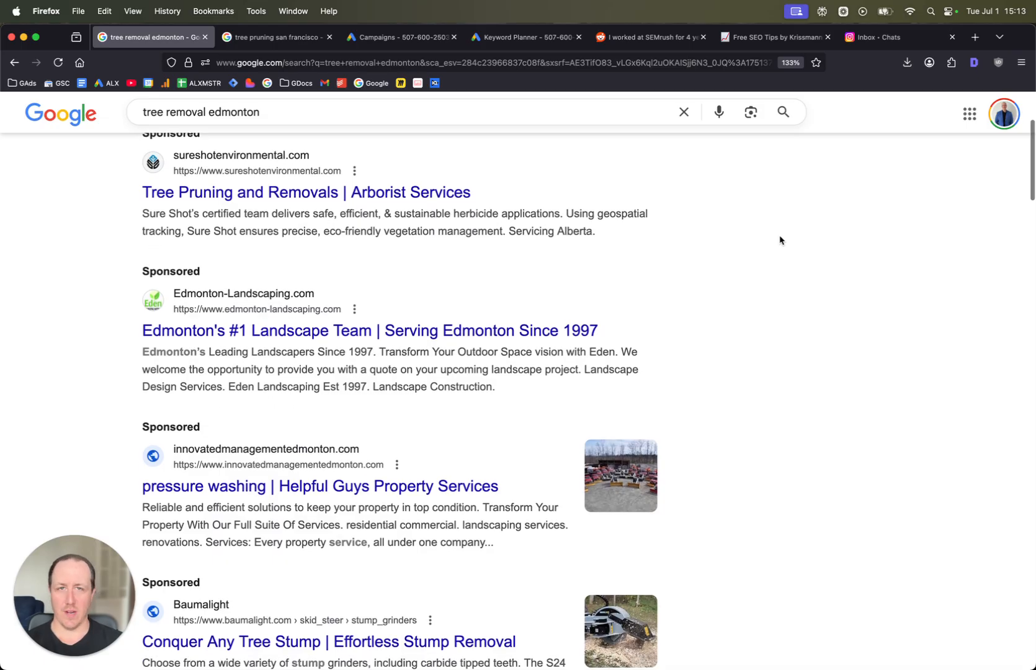
{"action": "scroll", "coordinate": [775, 230], "scroll_direction": "down", "scroll_amount": 2}
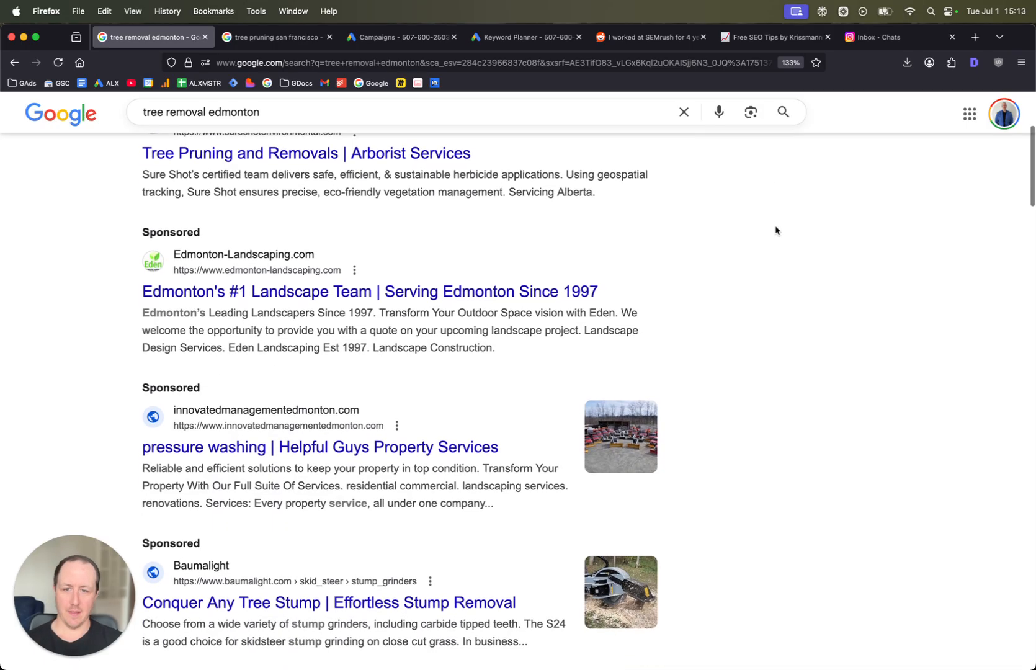
{"action": "scroll", "coordinate": [775, 230], "scroll_direction": "up", "scroll_amount": 5}
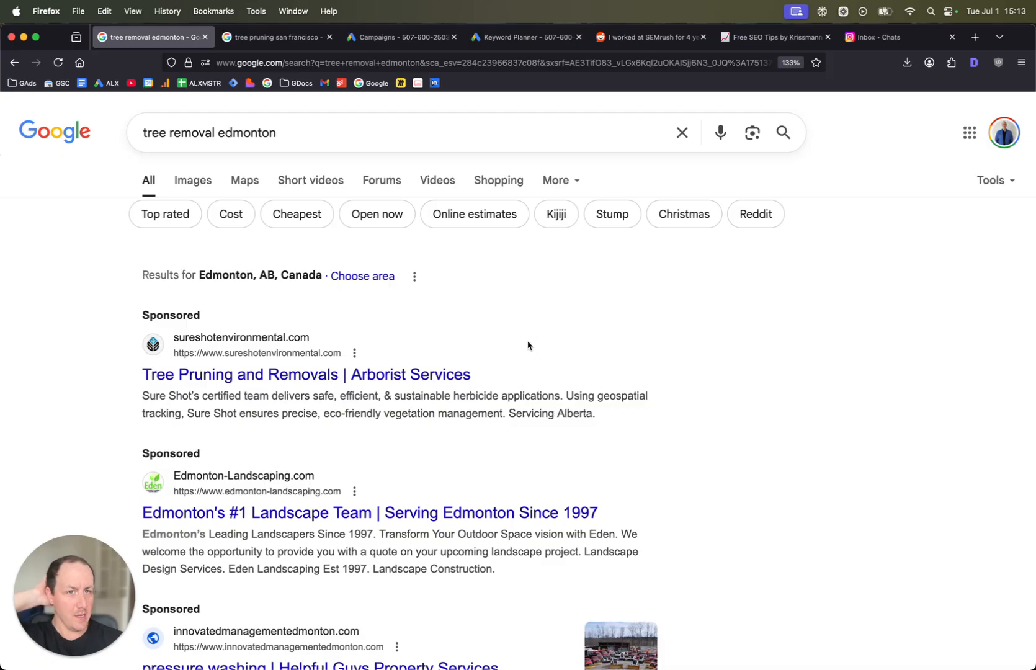
{"action": "scroll", "coordinate": [528, 345], "scroll_direction": "down", "scroll_amount": 5}
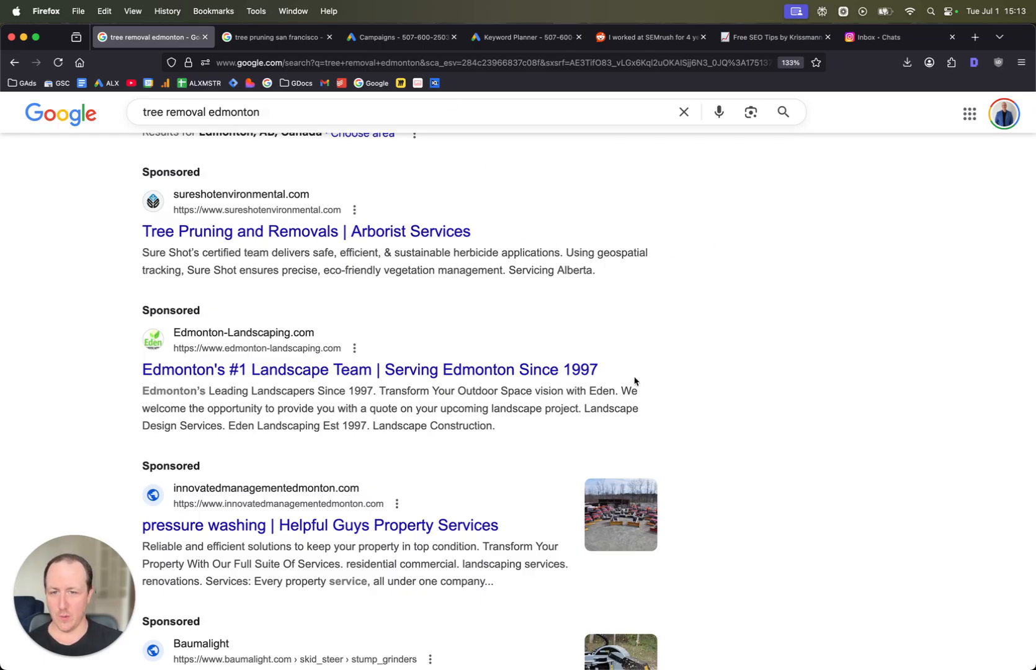
{"action": "scroll", "coordinate": [709, 373], "scroll_direction": "down", "scroll_amount": 2}
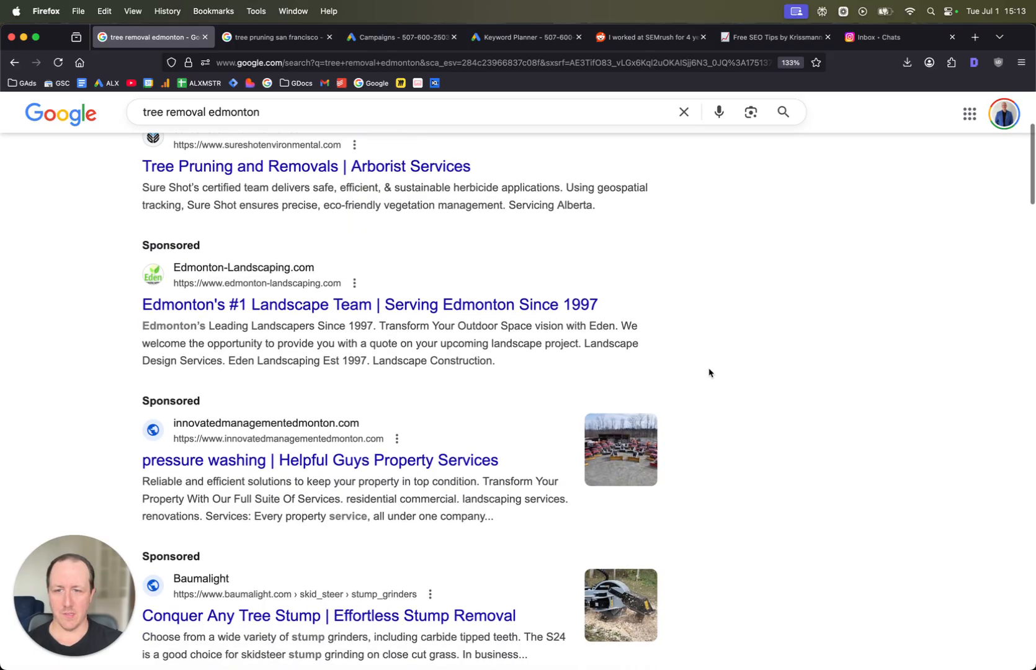
{"action": "scroll", "coordinate": [705, 370], "scroll_direction": "up", "scroll_amount": 6}
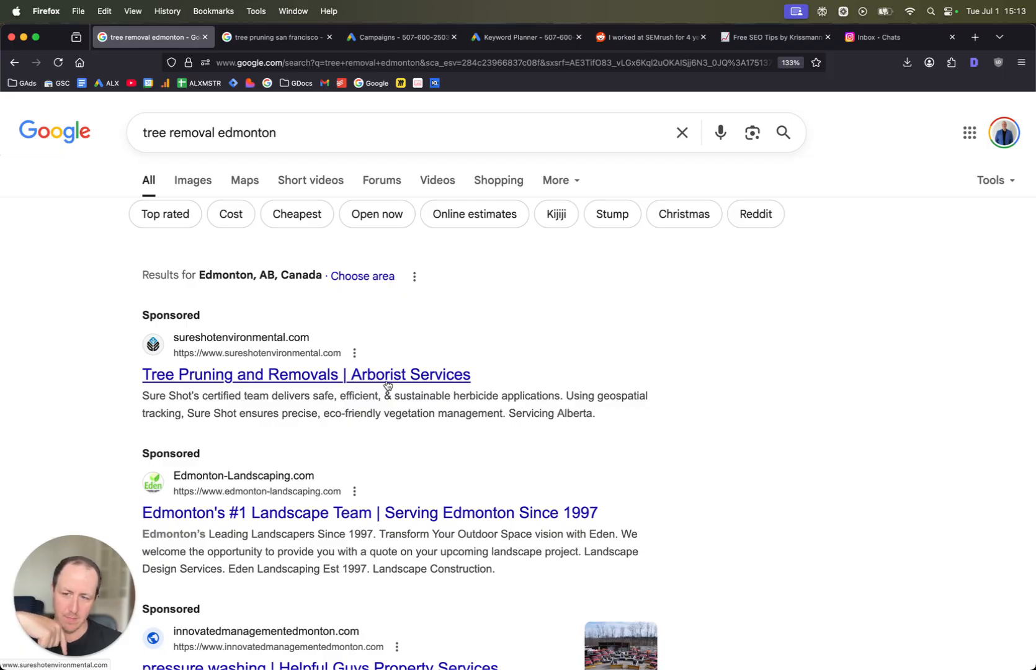
- Review the remaining sponsored ads and the Businesses map listings for tree removal in Edmonton
{"action": "scroll", "coordinate": [385, 391], "scroll_direction": "down", "scroll_amount": 2}
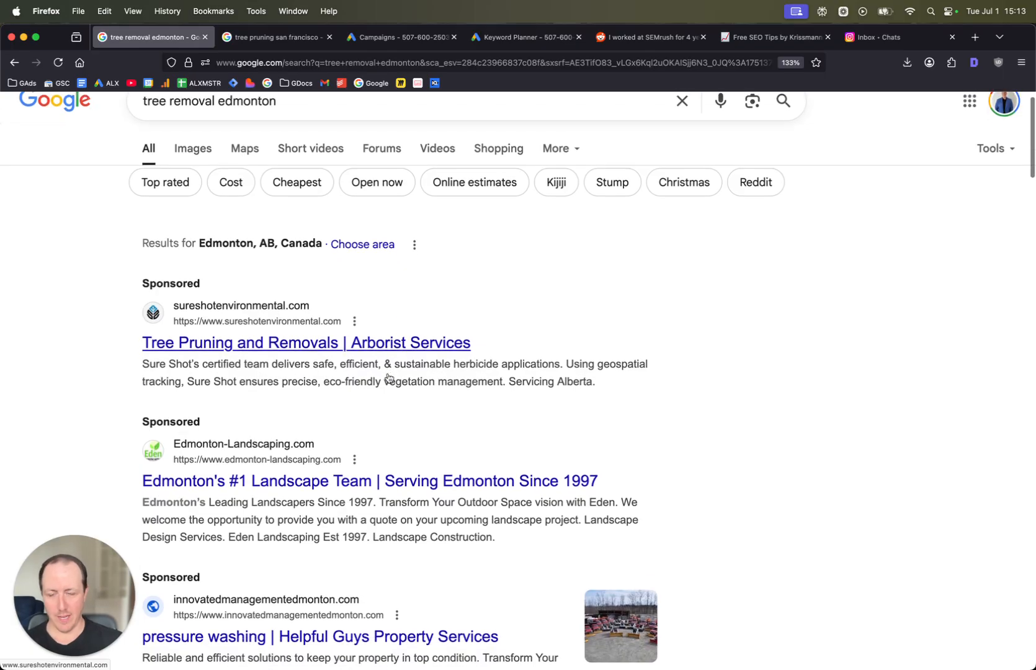
{"action": "scroll", "coordinate": [363, 466], "scroll_direction": "down", "scroll_amount": 2}
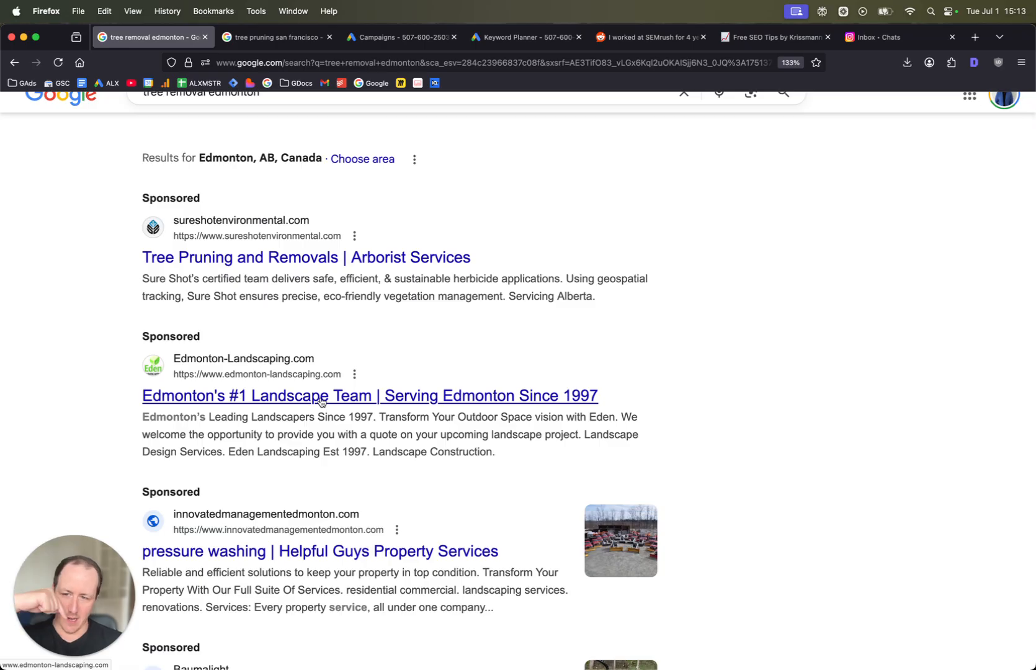
{"action": "scroll", "coordinate": [321, 402], "scroll_direction": "down", "scroll_amount": 5}
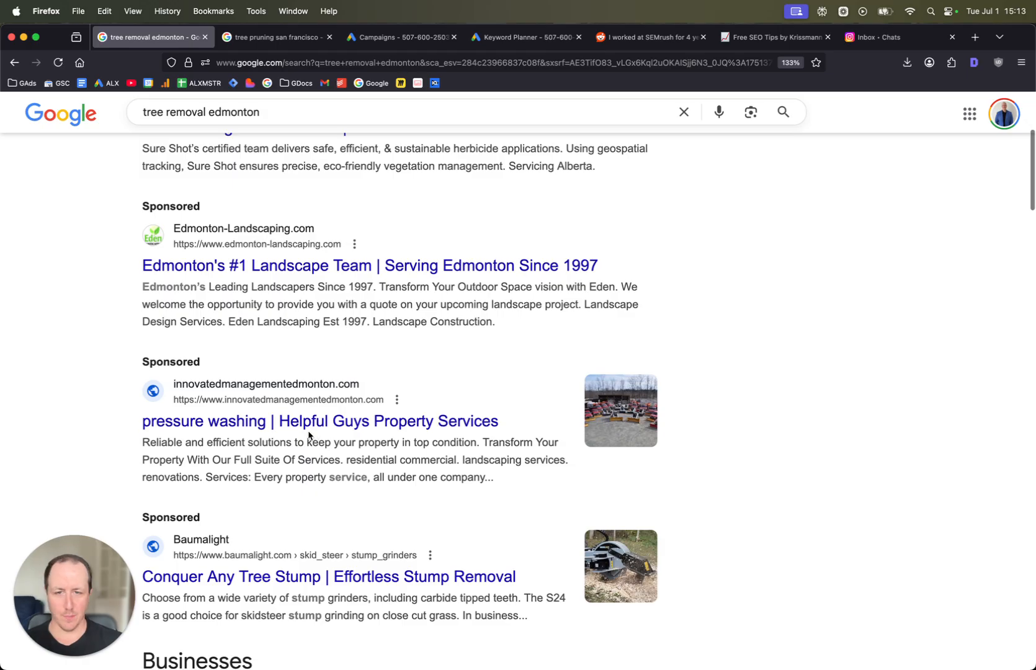
{"action": "scroll", "coordinate": [342, 435], "scroll_direction": "down", "scroll_amount": 2}
{"action": "scroll", "coordinate": [322, 360], "scroll_direction": "down", "scroll_amount": 4}
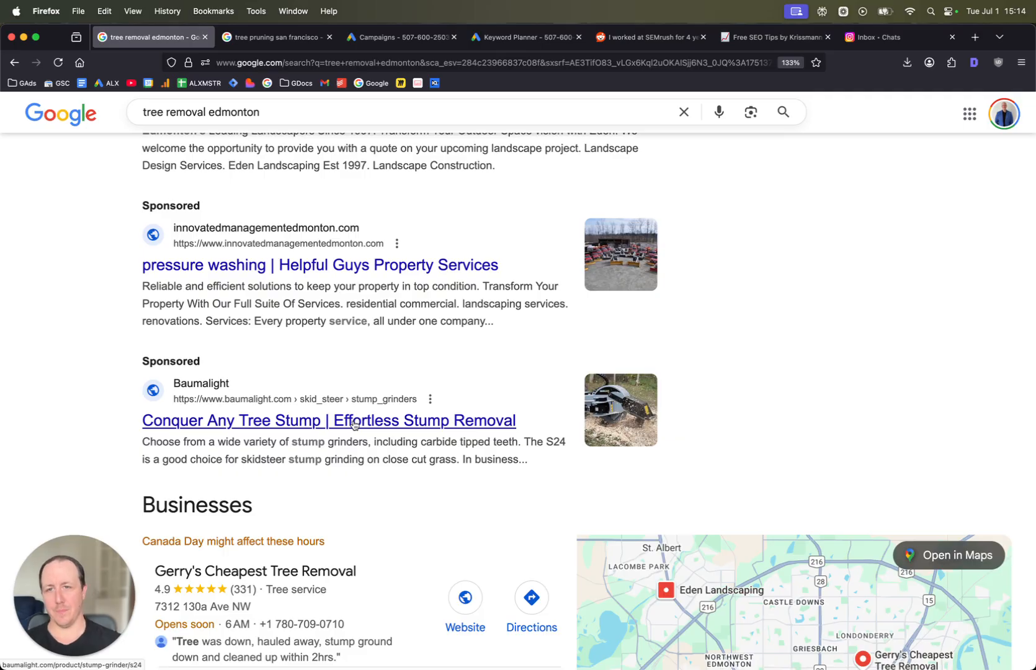
{"action": "scroll", "coordinate": [133, 359], "scroll_direction": "down", "scroll_amount": 15}
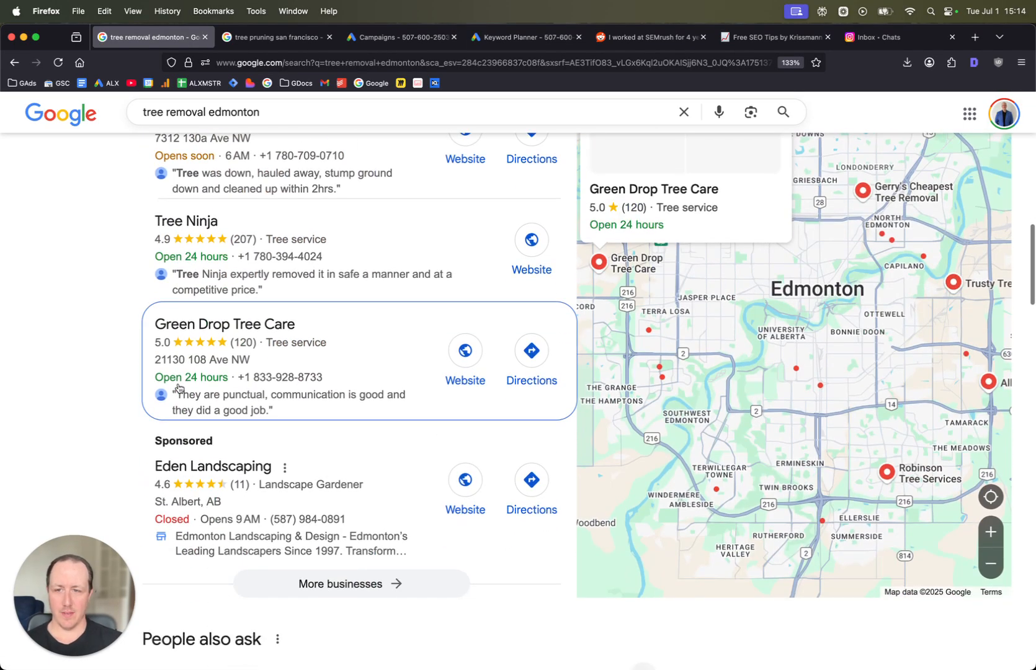
{"action": "scroll", "coordinate": [178, 388], "scroll_direction": "up", "scroll_amount": 1}
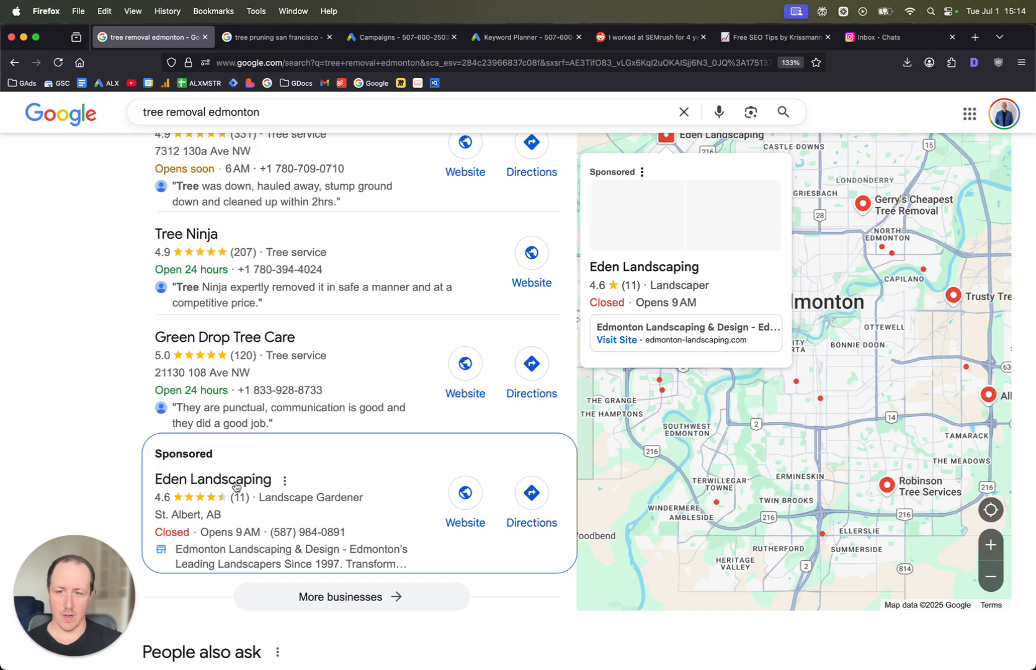
{"action": "scroll", "coordinate": [236, 486], "scroll_direction": "down", "scroll_amount": 5}
{"action": "scroll", "coordinate": [218, 447], "scroll_direction": "up", "scroll_amount": 2}
{"action": "scroll", "coordinate": [217, 446], "scroll_direction": "down", "scroll_amount": 2}
{"action": "scroll", "coordinate": [261, 434], "scroll_direction": "up", "scroll_amount": 20}
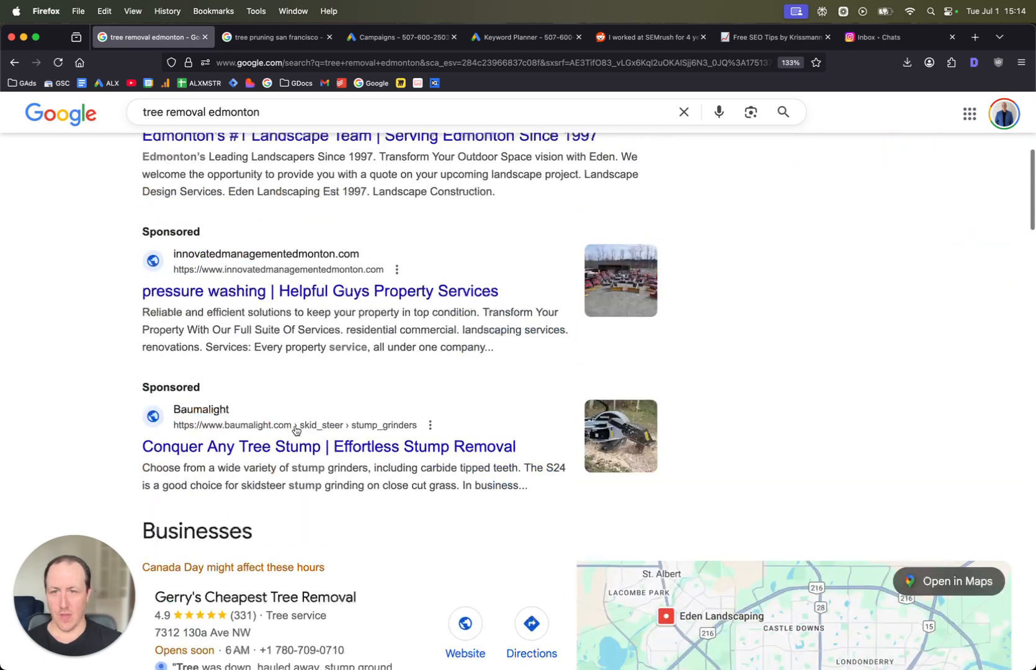
{"action": "scroll", "coordinate": [295, 431], "scroll_direction": "up", "scroll_amount": 7}
{"action": "scroll", "coordinate": [294, 429], "scroll_direction": "down", "scroll_amount": 18}
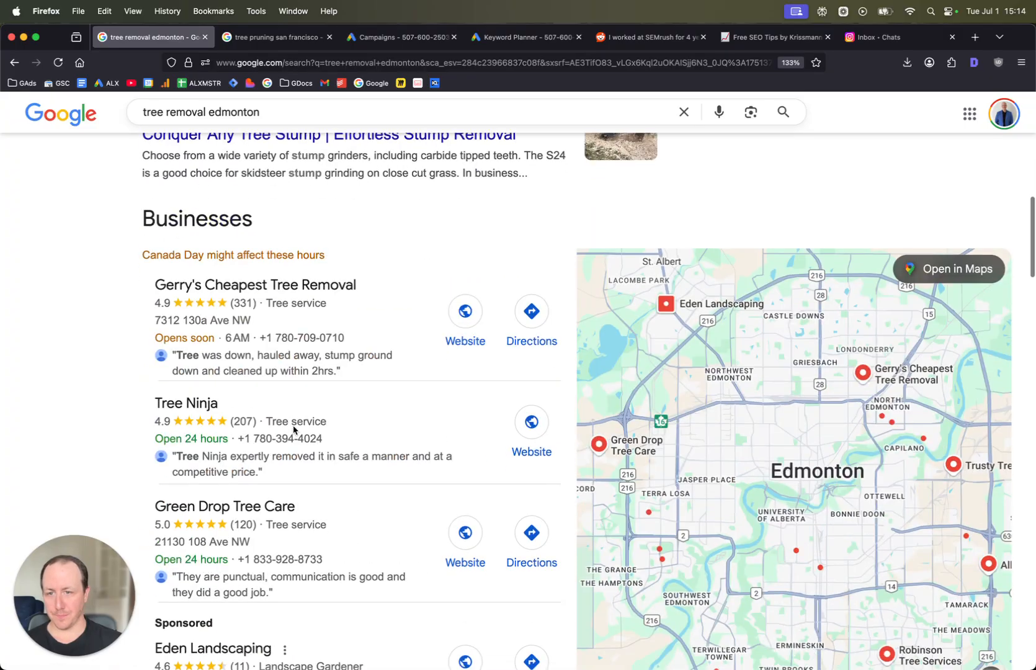
- Browse the People also ask section and organic results for tree removal edmonton
{"action": "scroll", "coordinate": [294, 429], "scroll_direction": "down", "scroll_amount": 20}
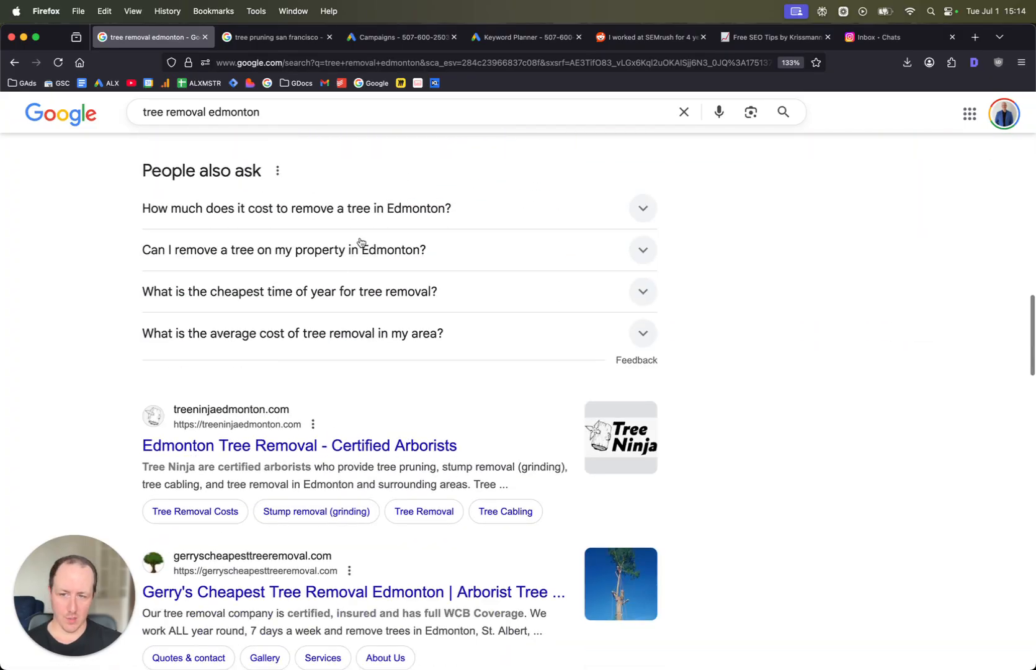
{"action": "scroll", "coordinate": [360, 243], "scroll_direction": "down", "scroll_amount": 7}
{"action": "scroll", "coordinate": [354, 385], "scroll_direction": "down", "scroll_amount": 5}
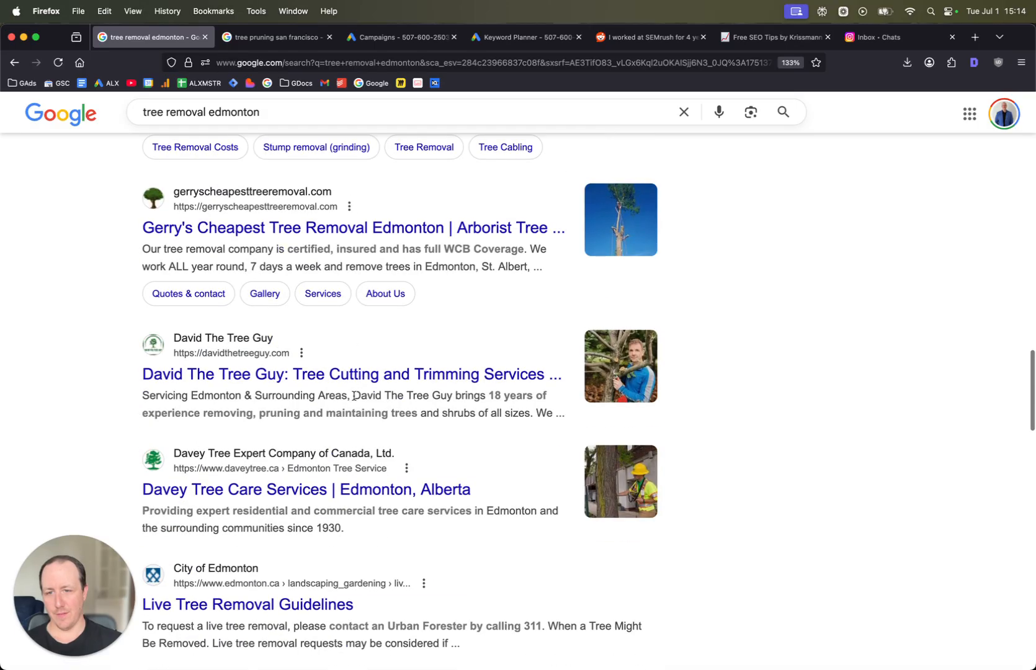
{"action": "scroll", "coordinate": [354, 396], "scroll_direction": "down", "scroll_amount": 1}
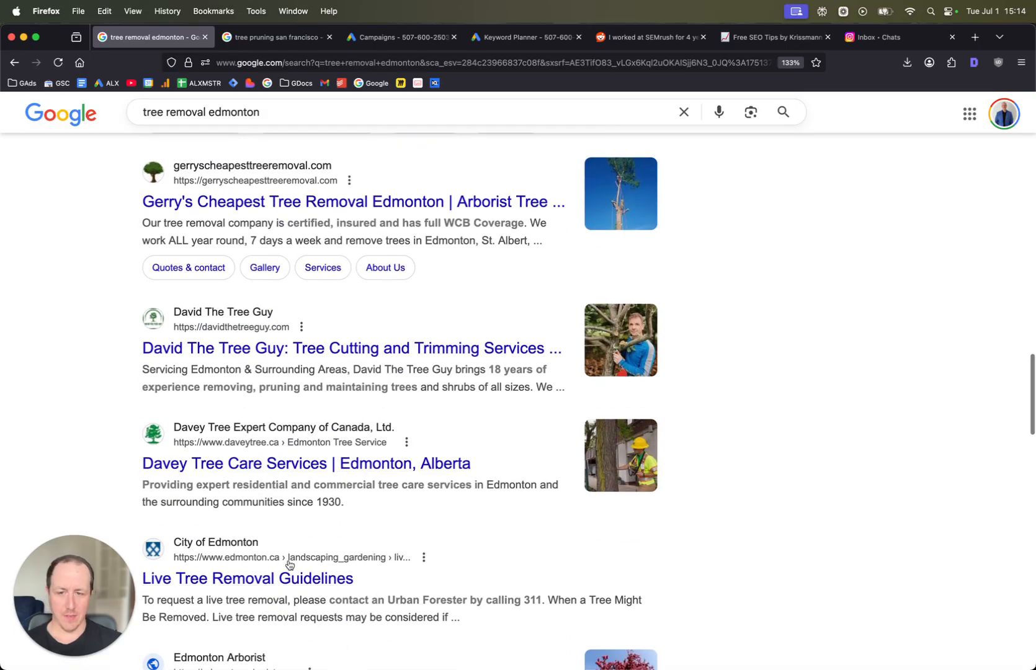
{"action": "scroll", "coordinate": [342, 552], "scroll_direction": "down", "scroll_amount": 5}
{"action": "scroll", "coordinate": [295, 471], "scroll_direction": "up", "scroll_amount": 15}
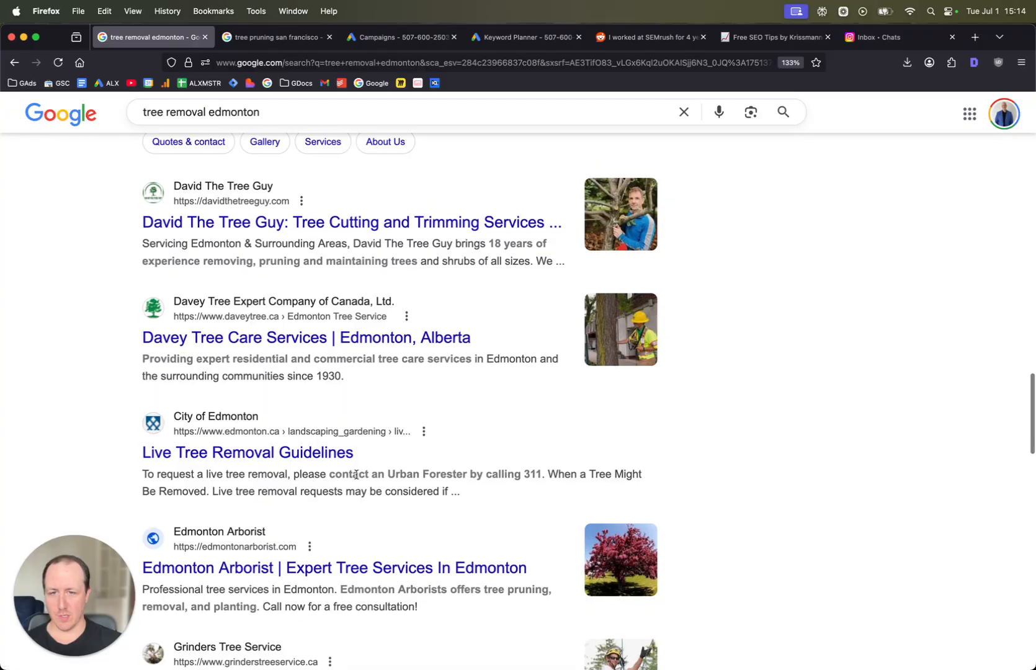
{"action": "scroll", "coordinate": [355, 478], "scroll_direction": "down", "scroll_amount": 12}
{"action": "scroll", "coordinate": [355, 478], "scroll_direction": "up", "scroll_amount": 15}
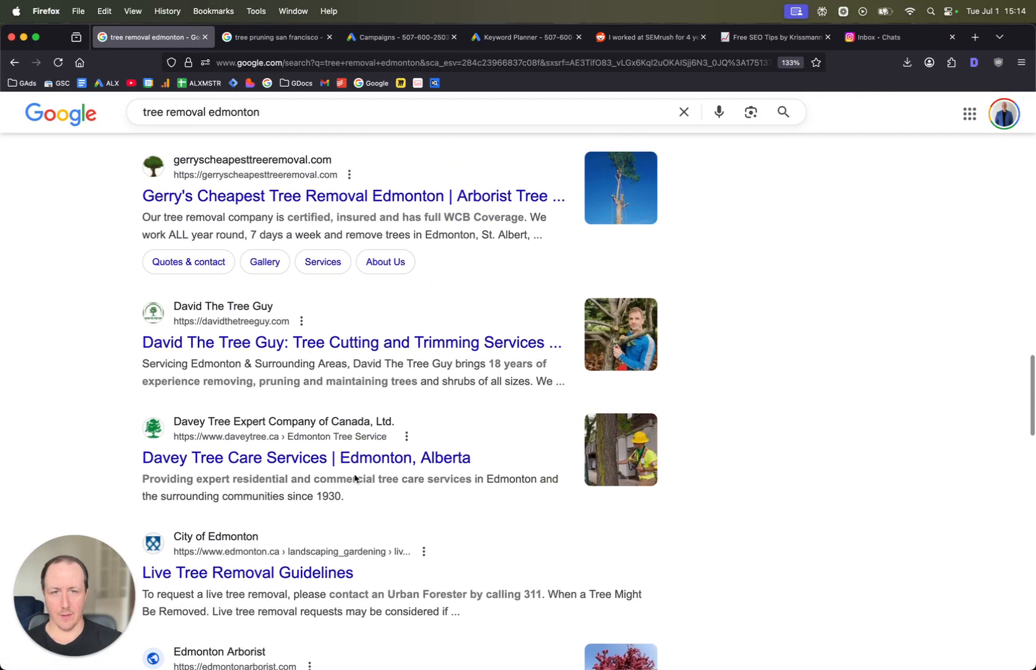
{"action": "scroll", "coordinate": [355, 477], "scroll_direction": "up", "scroll_amount": 5}
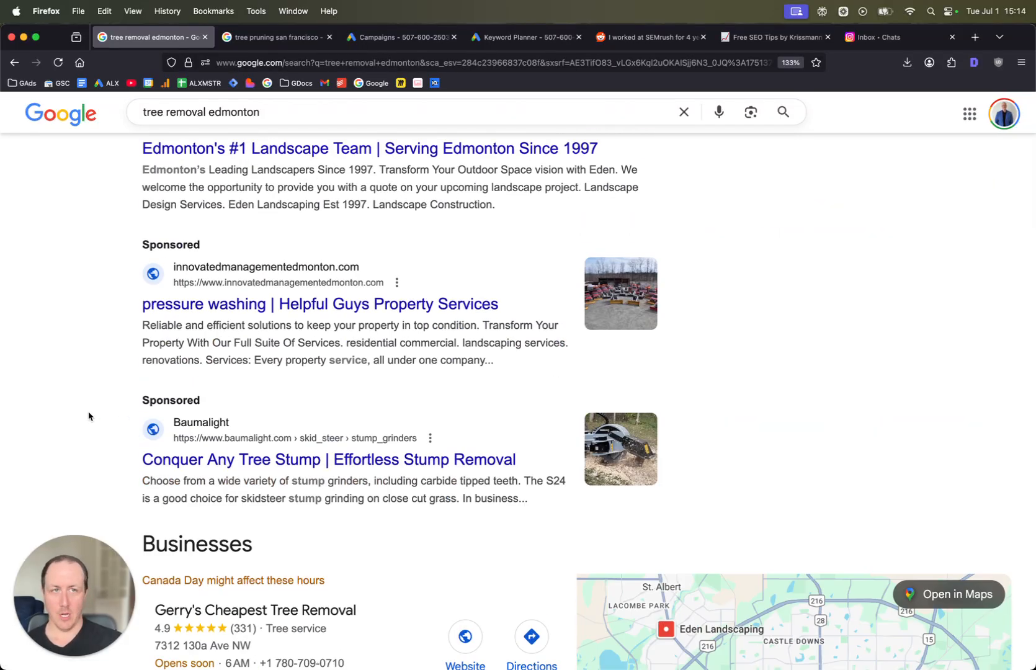
{"action": "scroll", "coordinate": [118, 401], "scroll_direction": "down", "scroll_amount": 15}
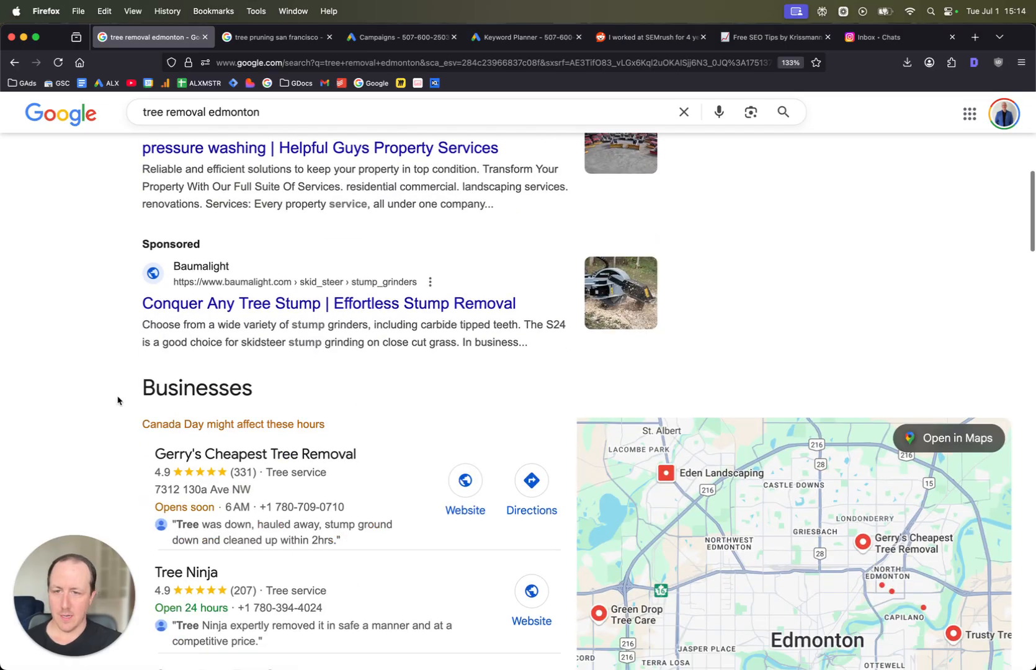
{"action": "scroll", "coordinate": [166, 407], "scroll_direction": "down", "scroll_amount": 3}
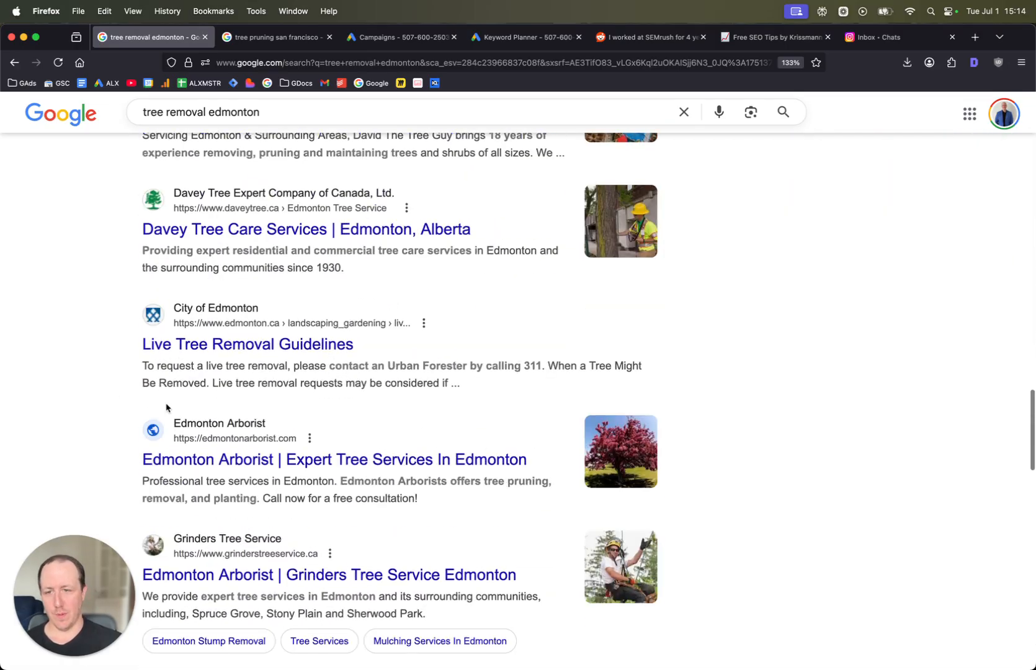
{"action": "scroll", "coordinate": [166, 407], "scroll_direction": "up", "scroll_amount": 15}
{"action": "scroll", "coordinate": [166, 407], "scroll_direction": "up", "scroll_amount": 10}
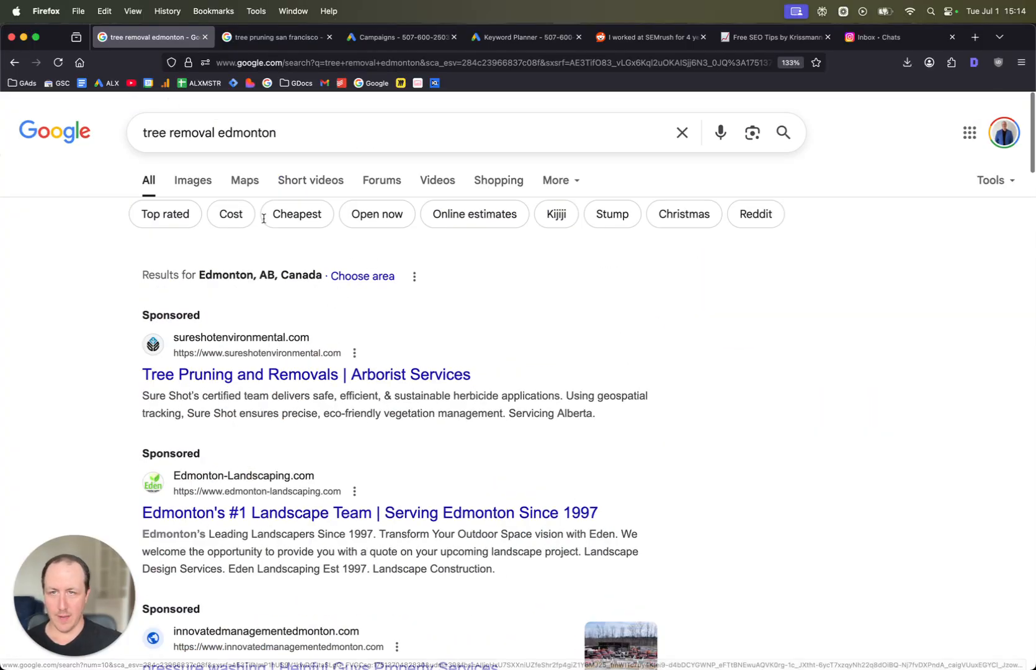
{"action": "scroll", "coordinate": [323, 248], "scroll_direction": "down", "scroll_amount": 5}
{"action": "scroll", "coordinate": [362, 257], "scroll_direction": "down", "scroll_amount": 12}
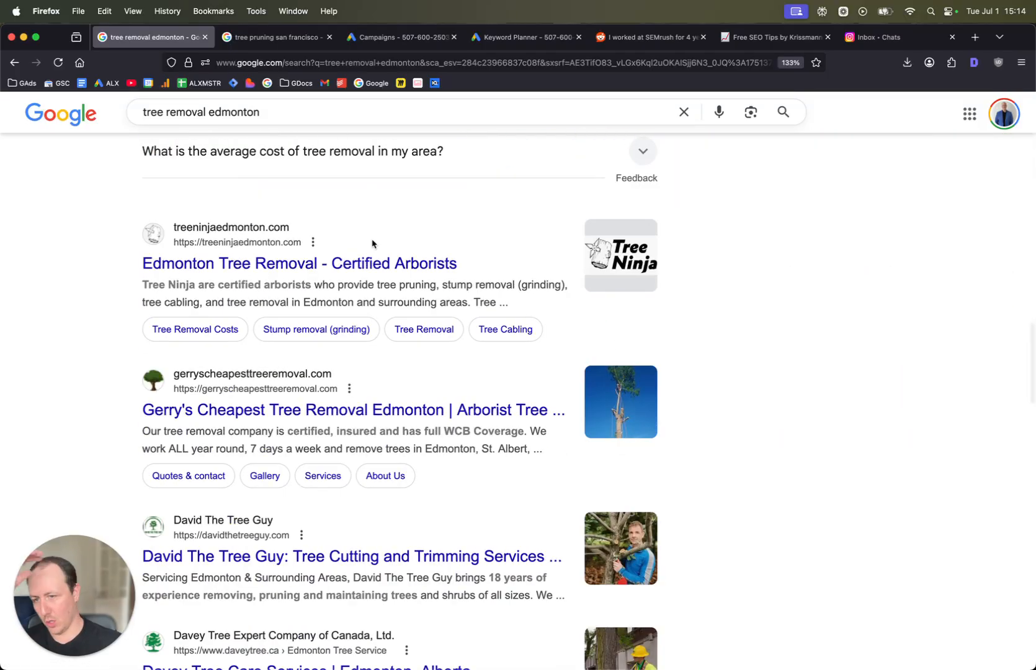
{"action": "scroll", "coordinate": [372, 243], "scroll_direction": "up", "scroll_amount": 15}
{"action": "scroll", "coordinate": [146, 177], "scroll_direction": "up", "scroll_amount": 2}
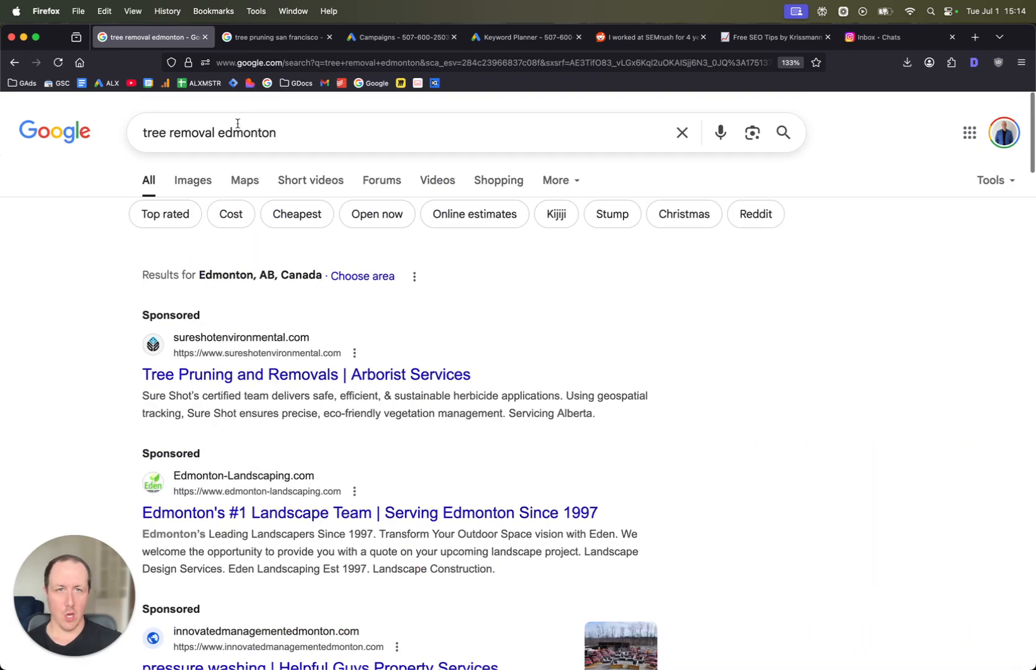
- Switch to the tree pruning san francisco results tab and examine its sponsored ads
{"action": "left_click", "coordinate": [281, 38]}
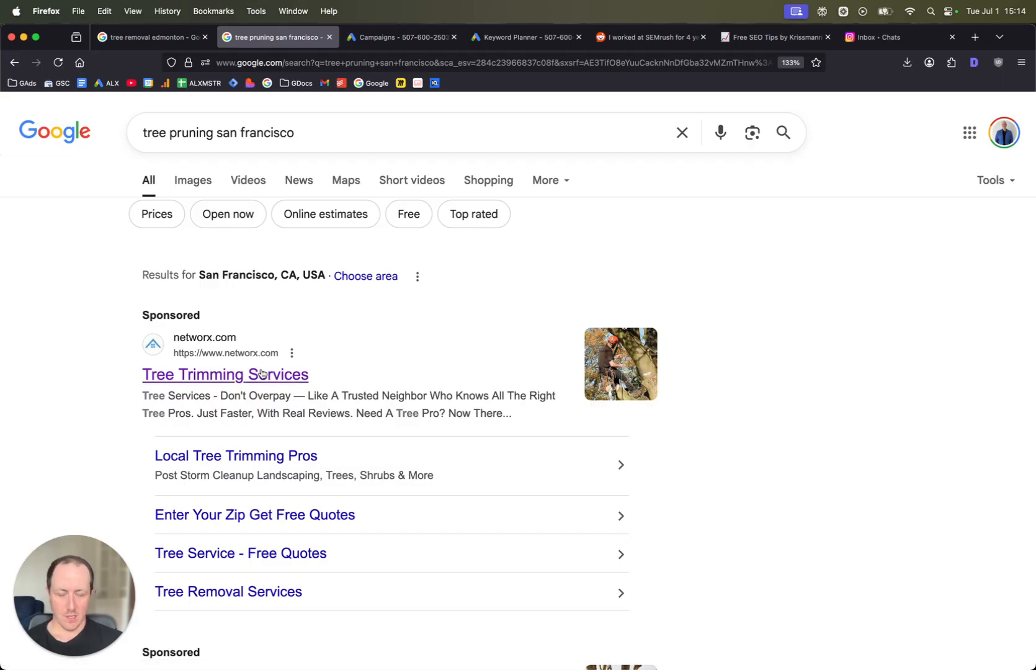
{"action": "scroll", "coordinate": [289, 354], "scroll_direction": "down", "scroll_amount": 6}
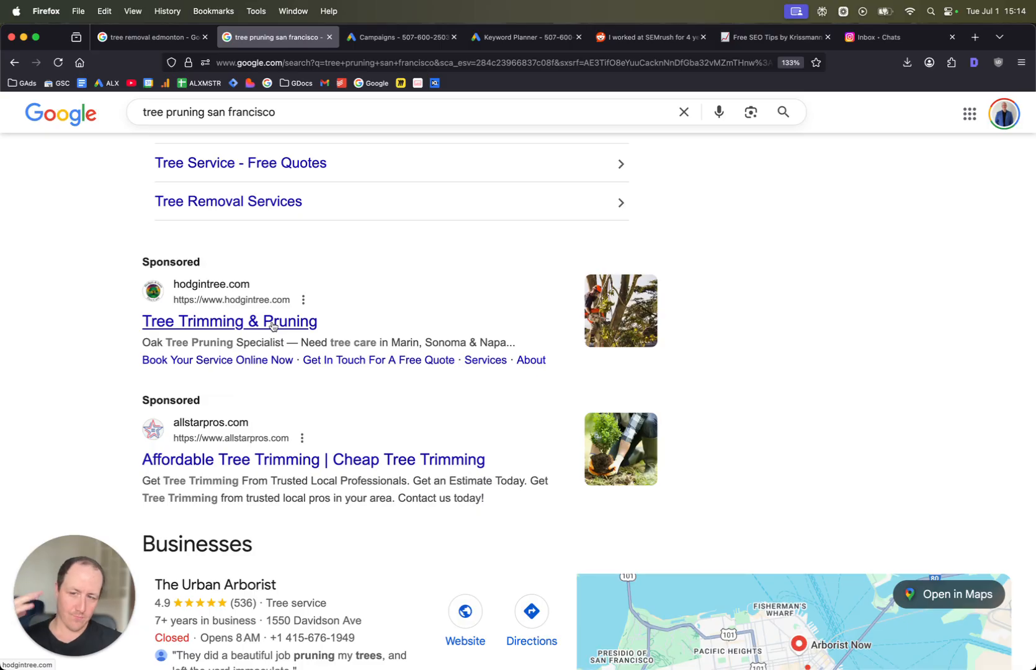
{"action": "scroll", "coordinate": [273, 324], "scroll_direction": "down", "scroll_amount": 6}
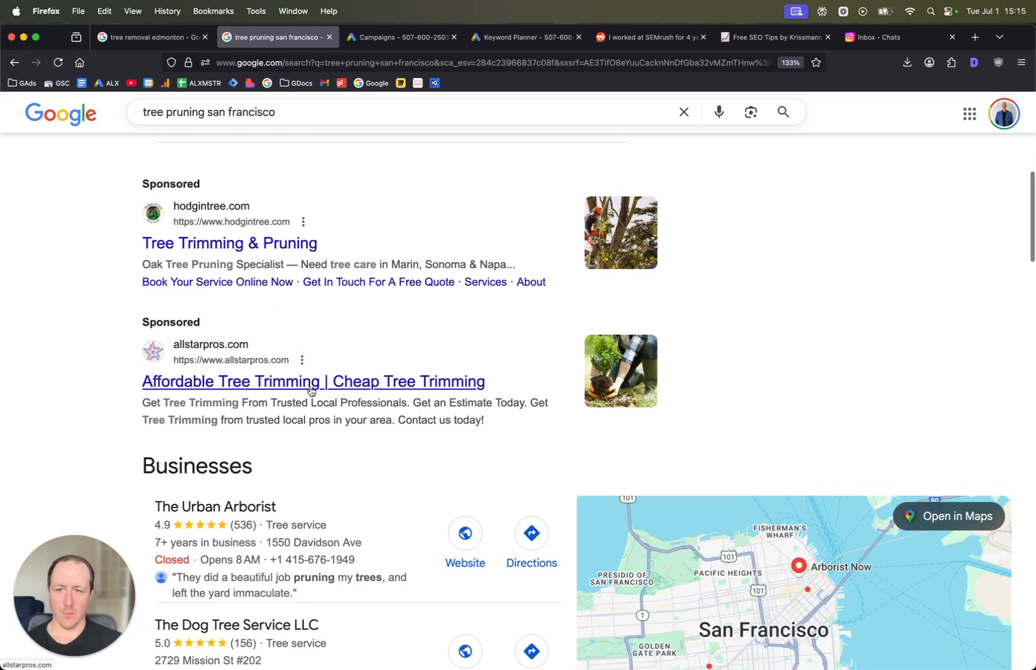
{"action": "scroll", "coordinate": [310, 391], "scroll_direction": "down", "scroll_amount": 1}
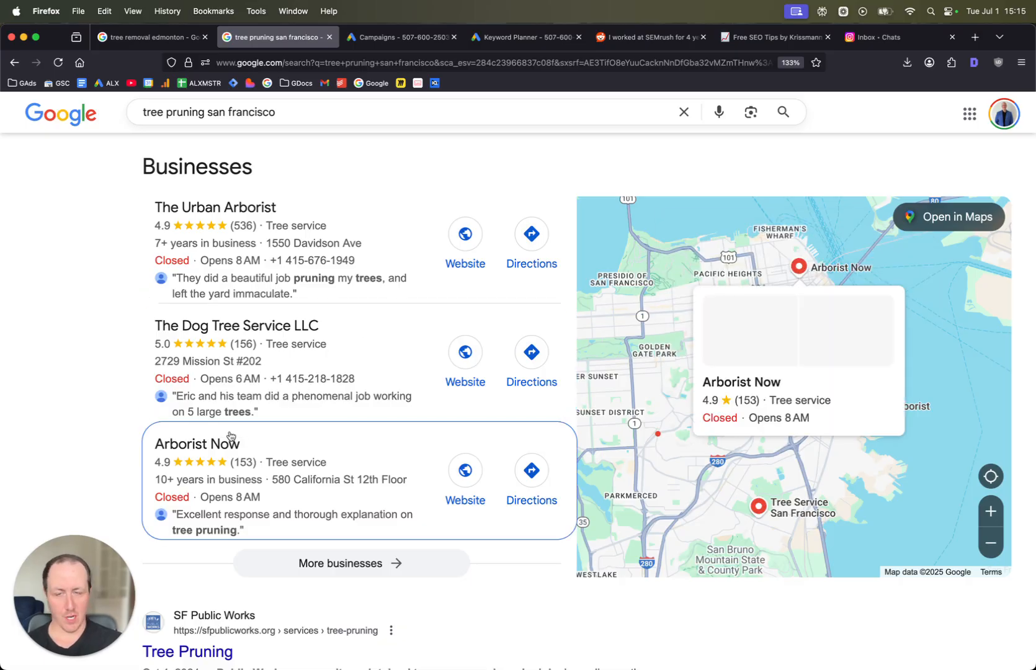
- Review the Businesses listings and organic results for tree pruning san francisco
{"action": "scroll", "coordinate": [290, 416], "scroll_direction": "down", "scroll_amount": 10}
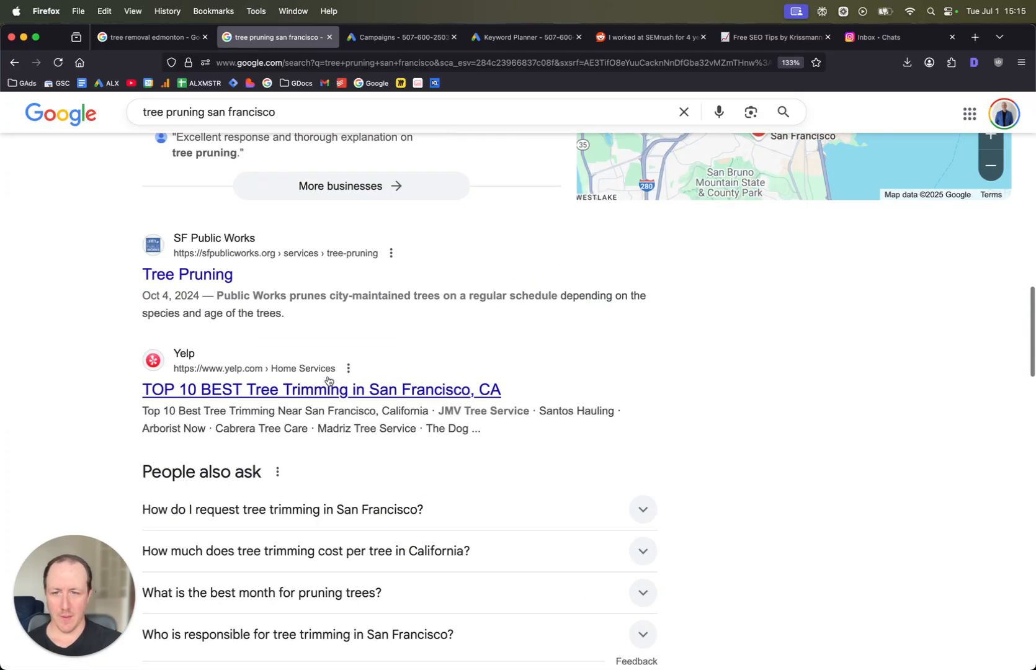
{"action": "scroll", "coordinate": [258, 266], "scroll_direction": "down", "scroll_amount": 2}
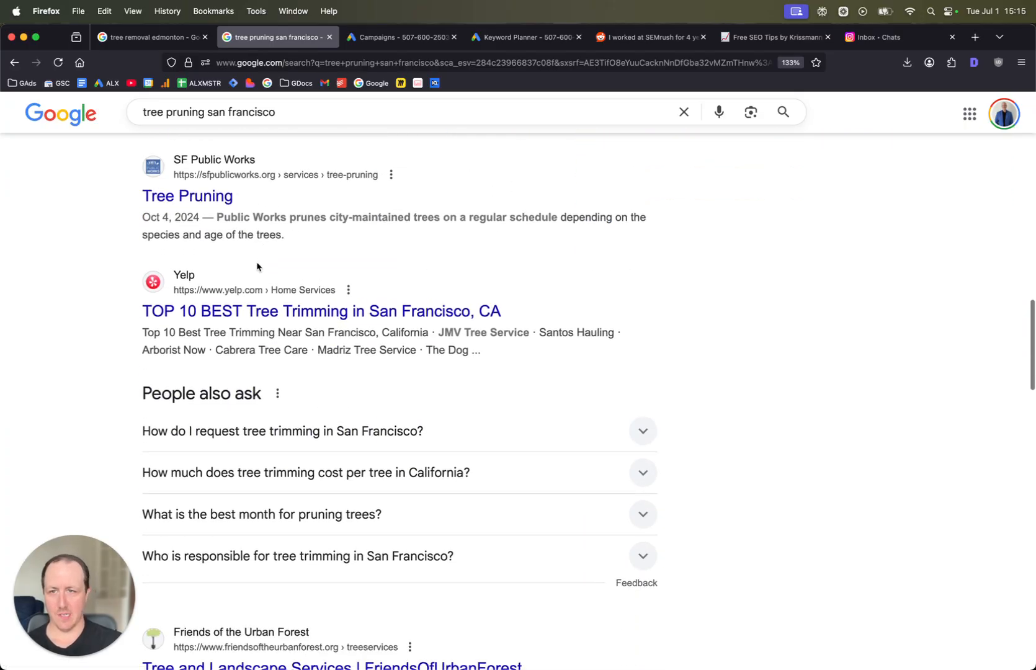
{"action": "scroll", "coordinate": [258, 267], "scroll_direction": "down", "scroll_amount": 8}
{"action": "scroll", "coordinate": [379, 374], "scroll_direction": "down", "scroll_amount": 4}
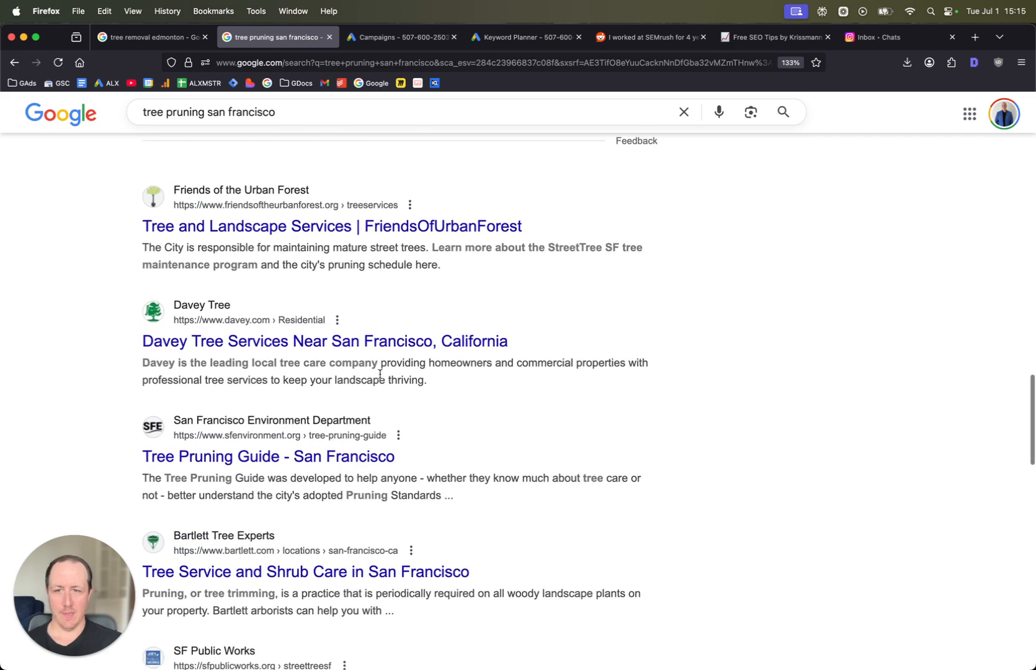
- Scroll through the remaining organic results and sponsored ads for tree pruning san francisco
{"action": "scroll", "coordinate": [368, 363], "scroll_direction": "down", "scroll_amount": 4}
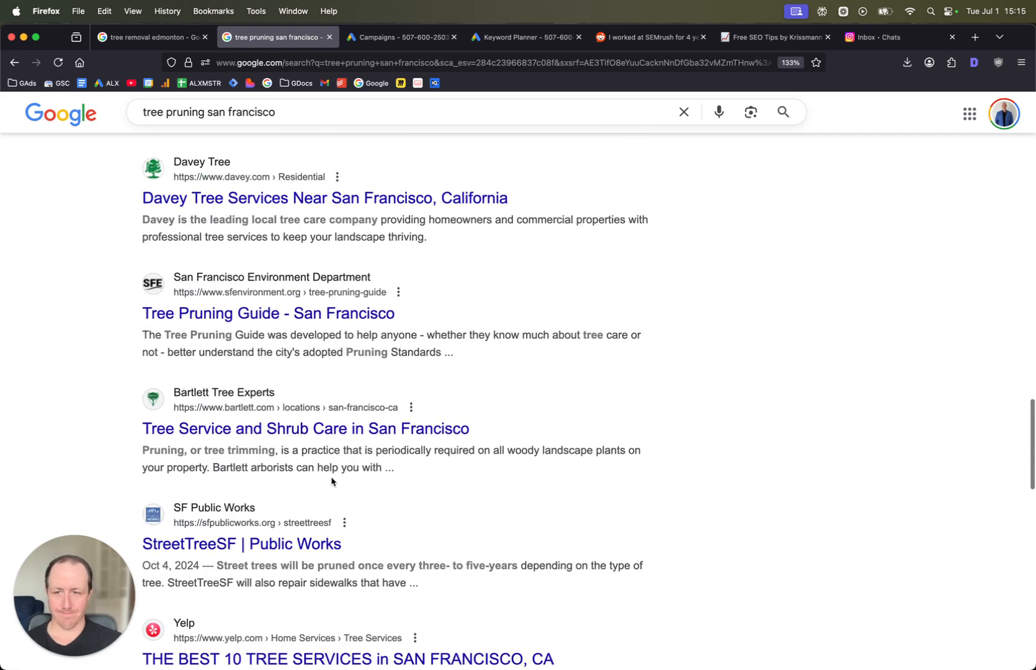
{"action": "scroll", "coordinate": [333, 463], "scroll_direction": "down", "scroll_amount": 9}
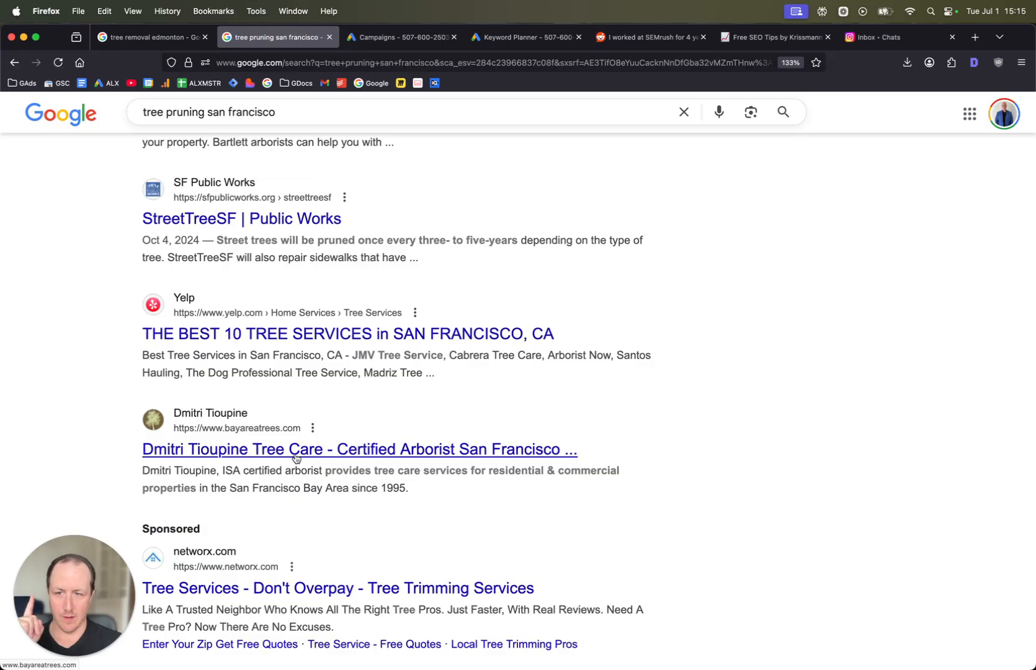
{"action": "scroll", "coordinate": [296, 458], "scroll_direction": "up", "scroll_amount": 20}
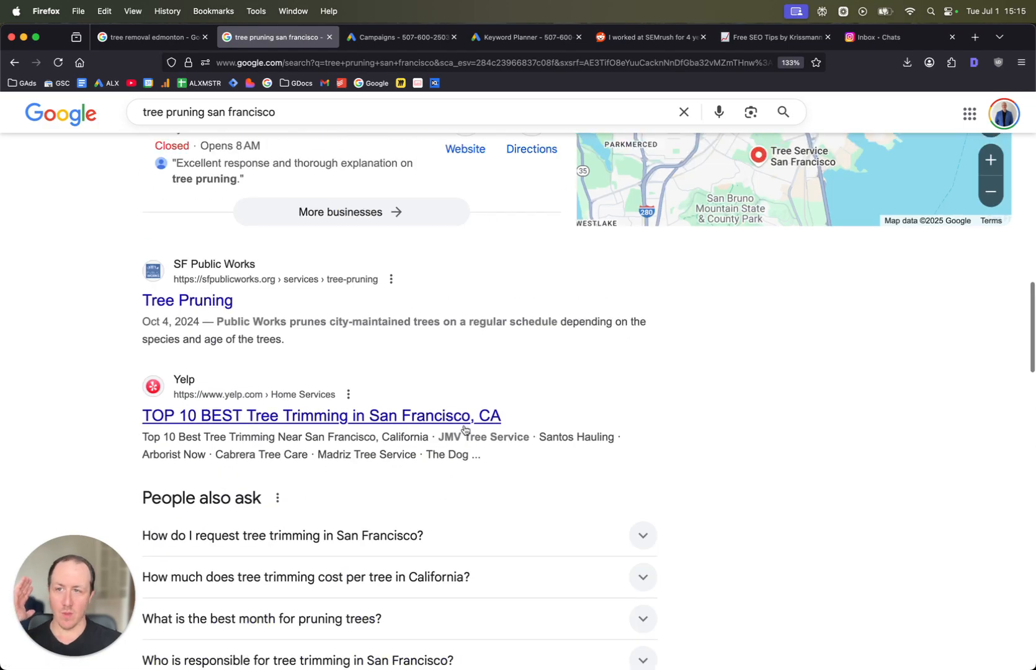
{"action": "scroll", "coordinate": [464, 429], "scroll_direction": "up", "scroll_amount": 12}
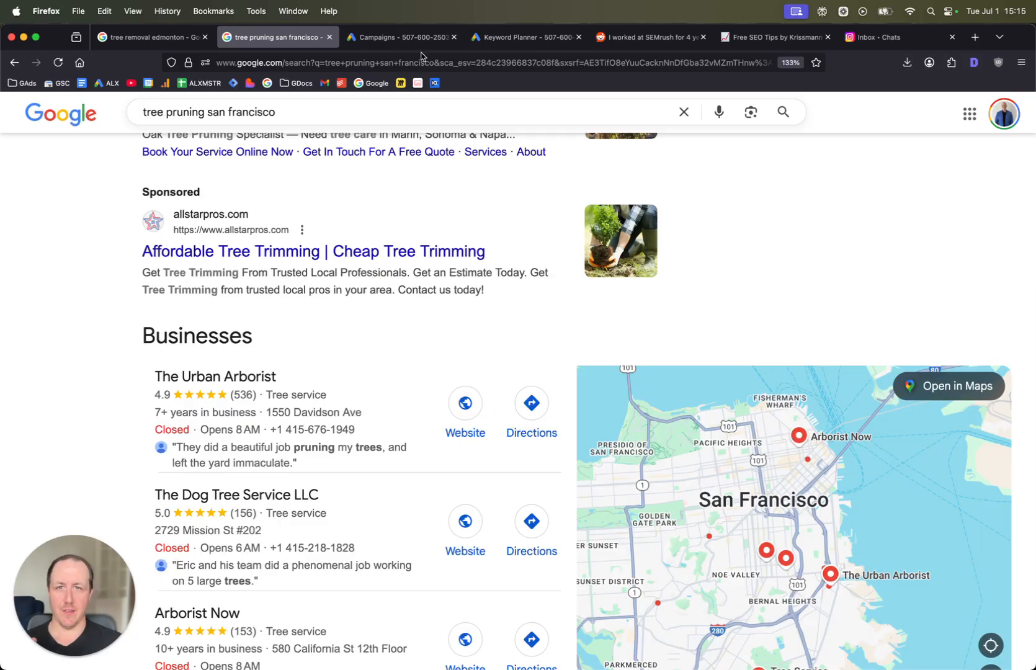
- Switch to the Google Ads tab and start a new campaign from the Overview page
{"action": "mouse_move", "coordinate": [427, 44]}
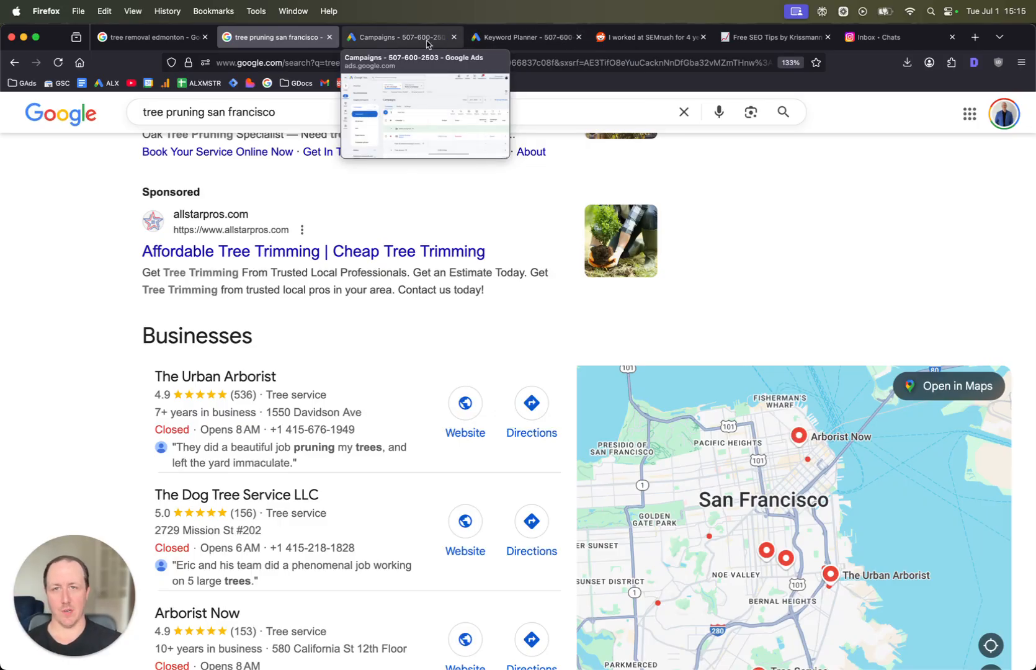
{"action": "left_click", "coordinate": [427, 38]}
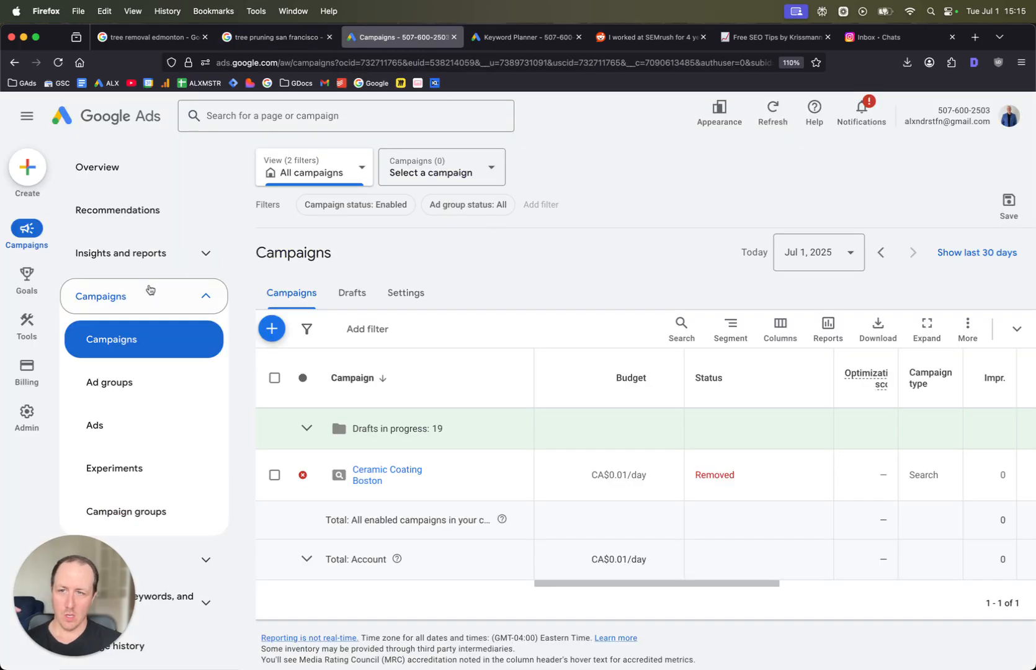
{"action": "left_click", "coordinate": [154, 169]}
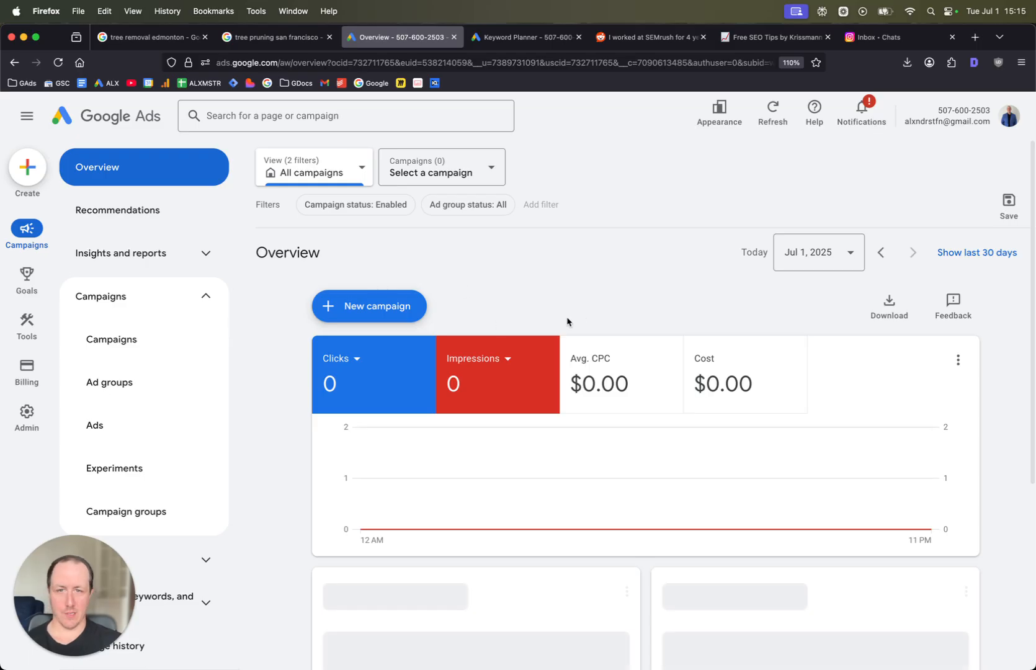
{"action": "left_click", "coordinate": [345, 304]}
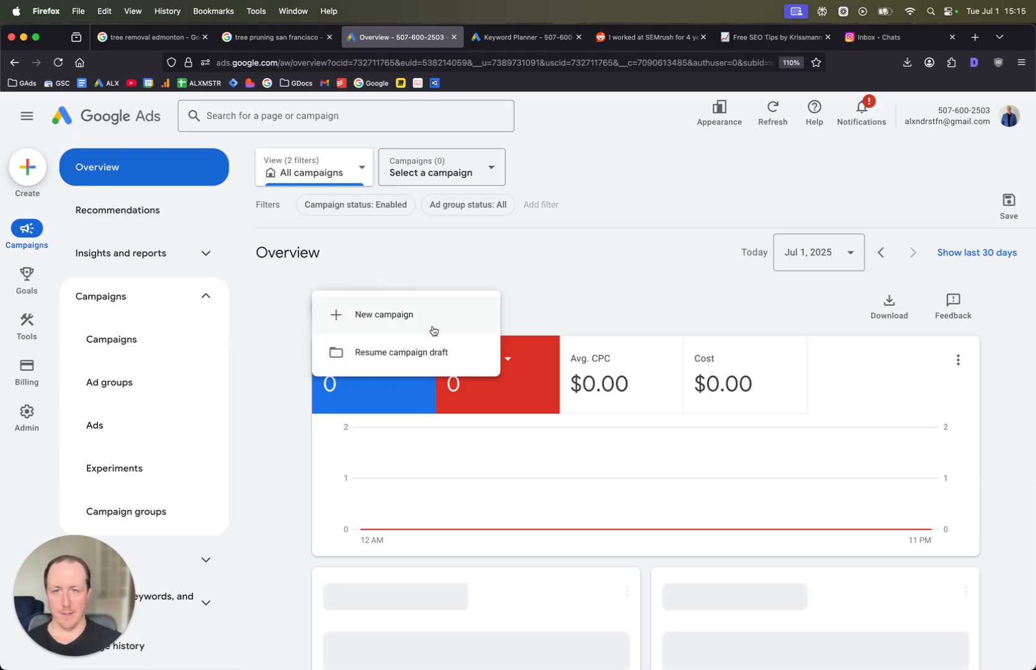
{"action": "left_click", "coordinate": [434, 331]}
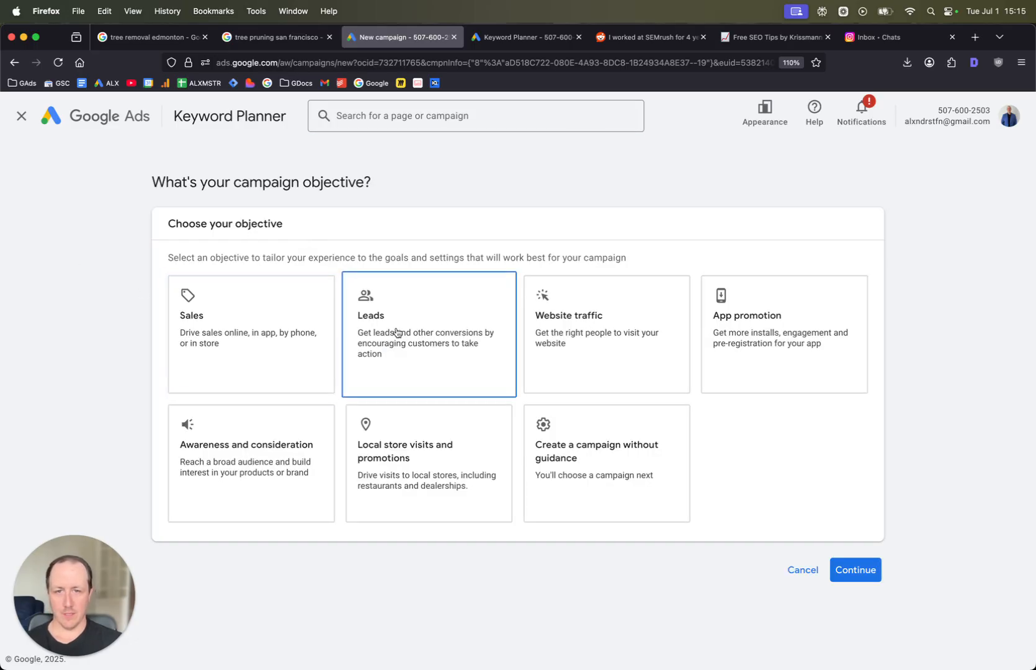
- Choose the Leads campaign objective and the Search campaign type
{"action": "left_click", "coordinate": [443, 343]}
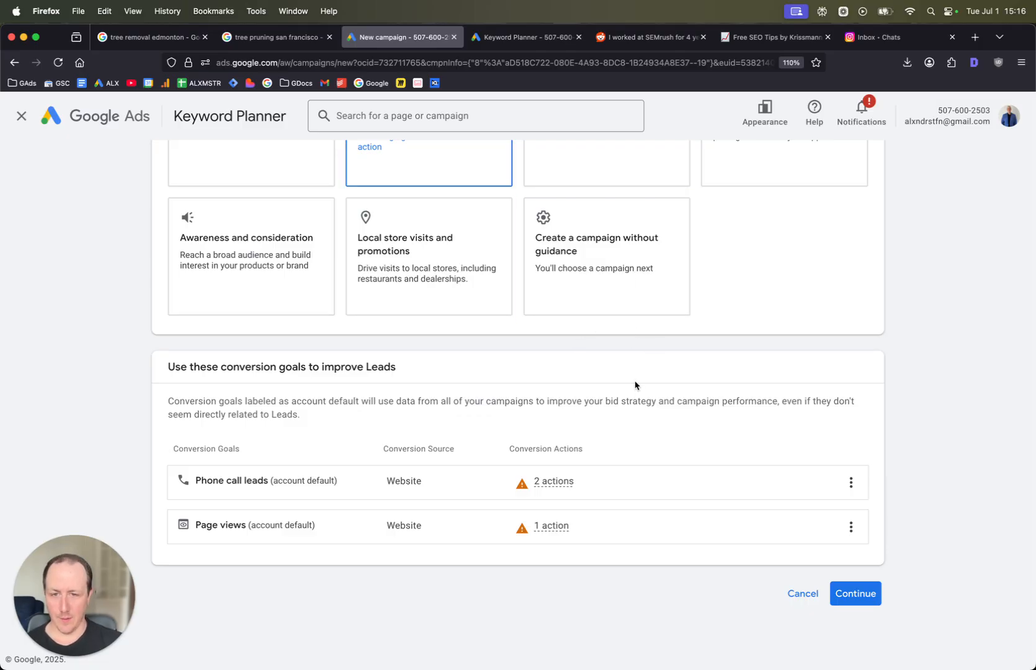
{"action": "left_click", "coordinate": [855, 588]}
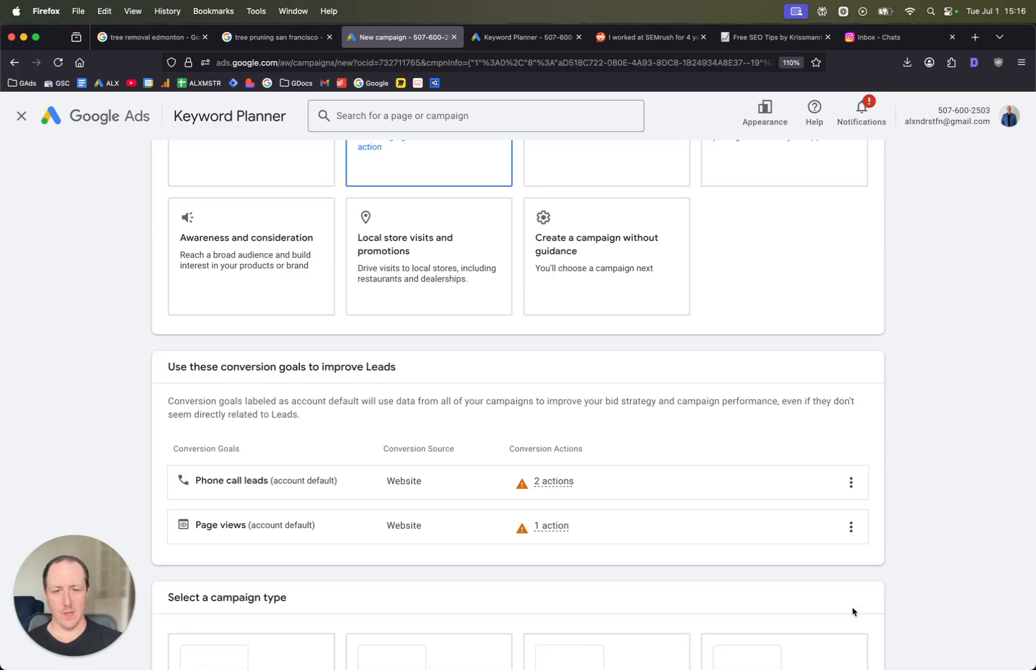
{"action": "left_click", "coordinate": [376, 294]}
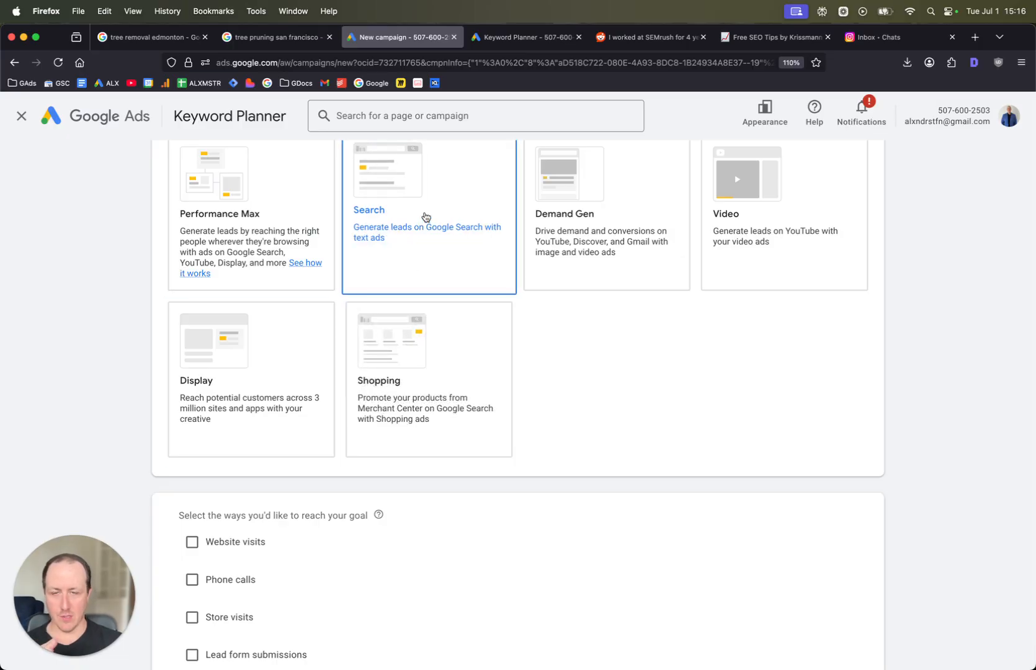
{"action": "scroll", "coordinate": [428, 219], "scroll_direction": "down", "scroll_amount": 4}
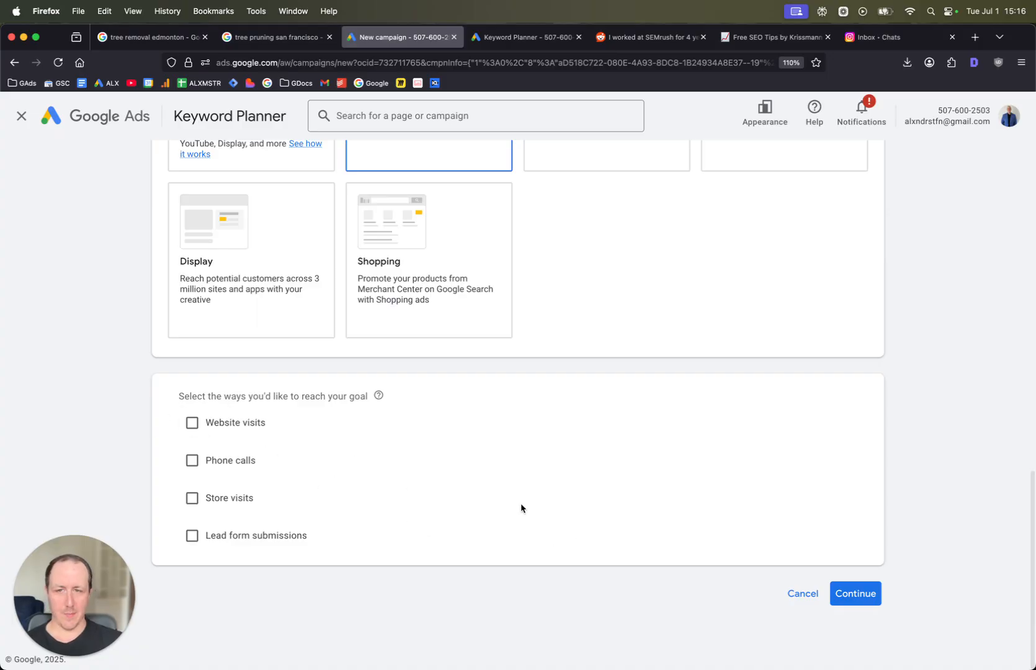
{"action": "left_click", "coordinate": [869, 594]}
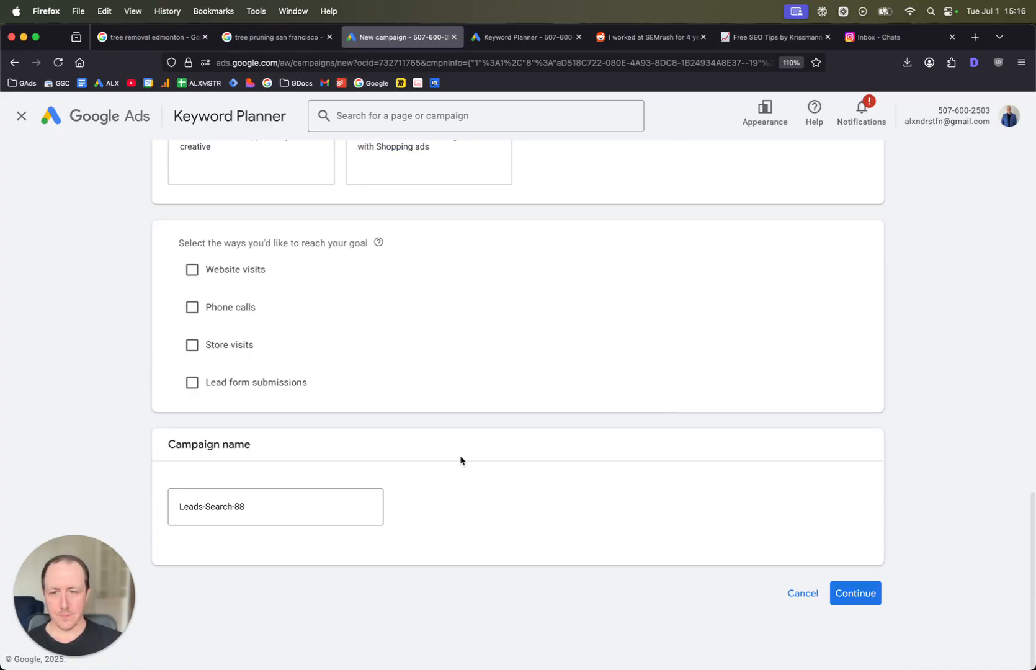
- Name the campaign Tree Service Napa and start it new rather than from a saved draft
{"action": "left_click", "coordinate": [329, 506]}
{"action": "key", "text": "super+a"}
{"action": "type", "text": "T"}
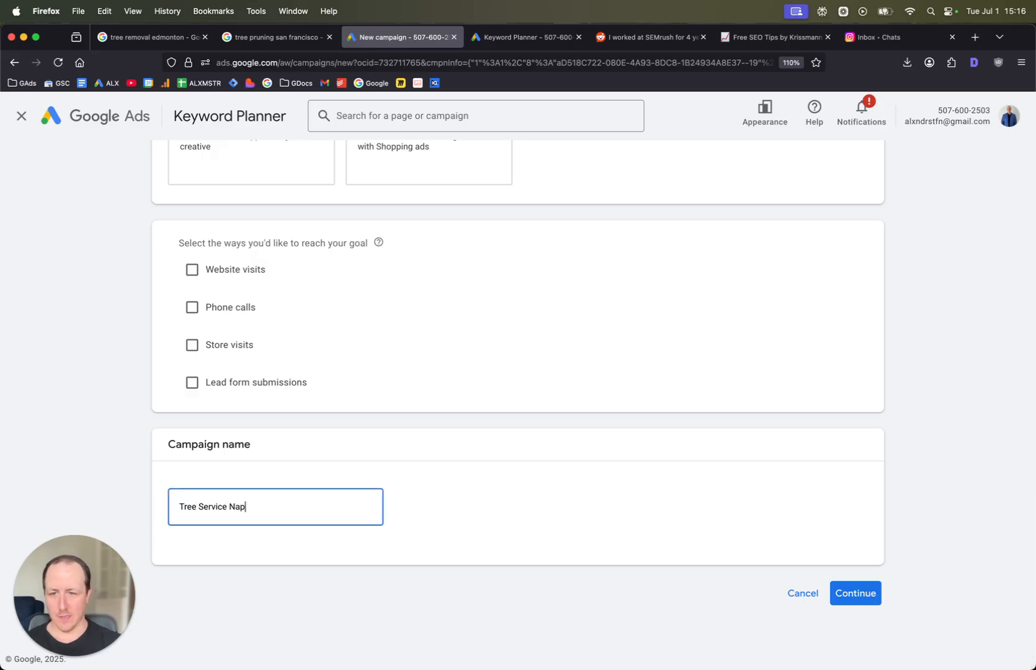
{"action": "left_click", "coordinate": [856, 594]}
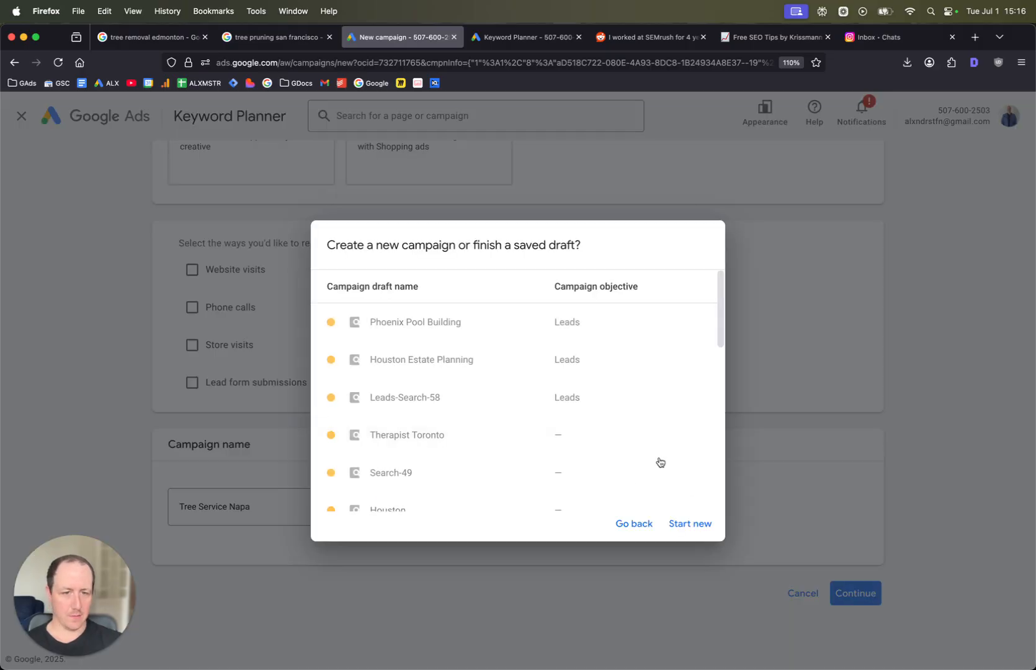
{"action": "left_click", "coordinate": [691, 525]}
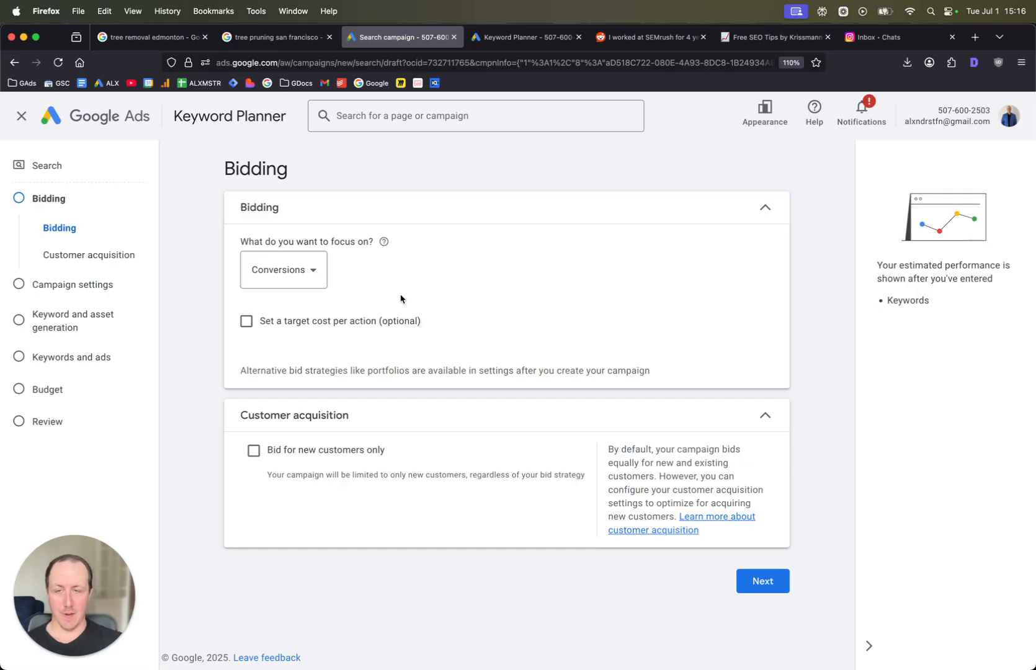
- Set the bidding focus to Clicks
{"action": "left_click", "coordinate": [276, 267]}
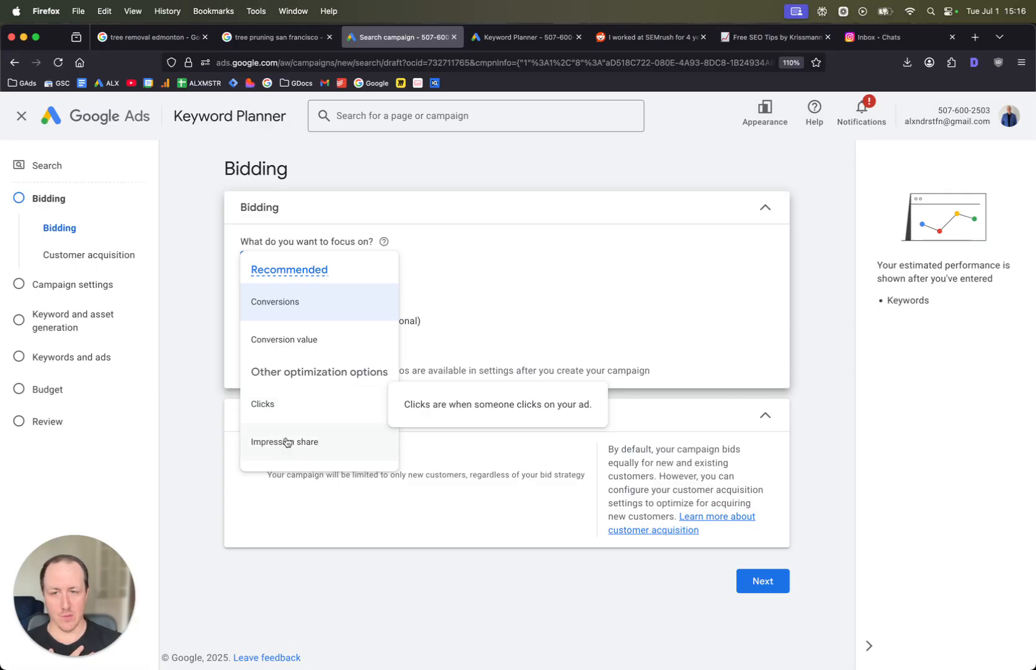
{"action": "left_click", "coordinate": [273, 405]}
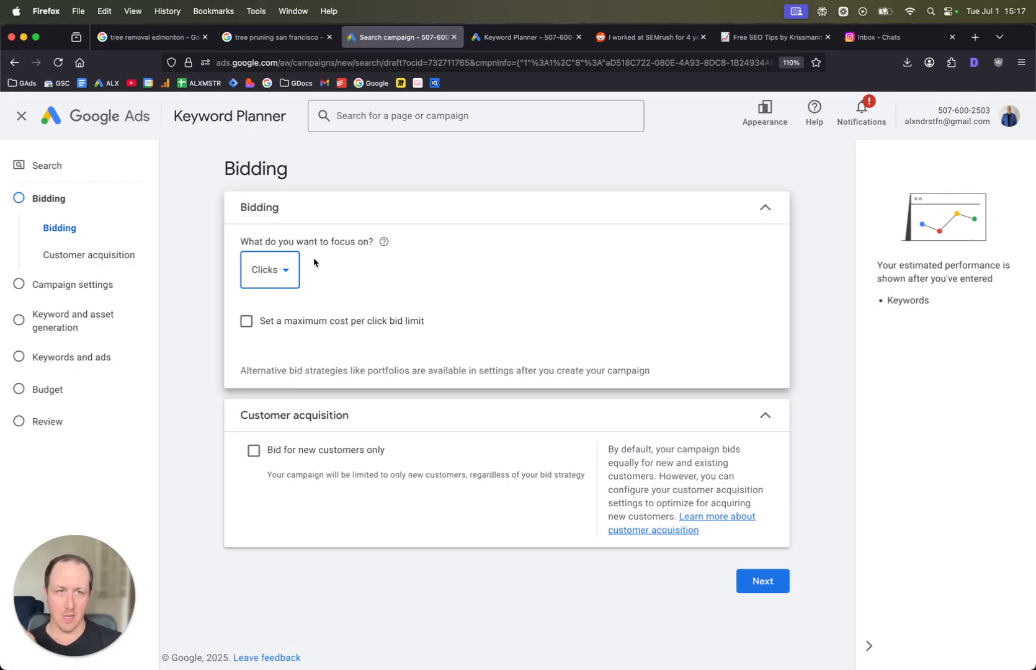
{"action": "left_click", "coordinate": [247, 321]}
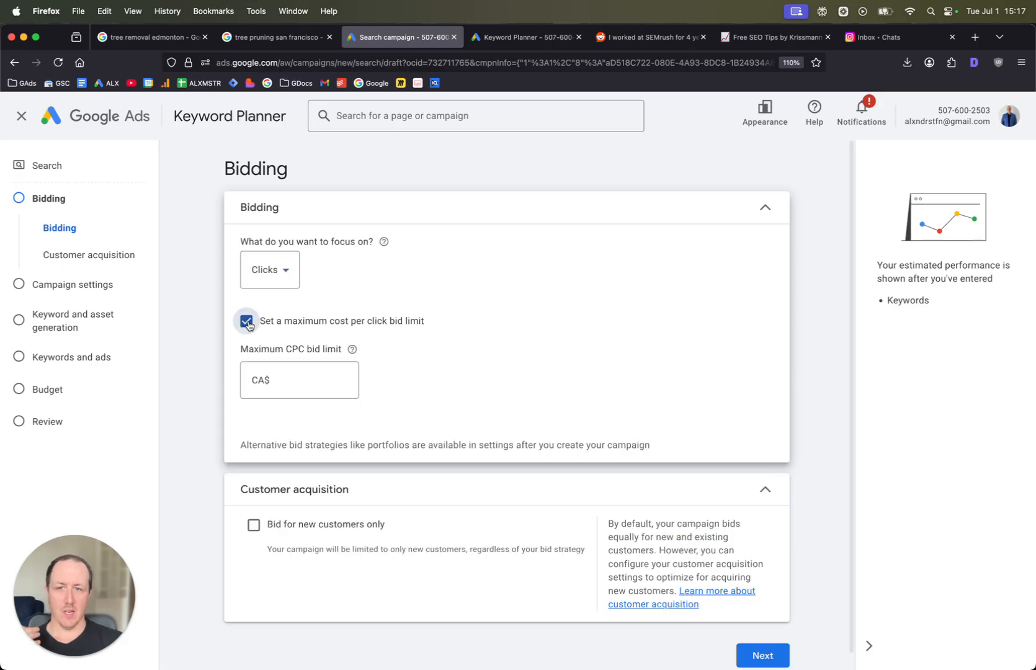
{"action": "left_click", "coordinate": [294, 379]}
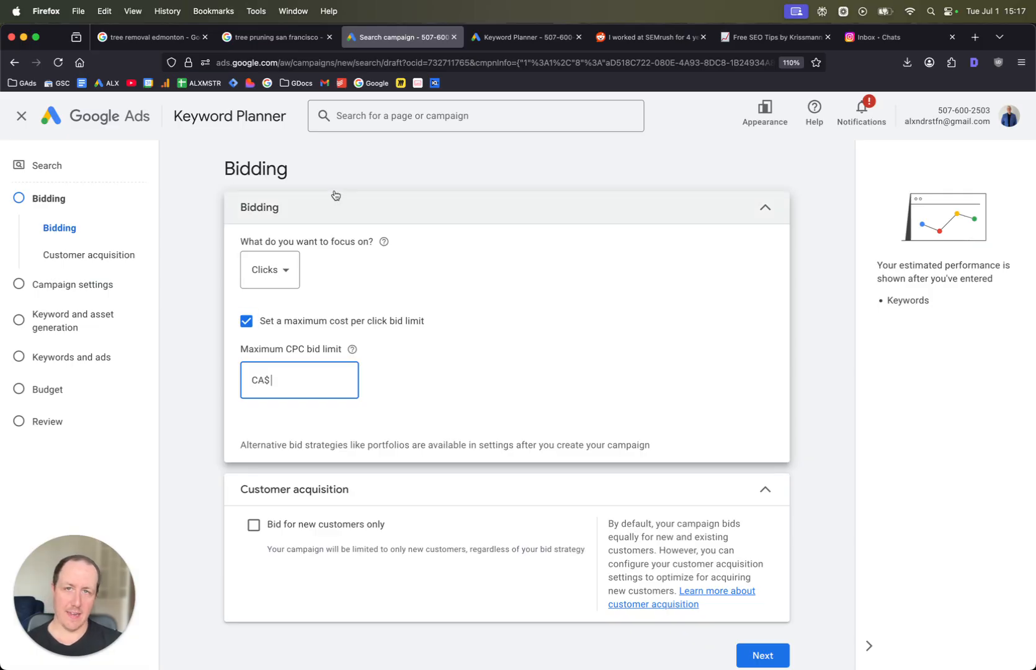
{"action": "left_click", "coordinate": [268, 328]}
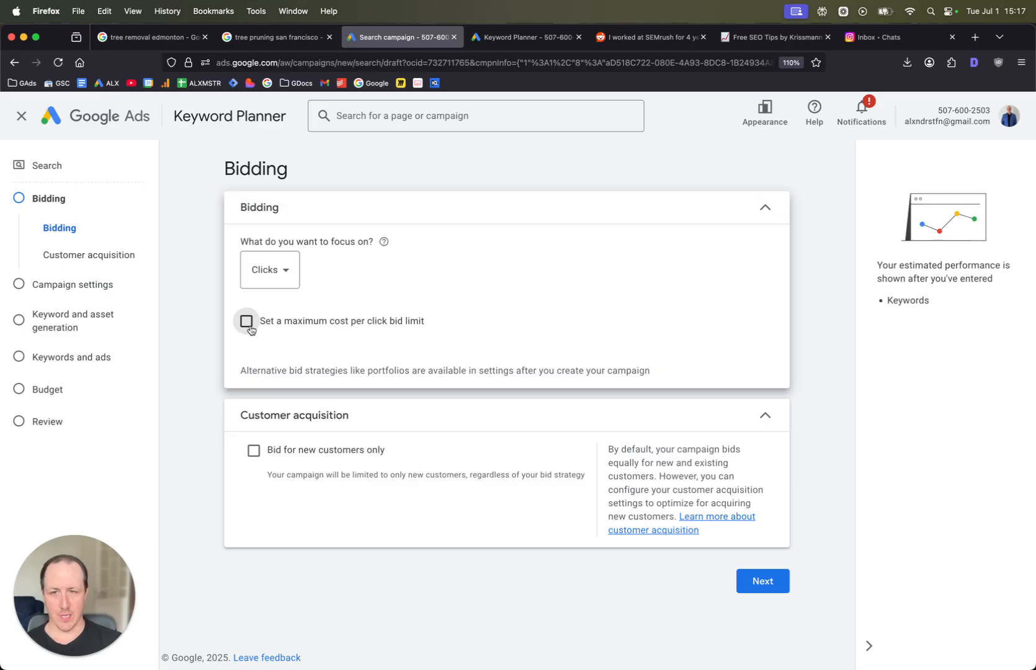
{"action": "left_click", "coordinate": [248, 325]}
{"action": "left_click", "coordinate": [247, 326]}
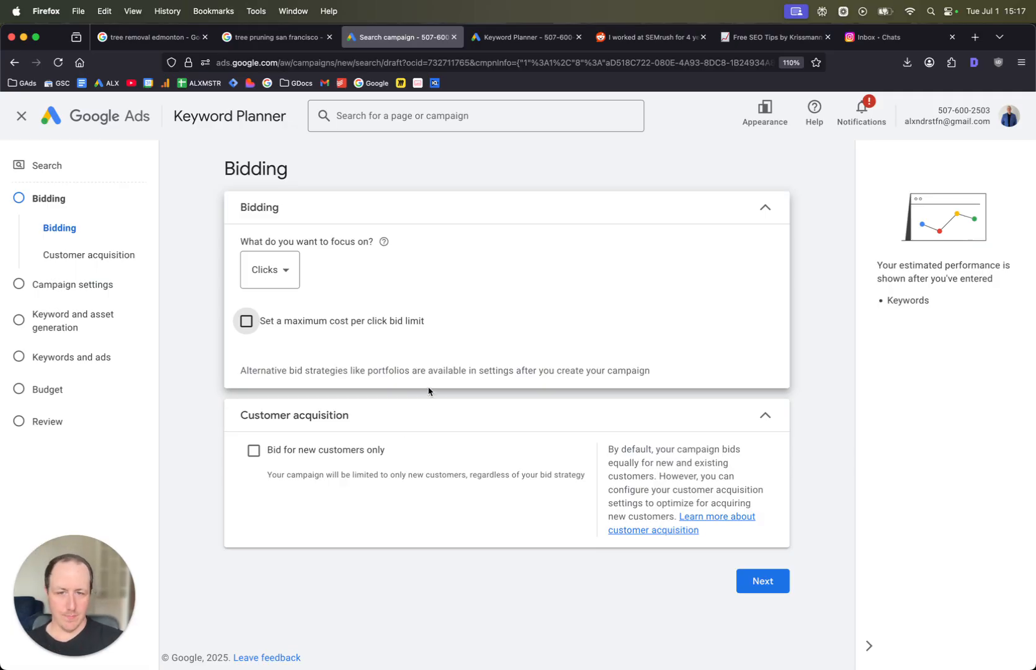
- Continue to campaign settings, turn off the Google Search Partners and Google Display networks, and hide the account banner
{"action": "left_click", "coordinate": [761, 590]}
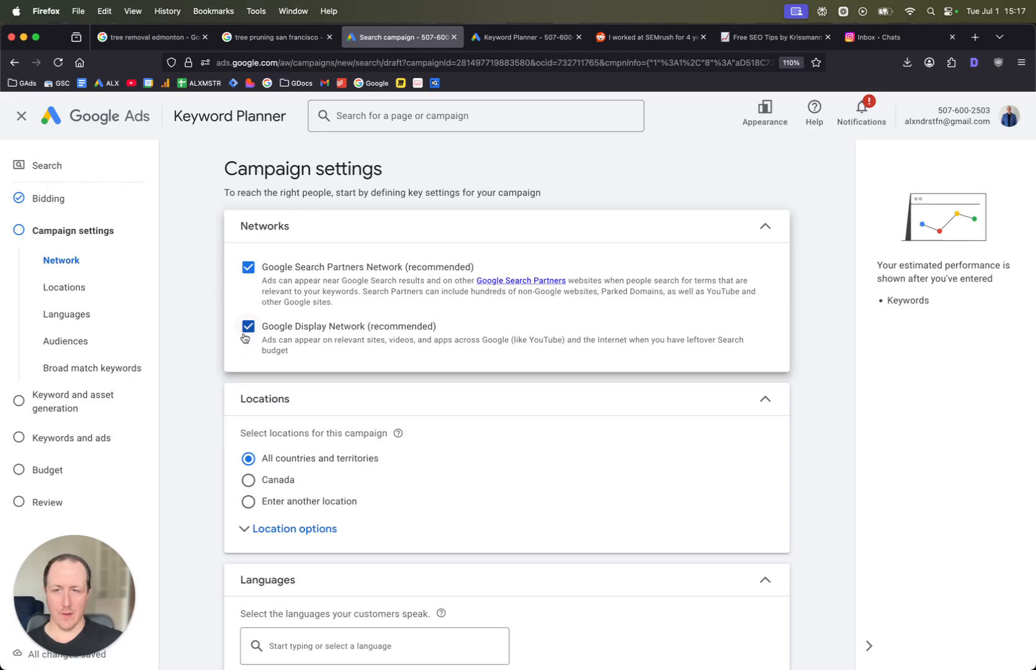
{"action": "left_click", "coordinate": [249, 302]}
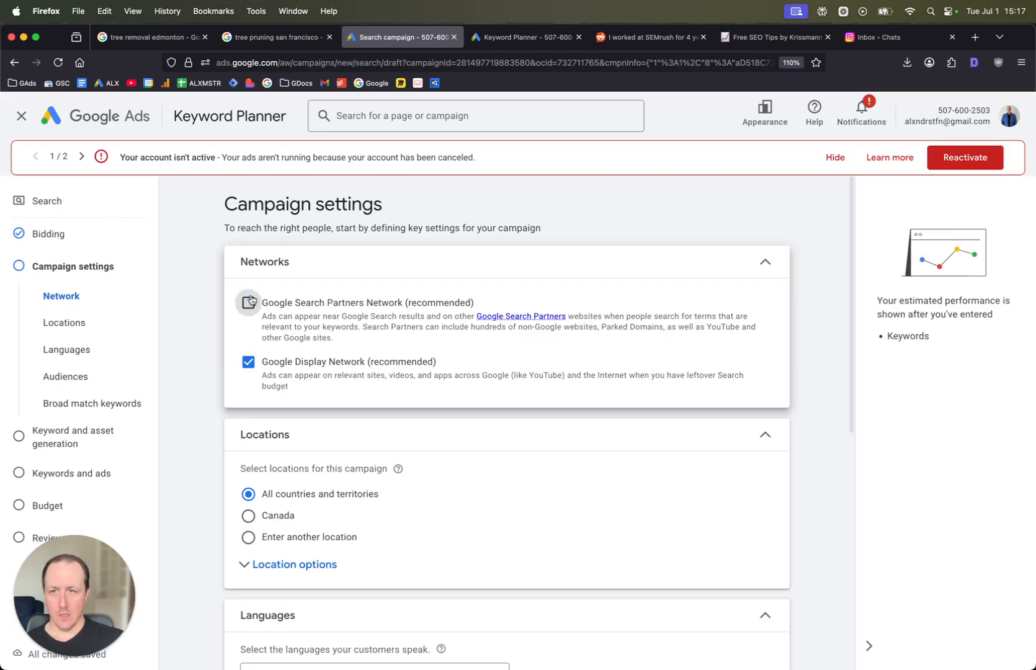
{"action": "left_click", "coordinate": [249, 361]}
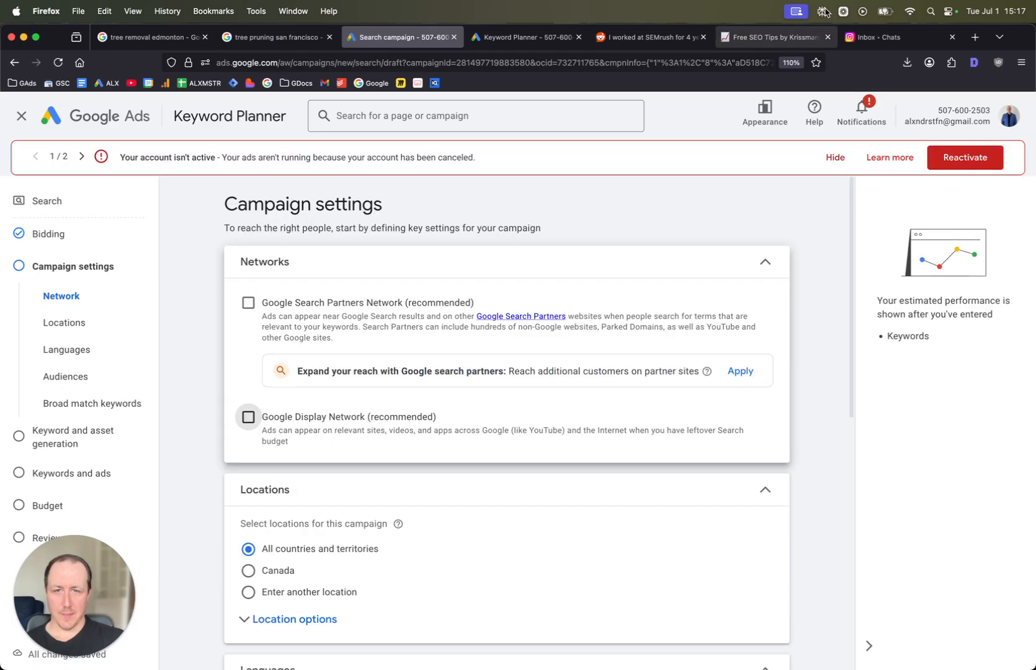
{"action": "left_click", "coordinate": [834, 158]}
{"action": "left_click", "coordinate": [922, 155]}
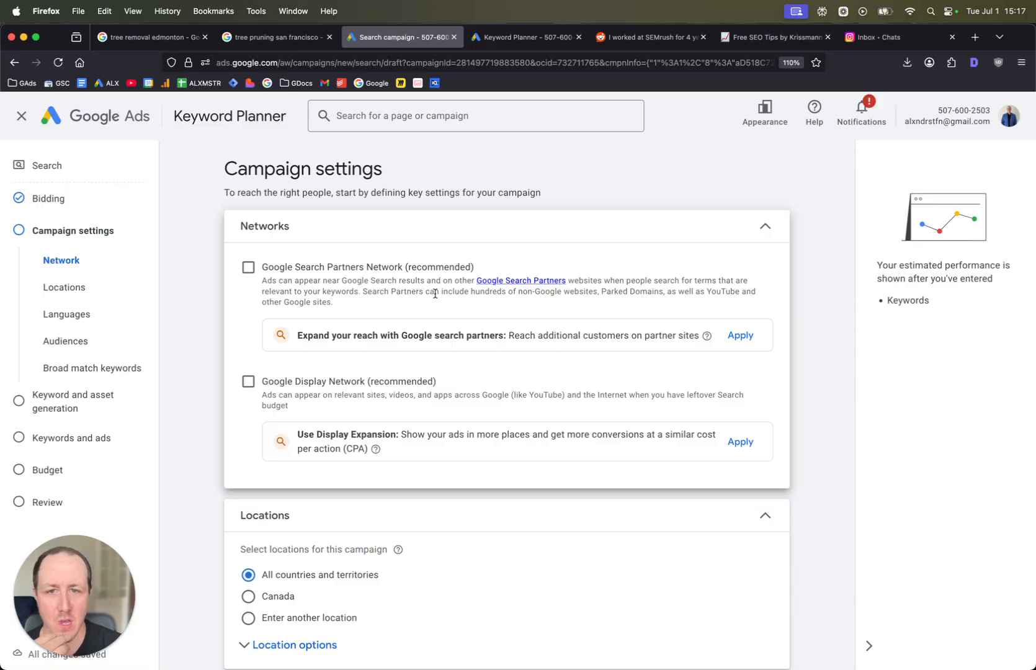
- Set the location option to Presence: people in or regularly in your included locations
{"action": "left_click_drag", "start_coordinate": [435, 294], "coordinate": [596, 290]}
{"action": "left_click", "coordinate": [605, 291]}
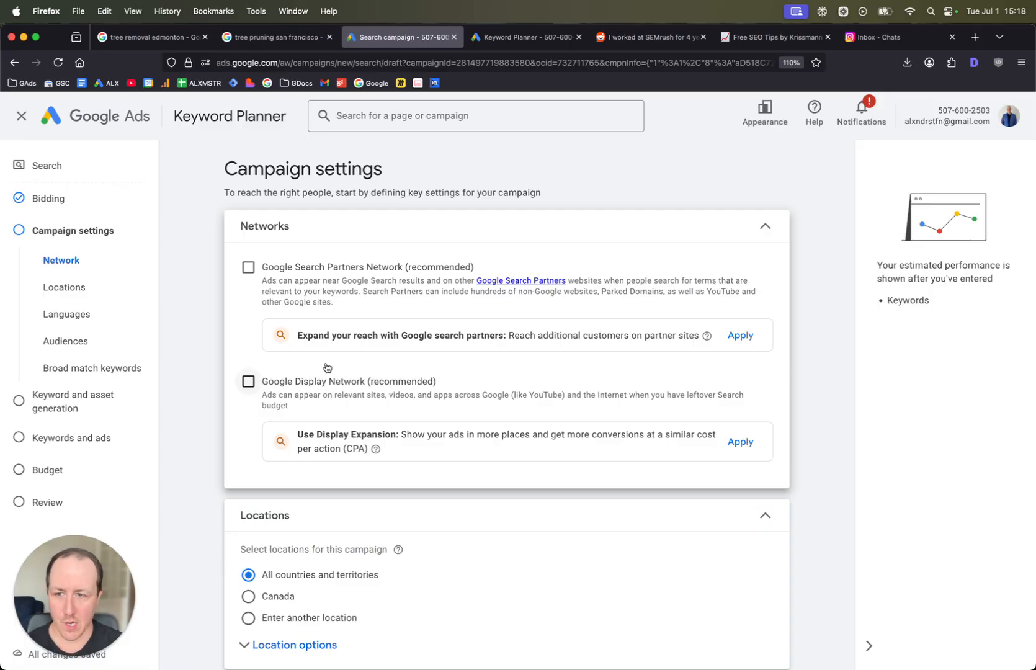
{"action": "scroll", "coordinate": [327, 367], "scroll_direction": "down", "scroll_amount": 2}
{"action": "scroll", "coordinate": [324, 367], "scroll_direction": "down", "scroll_amount": 1}
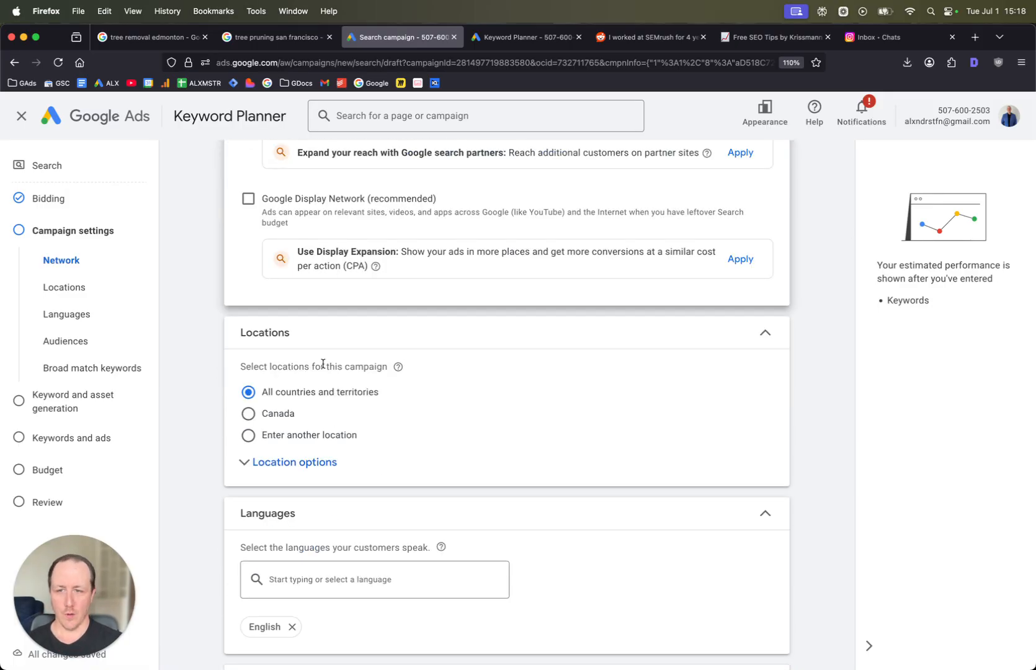
{"action": "left_click", "coordinate": [243, 463]}
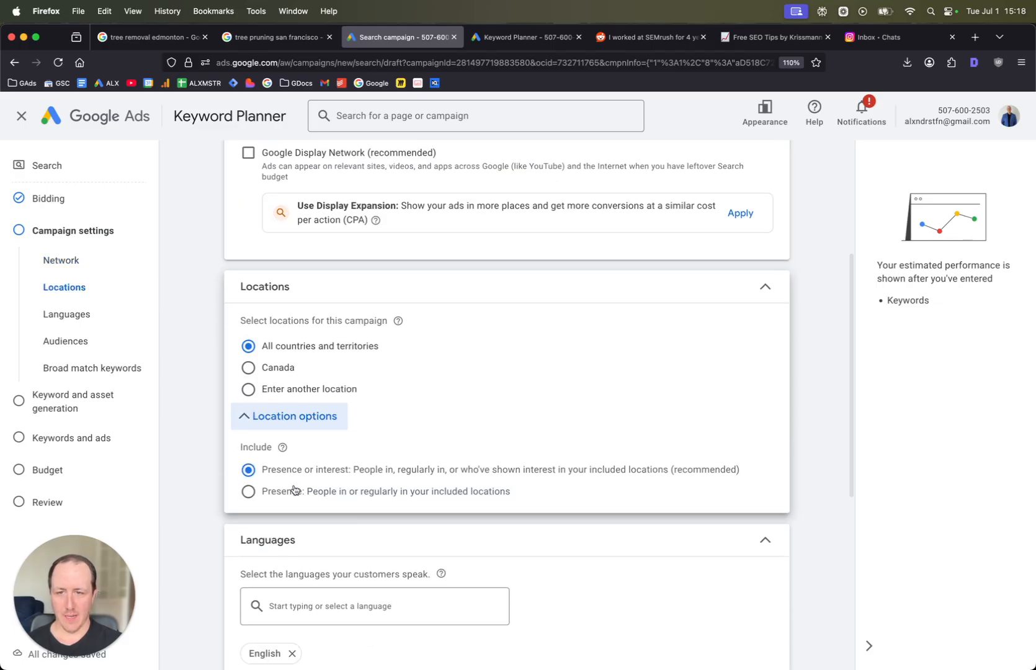
{"action": "left_click", "coordinate": [249, 494]}
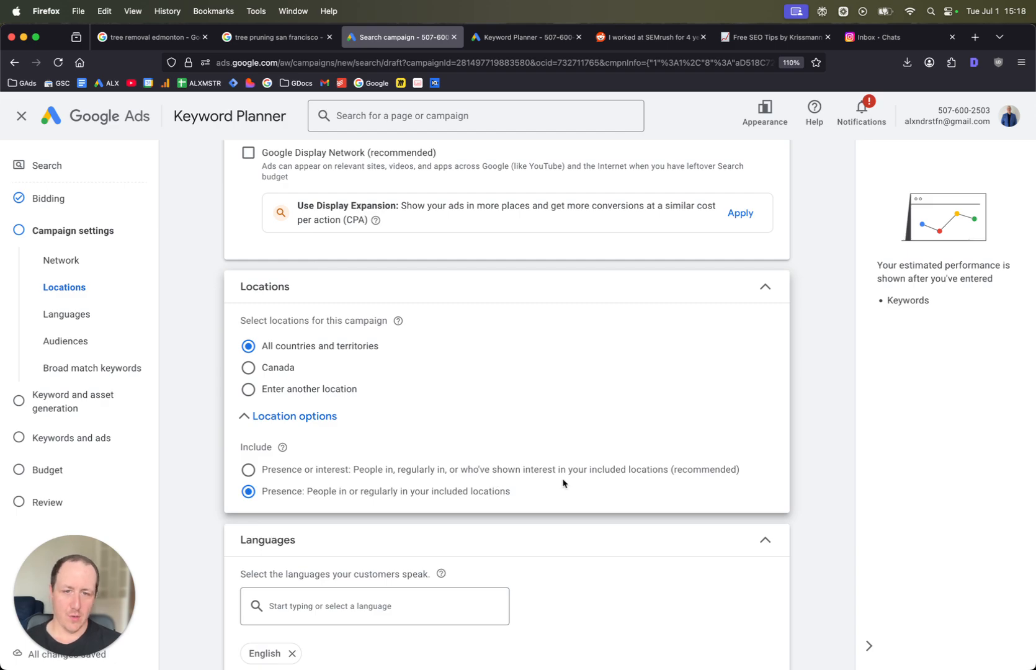
- Review the sponsored ads on the tree removal edmonton results, then return to the campaign setup tab
{"action": "left_click", "coordinate": [149, 37]}
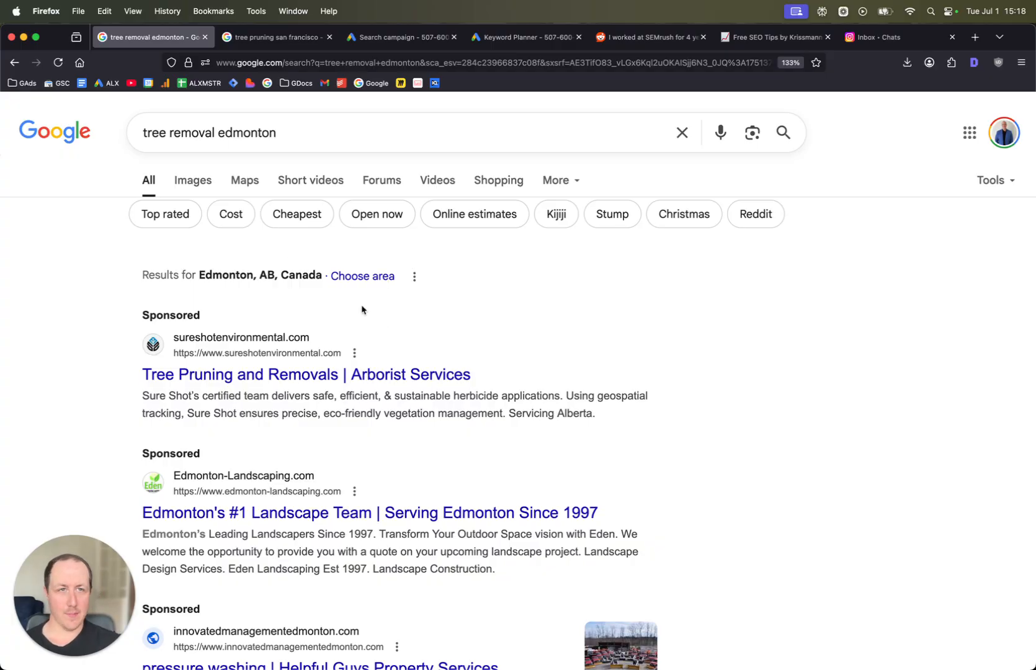
{"action": "scroll", "coordinate": [399, 442], "scroll_direction": "down", "scroll_amount": 6}
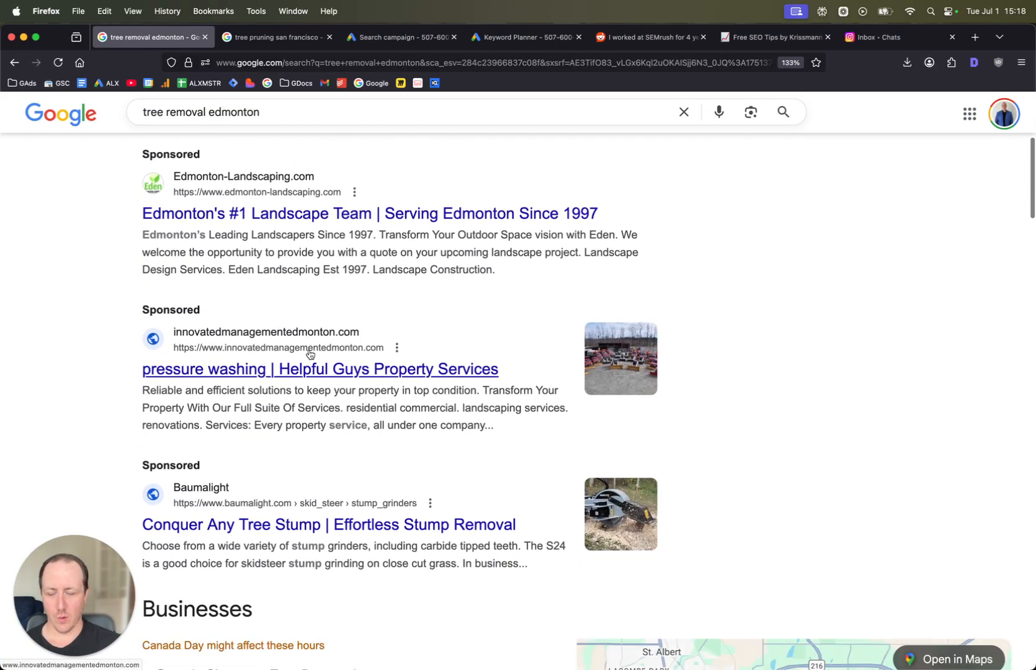
{"action": "scroll", "coordinate": [309, 355], "scroll_direction": "up", "scroll_amount": 4}
{"action": "scroll", "coordinate": [309, 355], "scroll_direction": "up", "scroll_amount": 2}
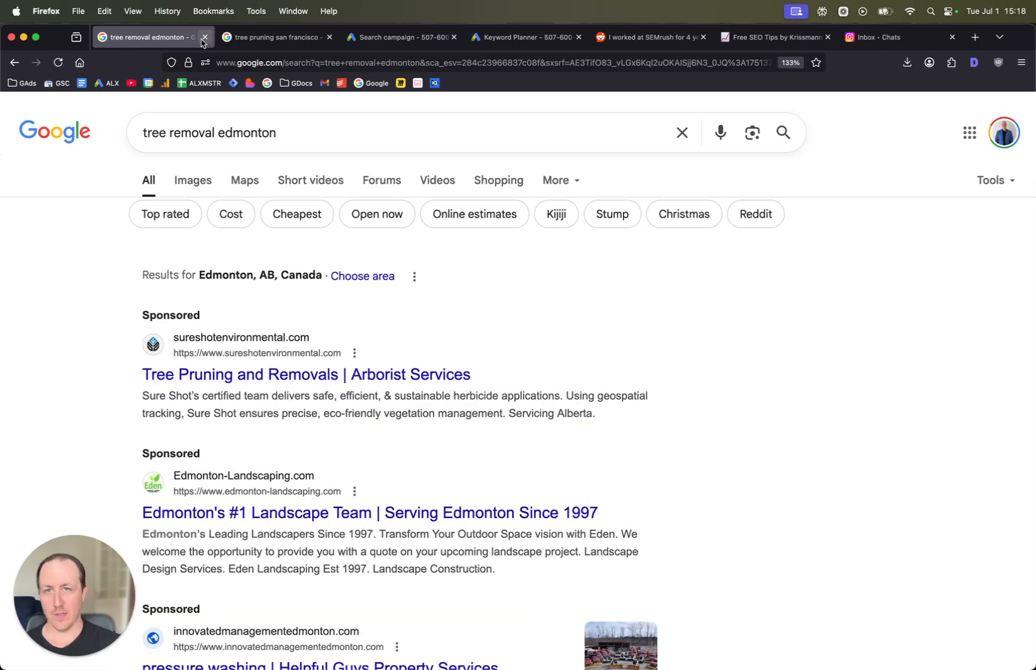
{"action": "left_click", "coordinate": [381, 41]}
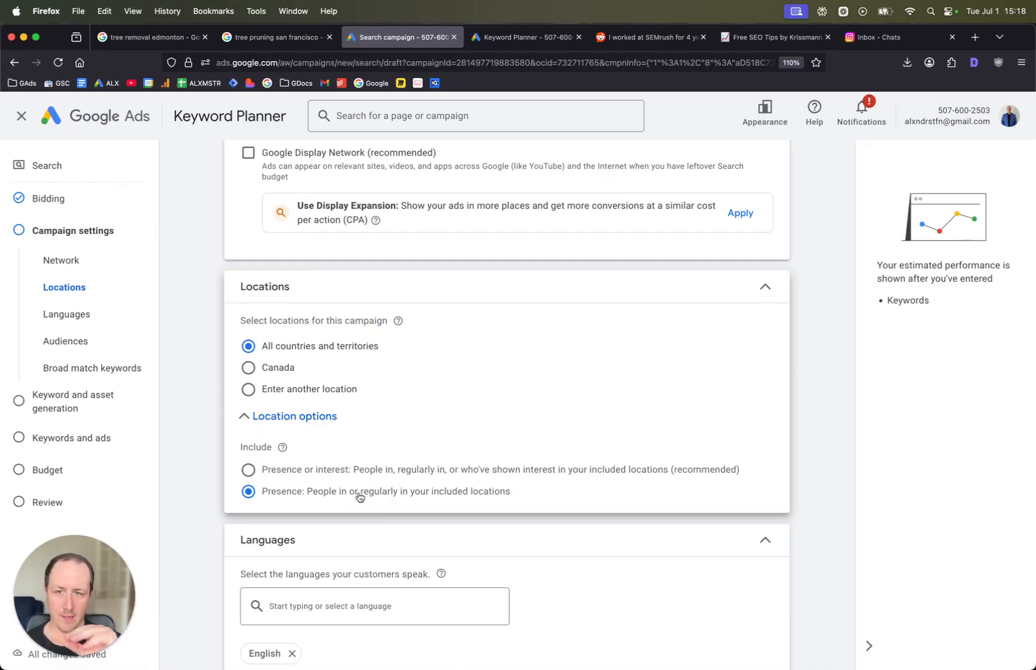
- Choose to enter another location and include Napa, California as a target city
{"action": "left_click", "coordinate": [248, 389]}
{"action": "left_click", "coordinate": [405, 431]}
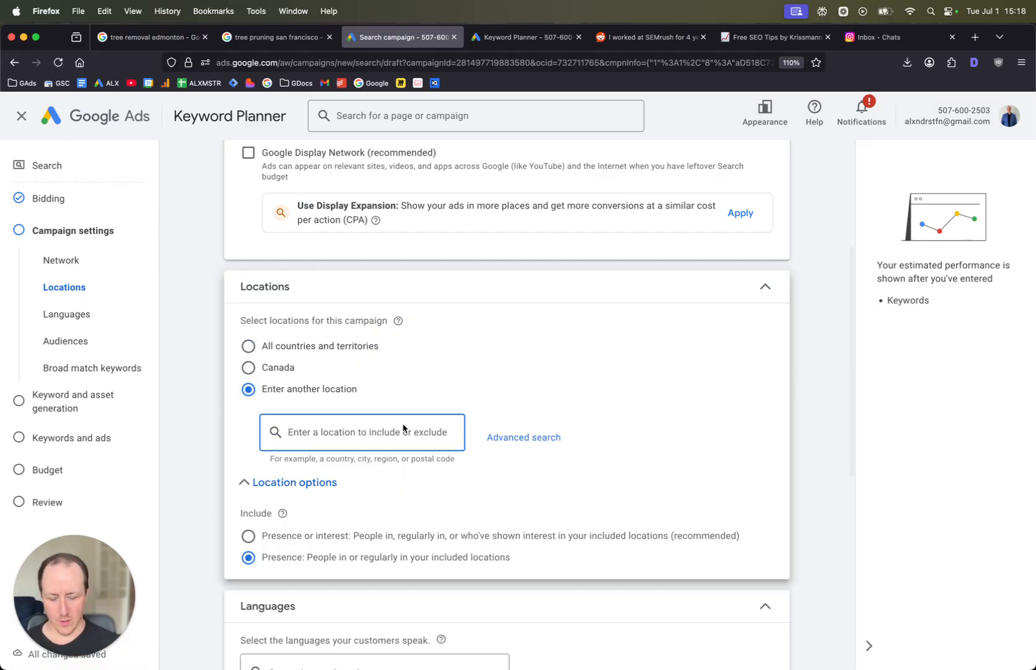
{"action": "type", "text": "napa"}
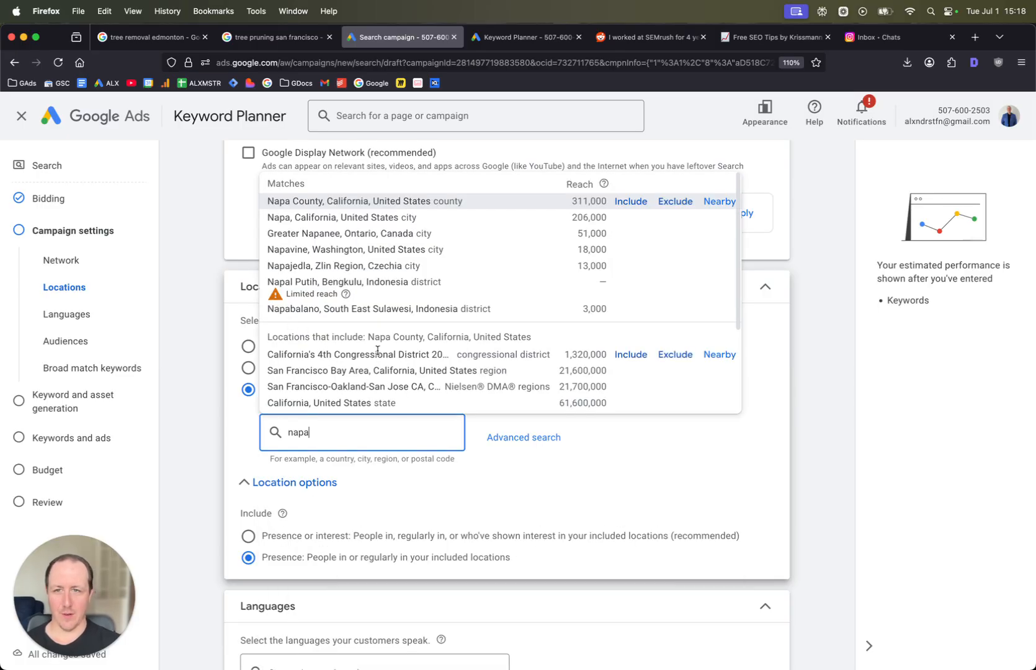
{"action": "left_click", "coordinate": [632, 217]}
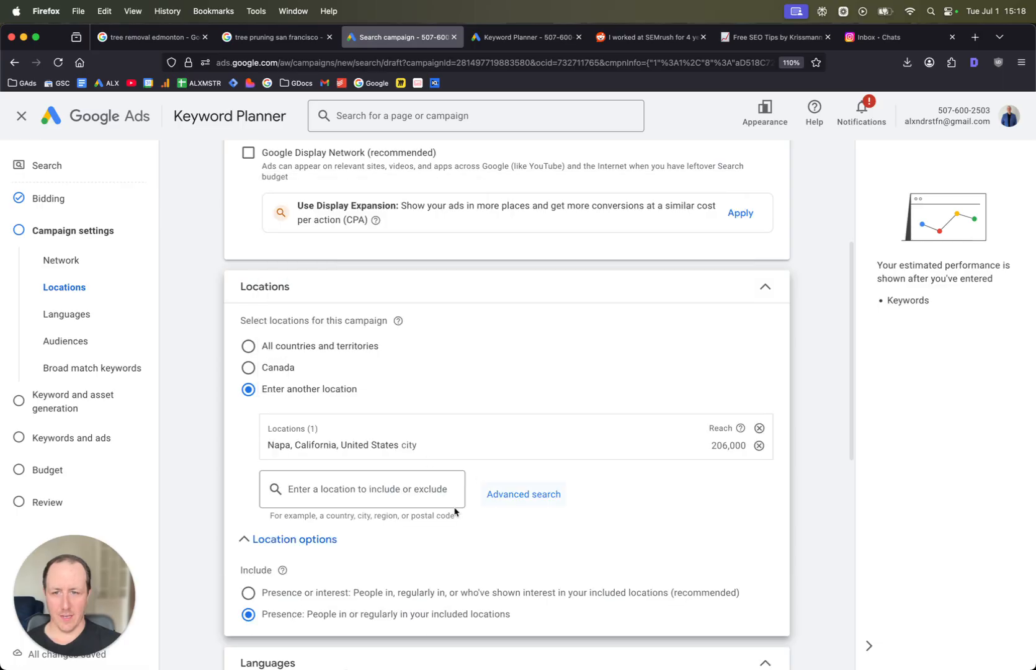
- Open the advanced location search in Radius pin mode and remove the Napa city location from the map
{"action": "left_click", "coordinate": [500, 496]}
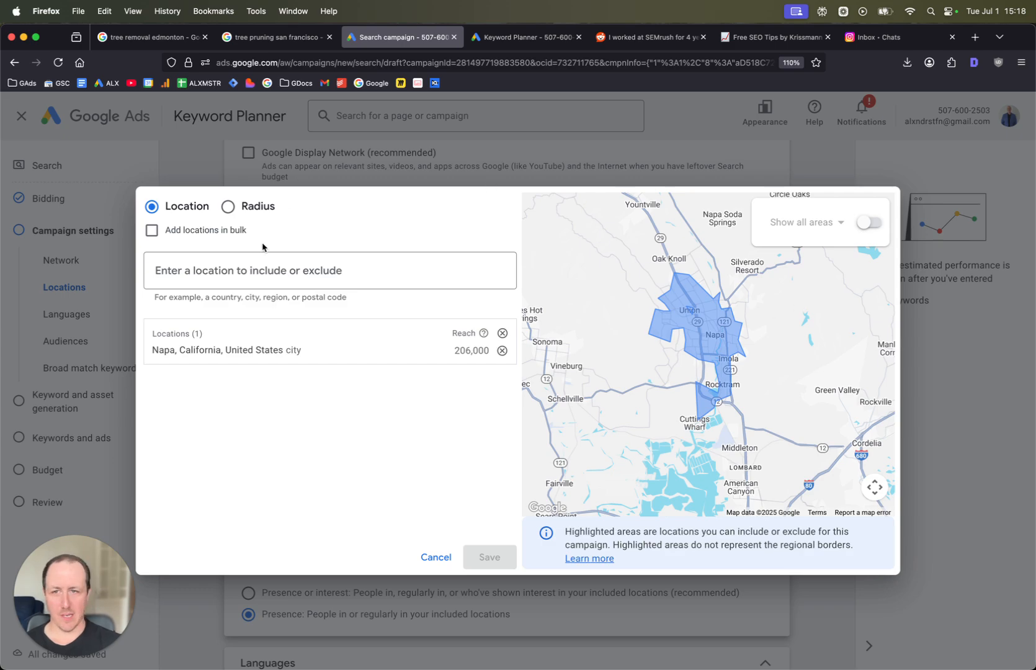
{"action": "left_click", "coordinate": [241, 212]}
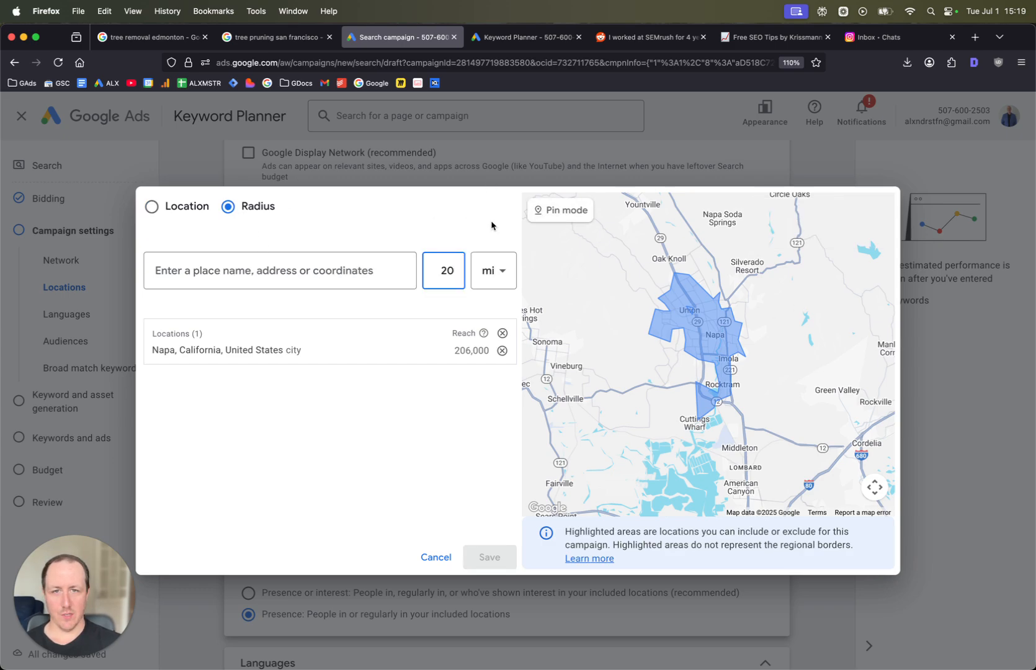
{"action": "left_click", "coordinate": [550, 211]}
{"action": "scroll", "coordinate": [720, 335], "scroll_direction": "down", "scroll_amount": 2}
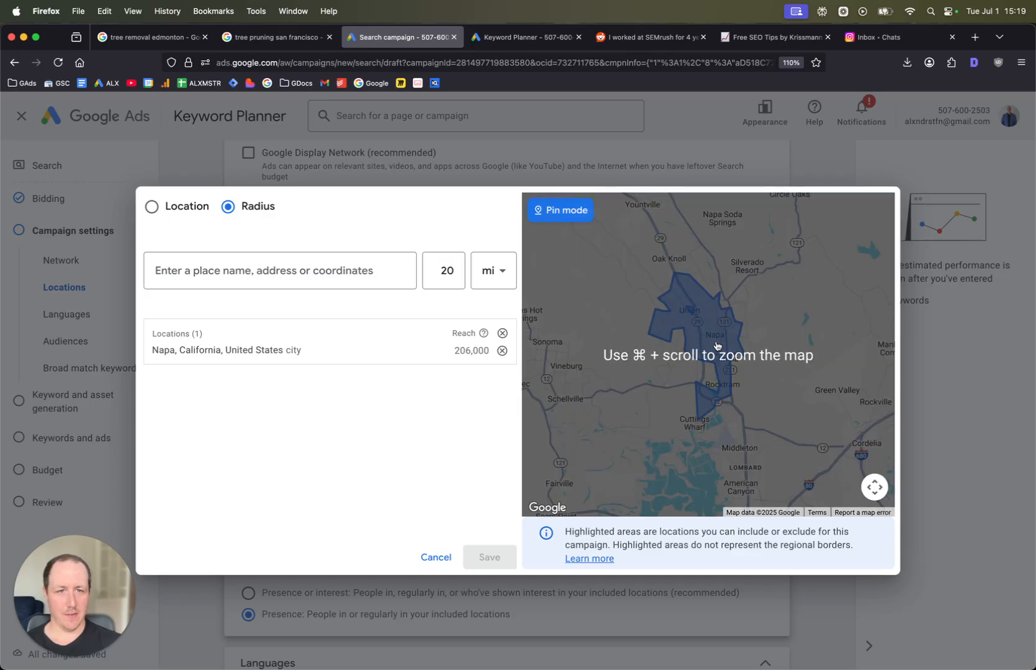
{"action": "scroll", "coordinate": [714, 327], "scroll_direction": "up", "scroll_amount": 5}
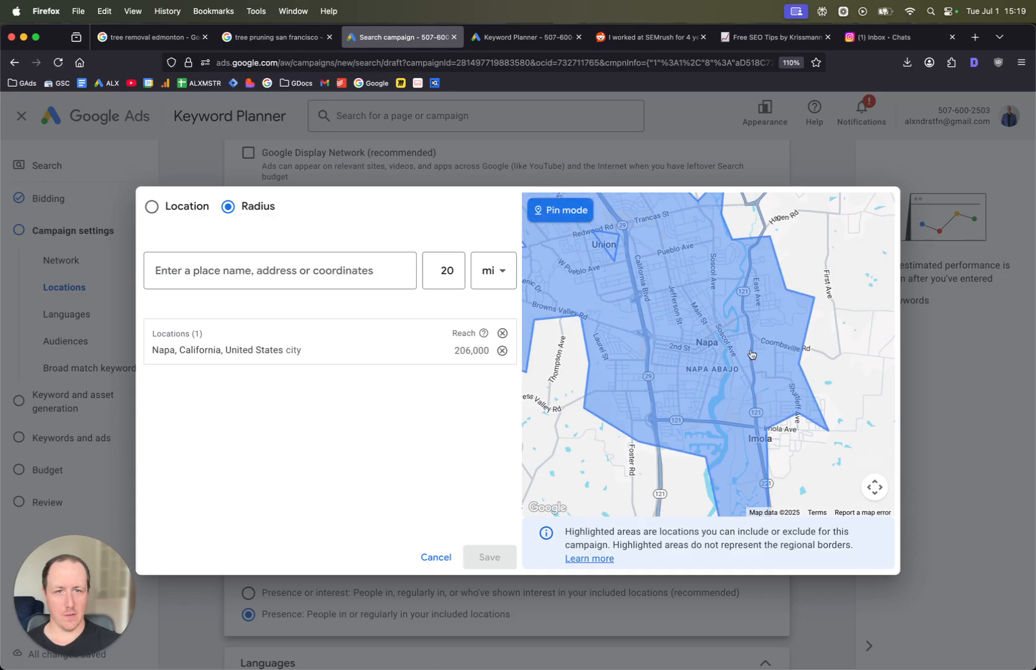
{"action": "left_click", "coordinate": [691, 345]}
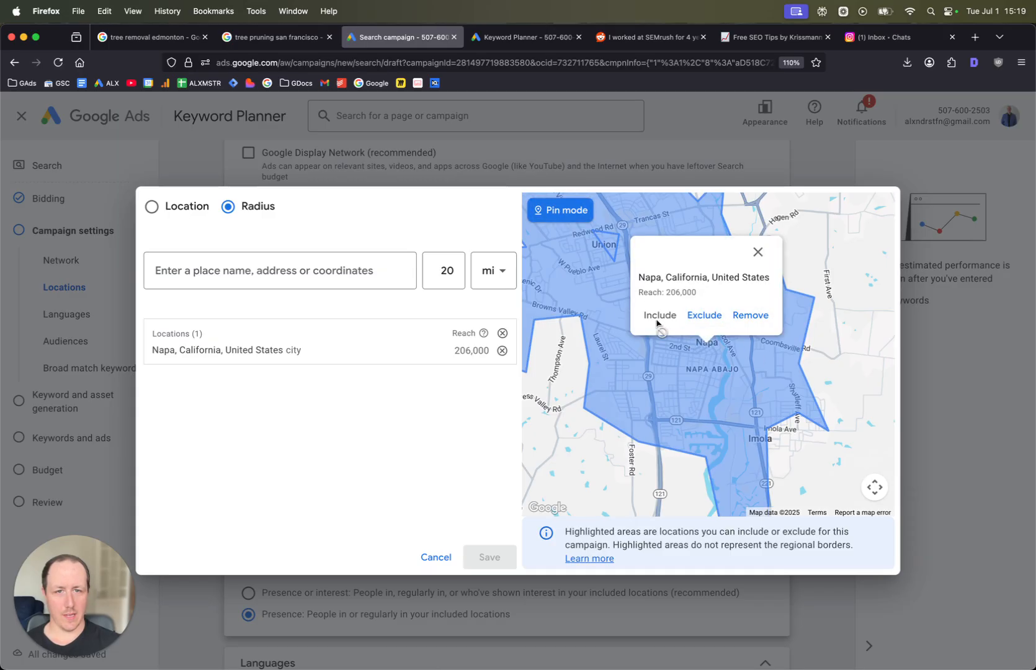
{"action": "left_click", "coordinate": [746, 316]}
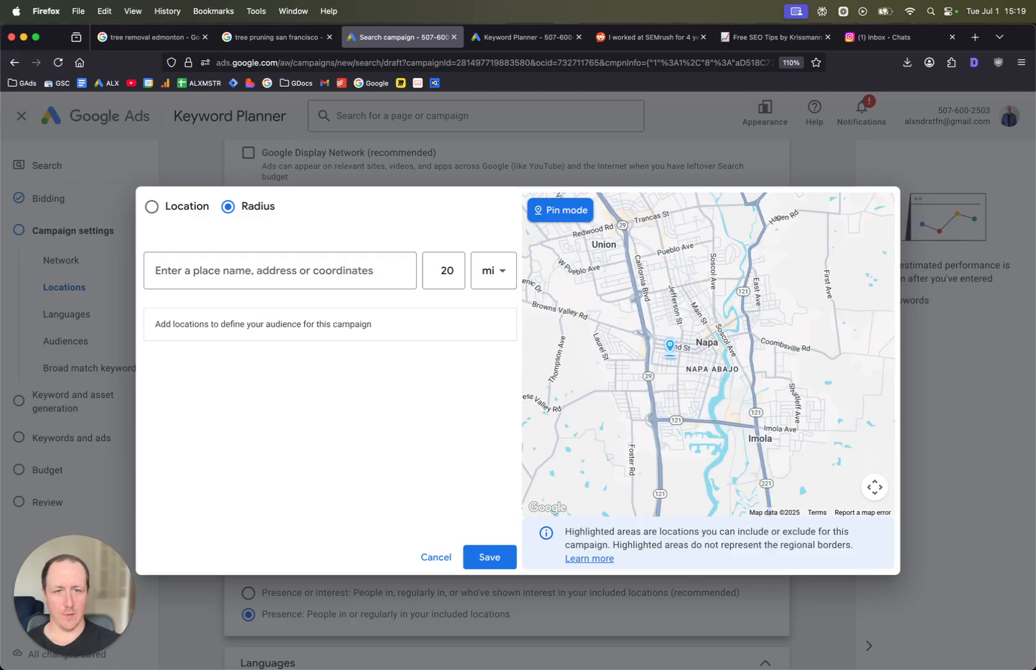
- Drop a pin in central Napa to add a 20 mi radius target
{"action": "left_click", "coordinate": [702, 338]}
{"action": "left_click", "coordinate": [615, 316]}
{"action": "scroll", "coordinate": [614, 313], "scroll_direction": "down", "scroll_amount": 1}
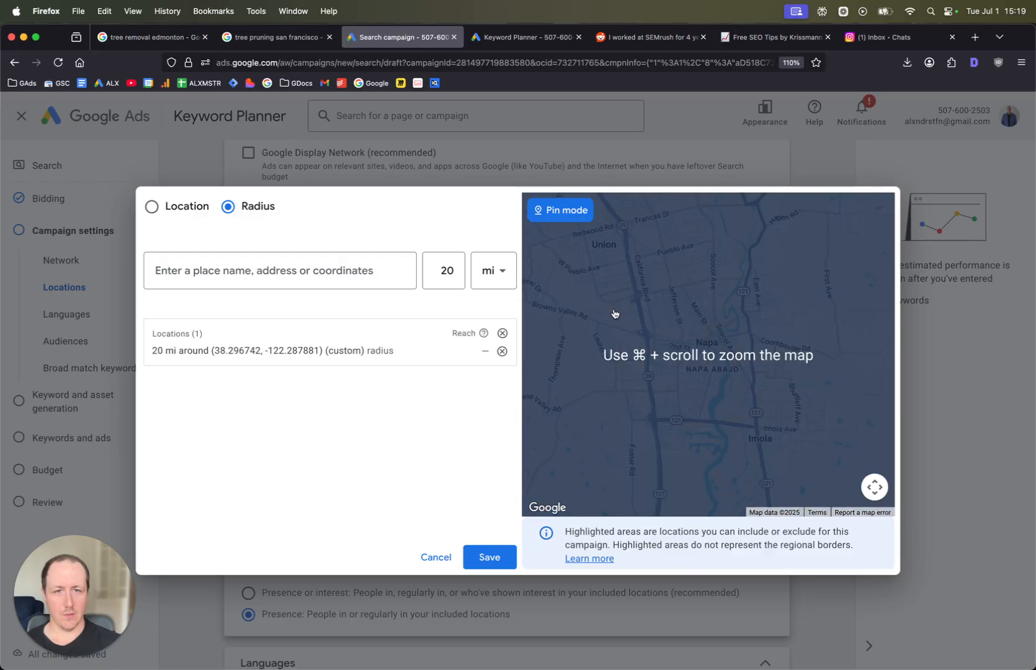
{"action": "scroll", "coordinate": [620, 311], "scroll_direction": "up", "scroll_amount": 4}
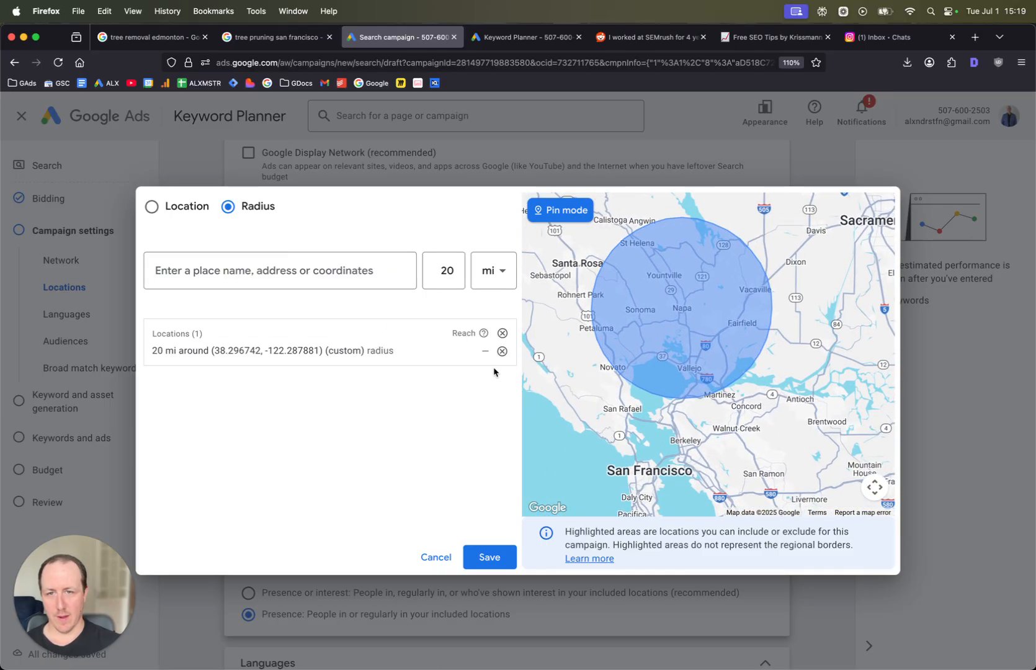
- Change the pinned target radius to 5 mi and save the locations
{"action": "left_click", "coordinate": [425, 354]}
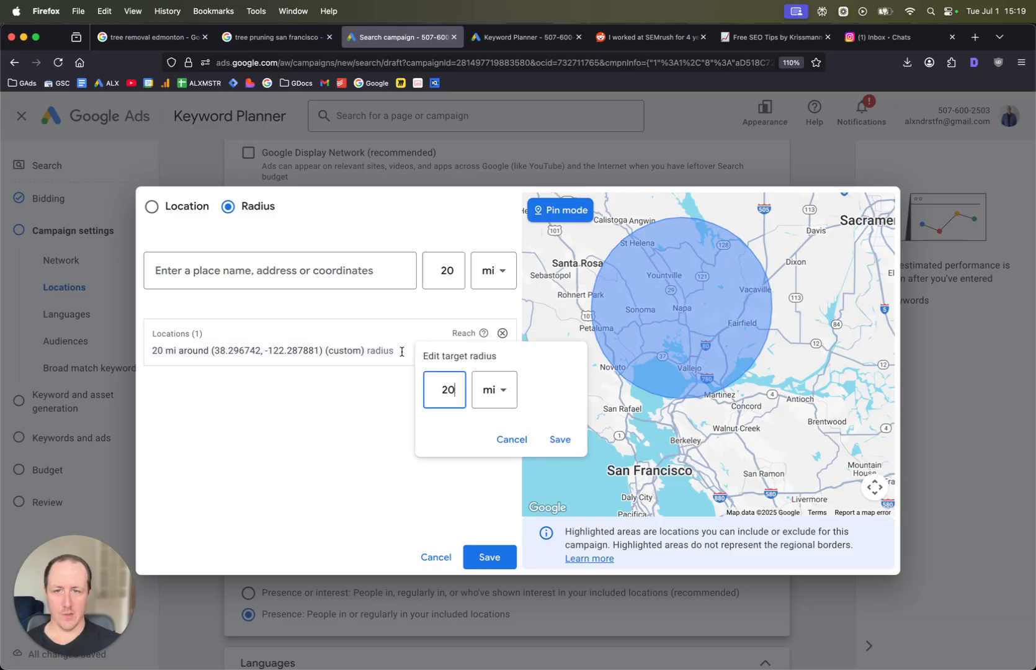
{"action": "double_click", "coordinate": [446, 389]}
{"action": "type", "text": "5"}
{"action": "left_click", "coordinate": [560, 441]}
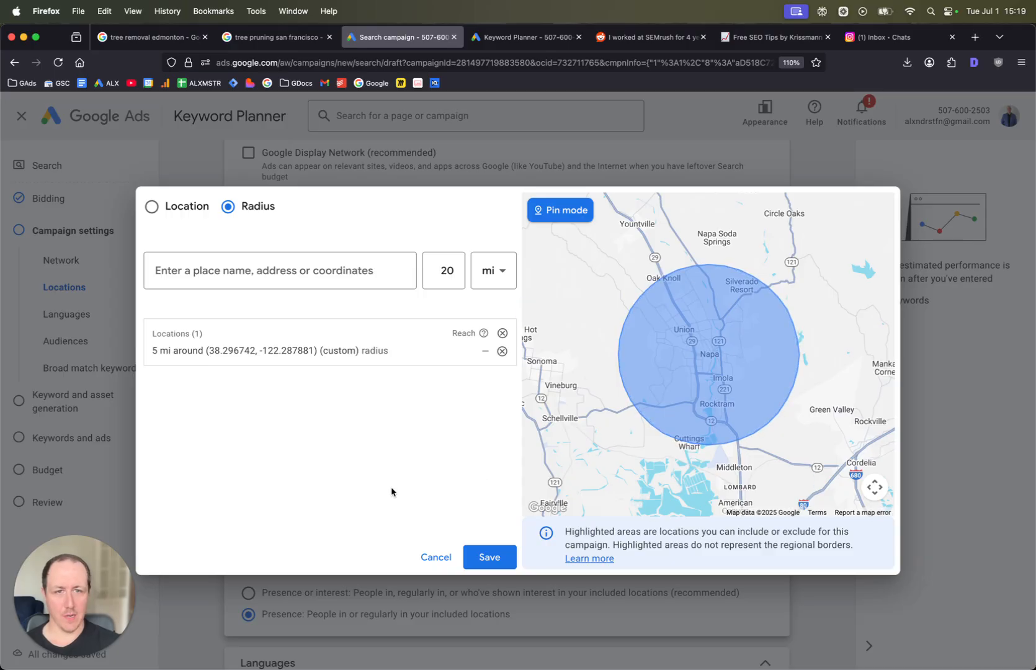
{"action": "scroll", "coordinate": [633, 446], "scroll_direction": "down", "scroll_amount": 2}
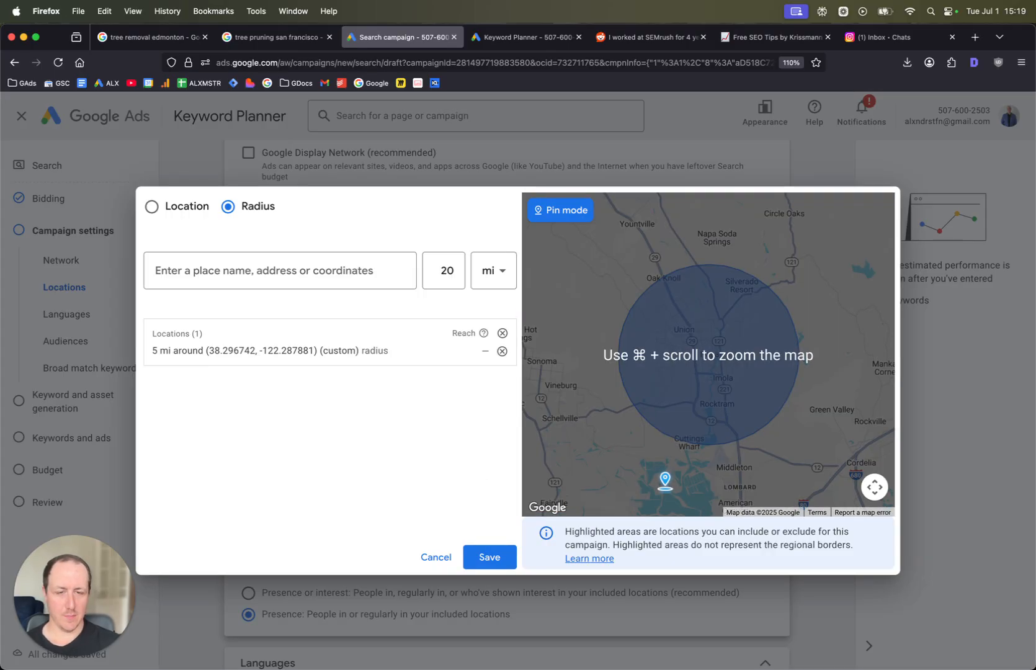
{"action": "left_click", "coordinate": [490, 558]}
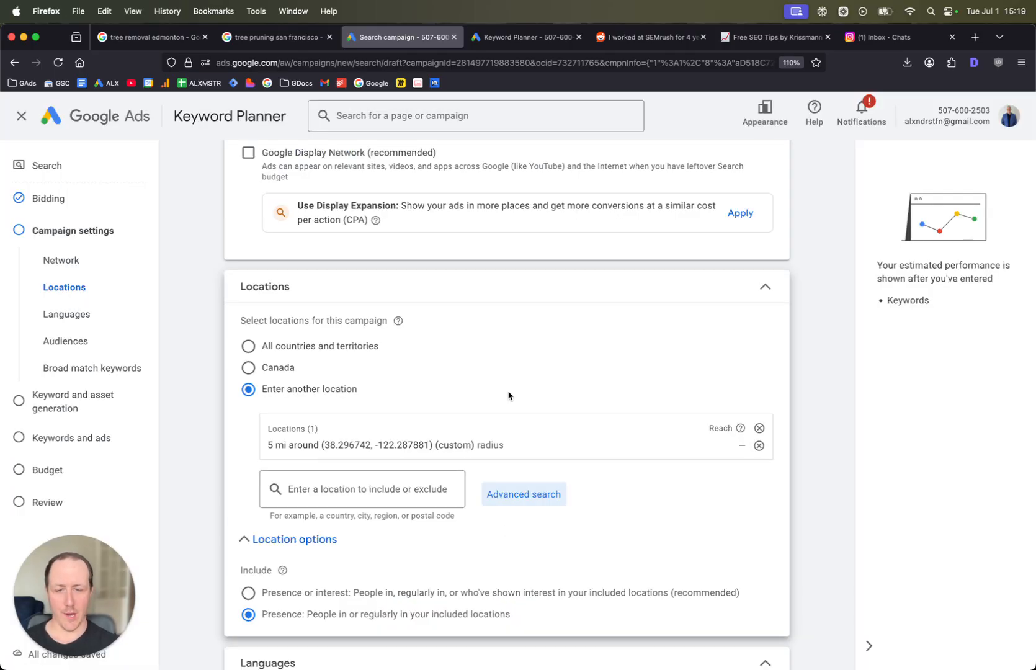
- Open audience segments, search for tree service, and add the Lawn & Garden Maintenance segment
{"action": "scroll", "coordinate": [508, 396], "scroll_direction": "down", "scroll_amount": 1}
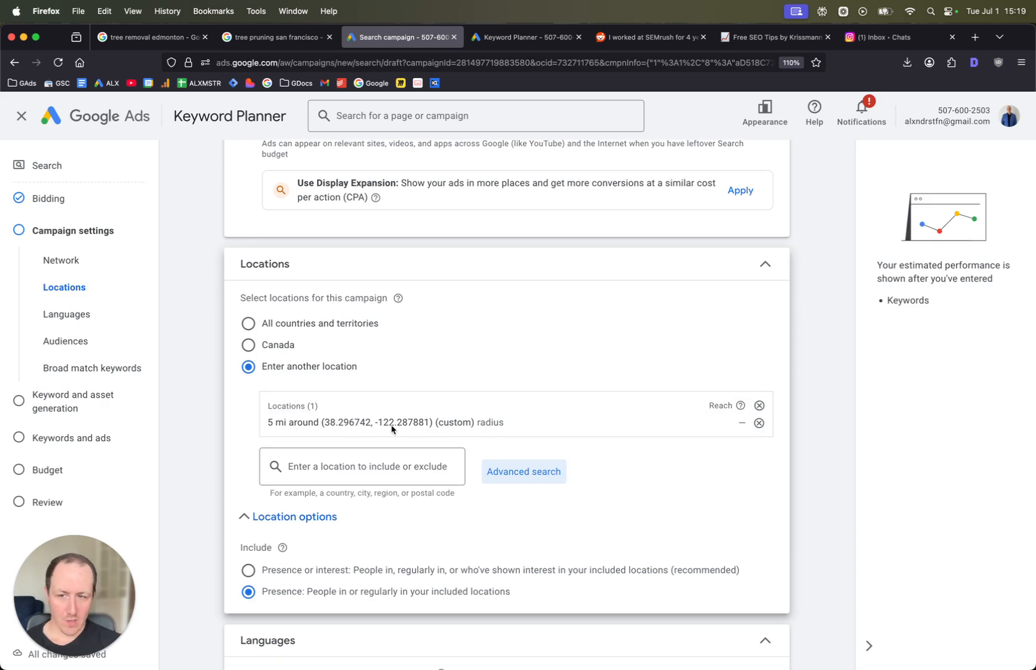
{"action": "scroll", "coordinate": [451, 591], "scroll_direction": "down", "scroll_amount": 1}
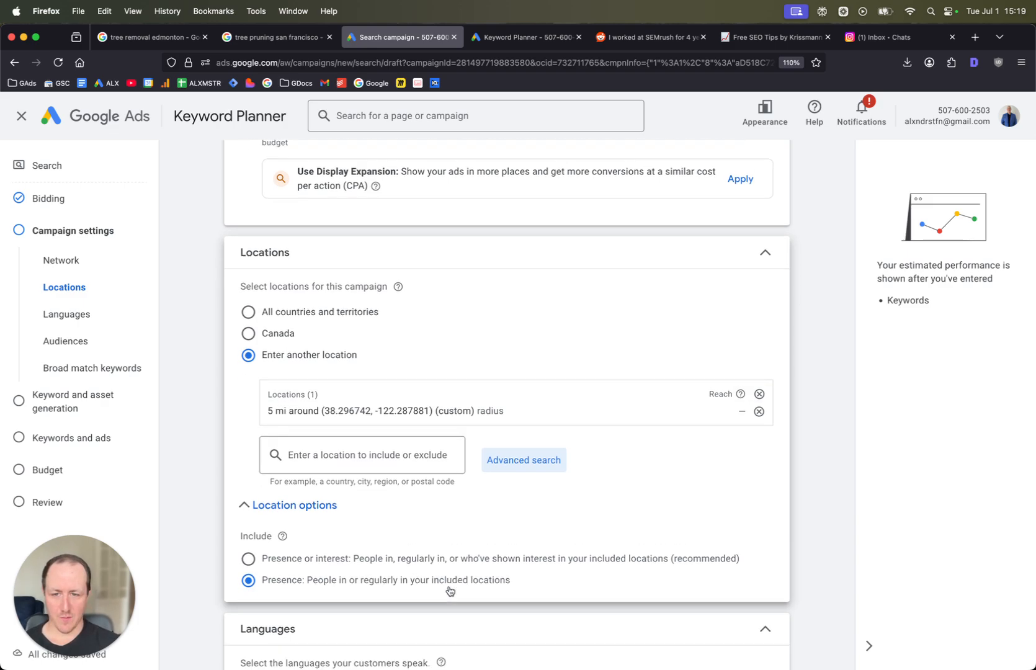
{"action": "scroll", "coordinate": [451, 591], "scroll_direction": "down", "scroll_amount": 5}
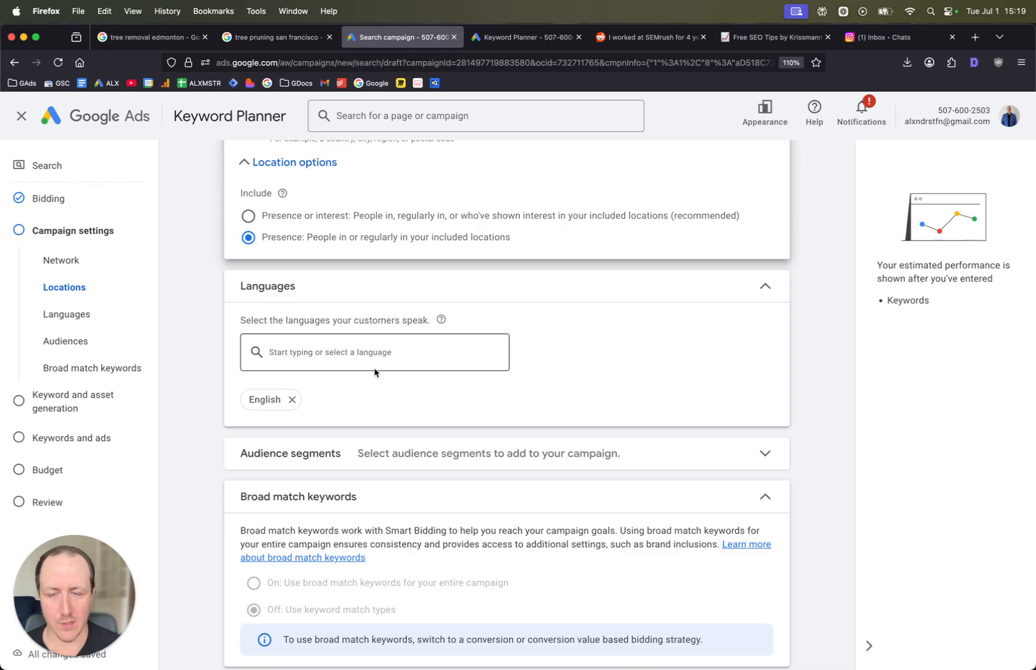
{"action": "scroll", "coordinate": [417, 357], "scroll_direction": "down", "scroll_amount": 3}
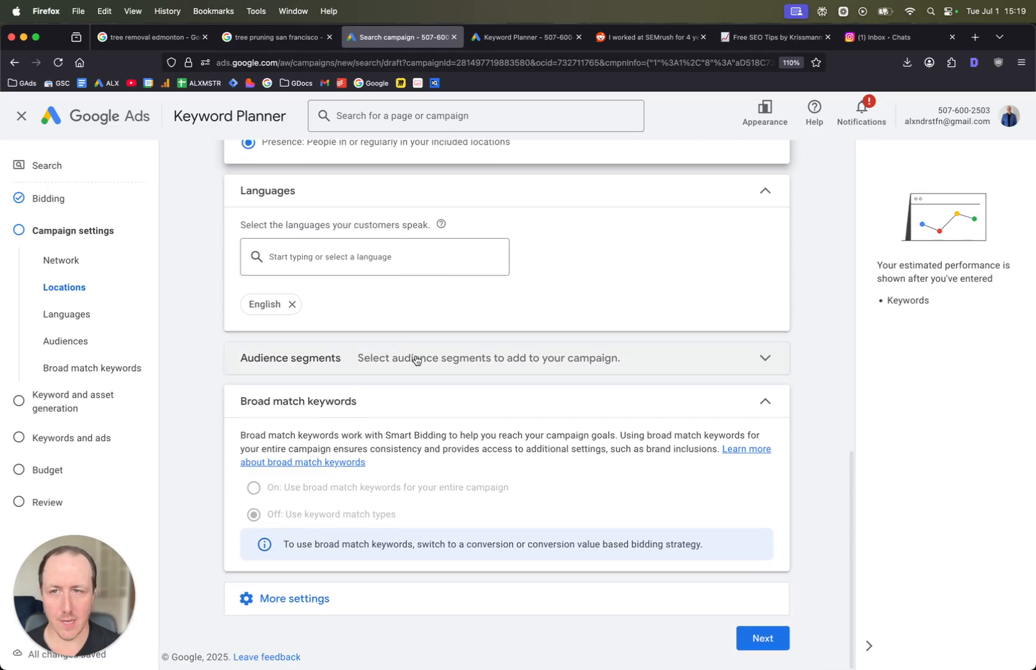
{"action": "left_click", "coordinate": [451, 352]}
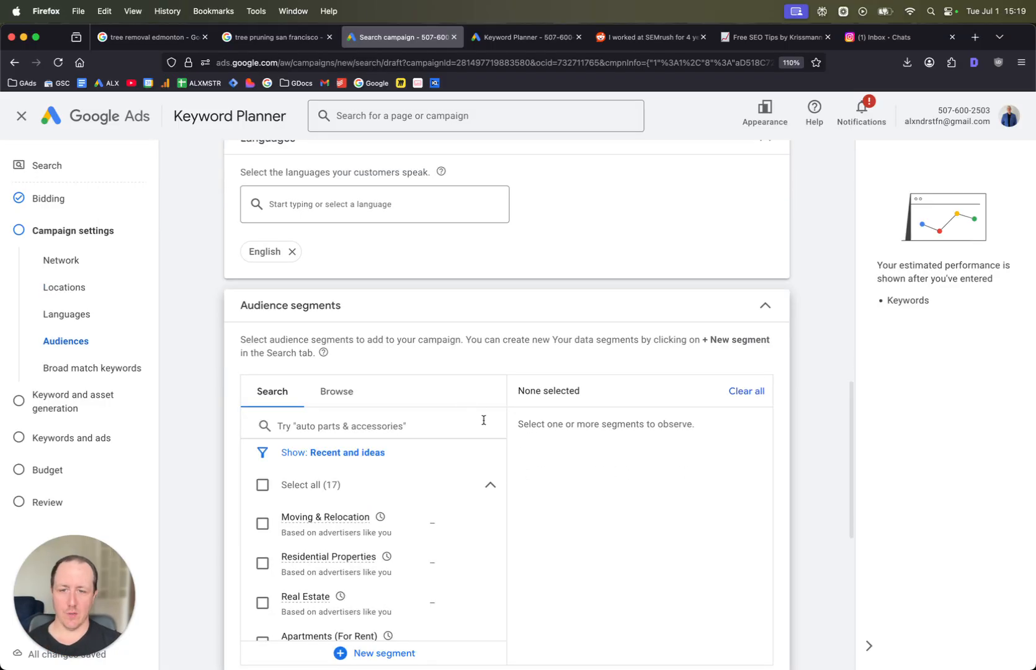
{"action": "left_click", "coordinate": [365, 426]}
{"action": "type", "text": "tre"}
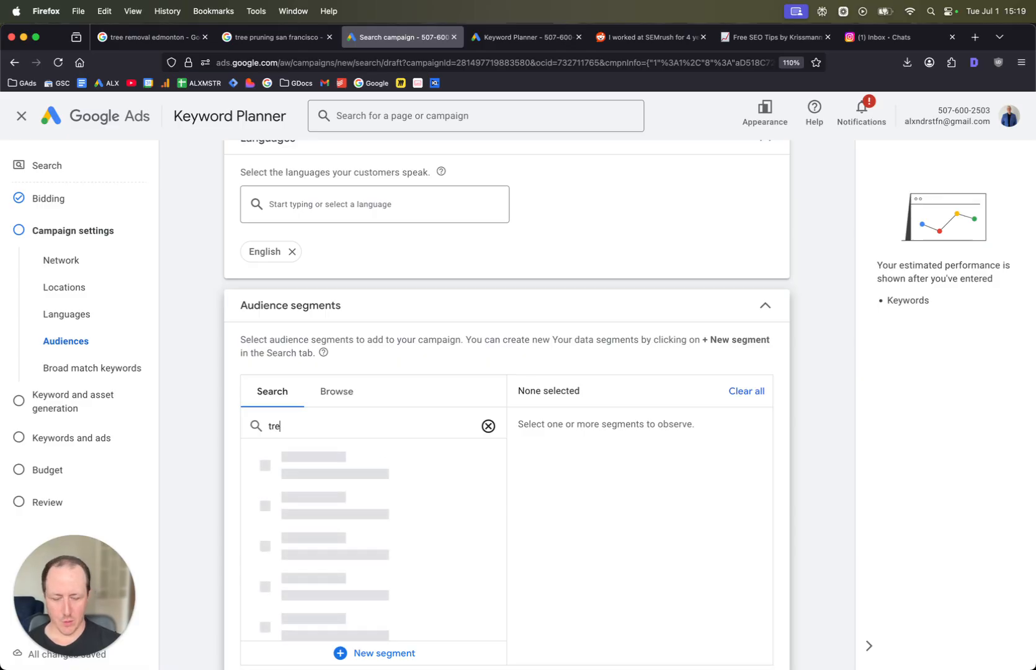
{"action": "type", "text": "e service"}
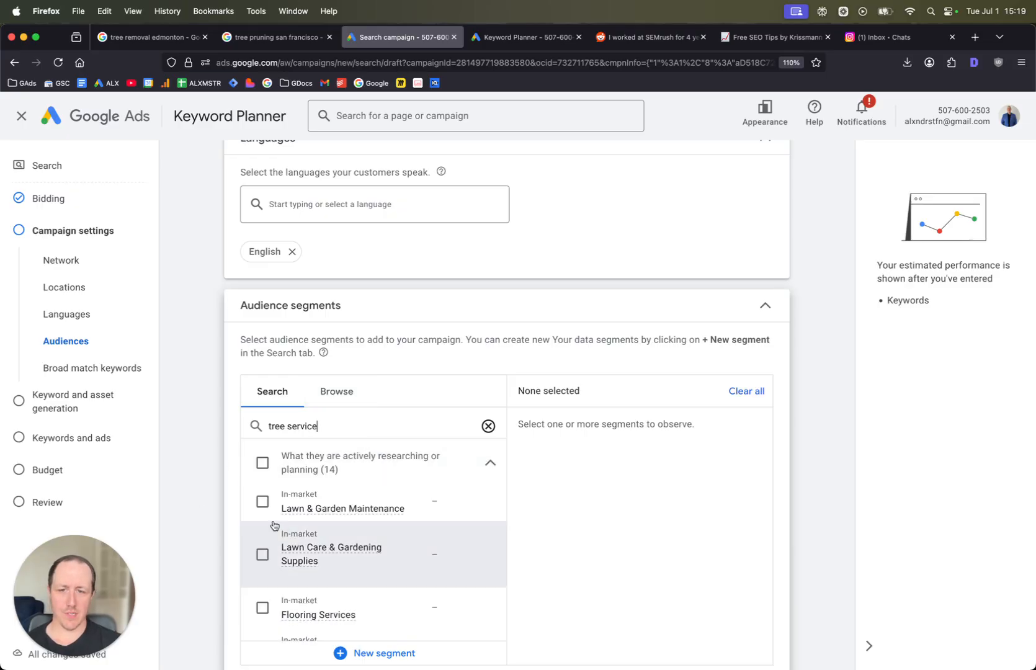
{"action": "left_click", "coordinate": [263, 501]}
- Add the General Contracting & Remodeling Services, Landscape Design, and Home & Garden Services segments
{"action": "scroll", "coordinate": [264, 506], "scroll_direction": "down", "scroll_amount": 2}
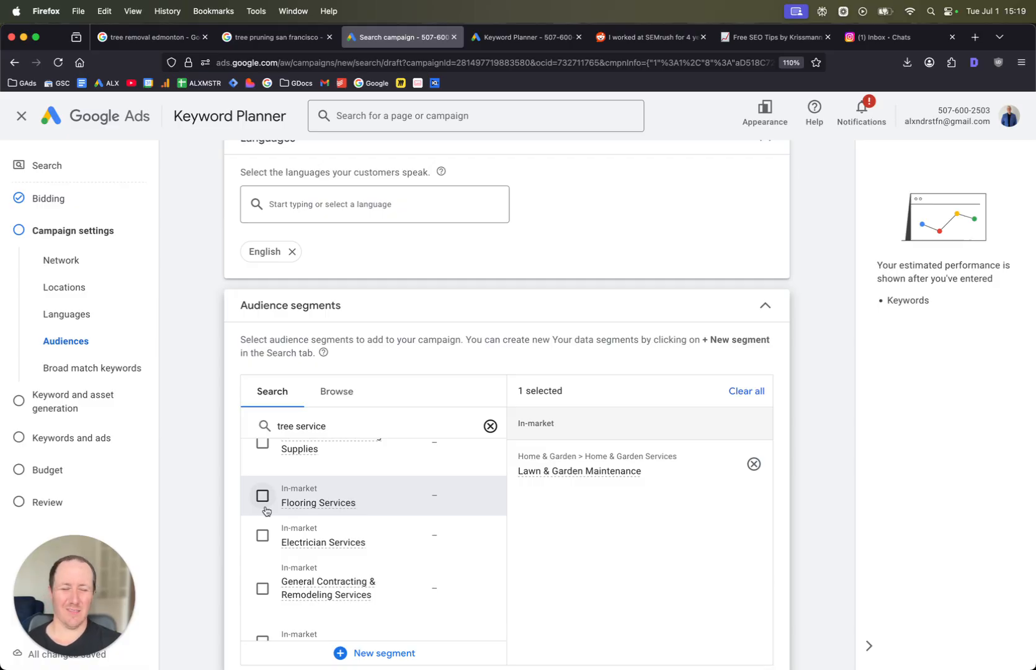
{"action": "scroll", "coordinate": [265, 509], "scroll_direction": "down", "scroll_amount": 1}
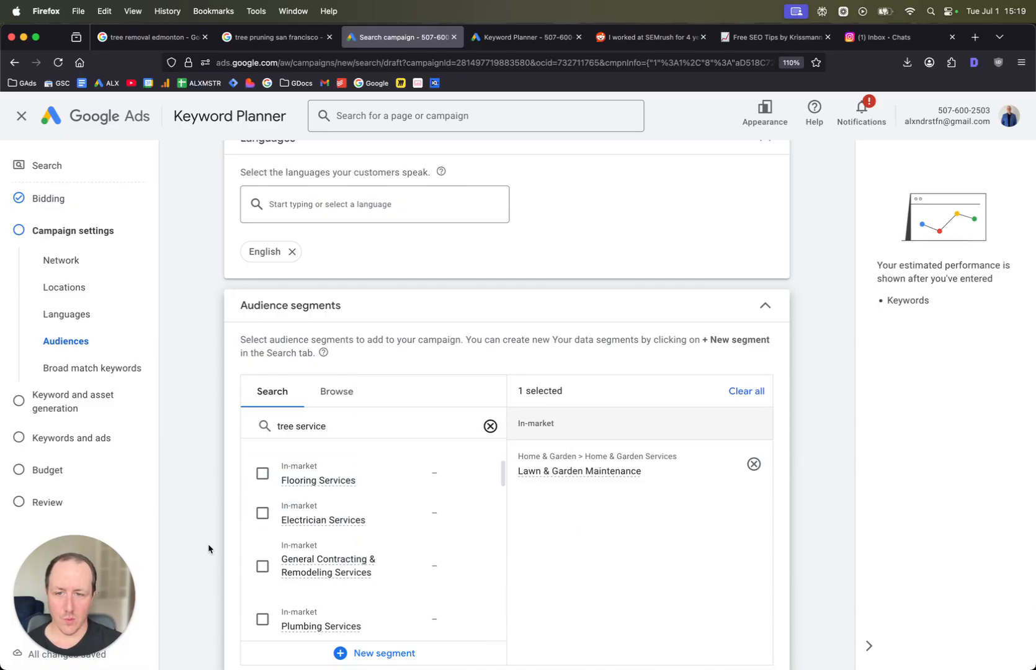
{"action": "left_click", "coordinate": [263, 566]}
{"action": "scroll", "coordinate": [272, 578], "scroll_direction": "down", "scroll_amount": 2}
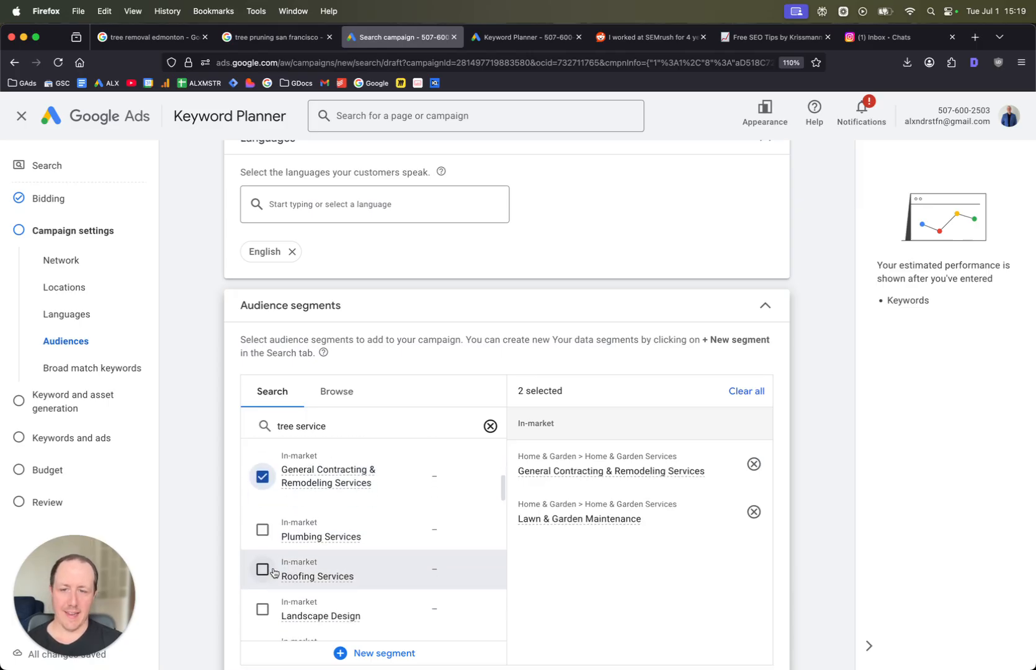
{"action": "scroll", "coordinate": [276, 570], "scroll_direction": "down", "scroll_amount": 1}
{"action": "left_click", "coordinate": [262, 587]}
{"action": "scroll", "coordinate": [263, 584], "scroll_direction": "down", "scroll_amount": 2}
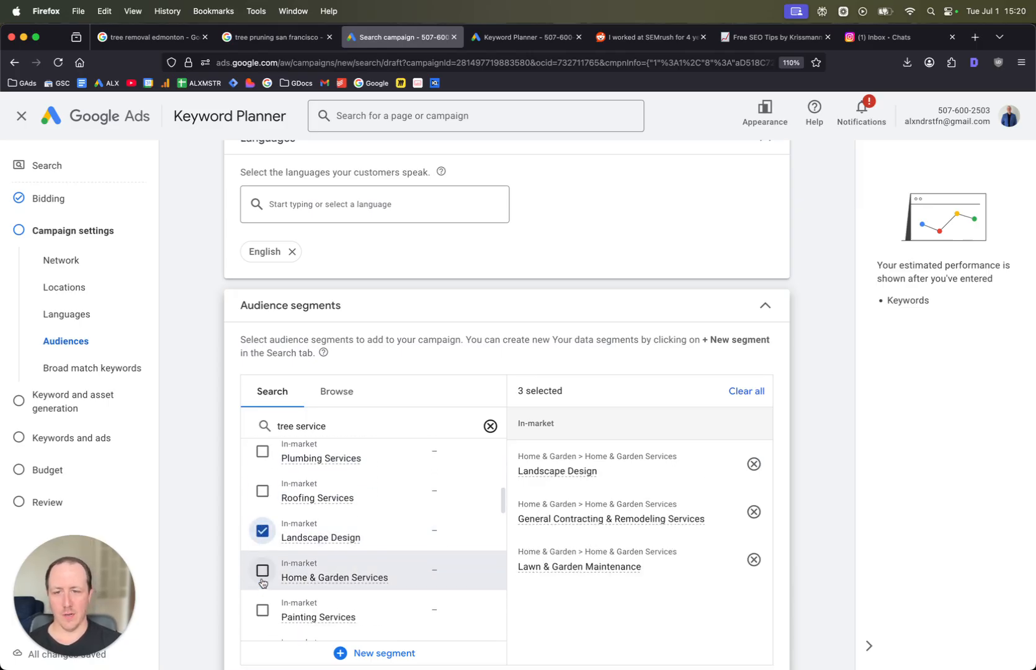
{"action": "left_click", "coordinate": [262, 571]}
{"action": "scroll", "coordinate": [422, 416], "scroll_direction": "down", "scroll_amount": 2}
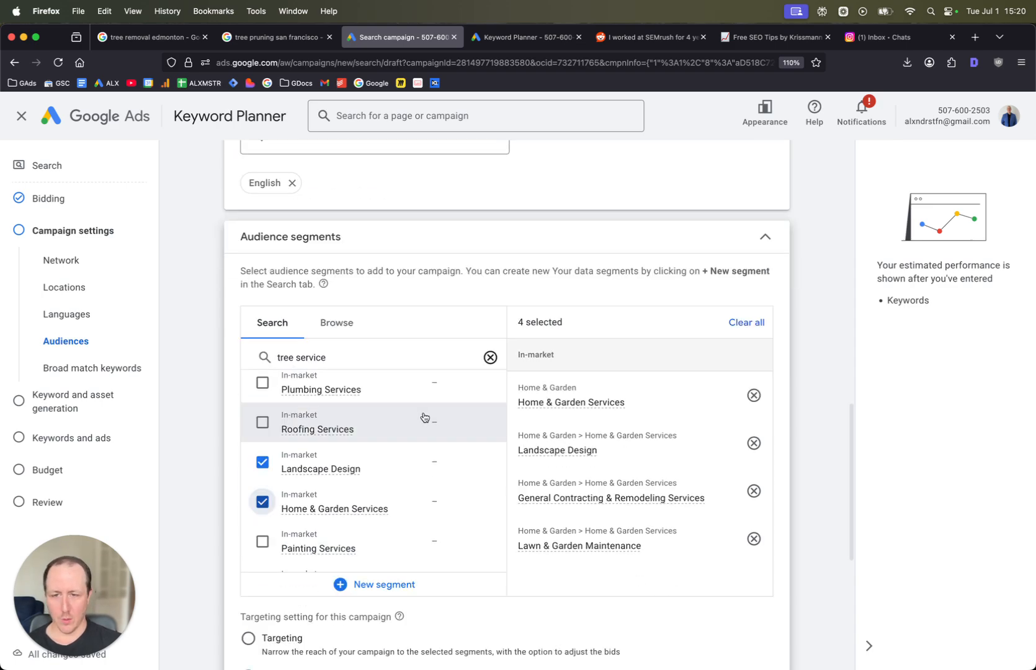
- Search the audience segments for arborist and review the remaining segment settings
{"action": "scroll", "coordinate": [424, 417], "scroll_direction": "down", "scroll_amount": 5}
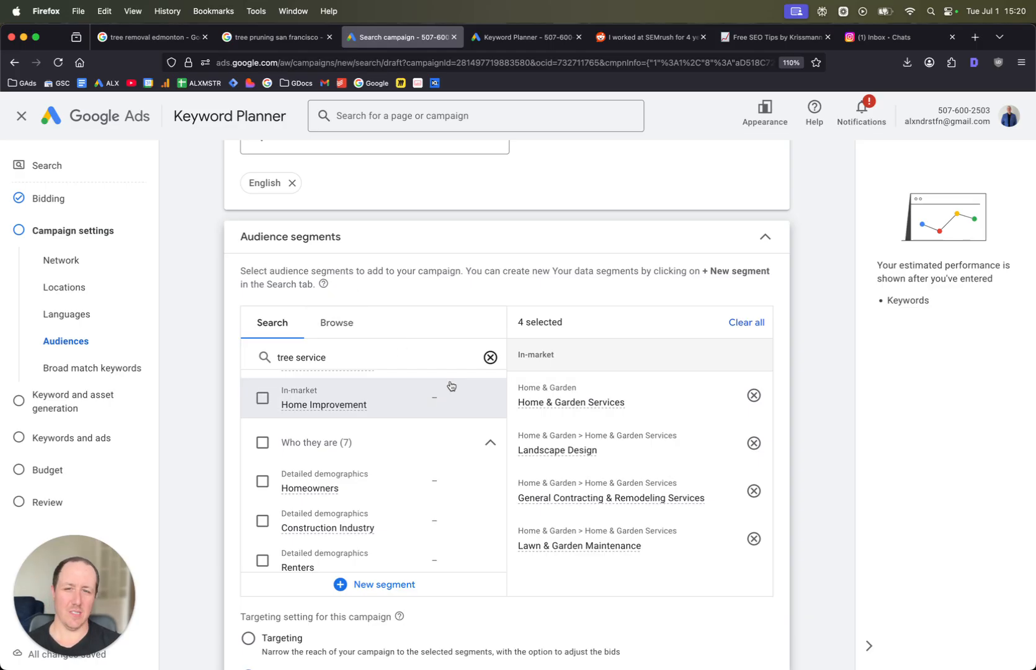
{"action": "left_click", "coordinate": [434, 359]}
{"action": "key", "text": "super+a"}
{"action": "type", "text": "arbori"}
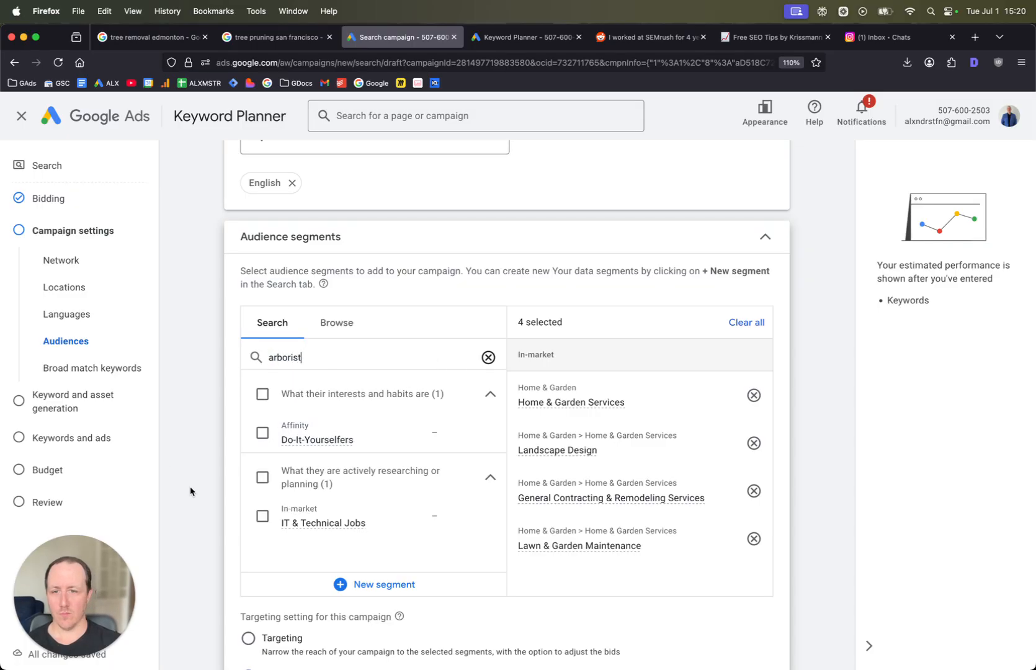
{"action": "scroll", "coordinate": [425, 475], "scroll_direction": "down", "scroll_amount": 3}
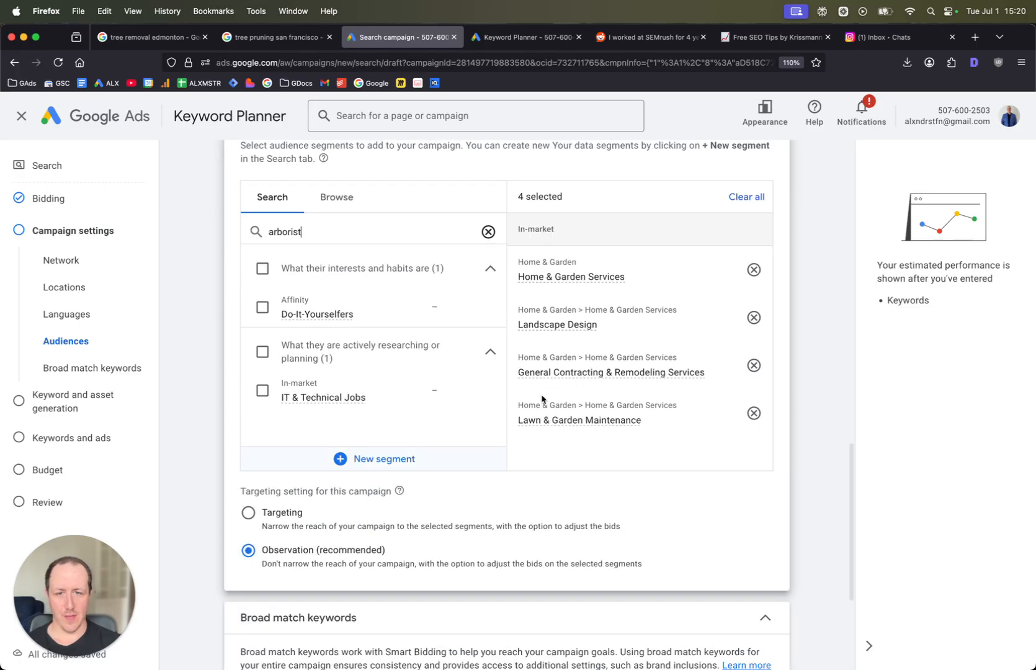
{"action": "scroll", "coordinate": [626, 359], "scroll_direction": "down", "scroll_amount": 4}
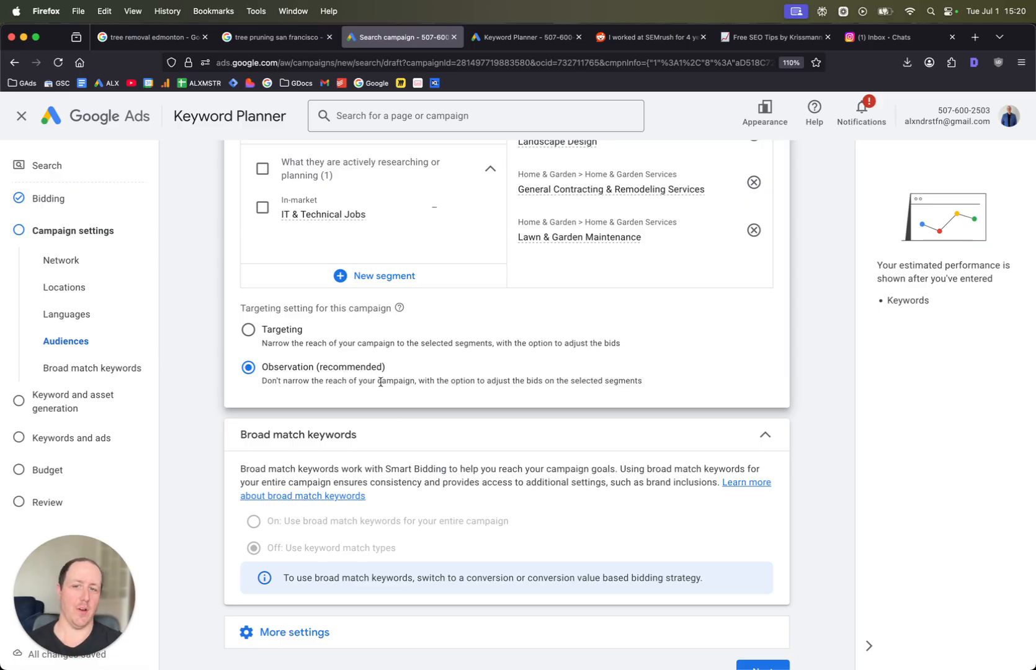
{"action": "scroll", "coordinate": [382, 384], "scroll_direction": "down", "scroll_amount": 1}
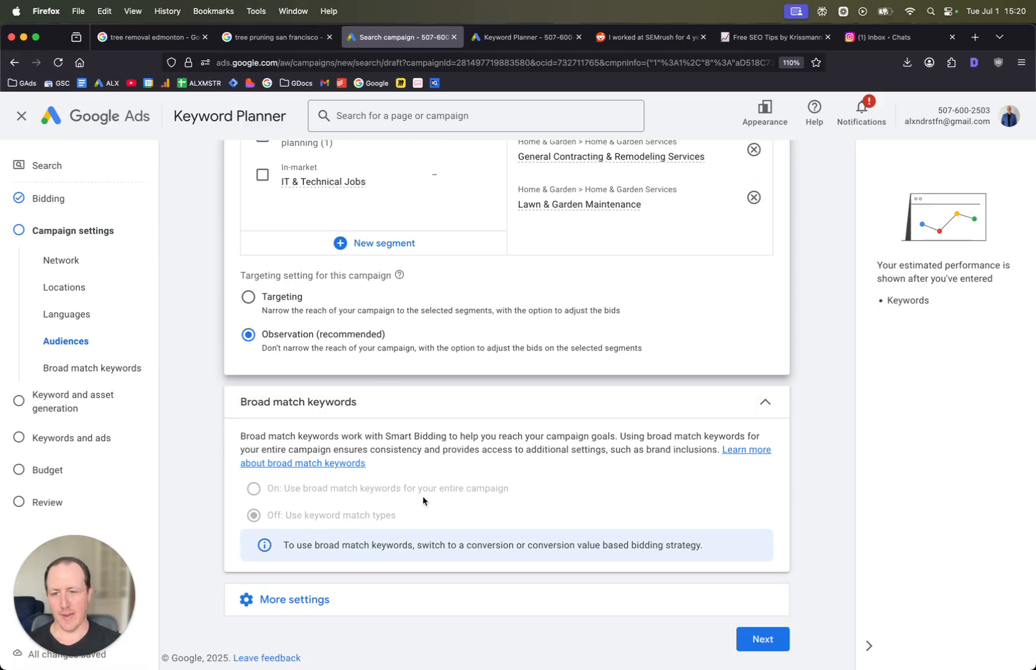
- Open More settings and set ad rotation to Do not optimize: Rotate ads indefinitely
{"action": "left_click", "coordinate": [364, 599]}
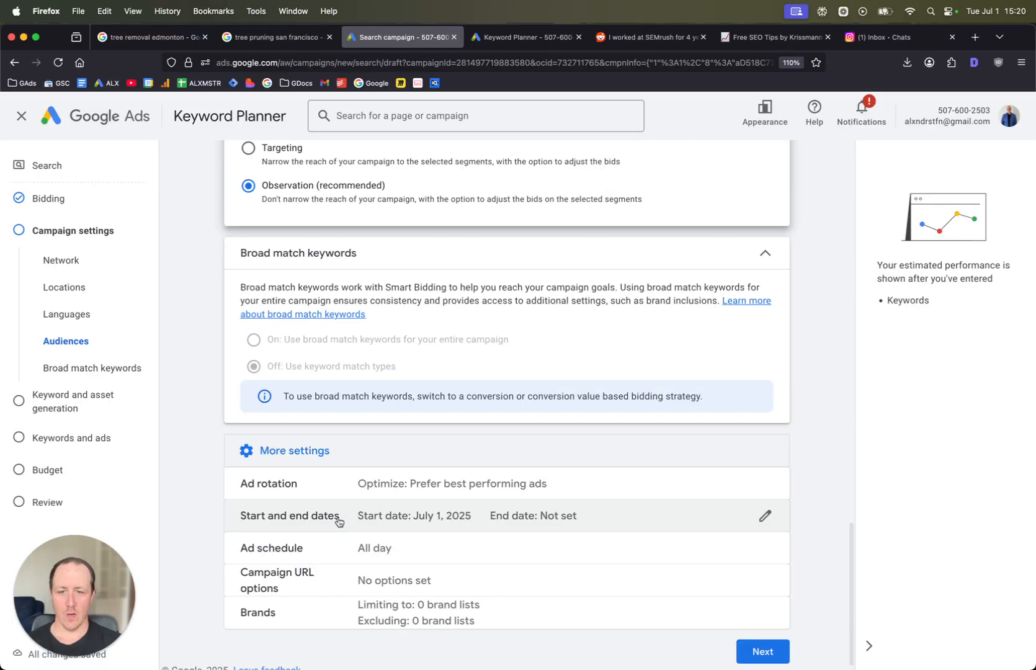
{"action": "left_click", "coordinate": [379, 490]}
{"action": "left_click", "coordinate": [295, 539]}
{"action": "scroll", "coordinate": [370, 484], "scroll_direction": "down", "scroll_amount": 1}
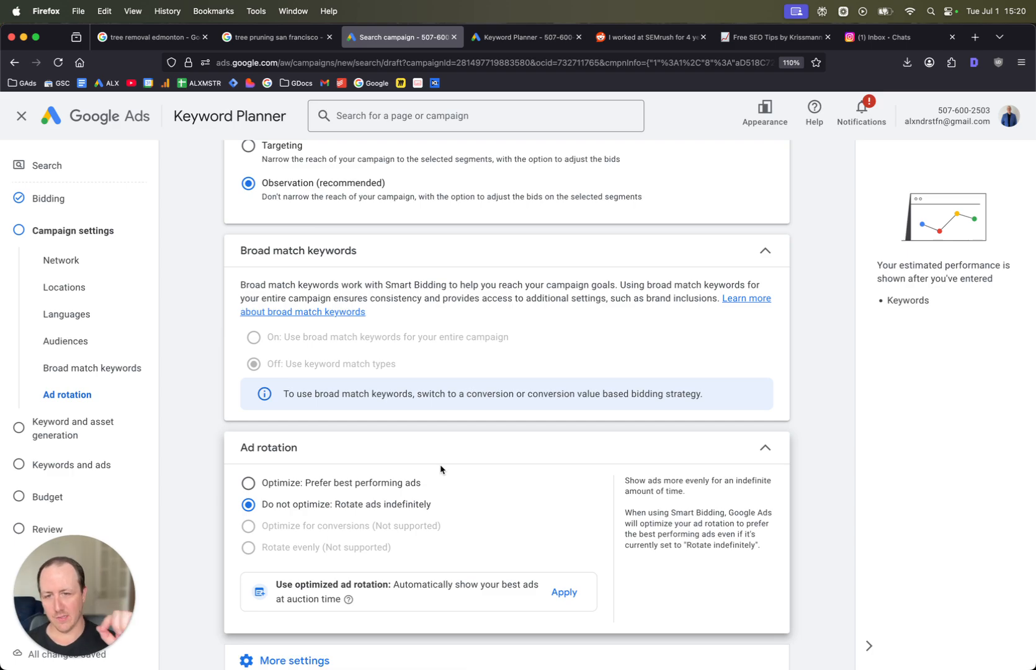
{"action": "scroll", "coordinate": [441, 469], "scroll_direction": "down", "scroll_amount": 2}
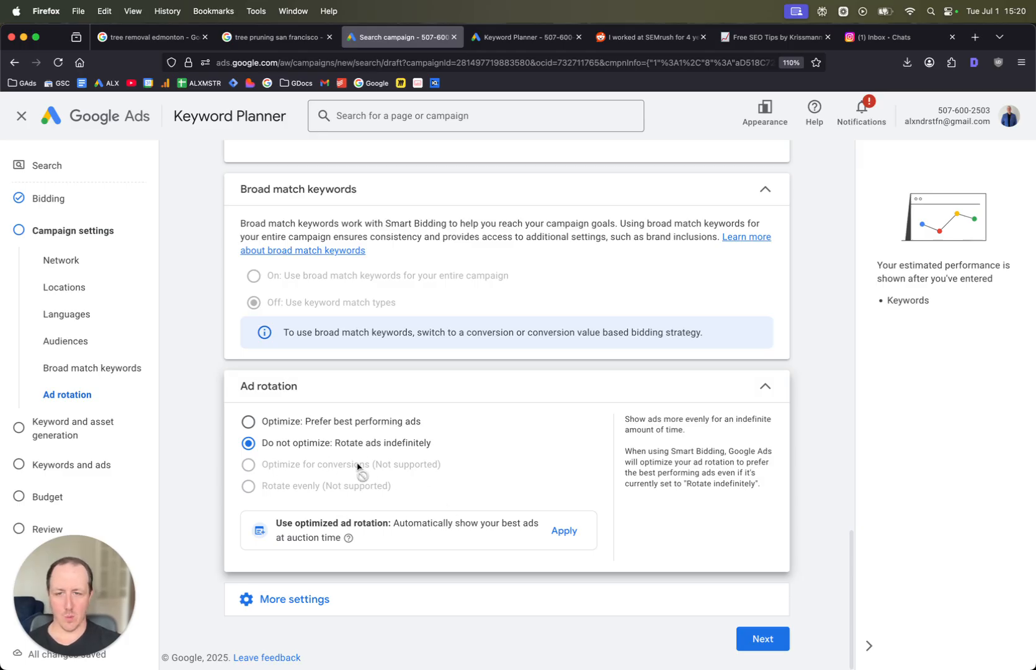
- Open the ad schedule setting and set the start time to 09:00 for all days
{"action": "left_click", "coordinate": [424, 589]}
{"action": "scroll", "coordinate": [450, 482], "scroll_direction": "down", "scroll_amount": 2}
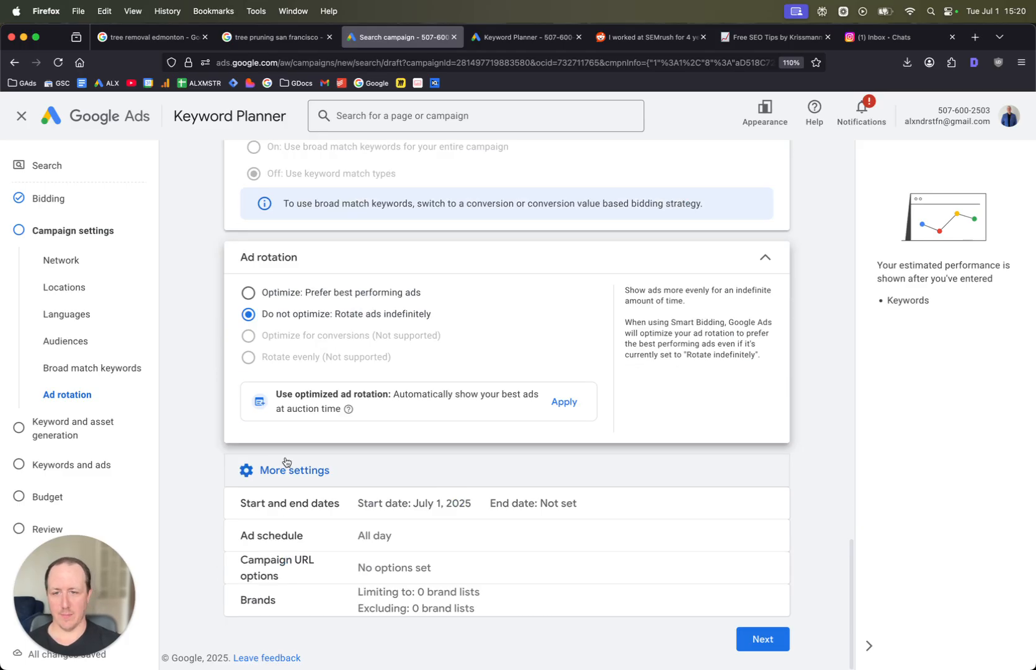
{"action": "left_click", "coordinate": [362, 547]}
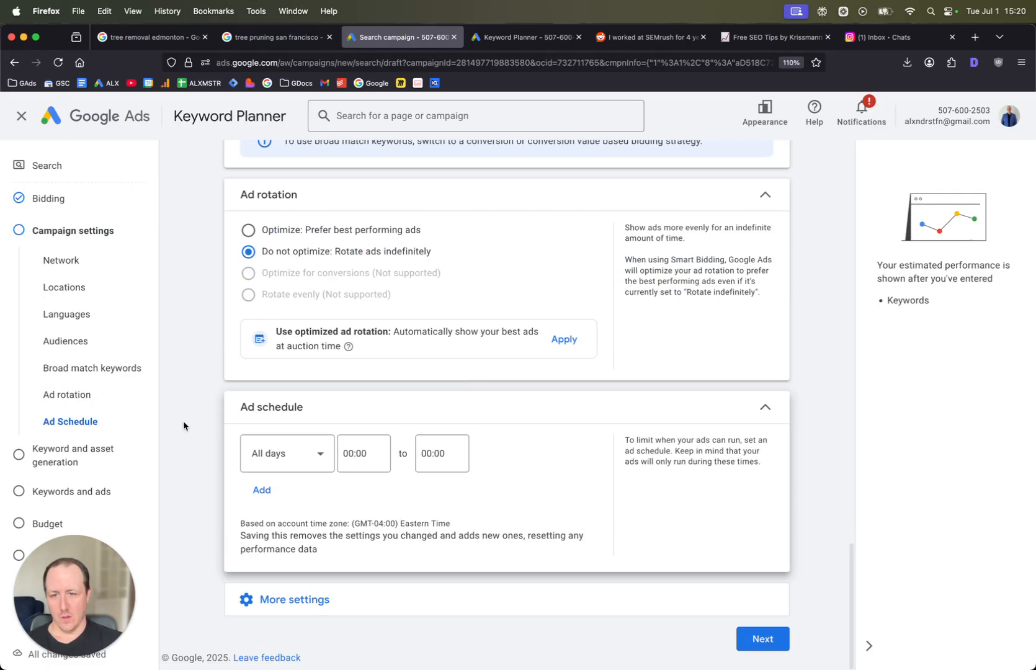
{"action": "left_click", "coordinate": [298, 459]}
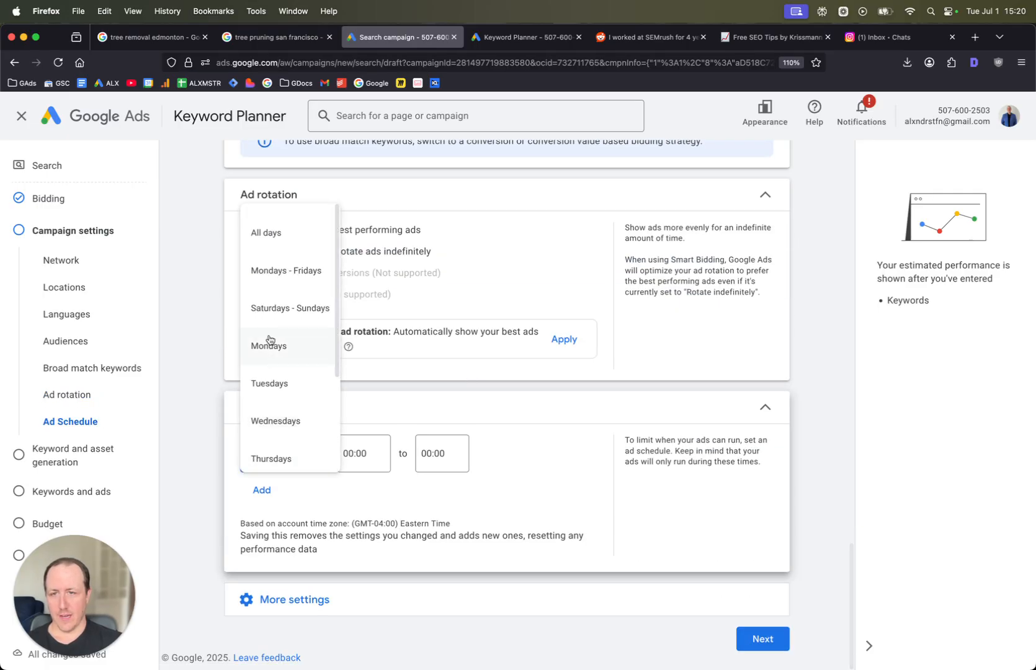
{"action": "left_click", "coordinate": [353, 454]}
{"action": "scroll", "coordinate": [364, 378], "scroll_direction": "down", "scroll_amount": 15}
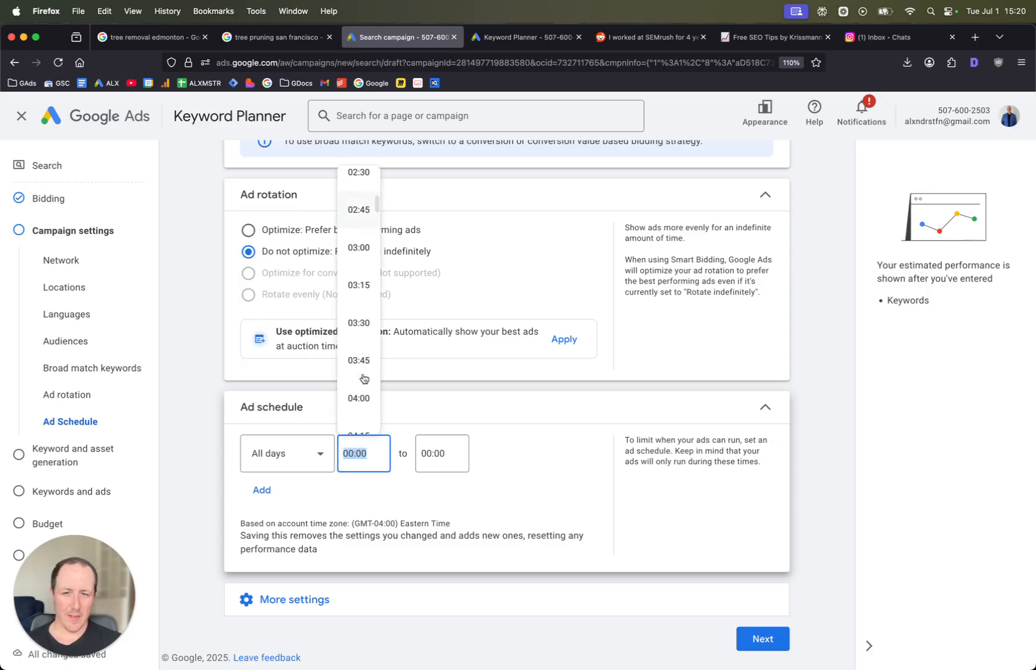
{"action": "scroll", "coordinate": [364, 378], "scroll_direction": "down", "scroll_amount": 4}
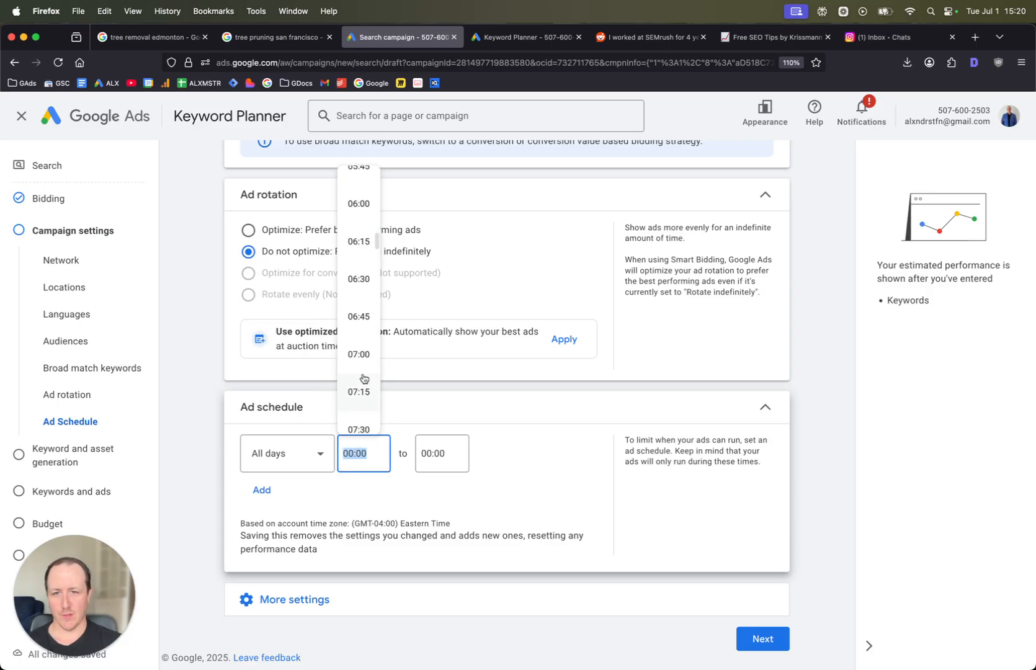
{"action": "scroll", "coordinate": [351, 267], "scroll_direction": "down", "scroll_amount": 2}
{"action": "scroll", "coordinate": [354, 297], "scroll_direction": "down", "scroll_amount": 8}
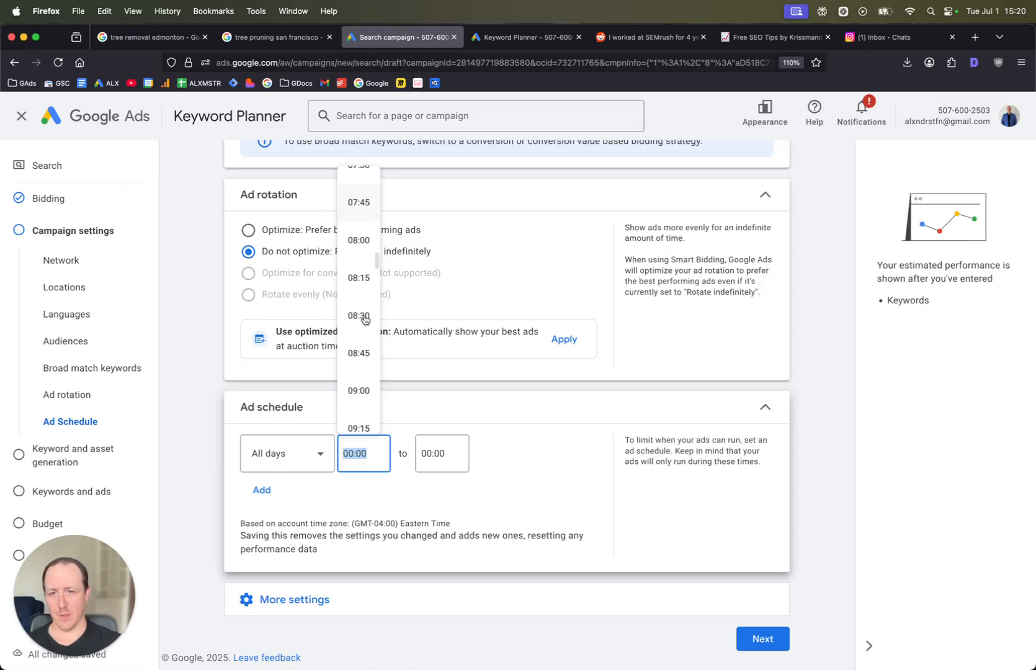
{"action": "left_click", "coordinate": [359, 307]}
- Set the ad schedule's end time to 20:00
{"action": "left_click", "coordinate": [431, 454]}
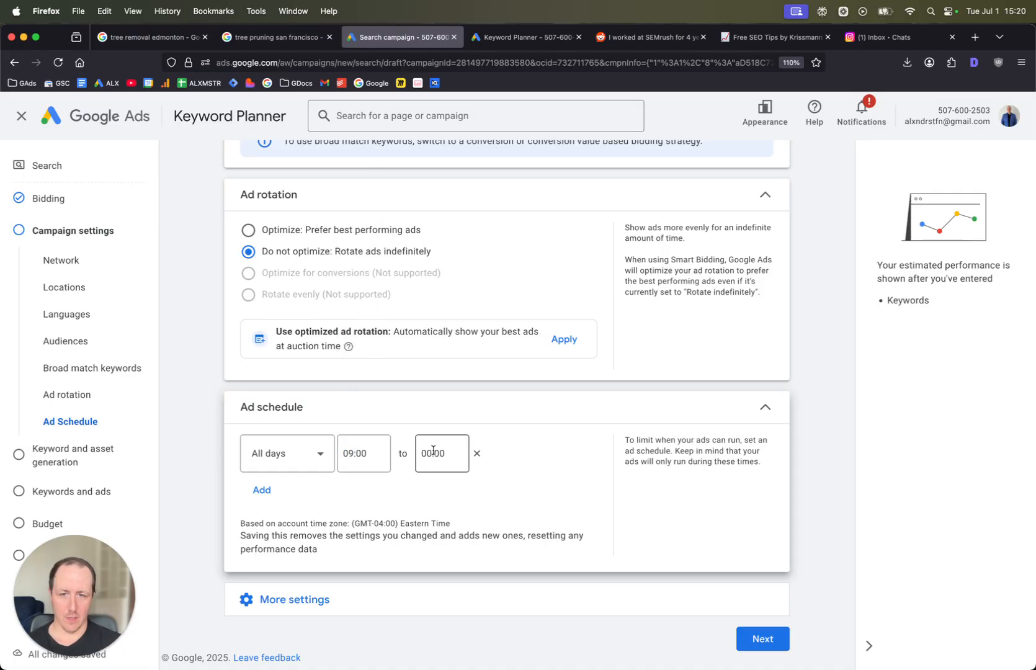
{"action": "scroll", "coordinate": [437, 372], "scroll_direction": "down", "scroll_amount": 10}
{"action": "scroll", "coordinate": [438, 367], "scroll_direction": "down", "scroll_amount": 1}
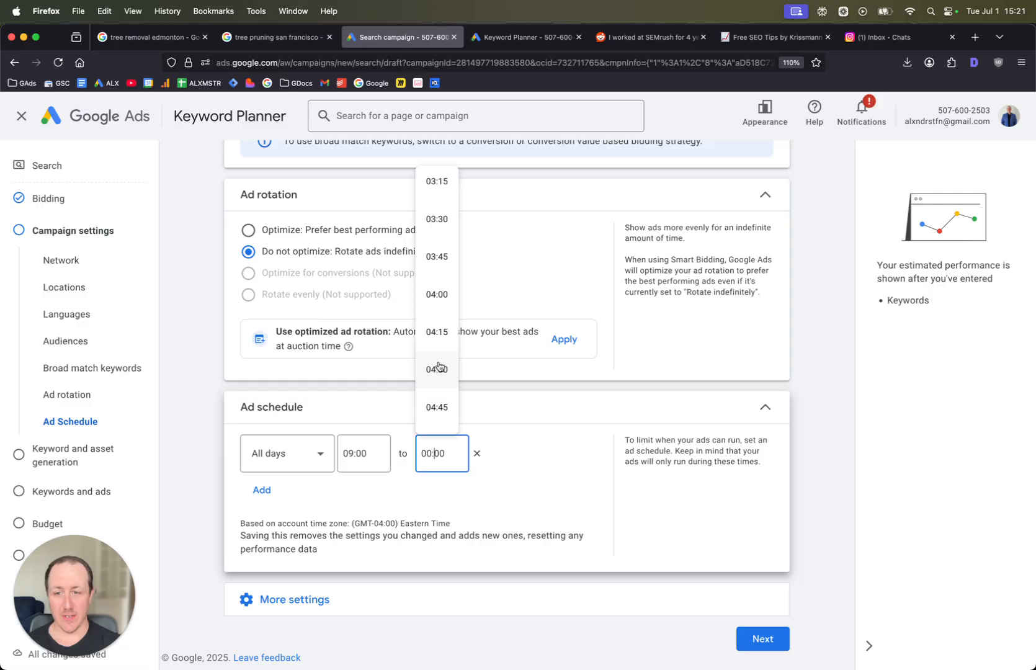
{"action": "scroll", "coordinate": [438, 367], "scroll_direction": "down", "scroll_amount": 15}
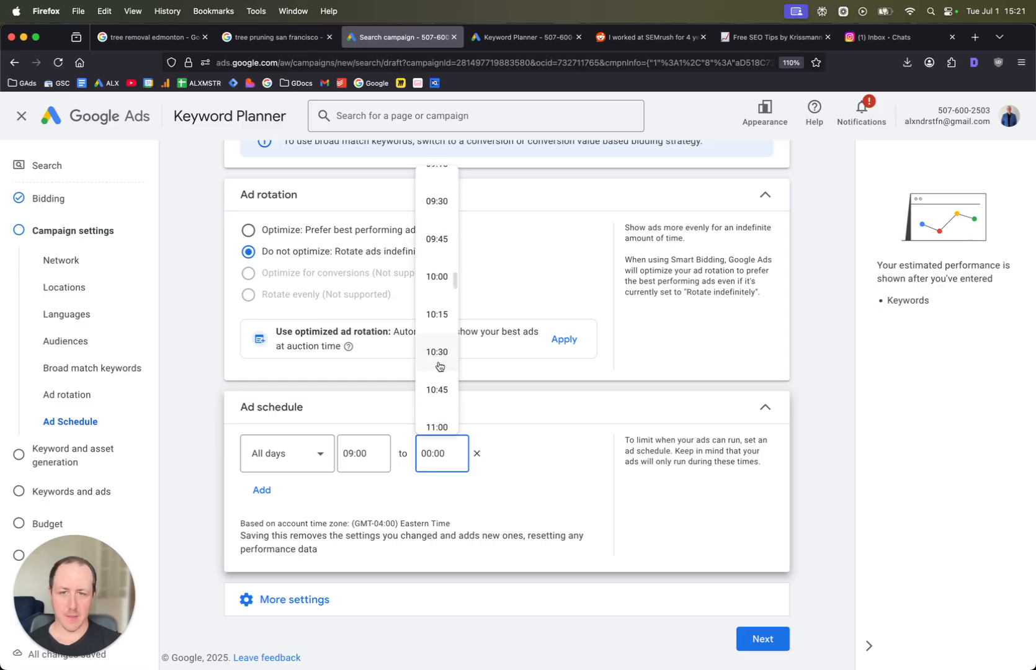
{"action": "scroll", "coordinate": [438, 367], "scroll_direction": "down", "scroll_amount": 2}
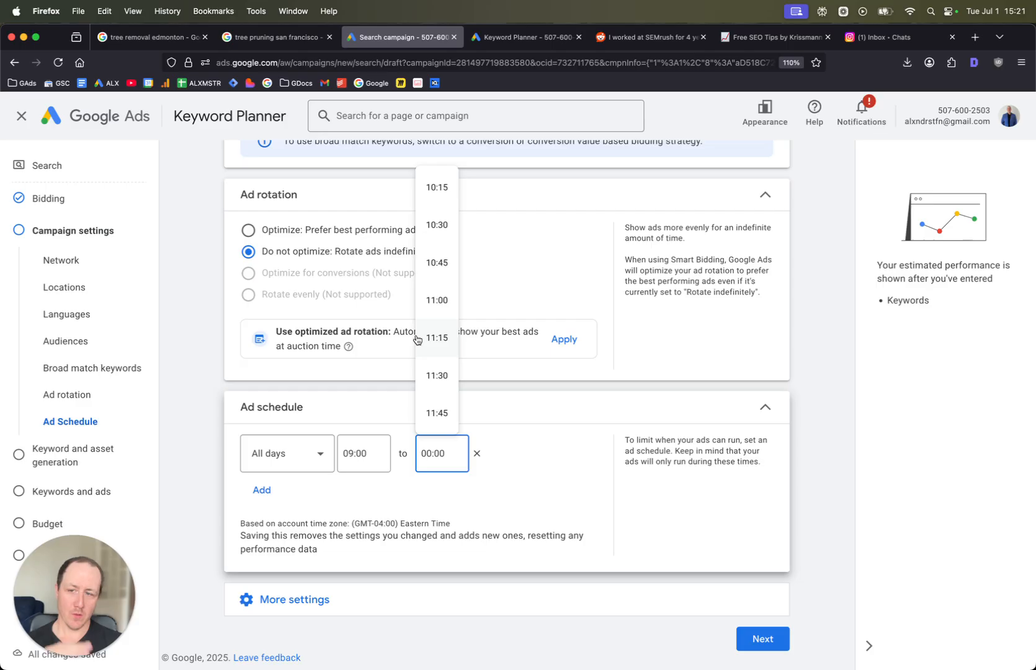
{"action": "scroll", "coordinate": [428, 345], "scroll_direction": "down", "scroll_amount": 1}
{"action": "scroll", "coordinate": [428, 345], "scroll_direction": "down", "scroll_amount": 18}
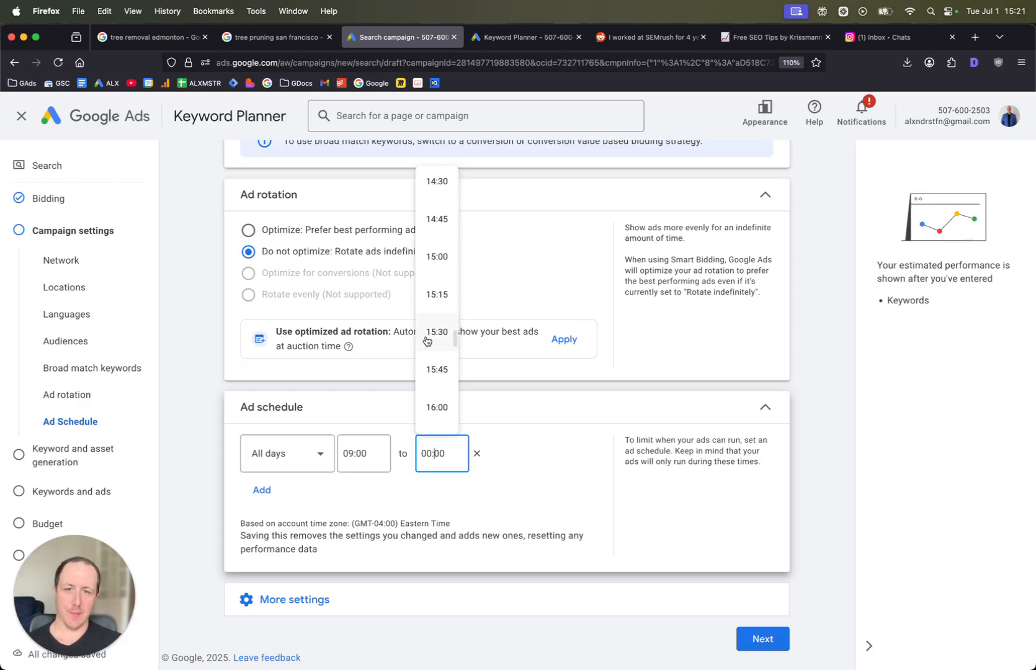
{"action": "scroll", "coordinate": [426, 341], "scroll_direction": "down", "scroll_amount": 3}
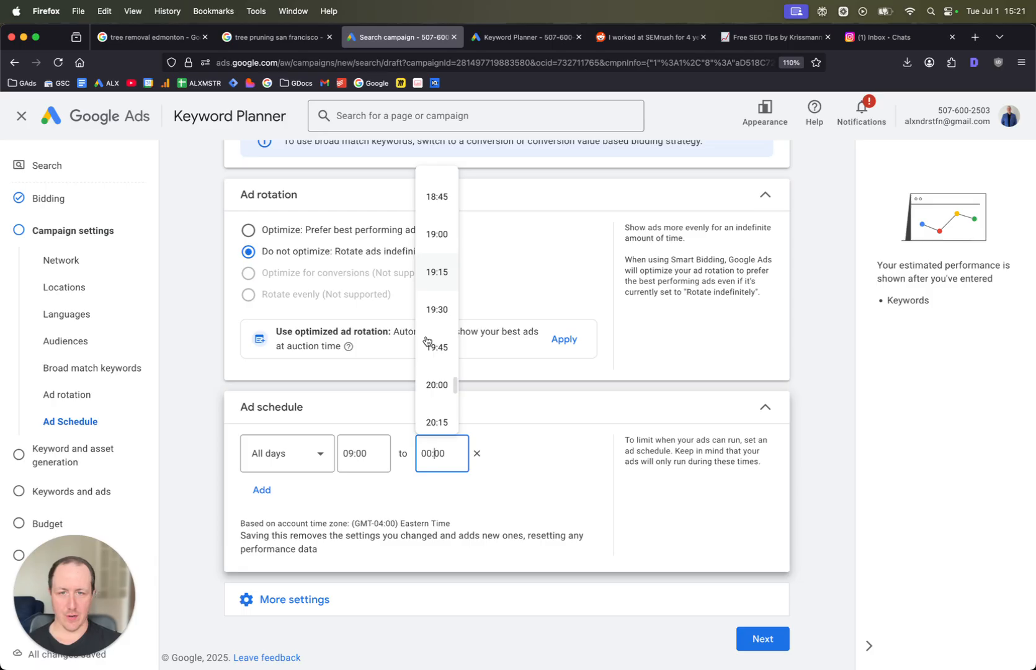
{"action": "left_click", "coordinate": [435, 375]}
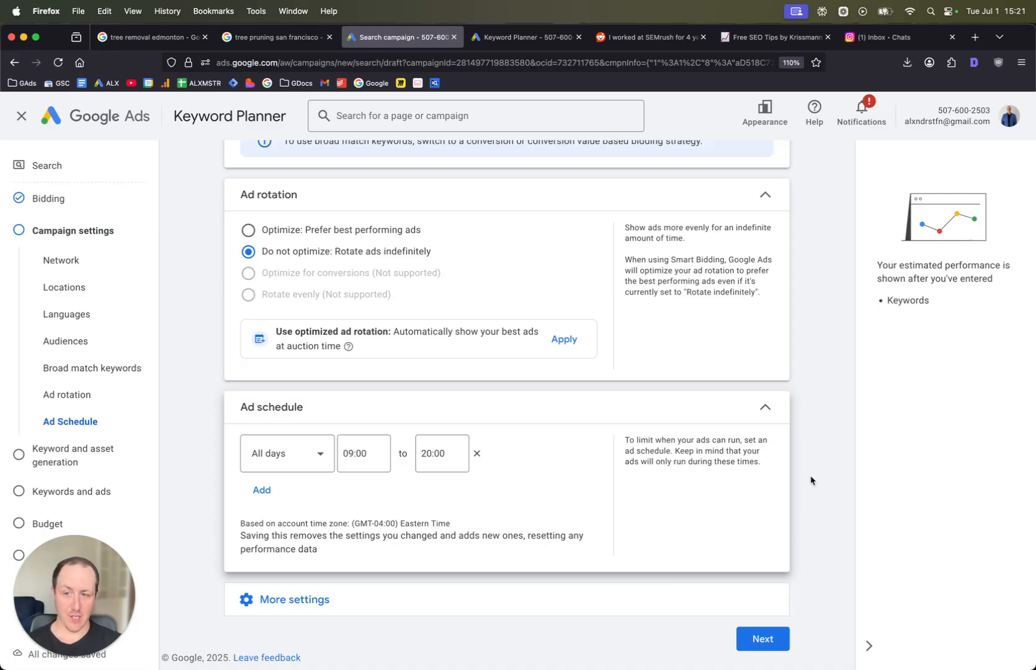
- Continue to the next stage, skip keyword and asset generation, and close the chat panel
{"action": "left_click", "coordinate": [773, 643]}
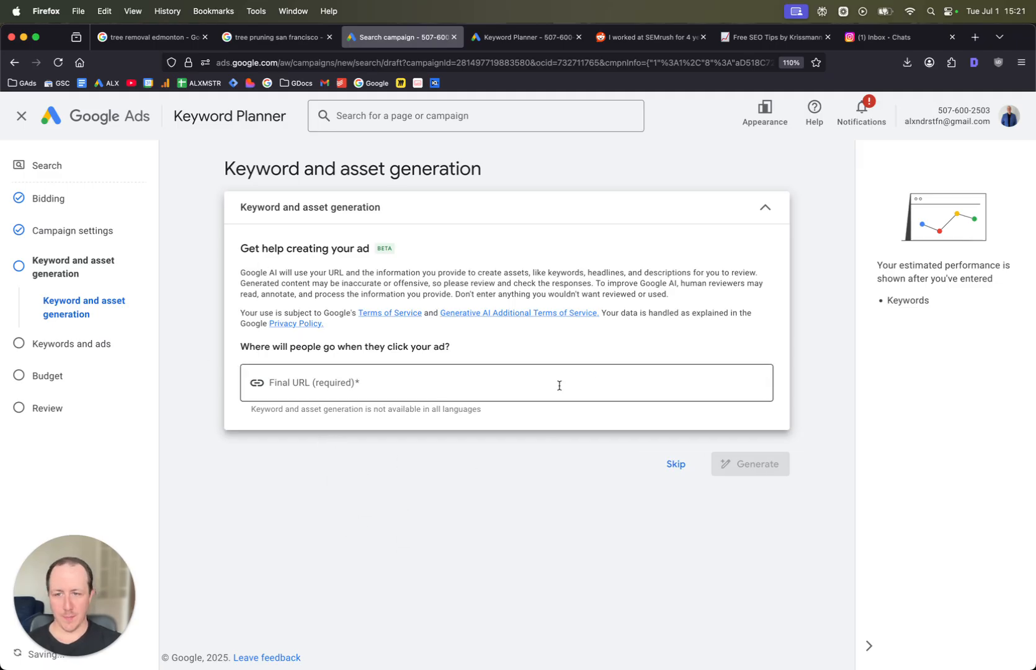
{"action": "left_click", "coordinate": [674, 465]}
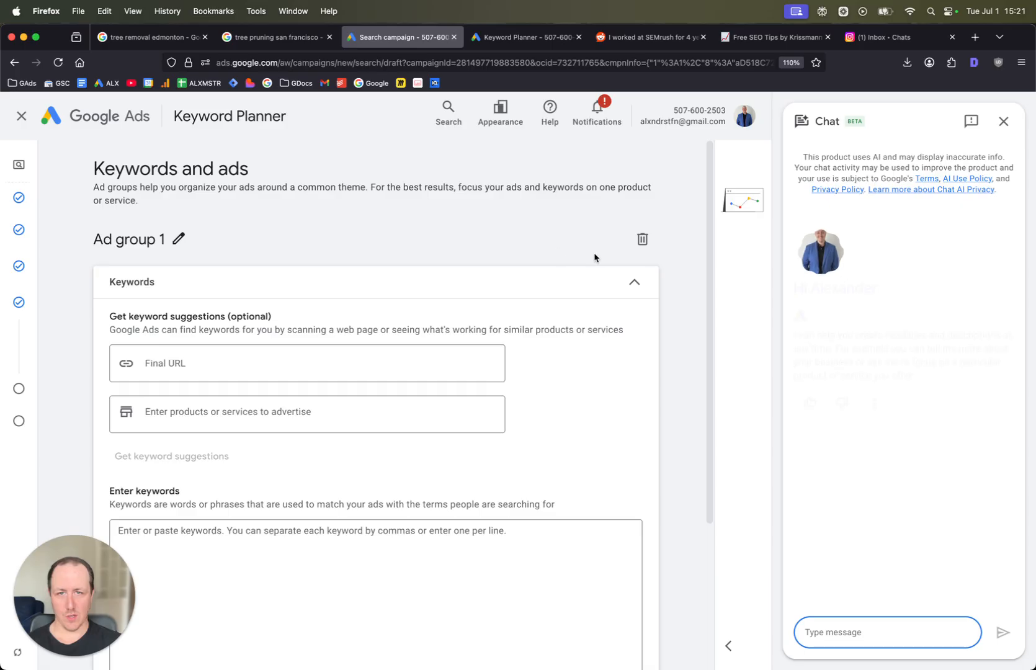
{"action": "left_click", "coordinate": [1004, 121]}
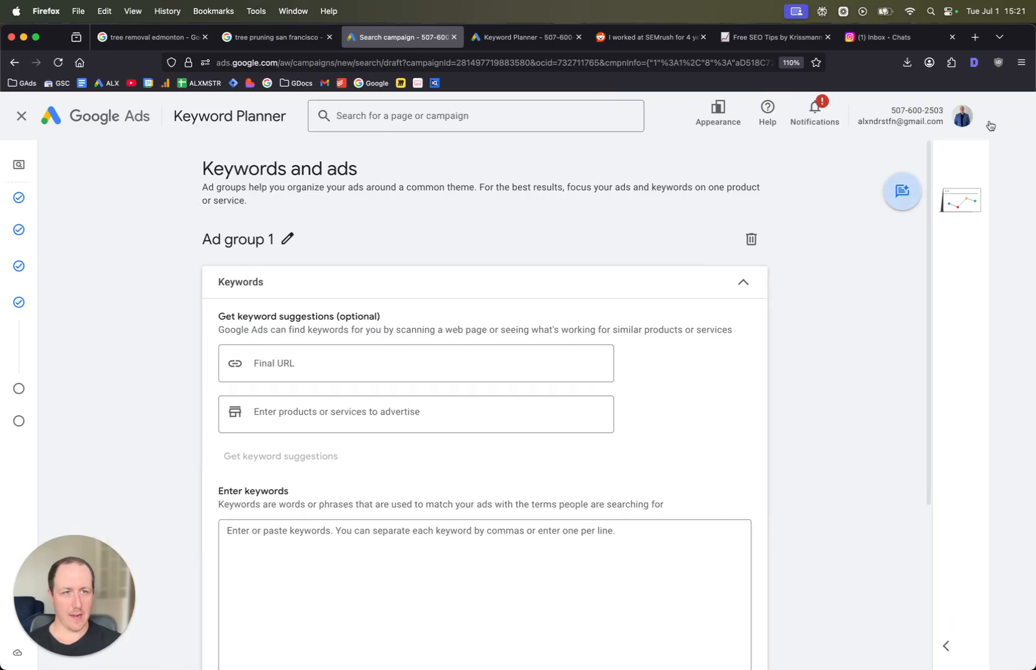
{"action": "scroll", "coordinate": [319, 261], "scroll_direction": "down", "scroll_amount": 2}
{"action": "scroll", "coordinate": [270, 291], "scroll_direction": "up", "scroll_amount": 2}
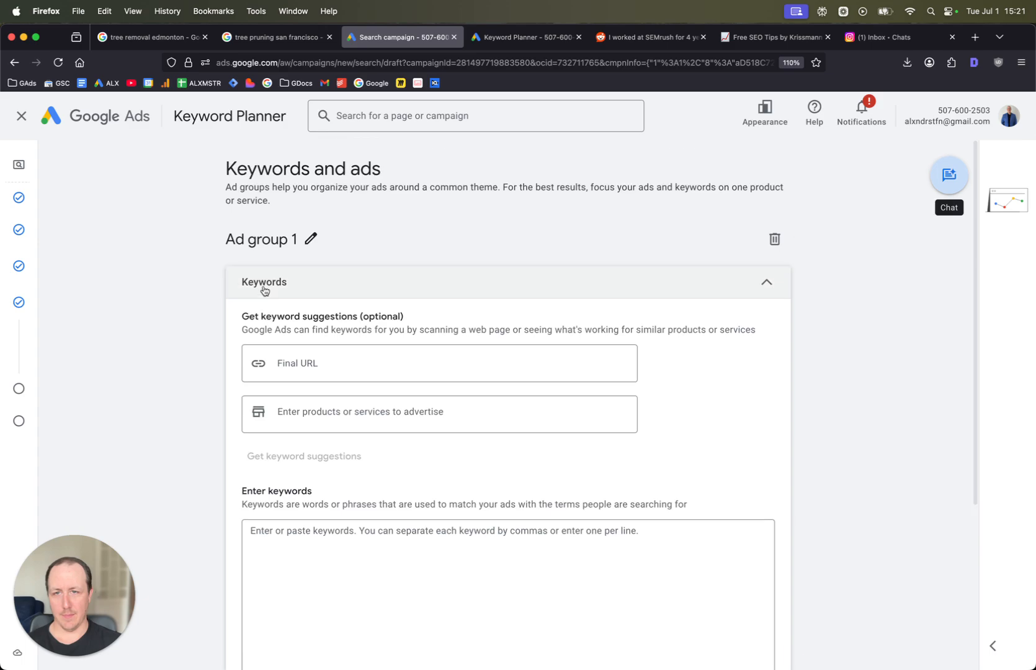
- Rename the ad group to Tree Removal
{"action": "left_click", "coordinate": [313, 238]}
{"action": "triple_click", "coordinate": [302, 242]}
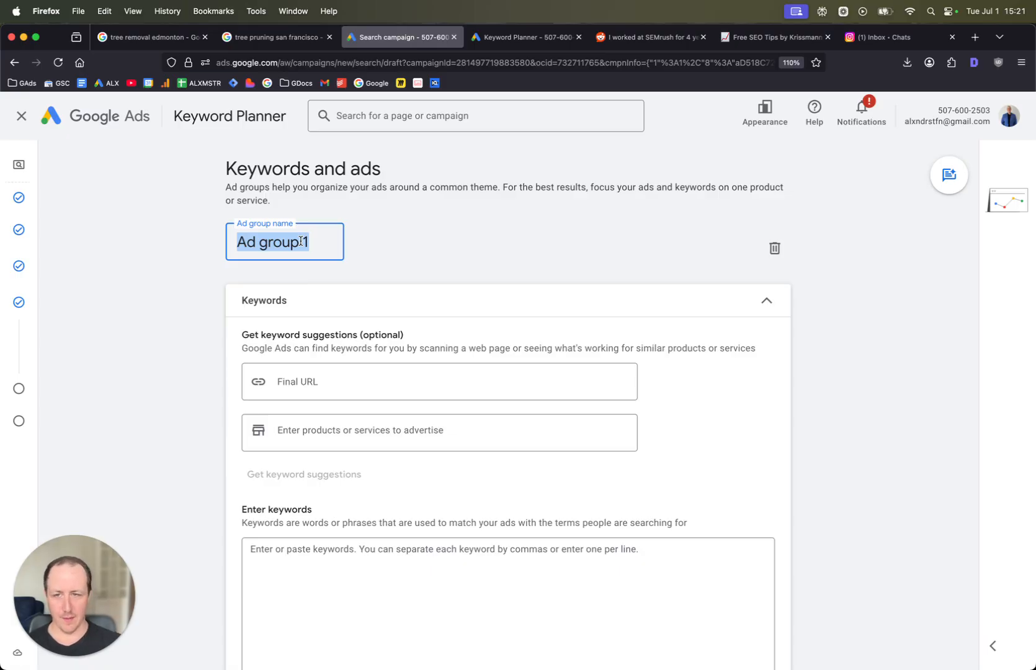
{"action": "type", "text": "Tree Remoc"}
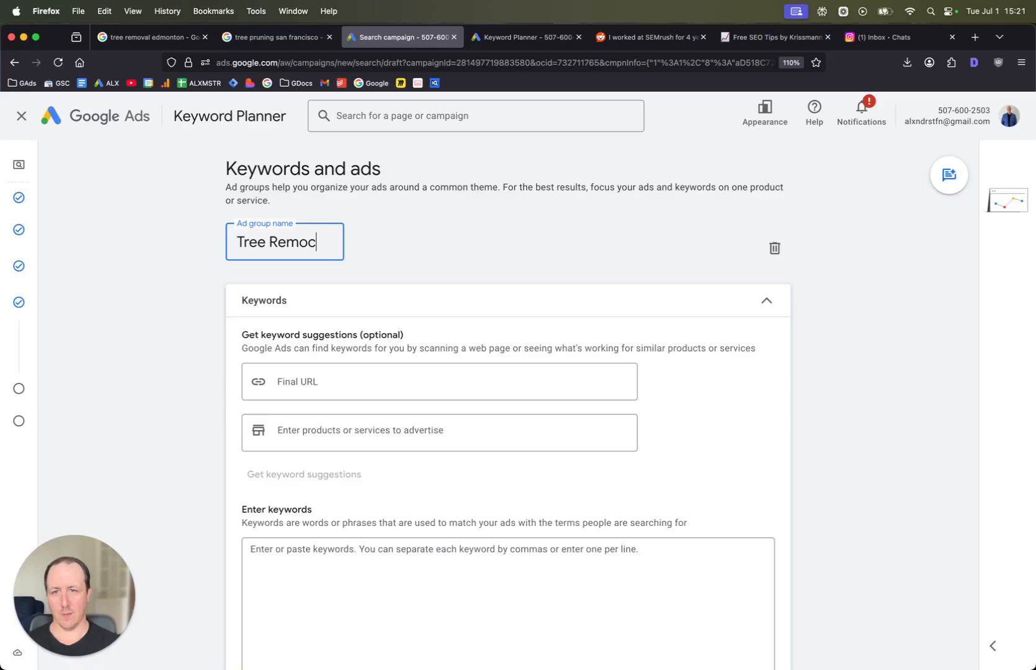
{"action": "left_click", "coordinate": [468, 206]}
{"action": "scroll", "coordinate": [354, 372], "scroll_direction": "down", "scroll_amount": 2}
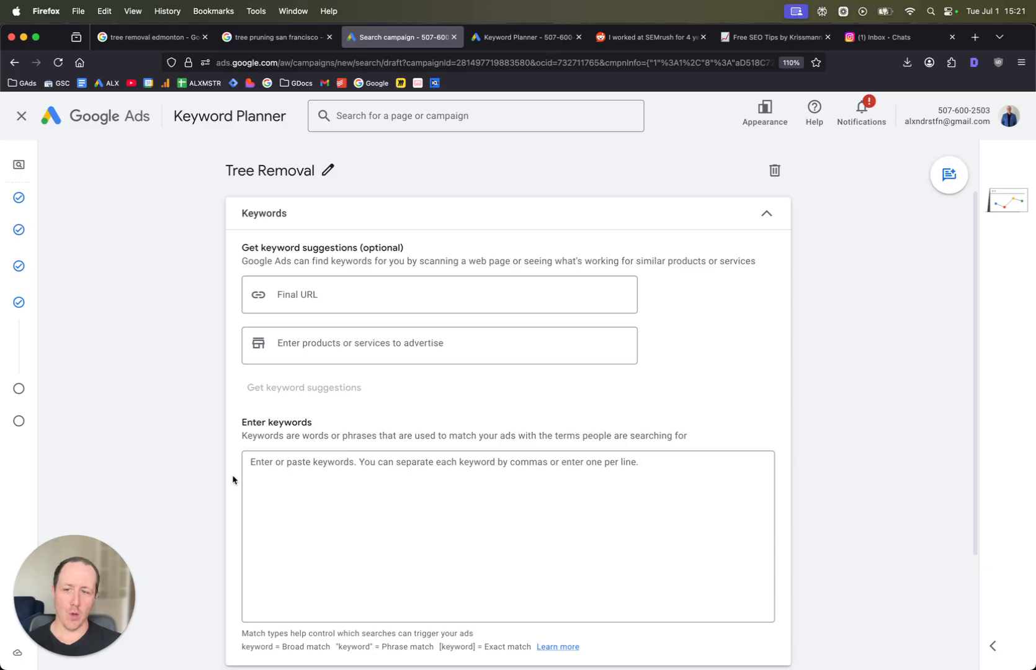
{"action": "left_click", "coordinate": [315, 493]}
{"action": "scroll", "coordinate": [224, 271], "scroll_direction": "up", "scroll_amount": 2}
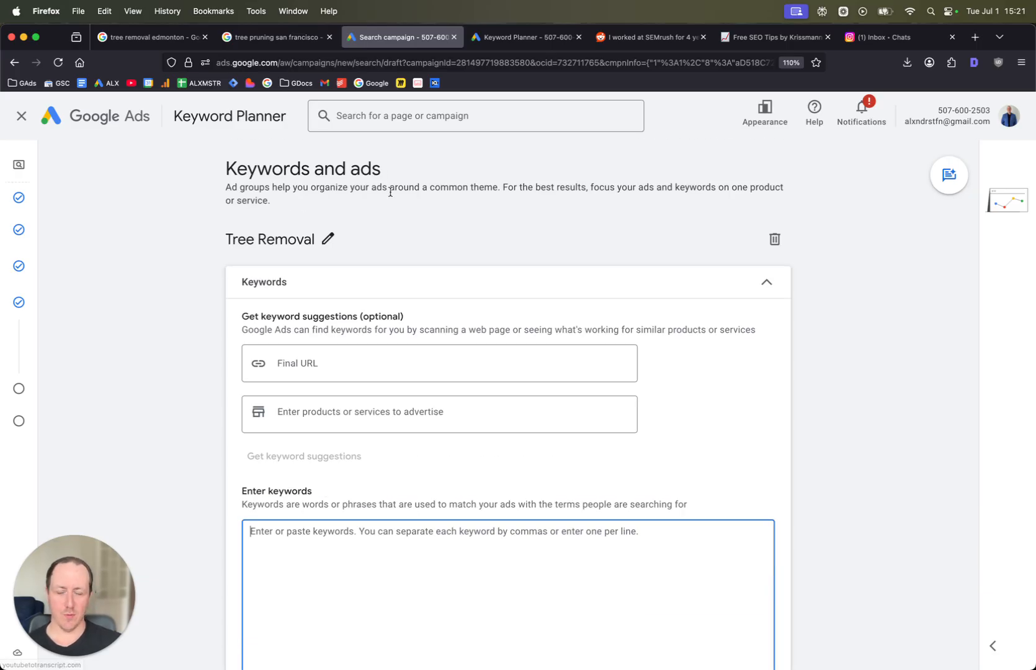
{"action": "scroll", "coordinate": [291, 450], "scroll_direction": "down", "scroll_amount": 3}
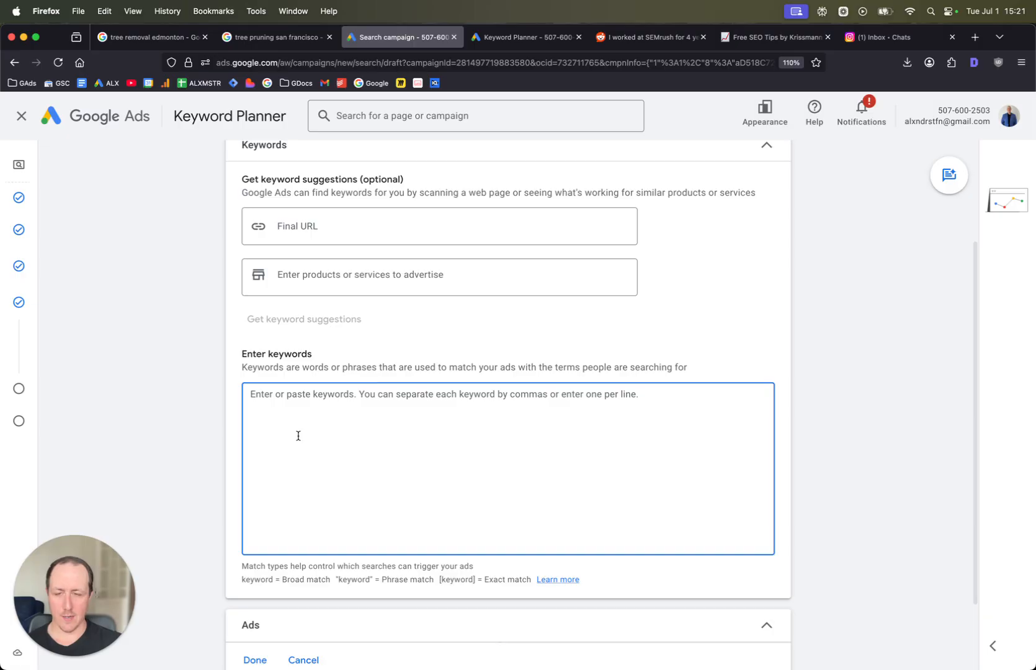
{"action": "scroll", "coordinate": [327, 404], "scroll_direction": "down", "scroll_amount": 2}
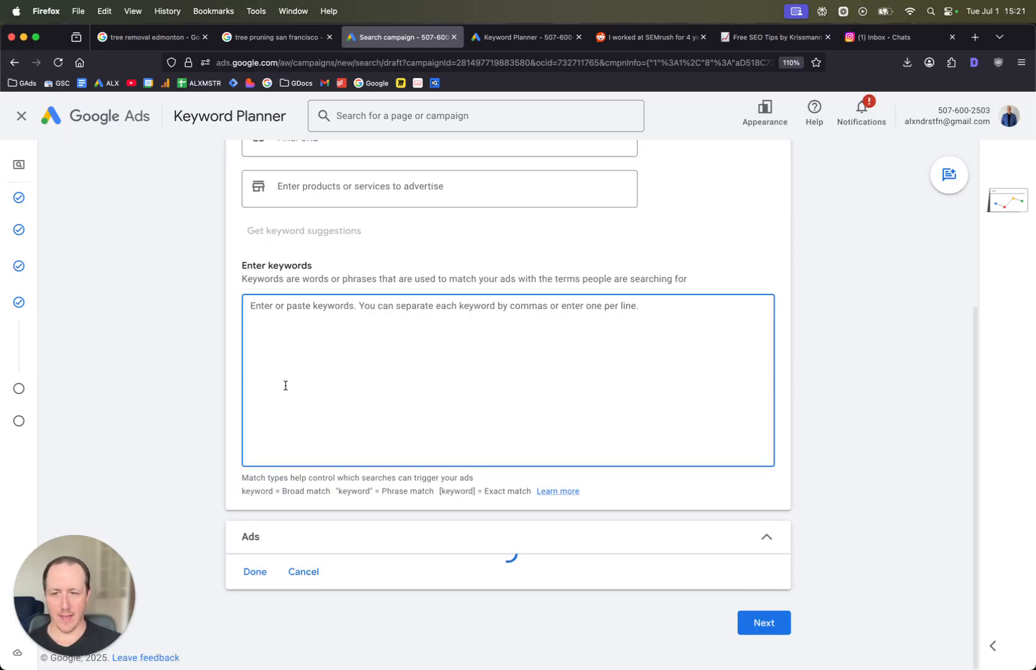
{"action": "scroll", "coordinate": [410, 364], "scroll_direction": "up", "scroll_amount": 4}
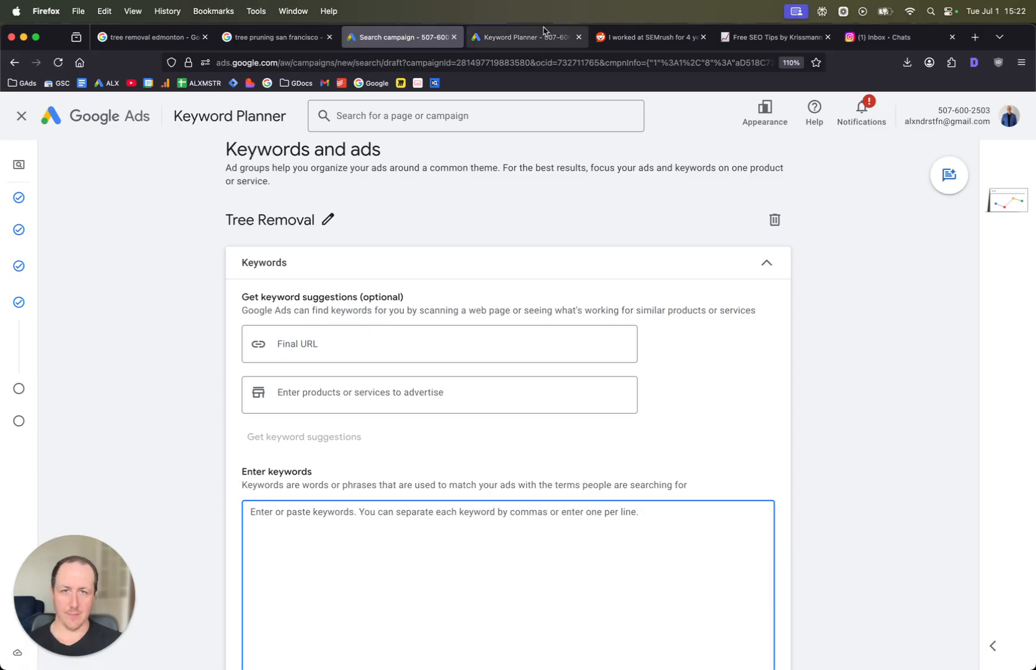
- In the Keyword Planner tab, start discovering new keywords and set the location to Napa County, California, United States
{"action": "left_click", "coordinate": [524, 37]}
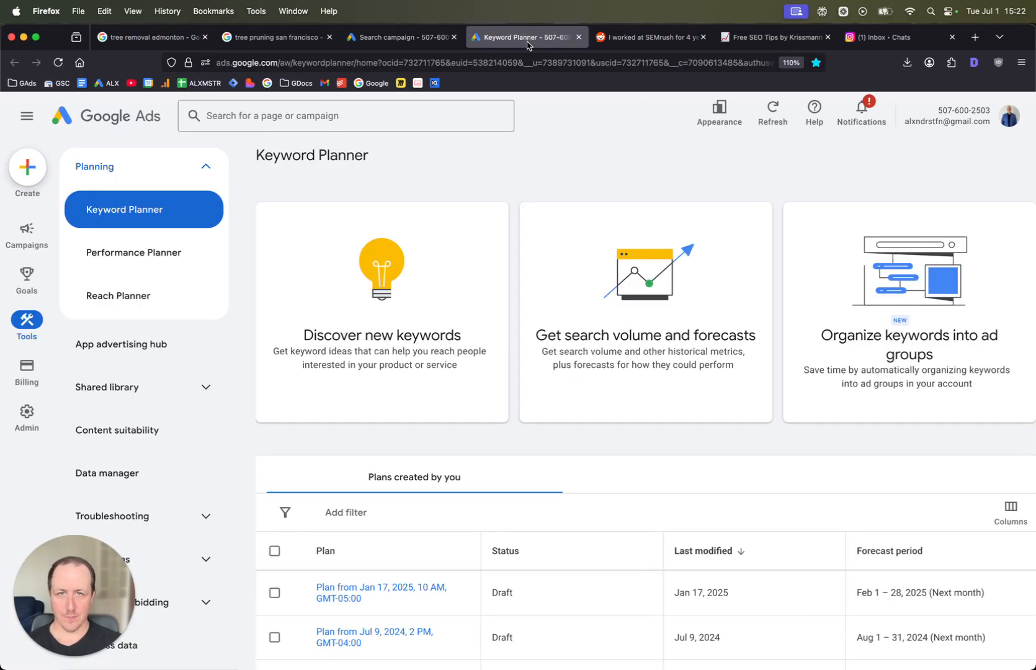
{"action": "left_click", "coordinate": [104, 123]}
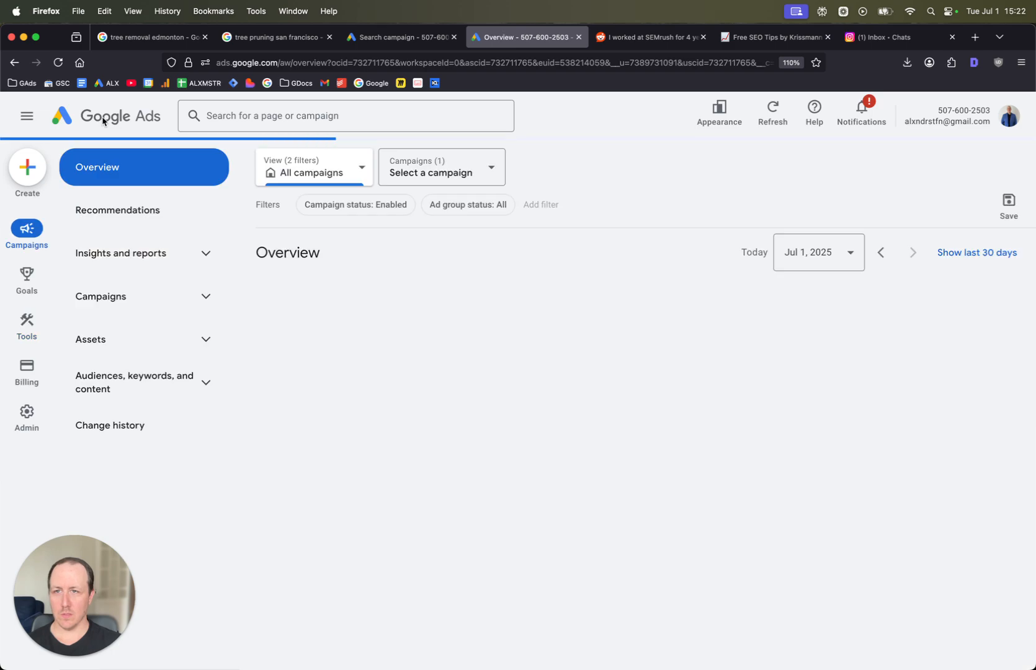
{"action": "mouse_move", "coordinate": [34, 321]}
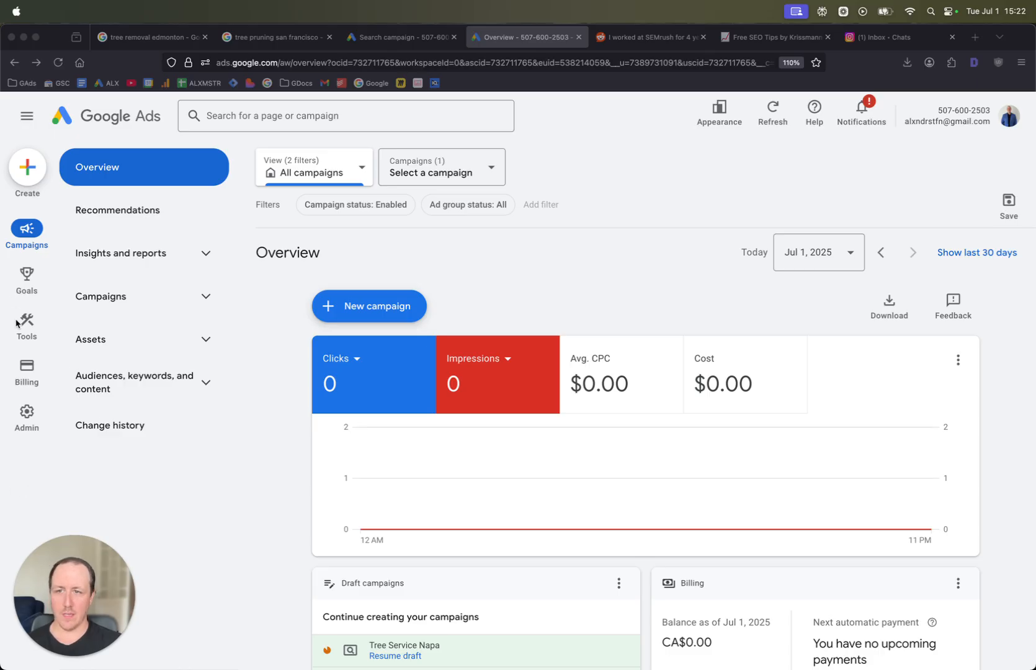
{"action": "left_click", "coordinate": [124, 190]}
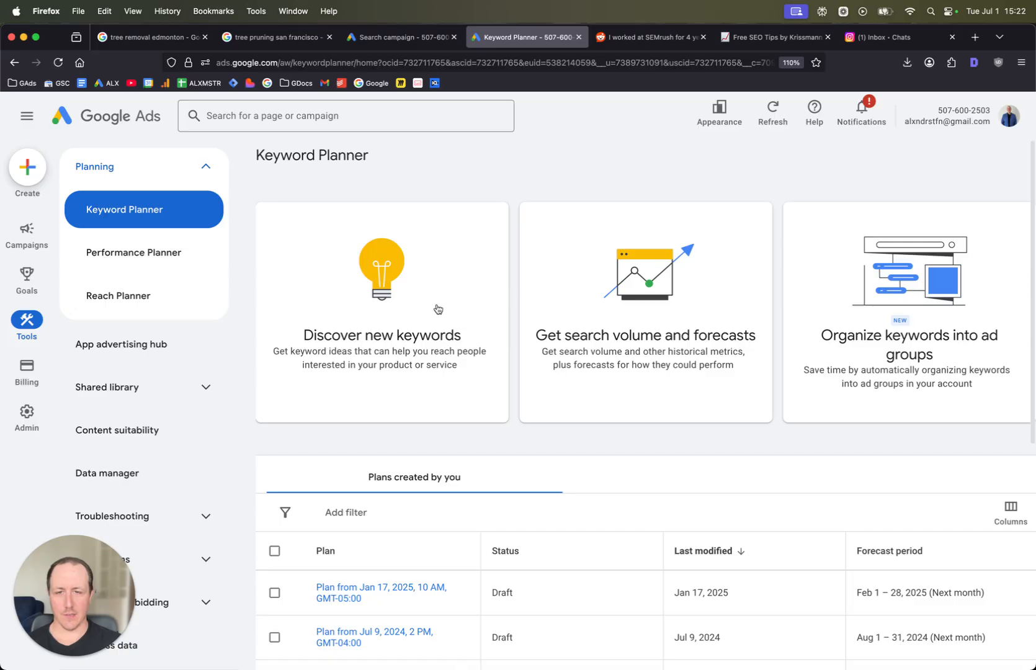
{"action": "left_click", "coordinate": [438, 308]}
{"action": "left_click", "coordinate": [394, 355]}
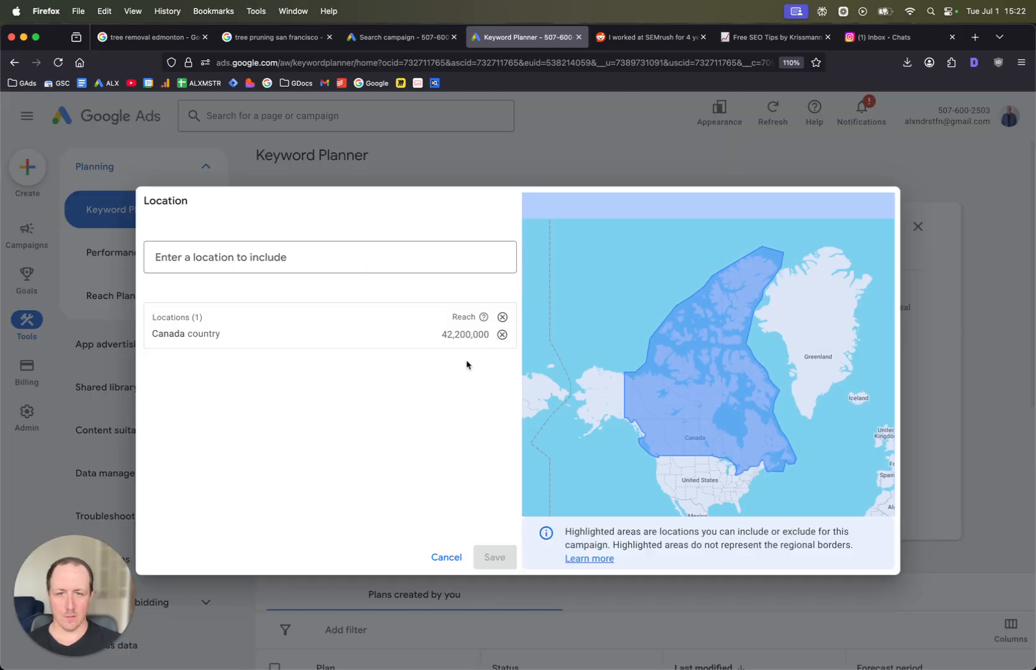
{"action": "left_click", "coordinate": [502, 336]}
{"action": "left_click", "coordinate": [380, 255]}
{"action": "type", "text": "napa"}
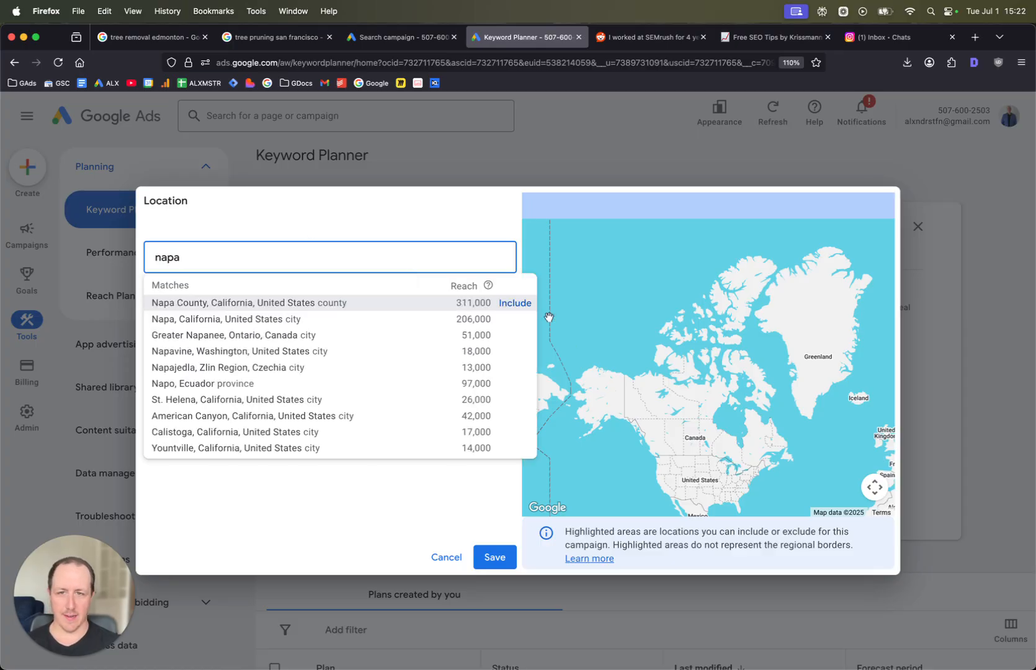
{"action": "left_click", "coordinate": [526, 304]}
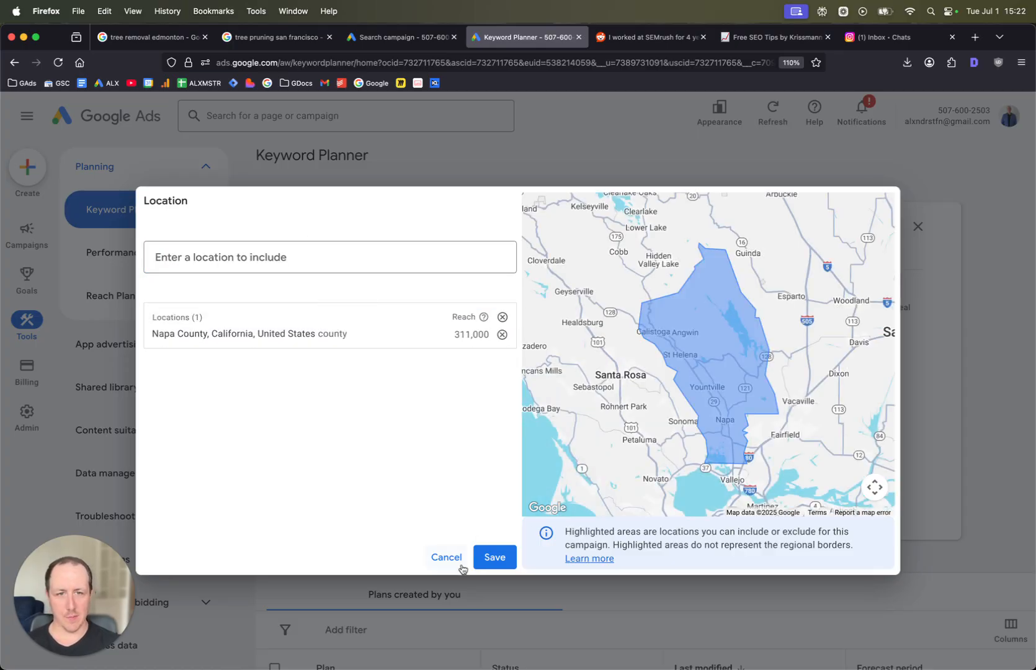
{"action": "left_click", "coordinate": [495, 558]}
- Enter tree removal and tree service as seed keywords
{"action": "left_click", "coordinate": [345, 332]}
{"action": "type", "text": "tre"}
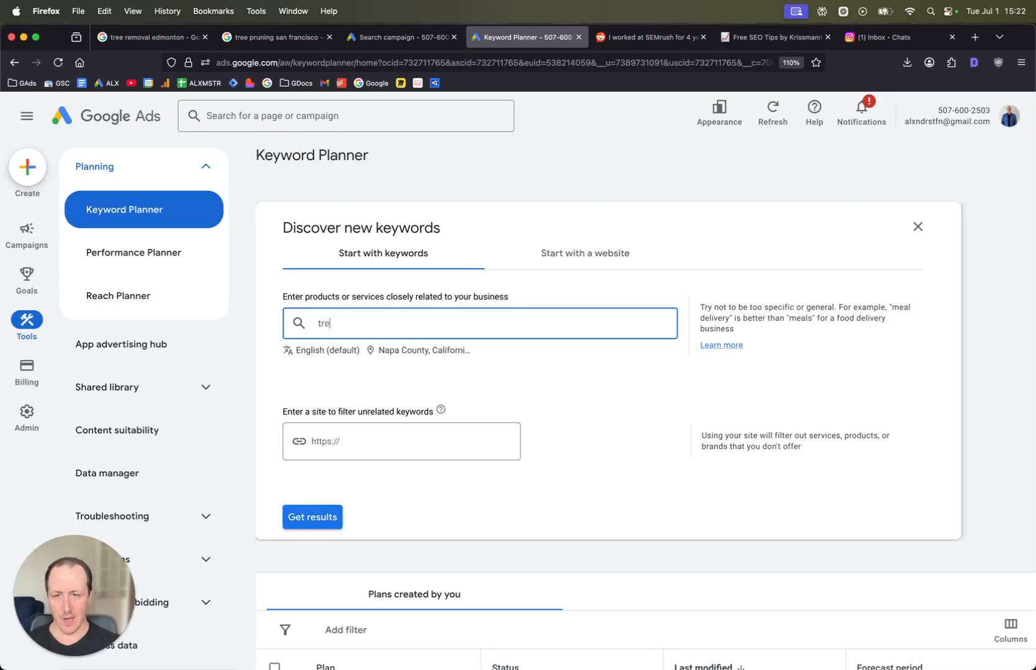
{"action": "type", "text": "e removal,"}
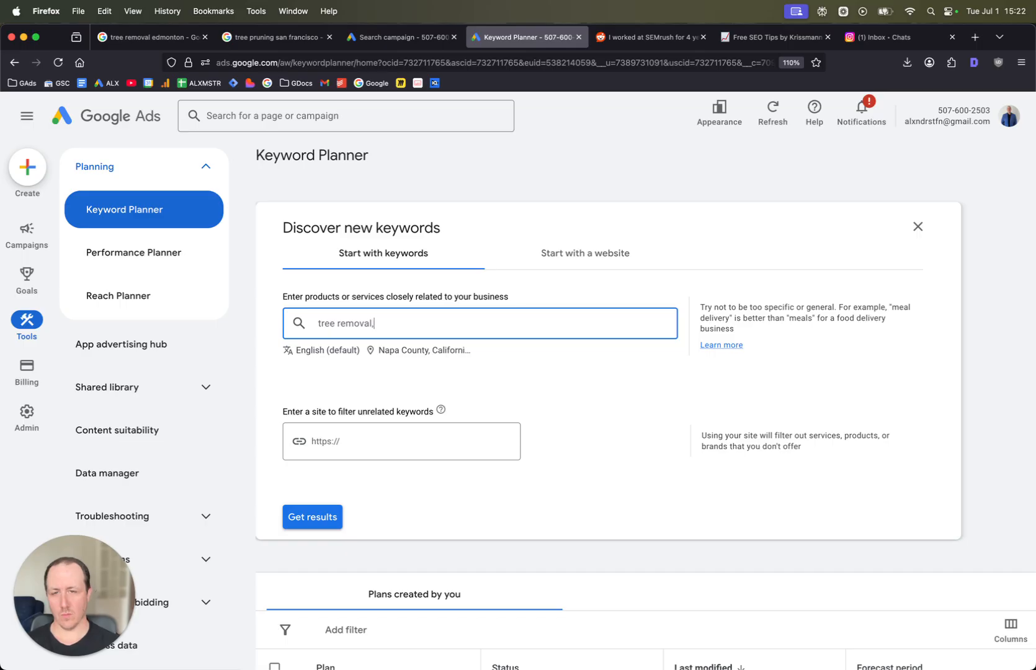
{"action": "key", "text": "BackSpace"}
{"action": "key", "text": "BackSpace"}
{"action": "key", "text": "BackSpace"}
{"action": "key", "text": "BackSpace"}
{"action": "key", "text": "BackSpace"}
{"action": "key", "text": "BackSpace"}
{"action": "key", "text": "BackSpace"}
{"action": "key", "text": "BackSpace"}
{"action": "type", "text": "serv"}
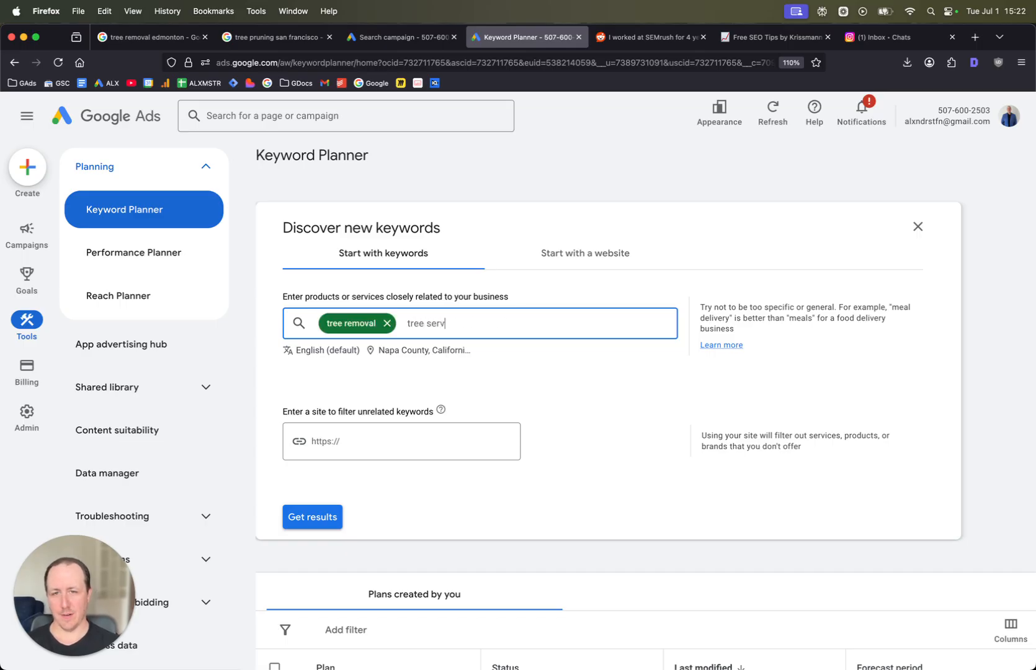
{"action": "type", "text": "ice,"}
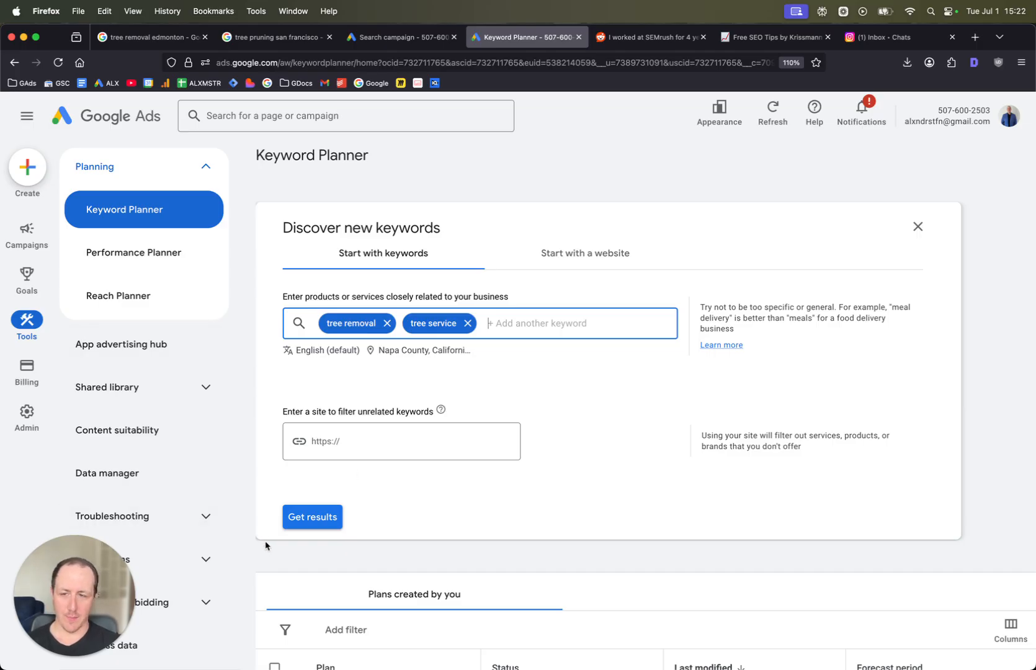
- Get keyword ideas for the seed keywords and close the refine keywords panel
{"action": "left_click", "coordinate": [306, 529]}
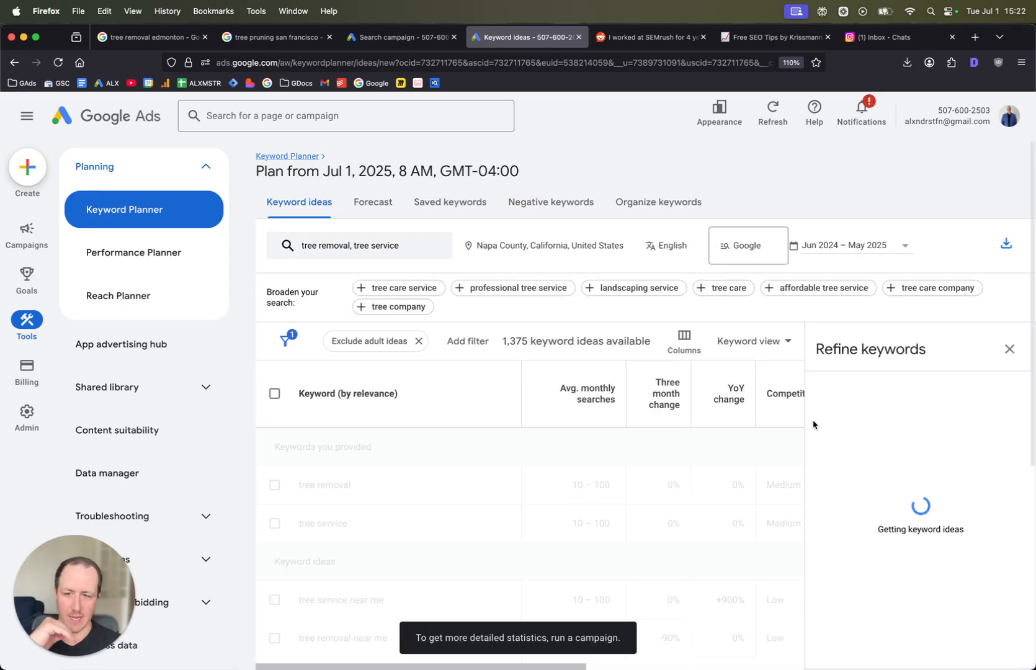
{"action": "left_click", "coordinate": [1008, 351]}
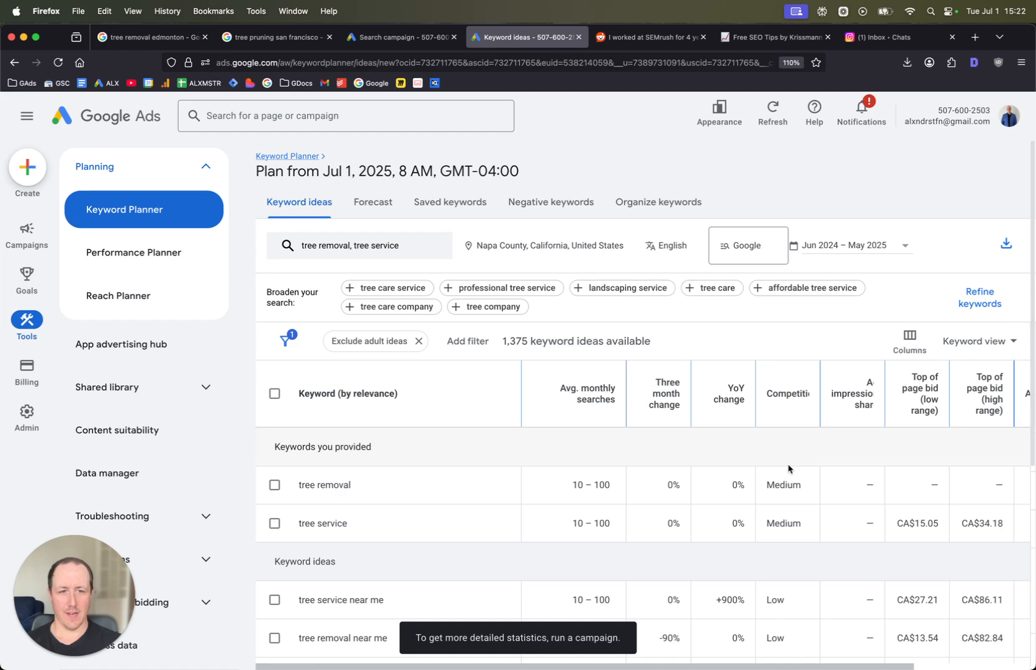
- Review the keyword ideas list for Napa County, showing more rows per page
{"action": "scroll", "coordinate": [785, 466], "scroll_direction": "down", "scroll_amount": 2}
{"action": "scroll", "coordinate": [646, 434], "scroll_direction": "down", "scroll_amount": 1}
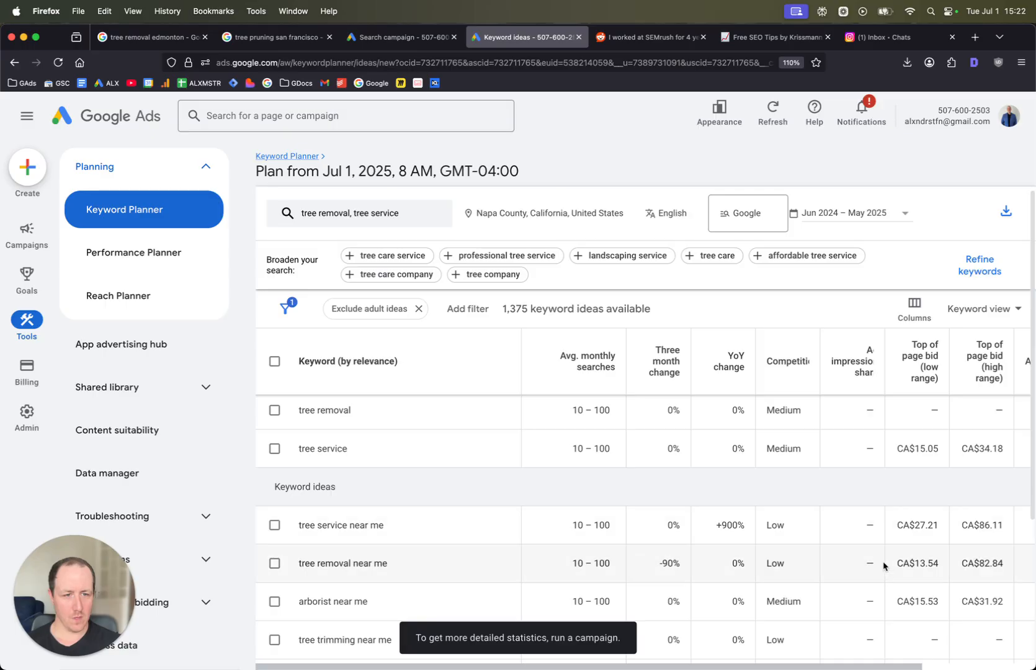
{"action": "scroll", "coordinate": [891, 540], "scroll_direction": "down", "scroll_amount": 1}
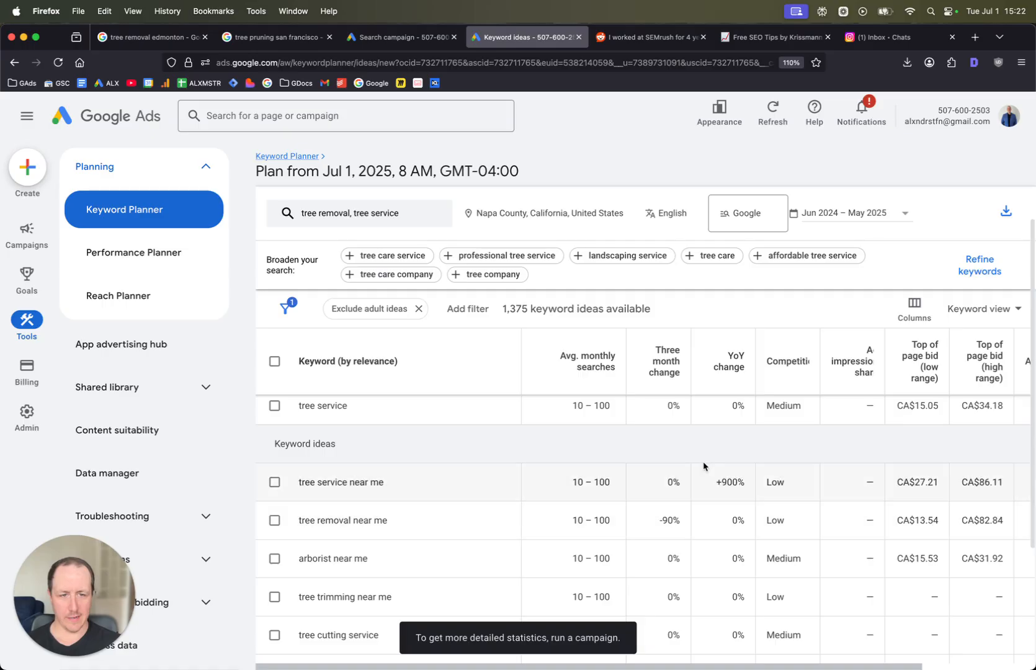
{"action": "triple_click", "coordinate": [326, 563]}
{"action": "left_click", "coordinate": [885, 550]}
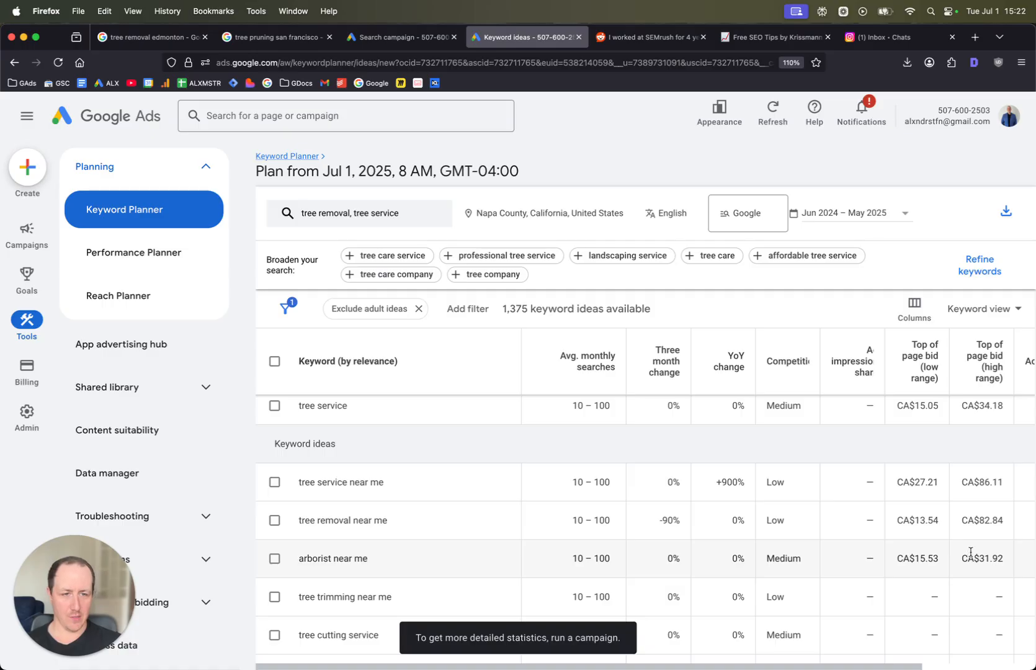
{"action": "scroll", "coordinate": [970, 554], "scroll_direction": "down", "scroll_amount": 5}
{"action": "left_click", "coordinate": [777, 629]}
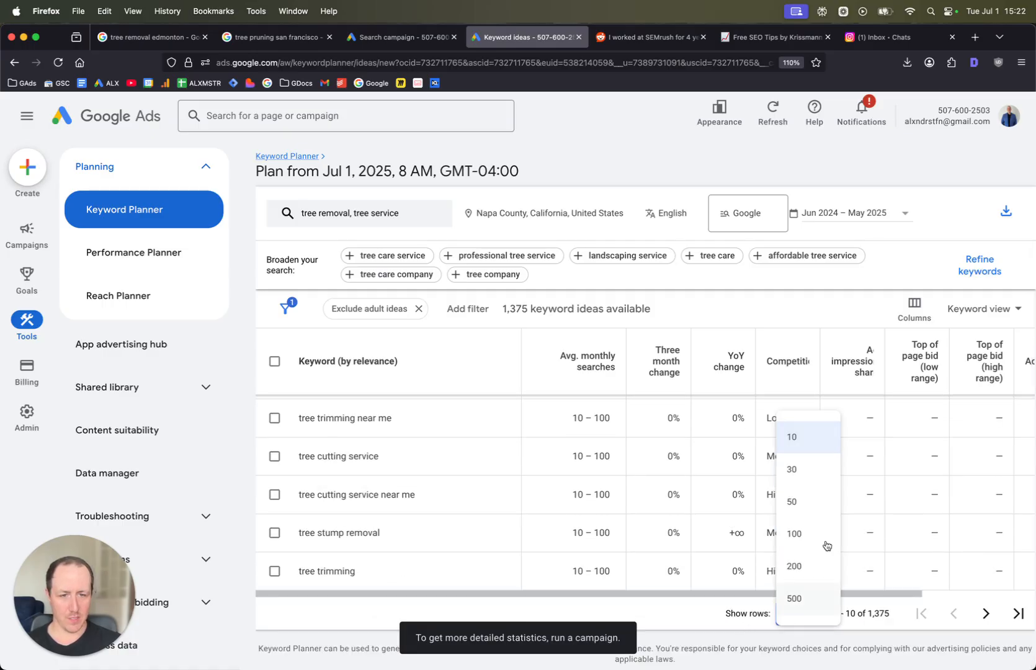
{"action": "left_click", "coordinate": [789, 514]}
{"action": "scroll", "coordinate": [812, 476], "scroll_direction": "down", "scroll_amount": 10}
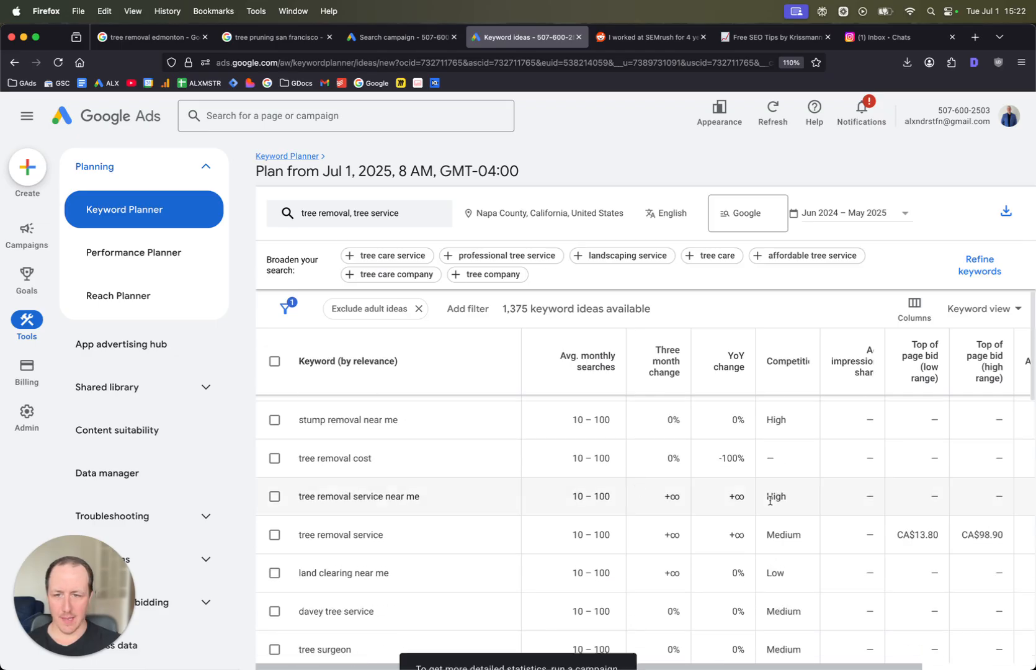
{"action": "scroll", "coordinate": [833, 498], "scroll_direction": "down", "scroll_amount": 5}
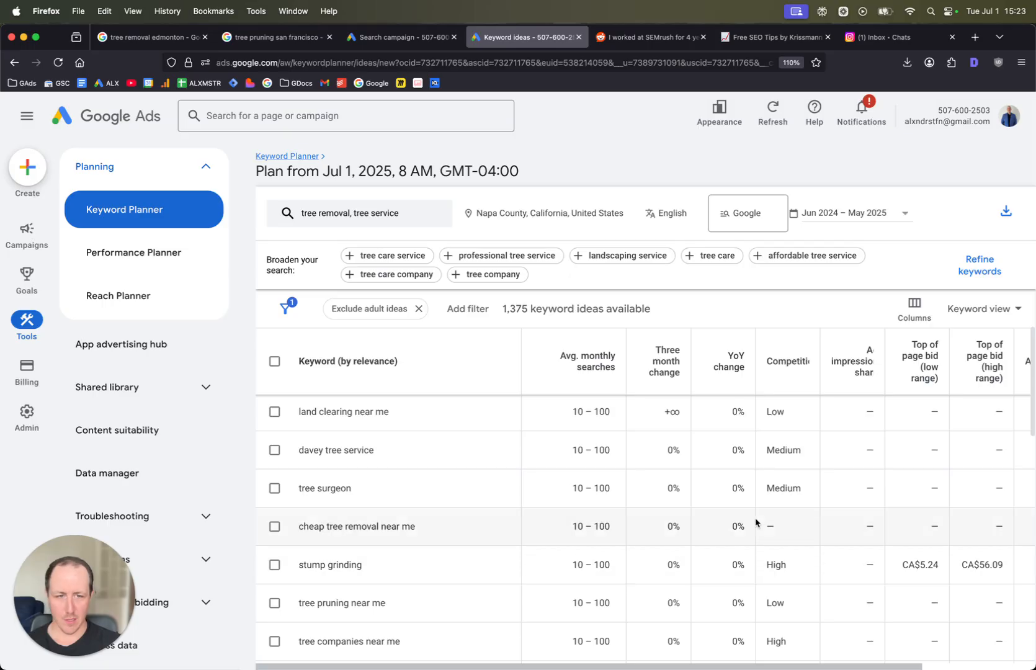
{"action": "scroll", "coordinate": [757, 522], "scroll_direction": "up", "scroll_amount": 15}
{"action": "mouse_move", "coordinate": [78, 351]}
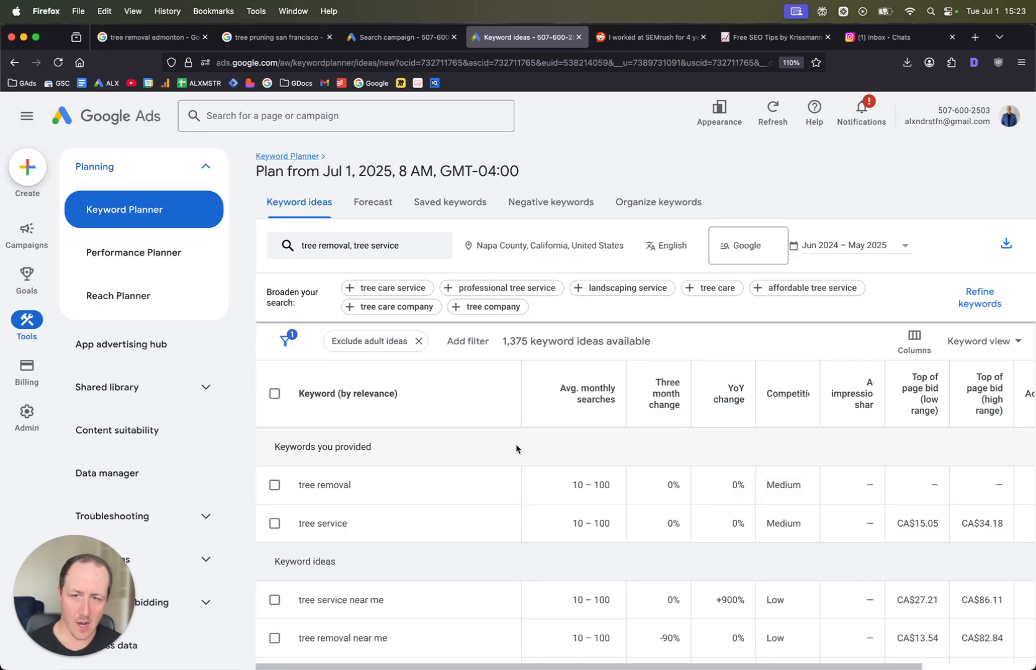
{"action": "scroll", "coordinate": [516, 445], "scroll_direction": "down", "scroll_amount": 1}
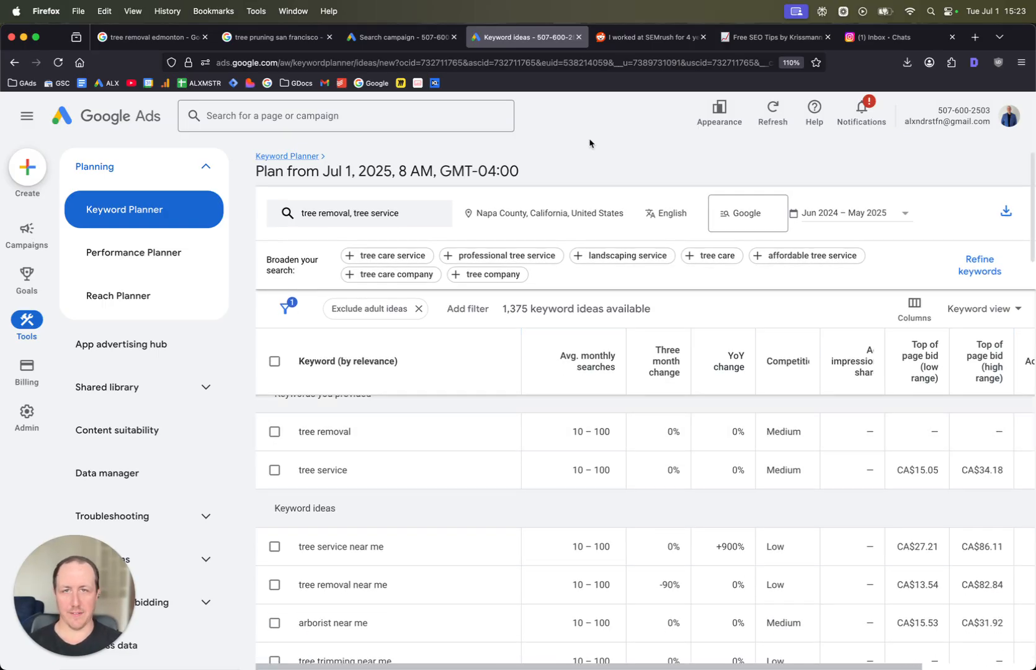
- In the campaign tab, enter "tree removal" and "tree removal near me" as phrase-match keywords
{"action": "left_click", "coordinate": [400, 37]}
{"action": "scroll", "coordinate": [390, 573], "scroll_direction": "down", "scroll_amount": 1}
{"action": "scroll", "coordinate": [391, 574], "scroll_direction": "down", "scroll_amount": 4}
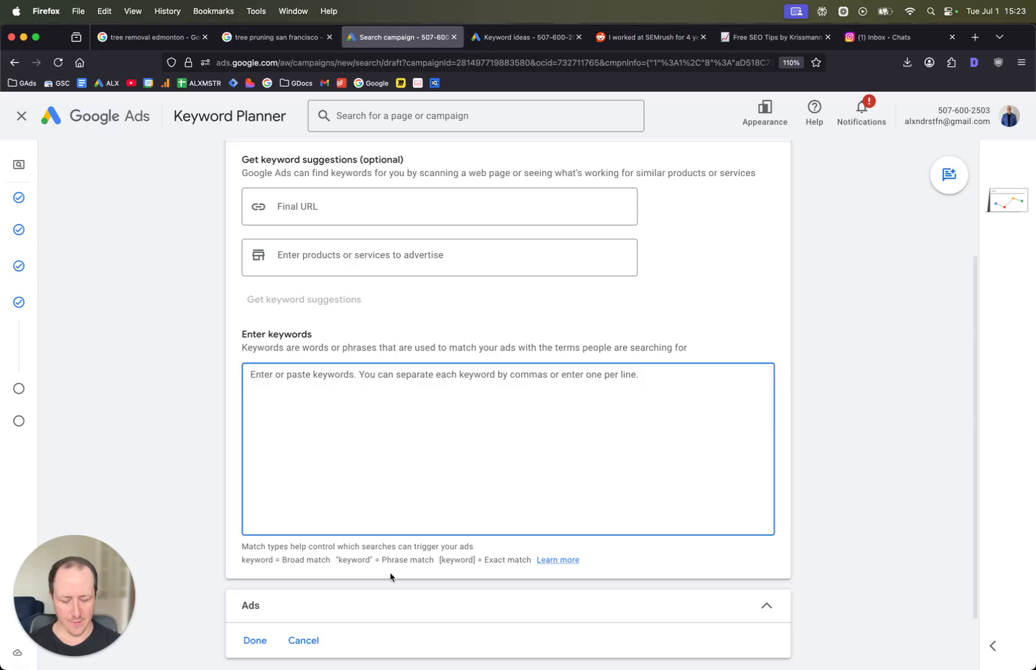
{"action": "type", "text": "\"tree remova"}
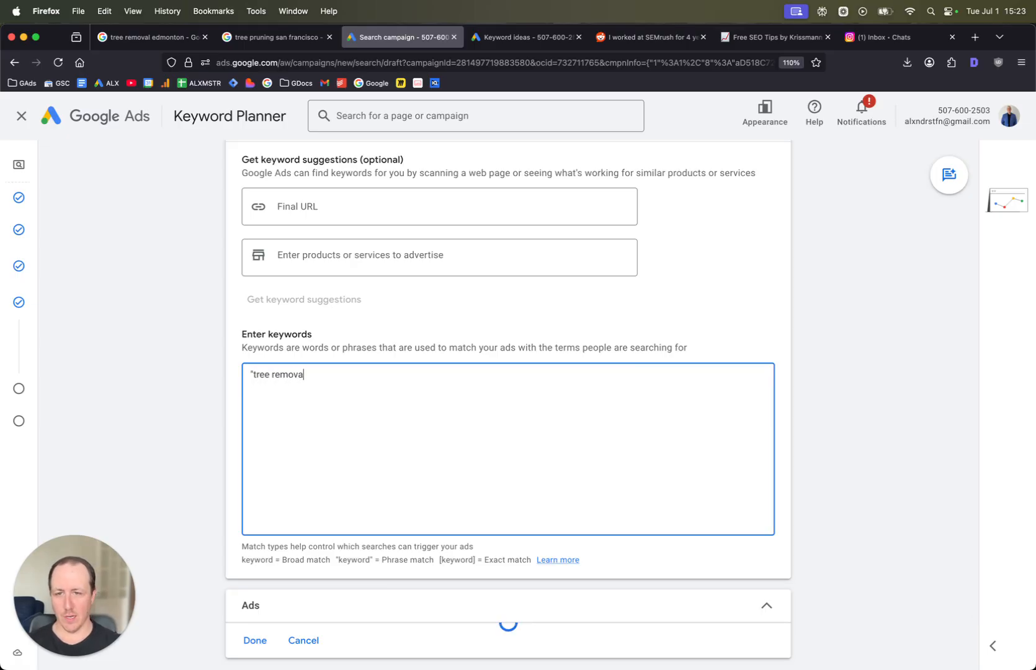
{"action": "type", "text": "l\""}
{"action": "key", "text": "Return"}
{"action": "type", "text": "\"tree removal near me"}
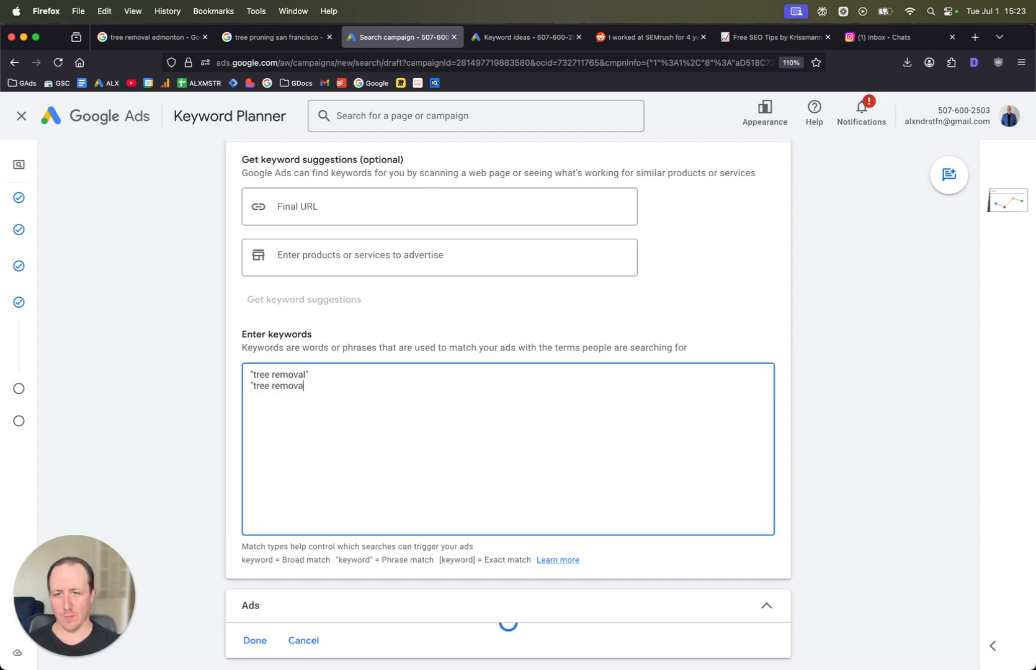
{"action": "type", "text": "\""}
{"action": "key", "text": "Return"}
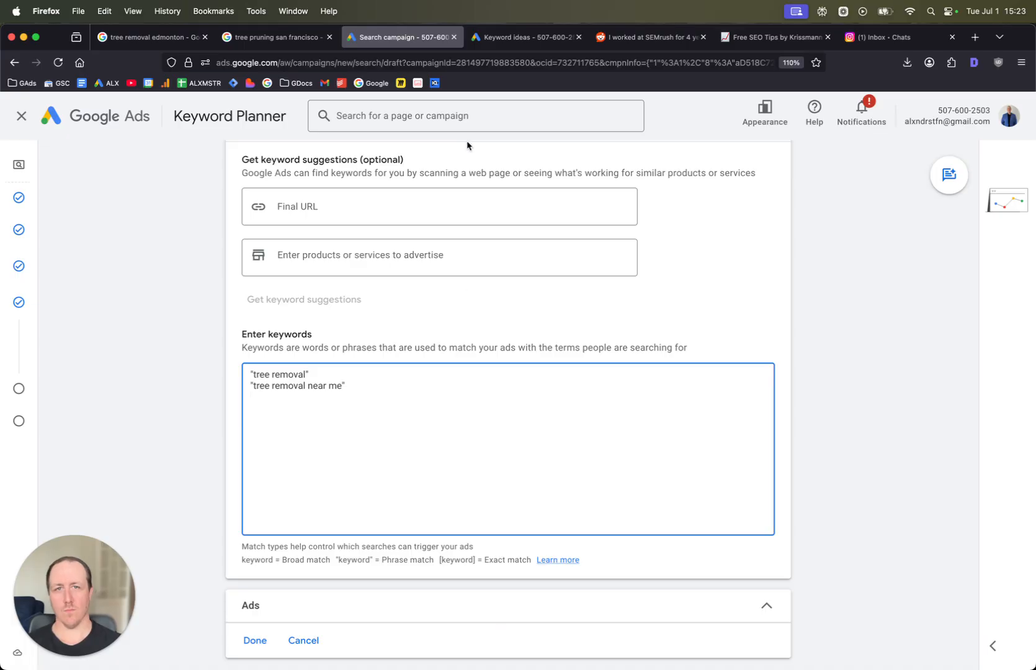
- Copy the keyword idea tree removal service near me from the Keyword Planner list
{"action": "left_click", "coordinate": [522, 35]}
{"action": "scroll", "coordinate": [351, 550], "scroll_direction": "down", "scroll_amount": 5}
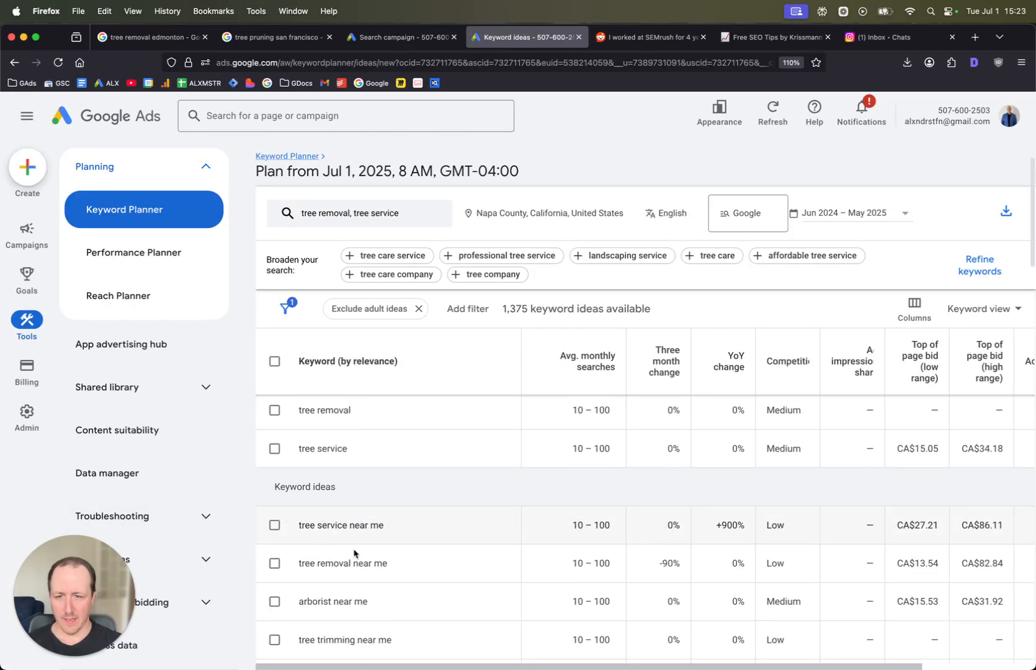
{"action": "scroll", "coordinate": [351, 550], "scroll_direction": "down", "scroll_amount": 6}
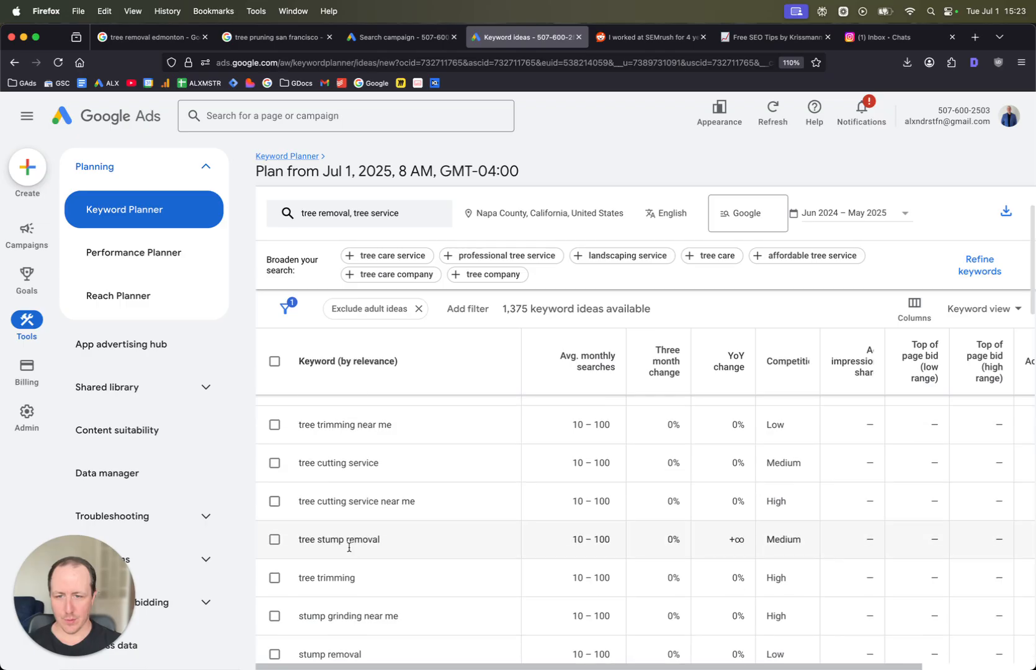
{"action": "scroll", "coordinate": [347, 551], "scroll_direction": "down", "scroll_amount": 8}
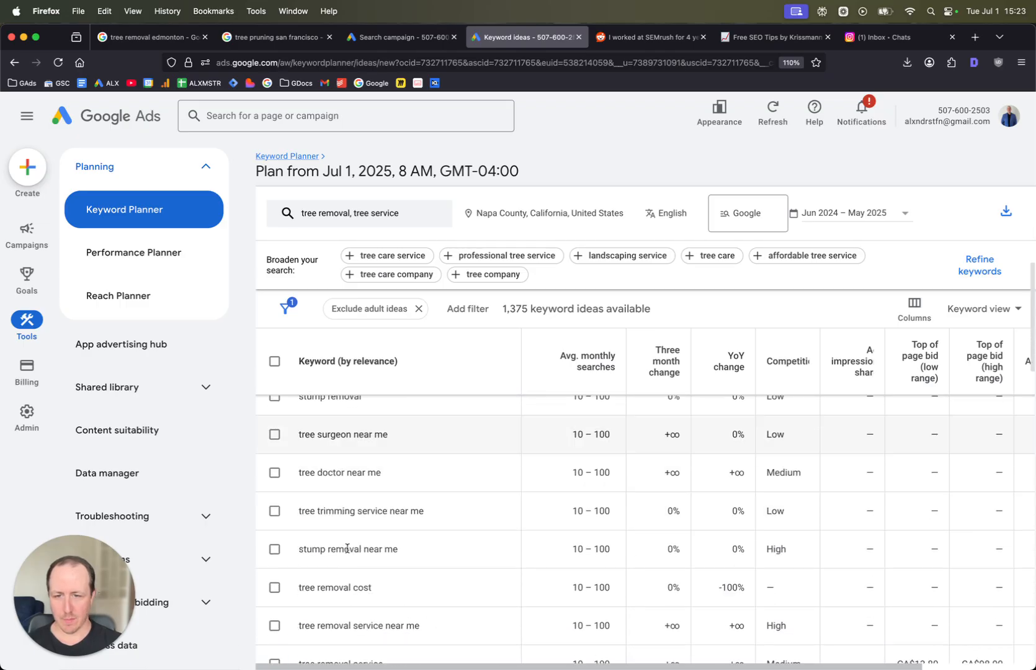
{"action": "triple_click", "coordinate": [345, 551]}
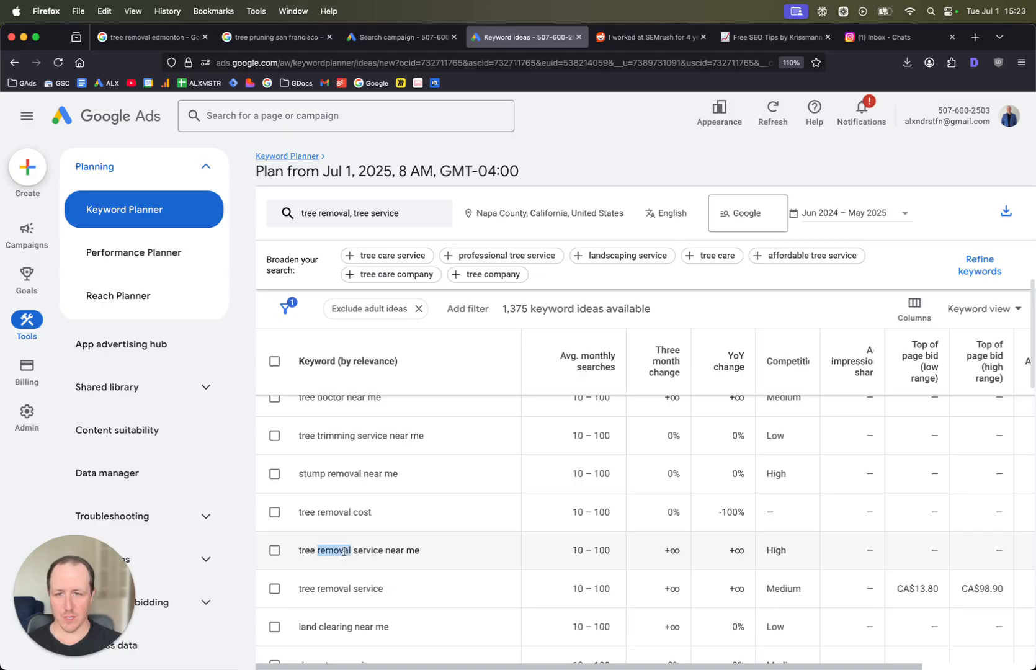
{"action": "right_click", "coordinate": [345, 551]}
{"action": "left_click", "coordinate": [364, 464]}
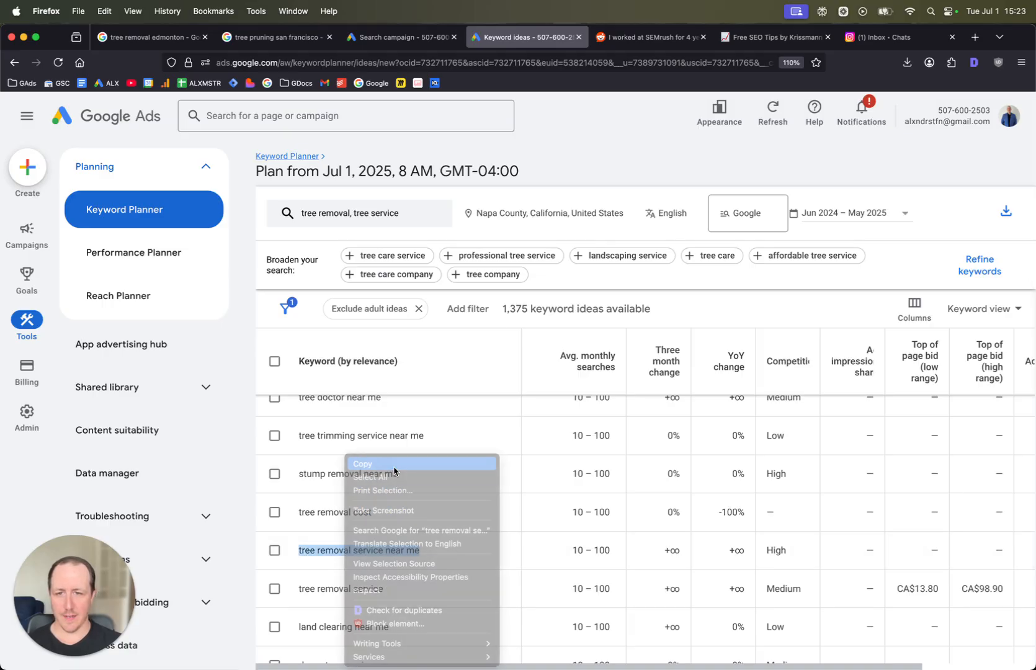
- Add "tree removal service near me" and "tree removal service" as phrase-match keywords in the campaign
{"action": "left_click", "coordinate": [403, 36]}
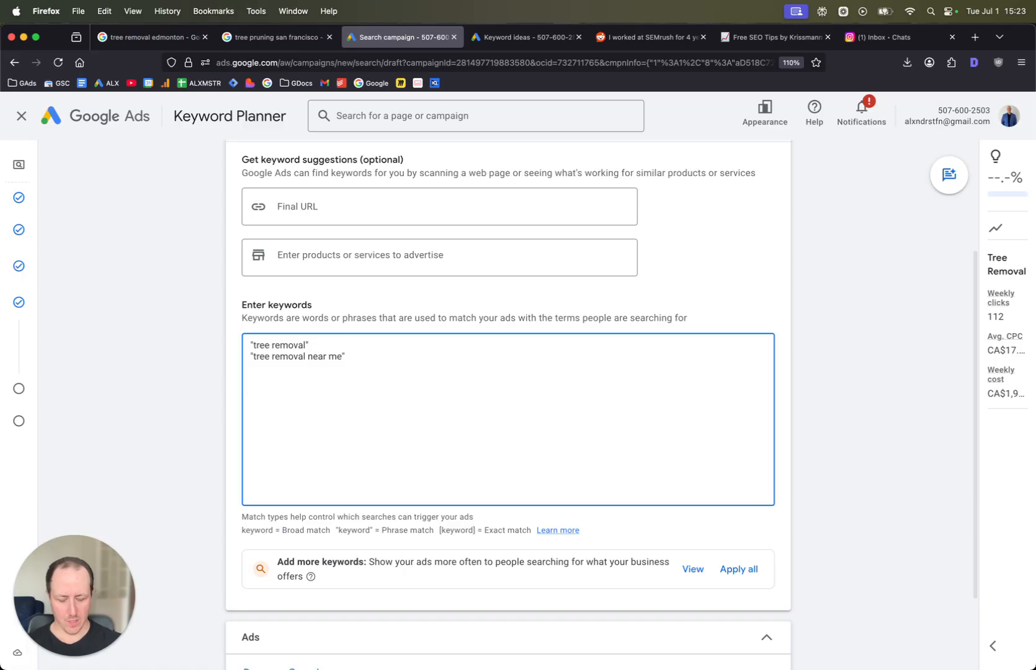
{"action": "key", "text": "Return"}
{"action": "type", "text": "\""}
{"action": "key", "text": "super+v"}
{"action": "type", "text": "\""}
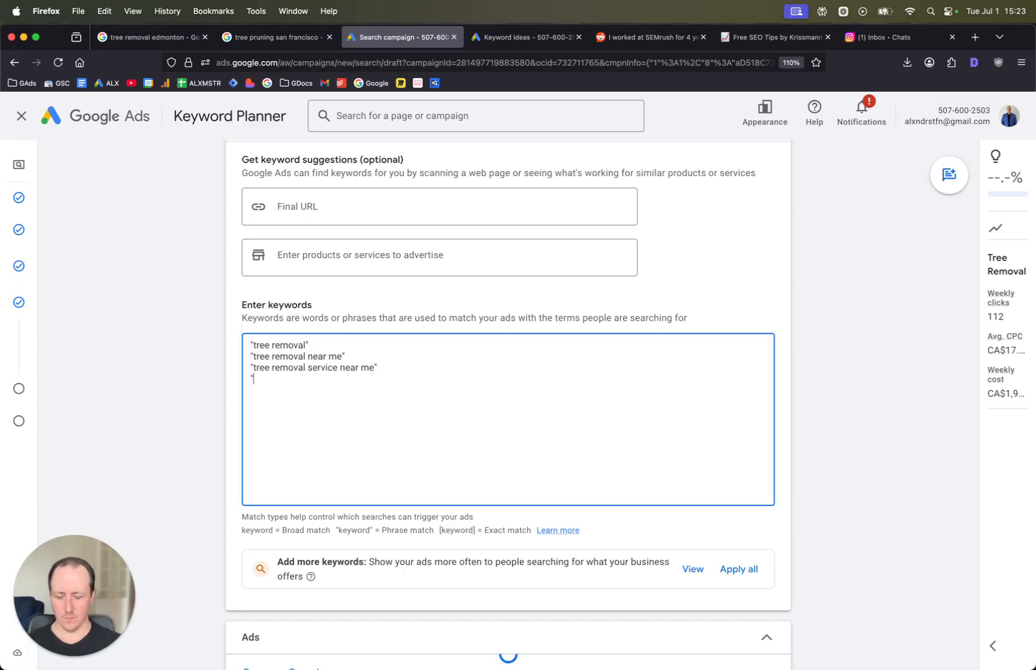
{"action": "key", "text": "super+v"}
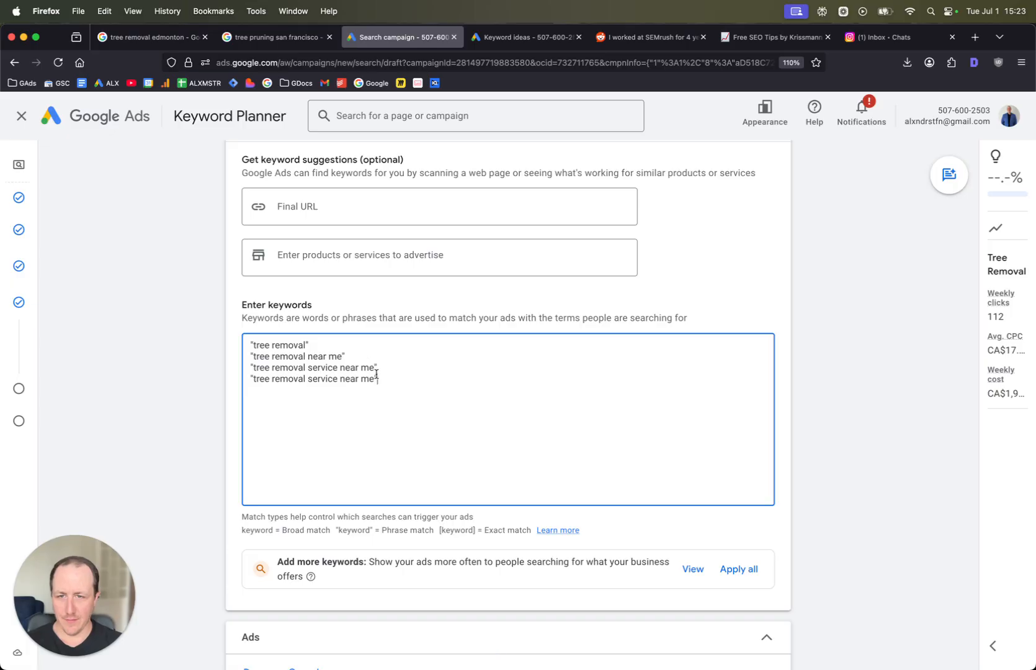
{"action": "double_click", "coordinate": [367, 379]}
{"action": "key", "text": "BackSpace"}
{"action": "key", "text": "BackSpace"}
{"action": "key", "text": "BackSpace"}
{"action": "key", "text": "BackSpace"}
{"action": "key", "text": "BackSpace"}
{"action": "key", "text": "BackSpace"}
{"action": "key", "text": "BackSpace"}
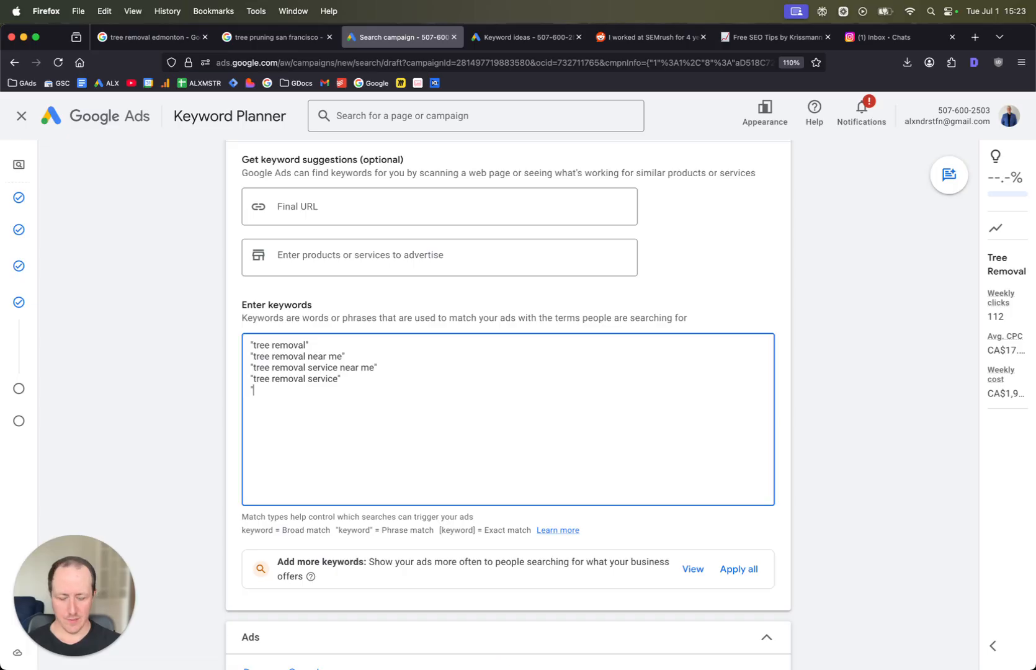
- Add "tree removal napa" as a phrase-match keyword and review the ad group's keyword list
{"action": "type", "text": "e removal"}
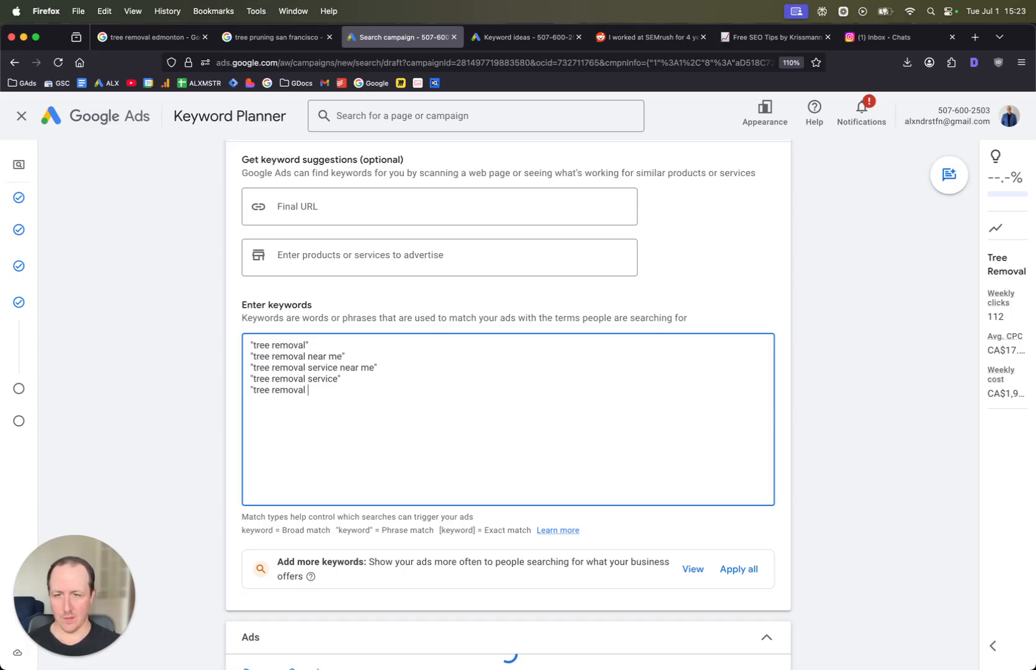
{"action": "type", "text": " b"}
{"action": "key", "text": "BackSpace"}
{"action": "type", "text": "napa"}
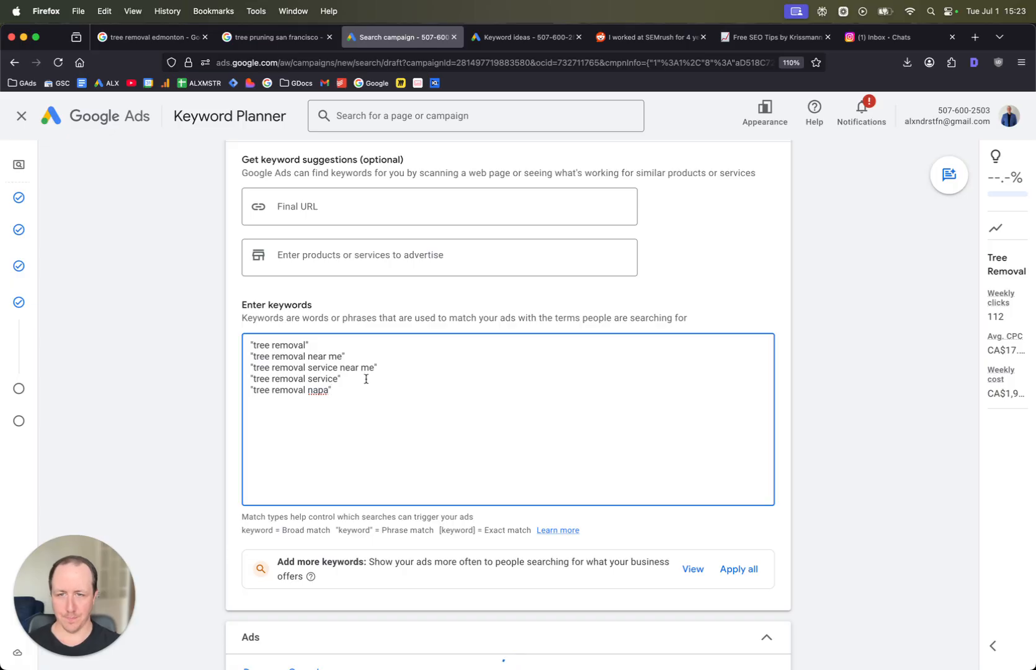
{"action": "left_click_drag", "start_coordinate": [346, 391], "coordinate": [318, 340]}
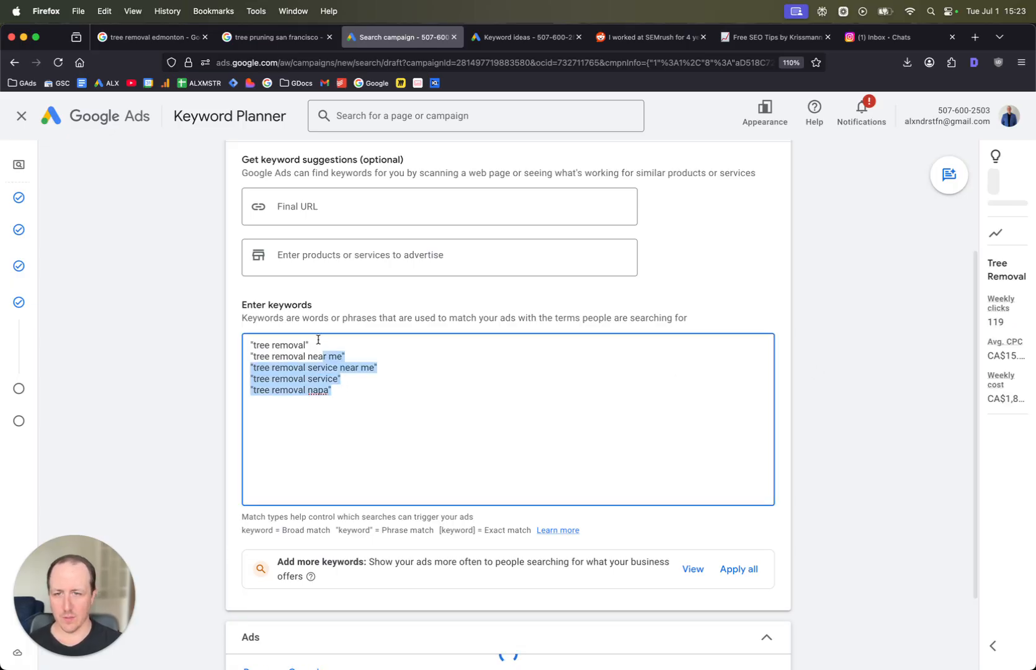
{"action": "left_click", "coordinate": [318, 340]}
{"action": "scroll", "coordinate": [318, 340], "scroll_direction": "down", "scroll_amount": 2}
{"action": "scroll", "coordinate": [307, 333], "scroll_direction": "up", "scroll_amount": 4}
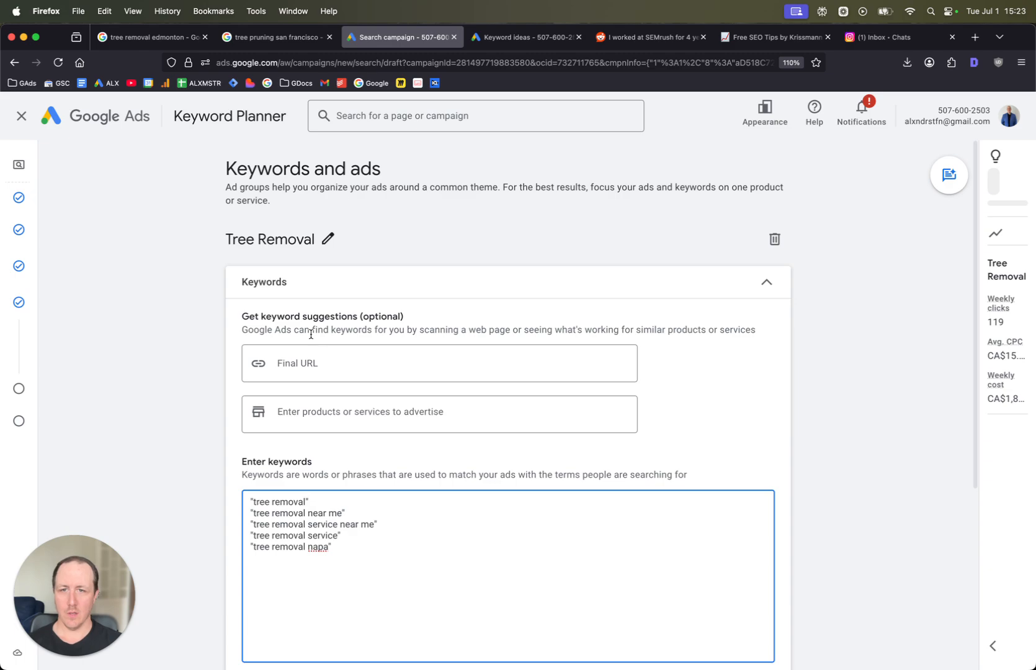
{"action": "scroll", "coordinate": [311, 334], "scroll_direction": "down", "scroll_amount": 4}
{"action": "scroll", "coordinate": [311, 334], "scroll_direction": "up", "scroll_amount": 4}
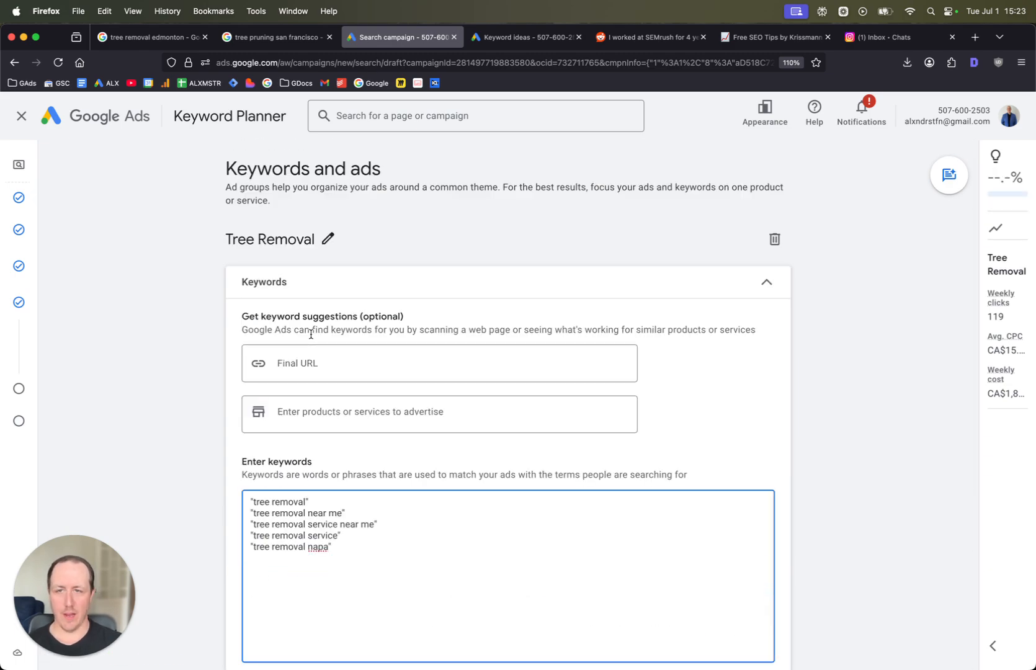
{"action": "scroll", "coordinate": [331, 262], "scroll_direction": "down", "scroll_amount": 5}
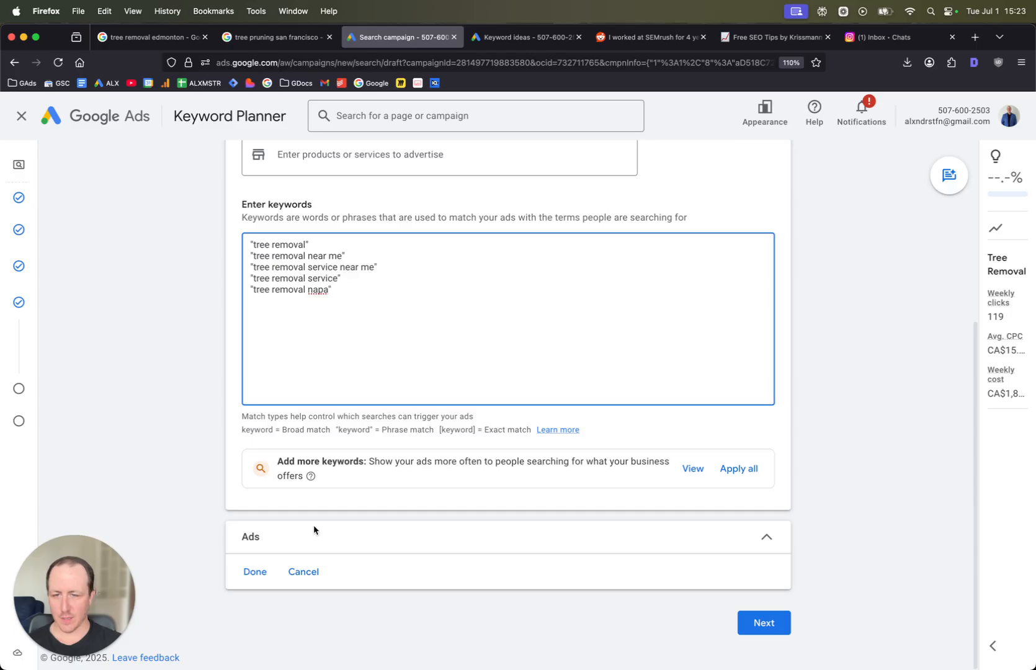
- Dismiss the inactive account banner above the ad editor
{"action": "mouse_move", "coordinate": [25, 511]}
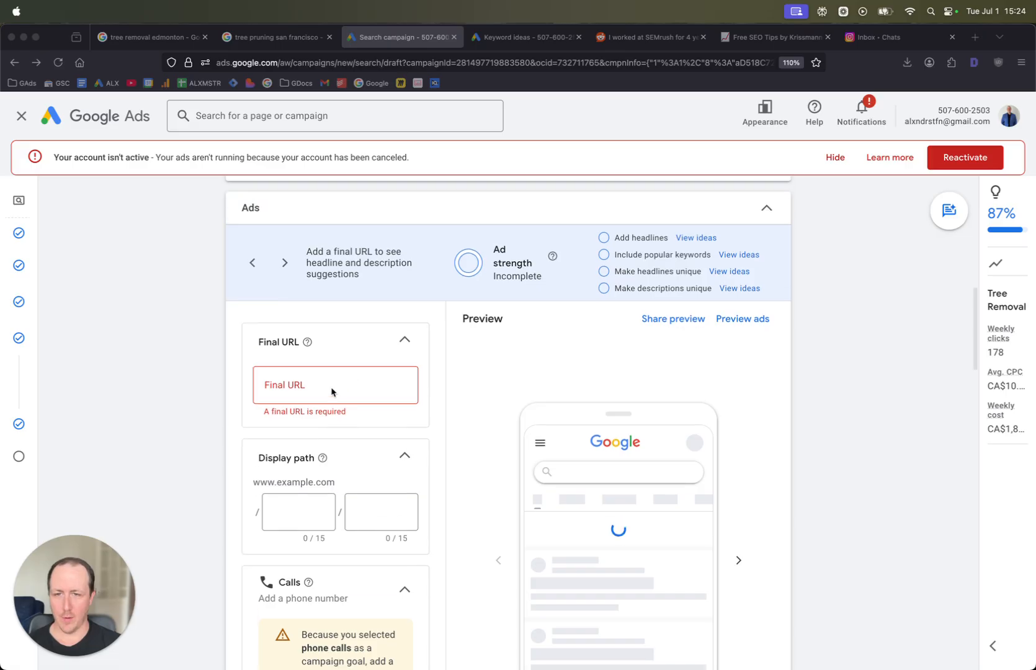
{"action": "left_click", "coordinate": [332, 392]}
{"action": "left_click", "coordinate": [332, 388]}
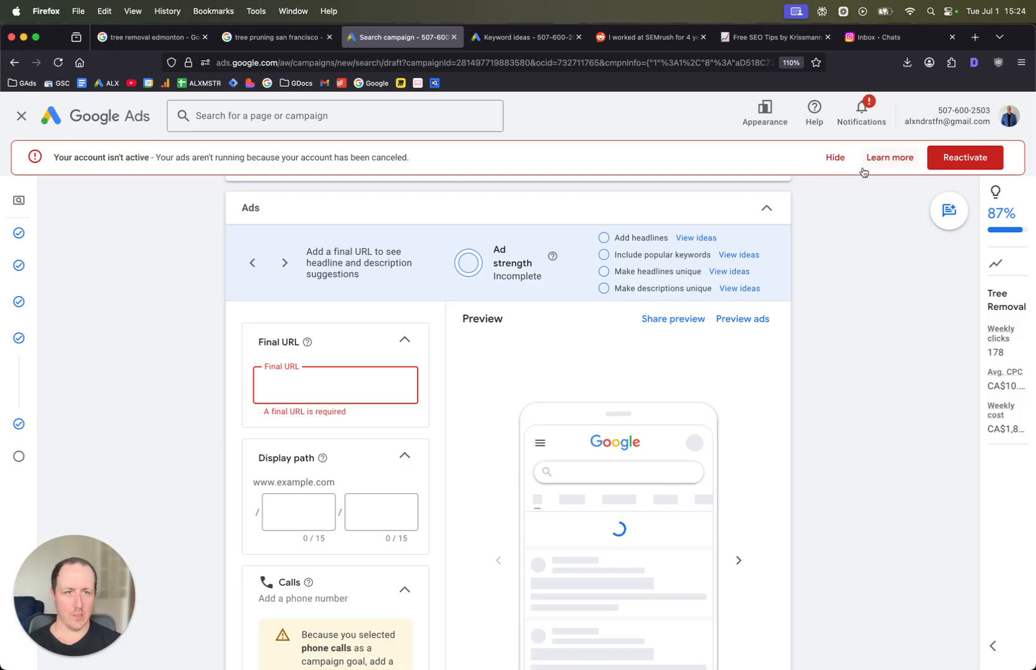
{"action": "left_click", "coordinate": [840, 160]}
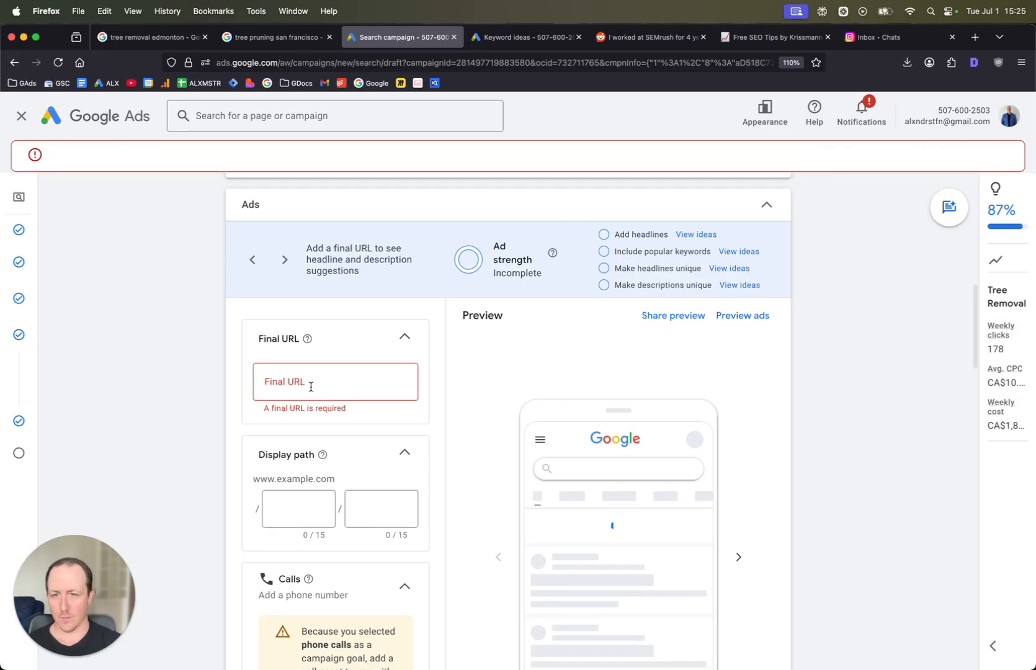
{"action": "left_click", "coordinate": [313, 394]}
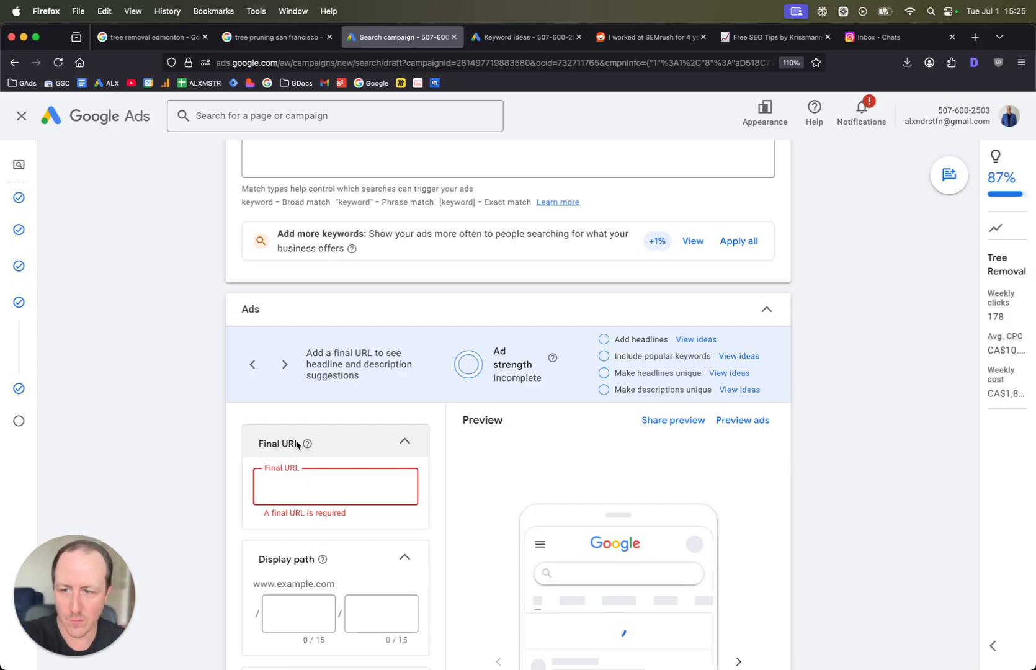
{"action": "type", "text": "ht"}
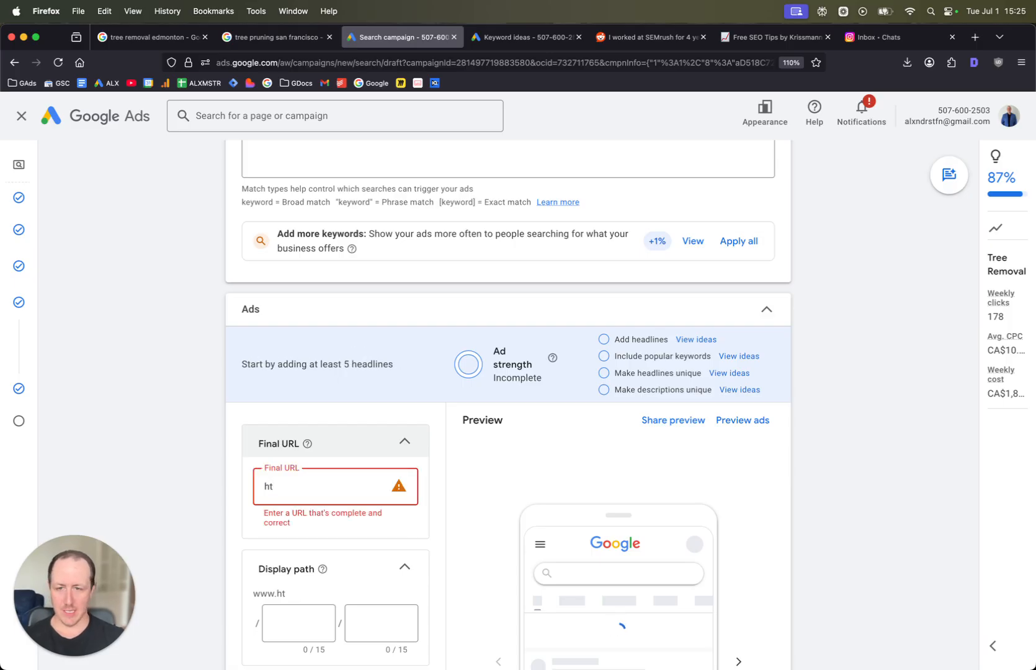
{"action": "type", "text": "ppstps://"}
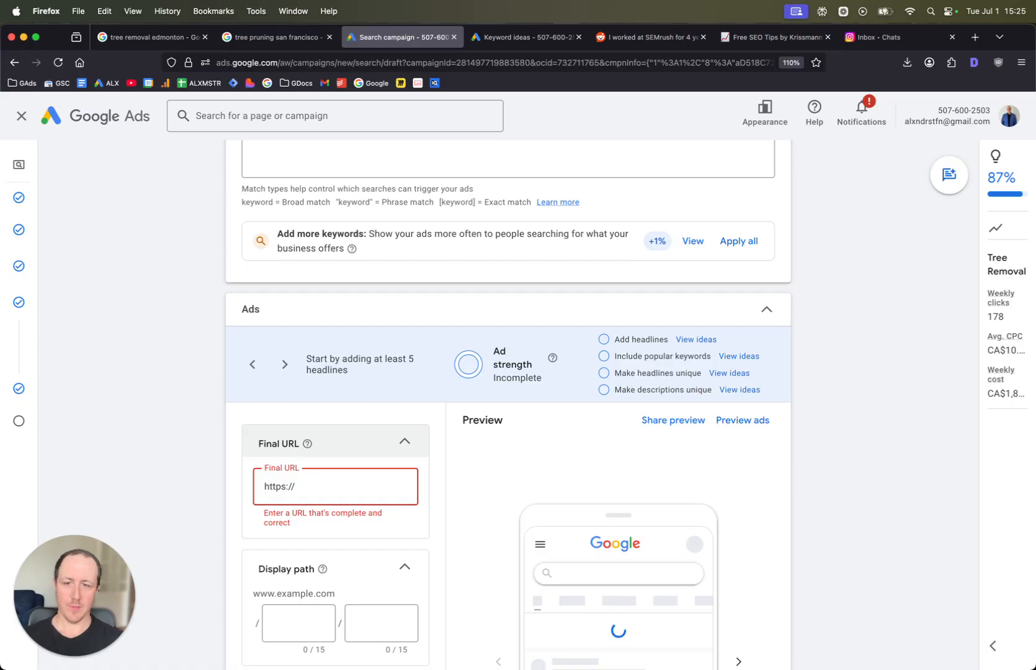
{"action": "type", "text": "treemov"}
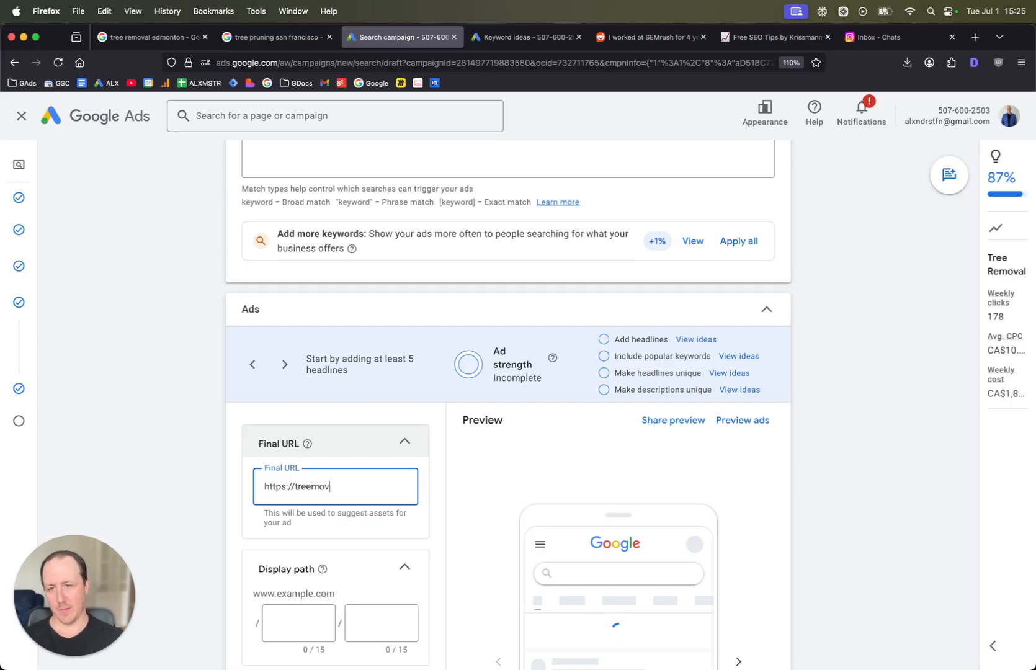
{"action": "key", "text": "BackSpace"}
{"action": "key", "text": "BackSpace"}
{"action": "key", "text": "BackSpace"}
{"action": "type", "text": "service"}
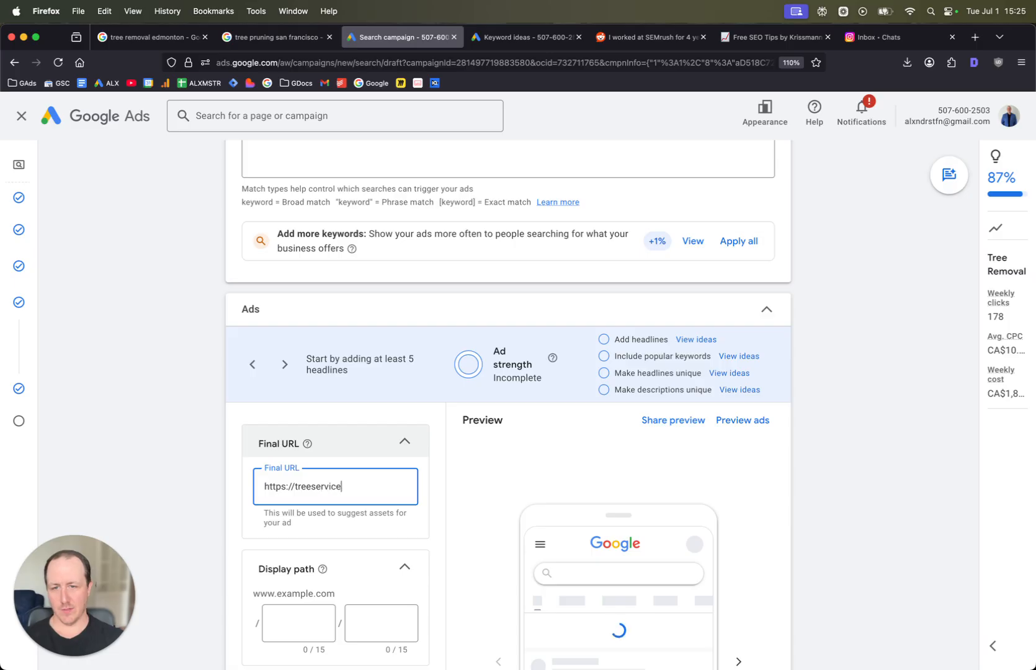
{"action": "type", "text": "napa.com/"}
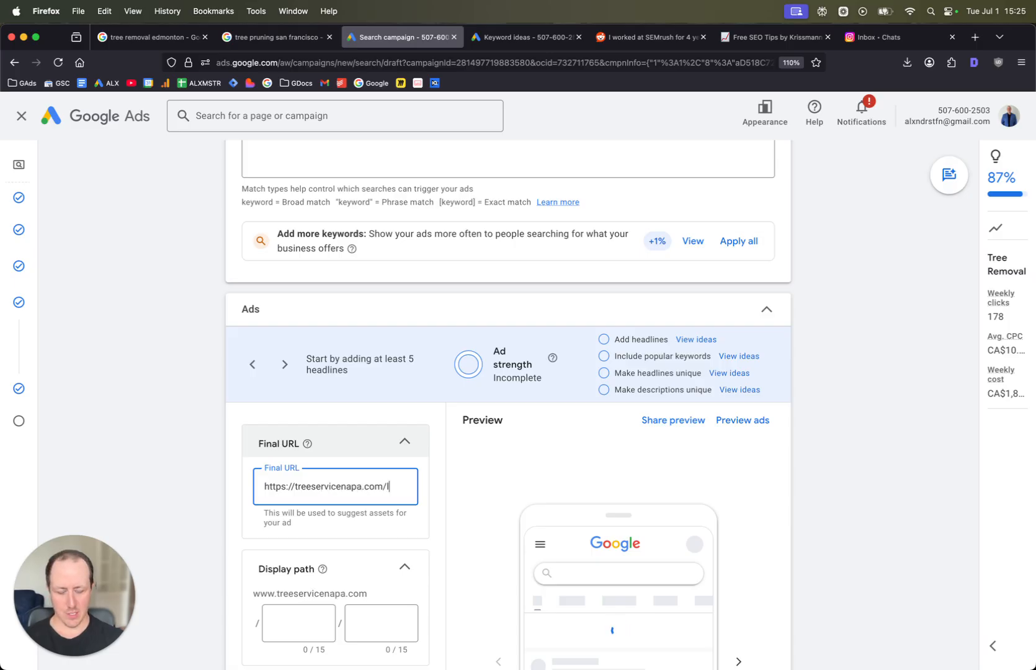
{"action": "type", "text": "landing-page"}
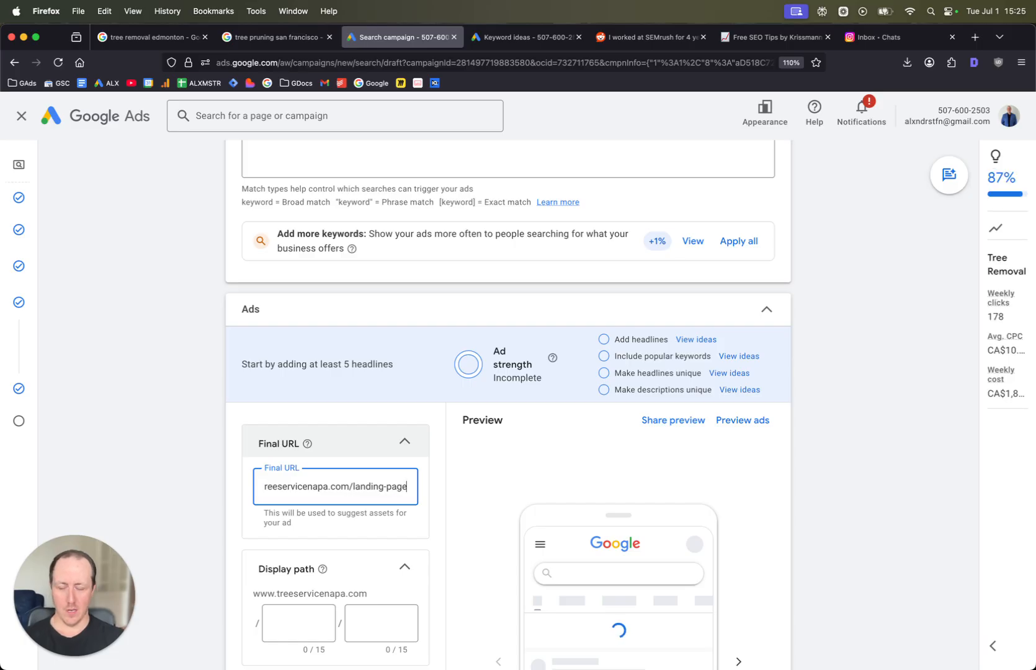
- Enter tree-removal as the first display path segment
{"action": "scroll", "coordinate": [321, 401], "scroll_direction": "down", "scroll_amount": 3}
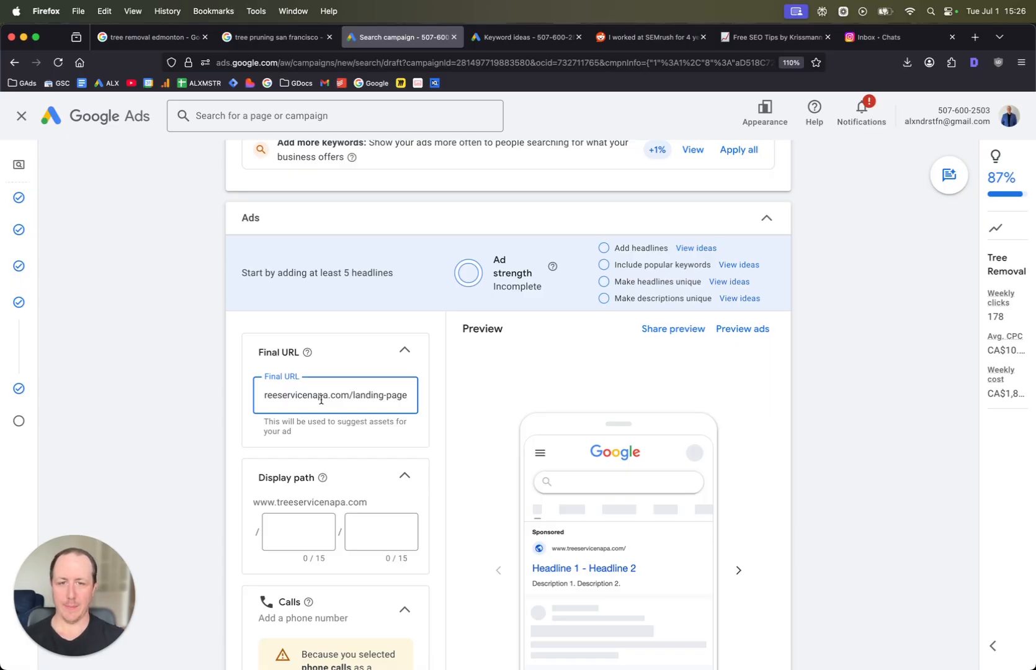
{"action": "scroll", "coordinate": [275, 389], "scroll_direction": "down", "scroll_amount": 3}
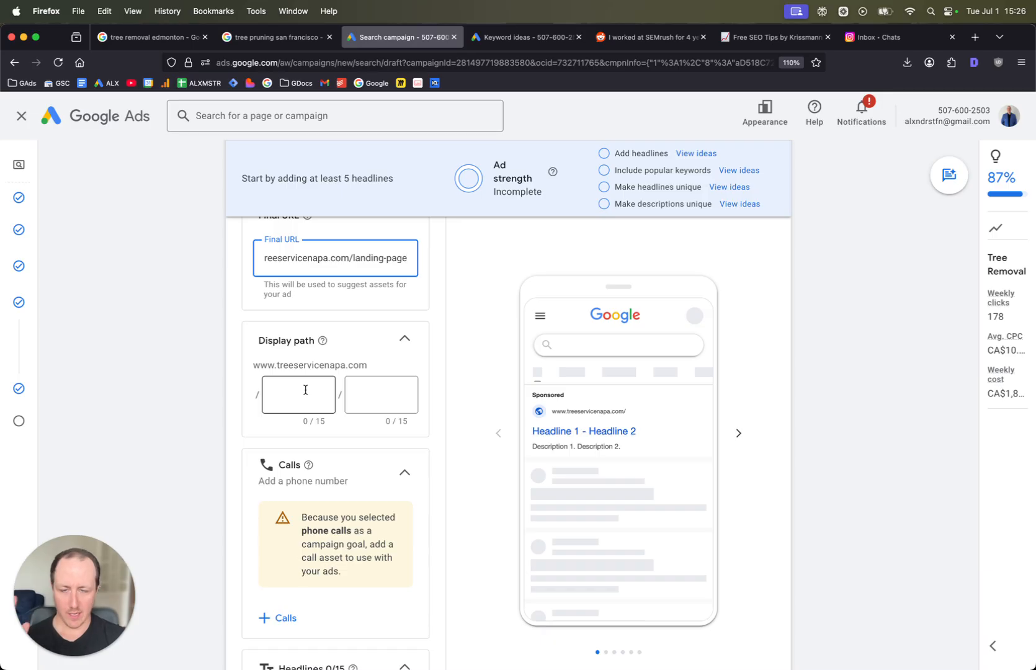
{"action": "scroll", "coordinate": [563, 423], "scroll_direction": "down", "scroll_amount": 2}
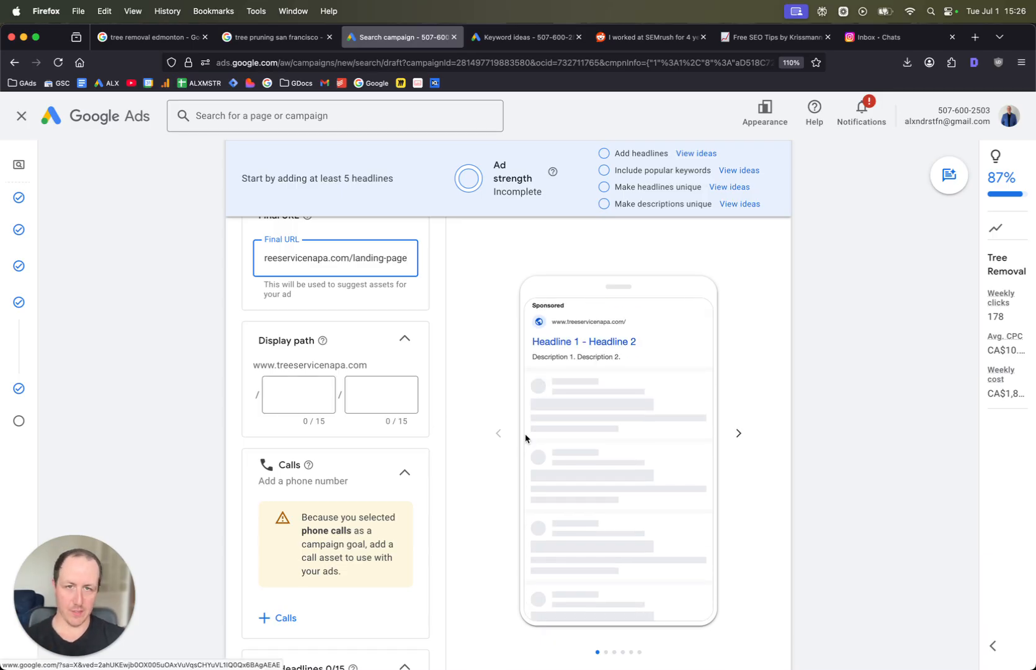
{"action": "scroll", "coordinate": [419, 358], "scroll_direction": "up", "scroll_amount": 2}
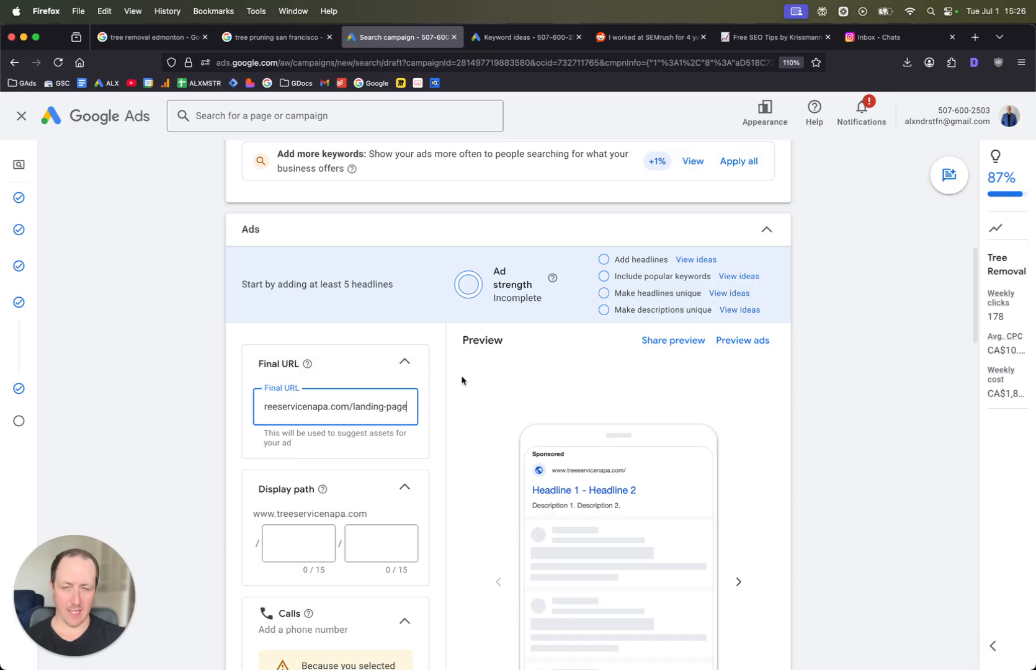
{"action": "scroll", "coordinate": [463, 382], "scroll_direction": "down", "scroll_amount": 2}
{"action": "left_click", "coordinate": [298, 429]}
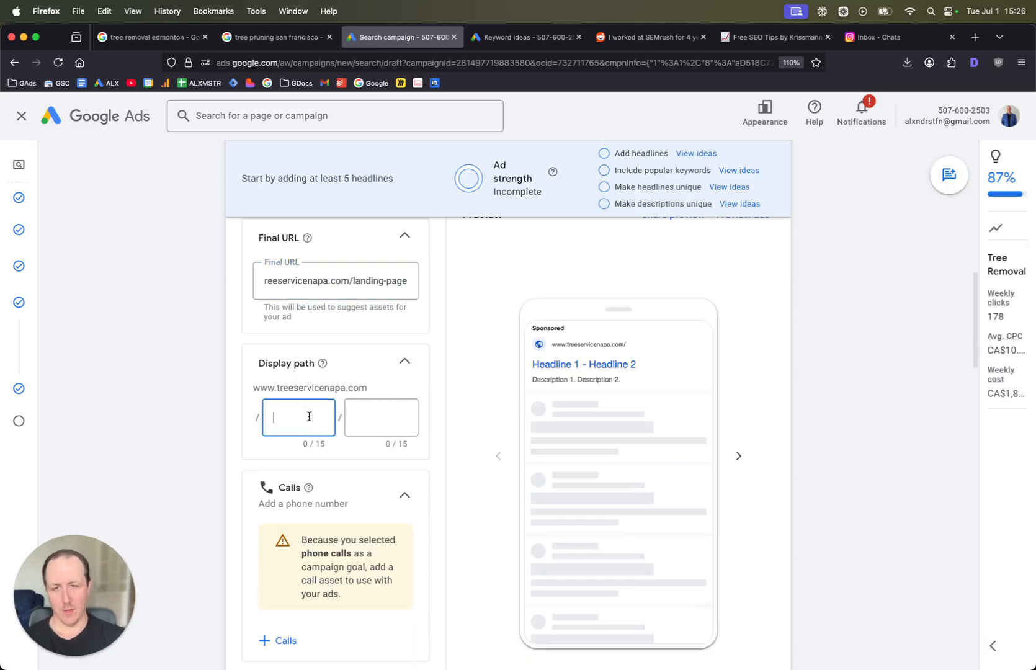
{"action": "type", "text": "tre"}
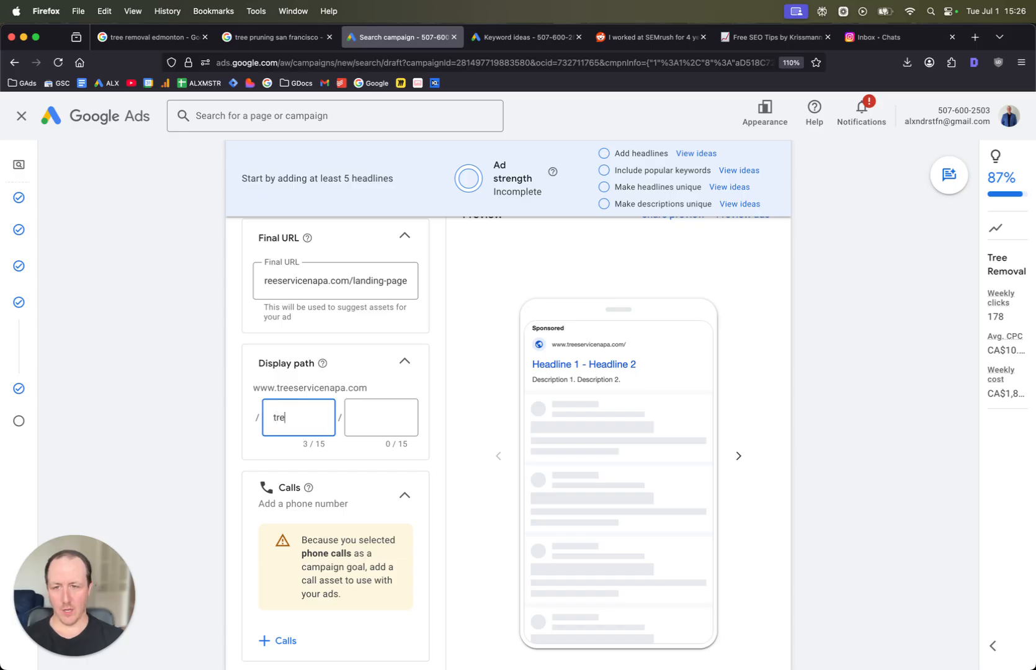
{"action": "type", "text": "e-removal"}
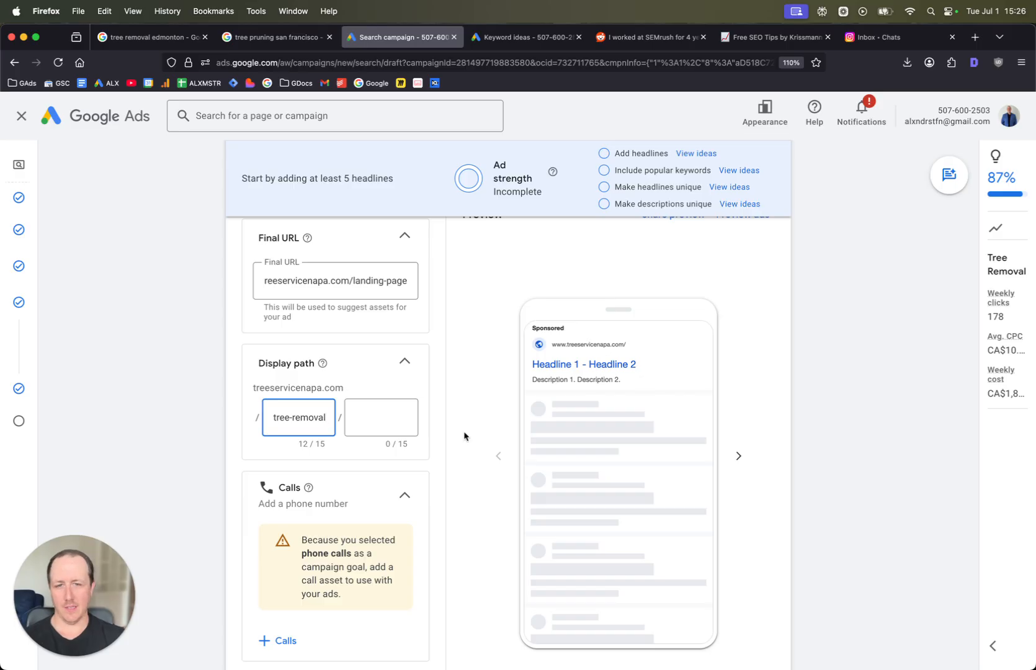
- Add the account's existing phone number as a campaign-level call asset for the ad
{"action": "scroll", "coordinate": [465, 438], "scroll_direction": "up", "scroll_amount": 5}
{"action": "scroll", "coordinate": [845, 331], "scroll_direction": "right", "scroll_amount": 1}
{"action": "scroll", "coordinate": [875, 342], "scroll_direction": "right", "scroll_amount": 2}
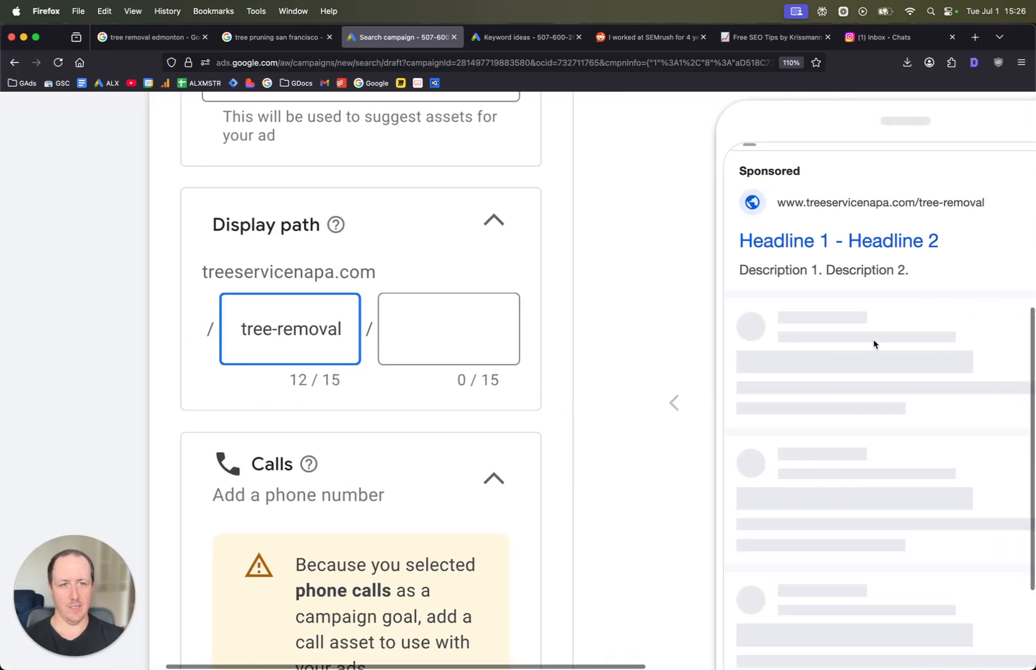
{"action": "scroll", "coordinate": [894, 220], "scroll_direction": "down", "scroll_amount": 5}
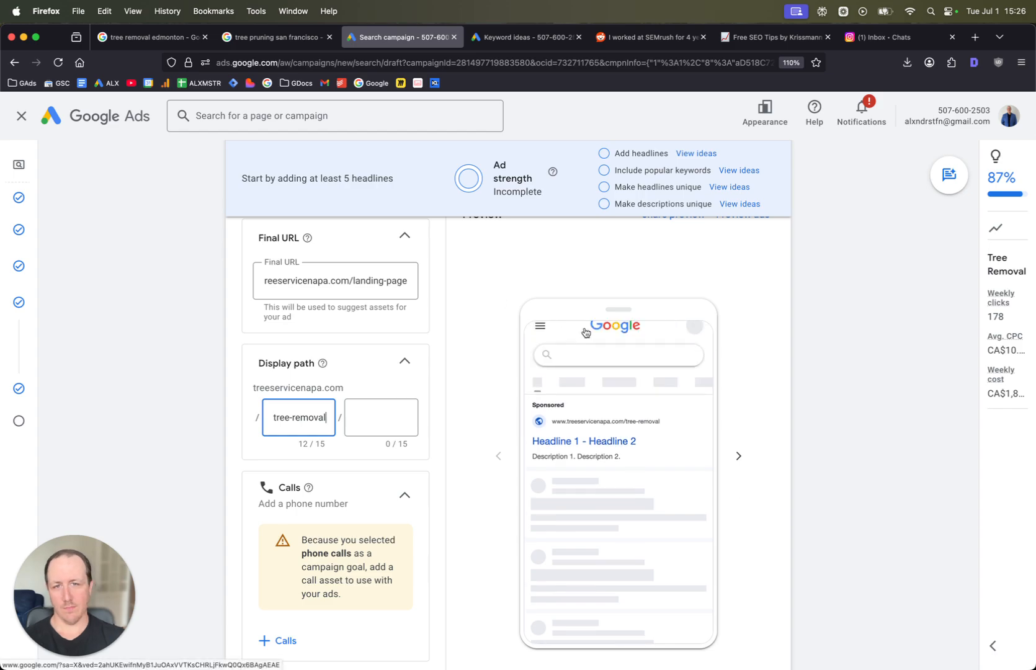
{"action": "scroll", "coordinate": [500, 301], "scroll_direction": "up", "scroll_amount": 3}
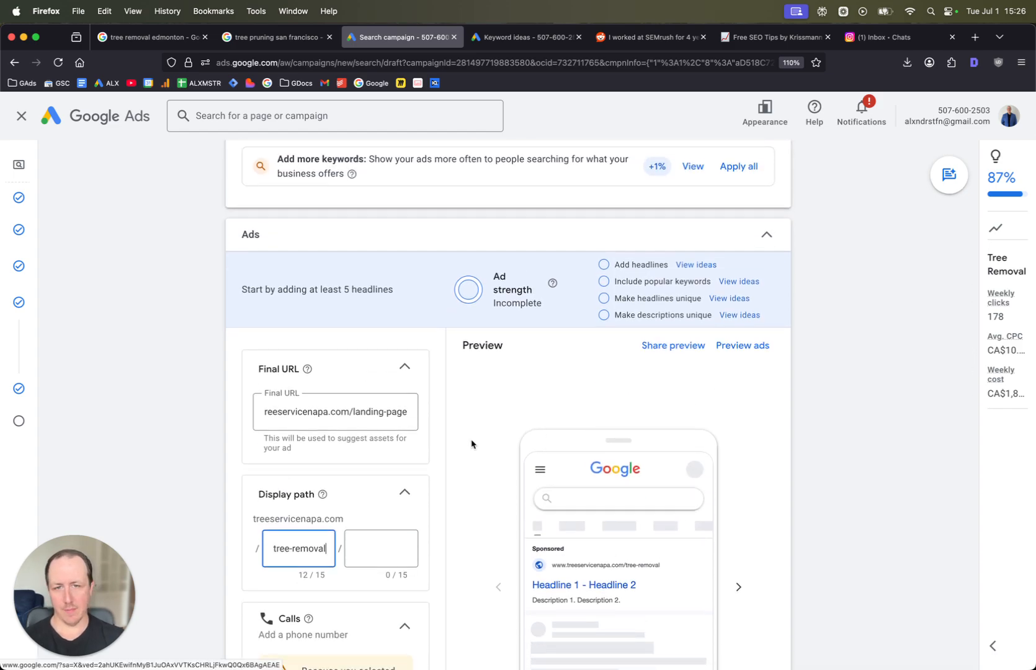
{"action": "scroll", "coordinate": [449, 421], "scroll_direction": "down", "scroll_amount": 5}
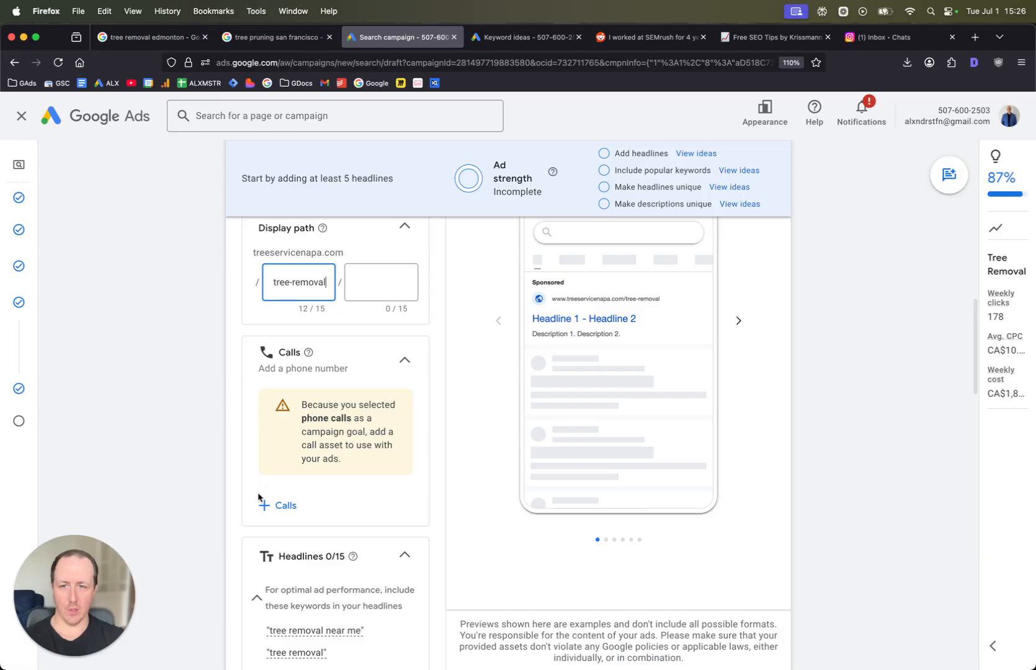
{"action": "left_click", "coordinate": [285, 511]}
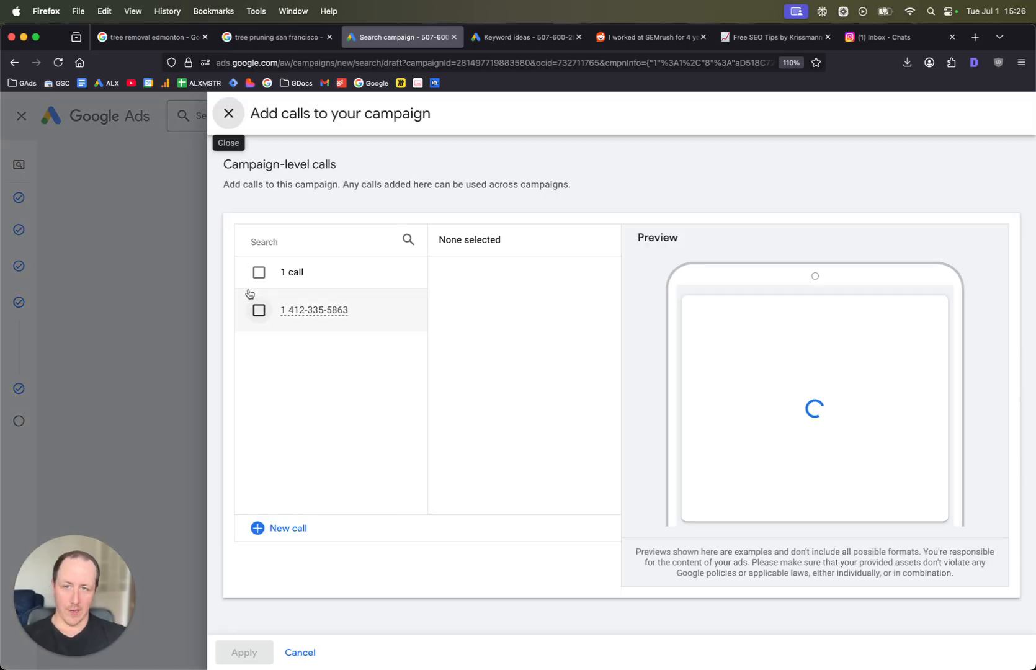
{"action": "left_click", "coordinate": [259, 310]}
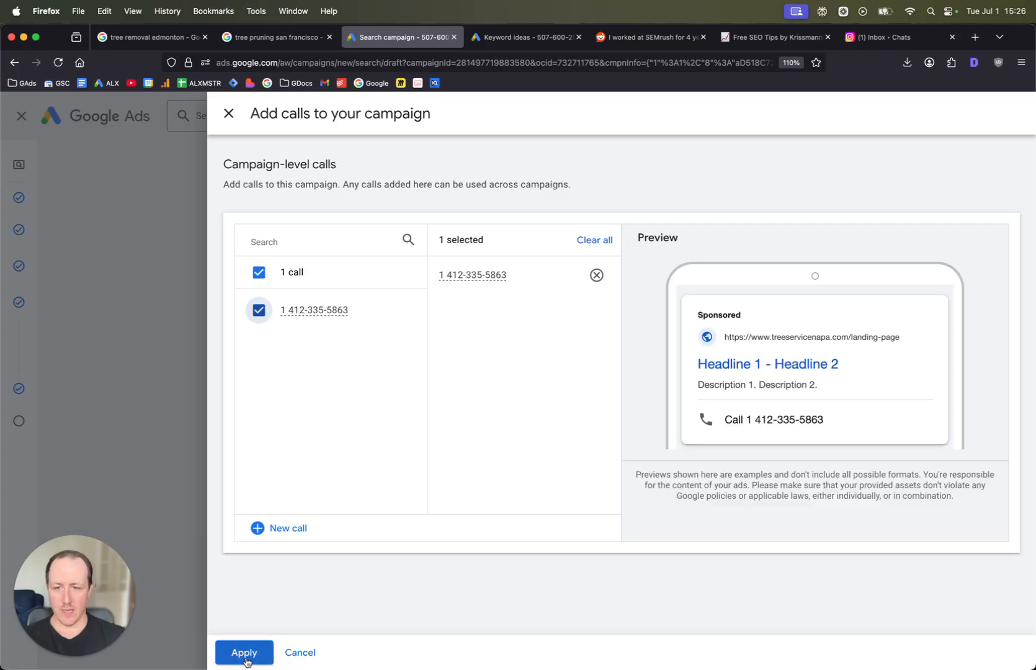
{"action": "left_click", "coordinate": [242, 657]}
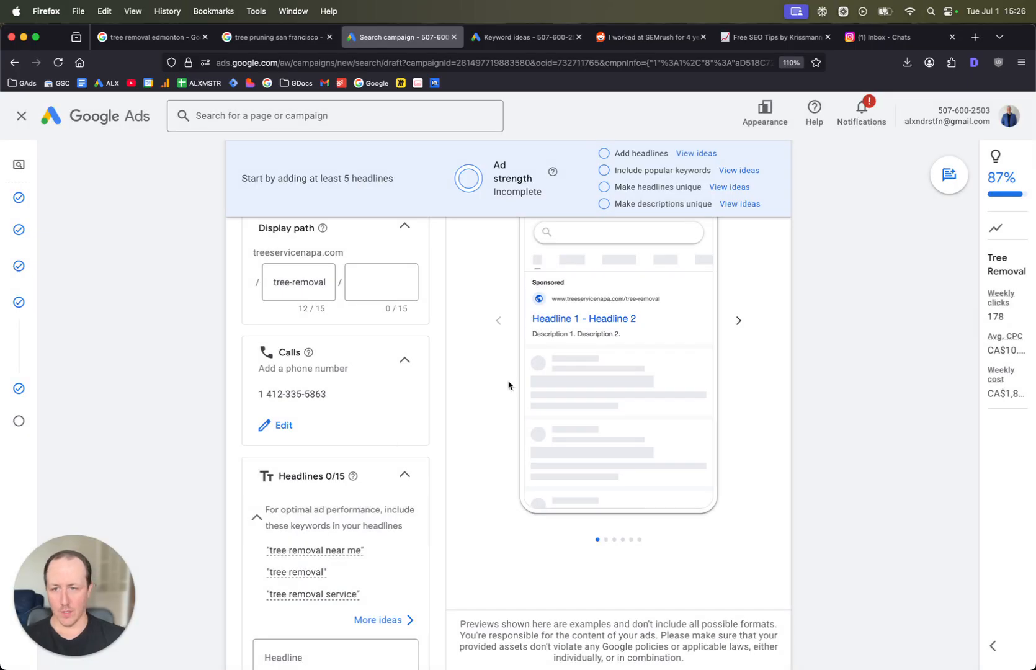
- Enter Napa Tree Removal as the first headline
{"action": "scroll", "coordinate": [486, 452], "scroll_direction": "up", "scroll_amount": 2}
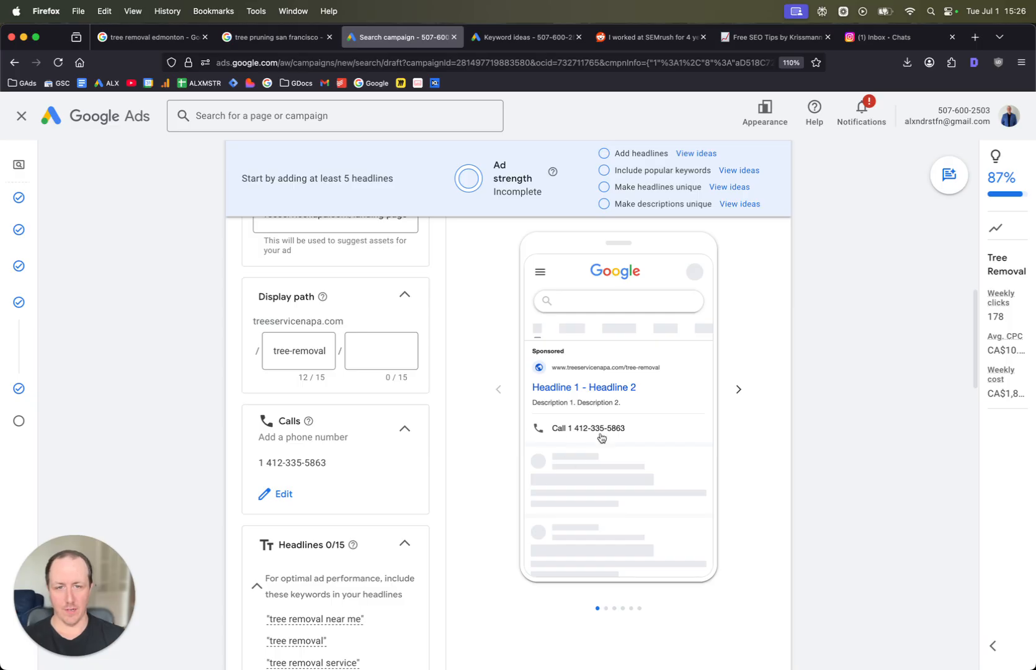
{"action": "scroll", "coordinate": [451, 434], "scroll_direction": "down", "scroll_amount": 3}
{"action": "scroll", "coordinate": [451, 434], "scroll_direction": "down", "scroll_amount": 3}
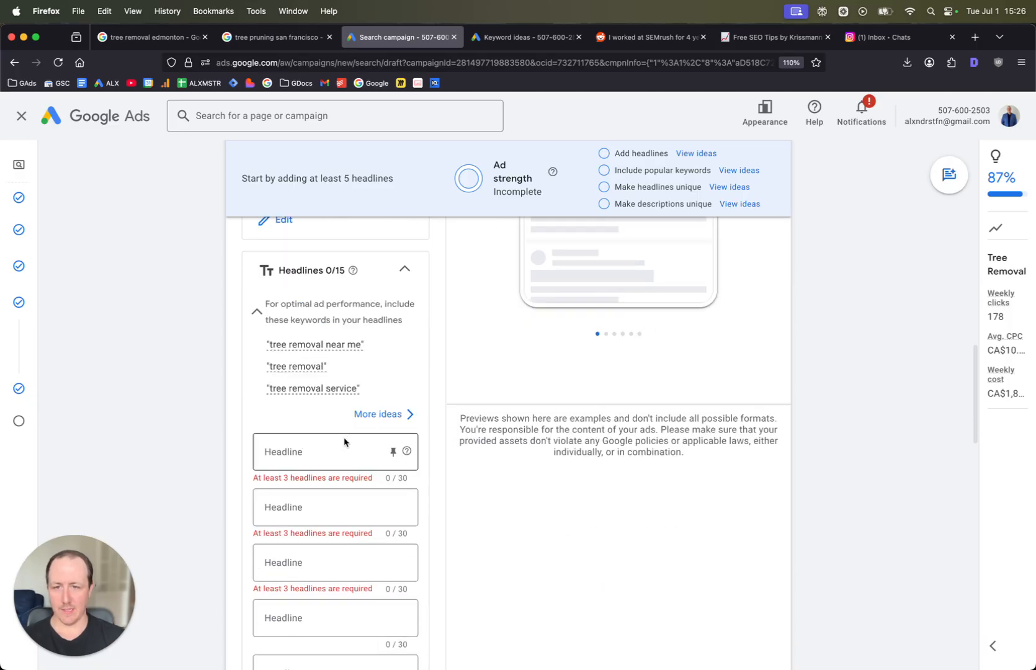
{"action": "left_click", "coordinate": [326, 446]}
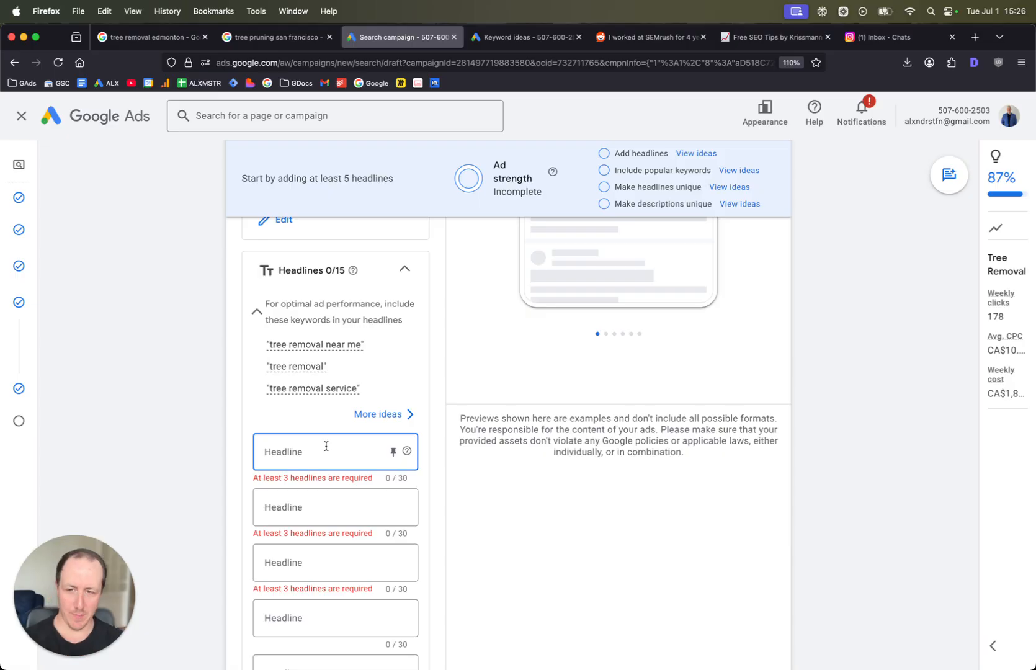
{"action": "type", "text": "Napa "}
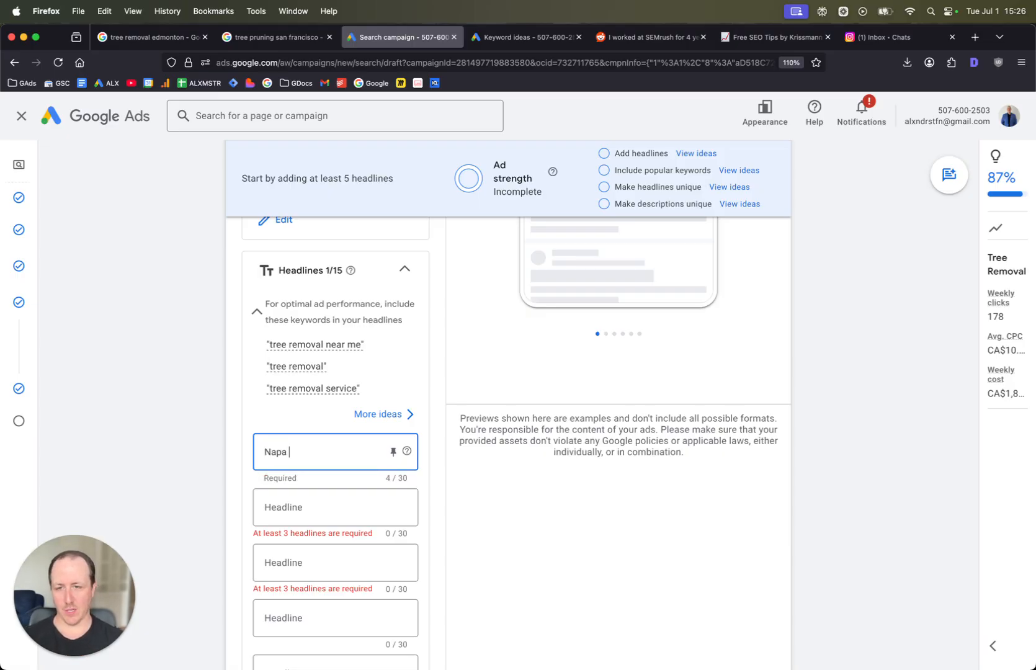
{"action": "type", "text": "Tree Removal"}
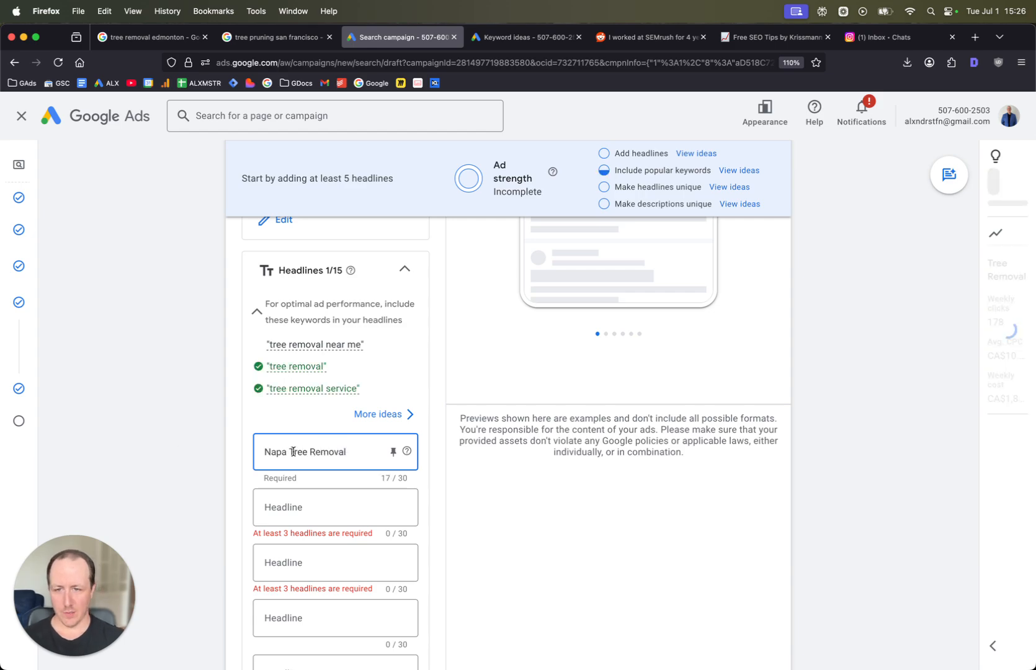
- Create the second headline Tree Removal Napa by copying Tree Removal from the first headline
{"action": "left_click_drag", "start_coordinate": [291, 452], "coordinate": [361, 452]}
{"action": "key", "text": "super+c"}
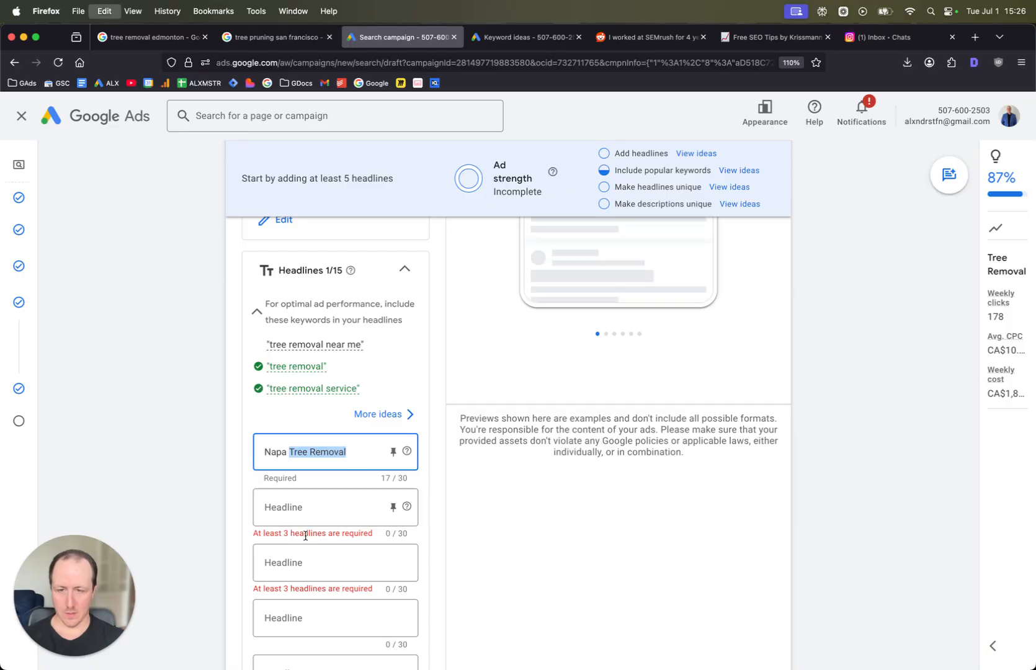
{"action": "left_click", "coordinate": [316, 515]}
{"action": "key", "text": "super+v"}
{"action": "type", "text": "Napa"}
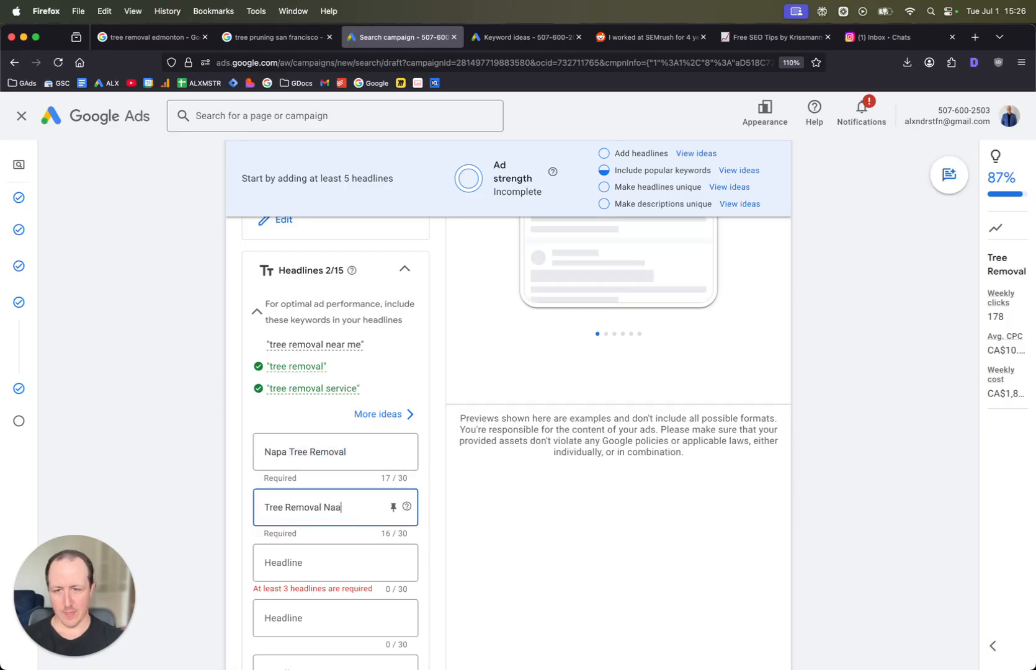
- Enter We'll Come Remove Any Trees as the third headline
{"action": "scroll", "coordinate": [302, 532], "scroll_direction": "down", "scroll_amount": 3}
{"action": "left_click", "coordinate": [302, 532]}
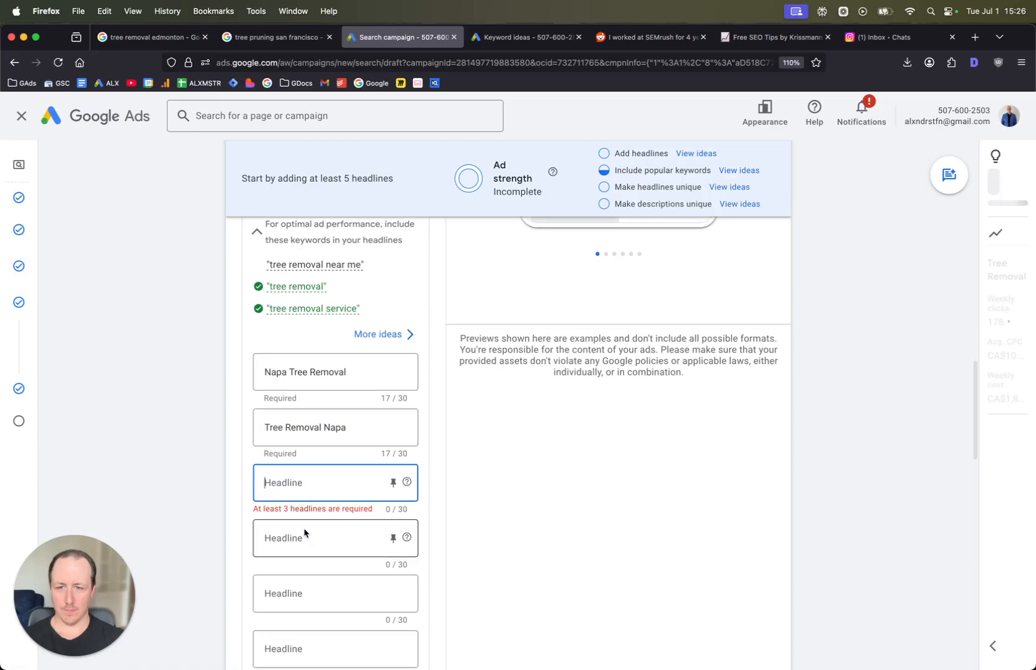
{"action": "type", "text": "We'll Come Remoe"}
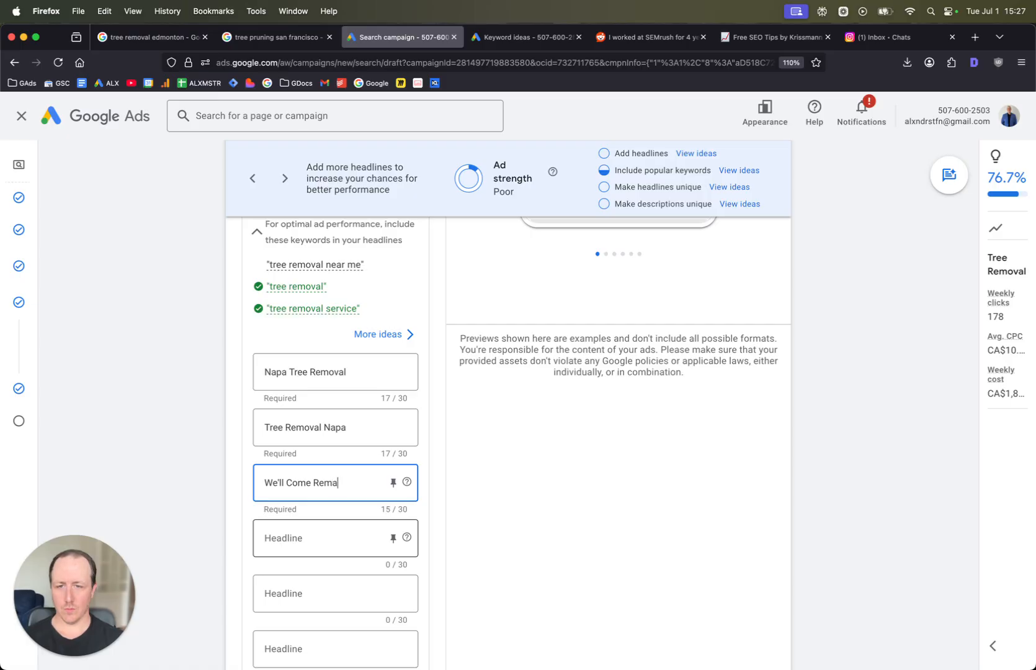
{"action": "type", "text": "ve Any Trr"}
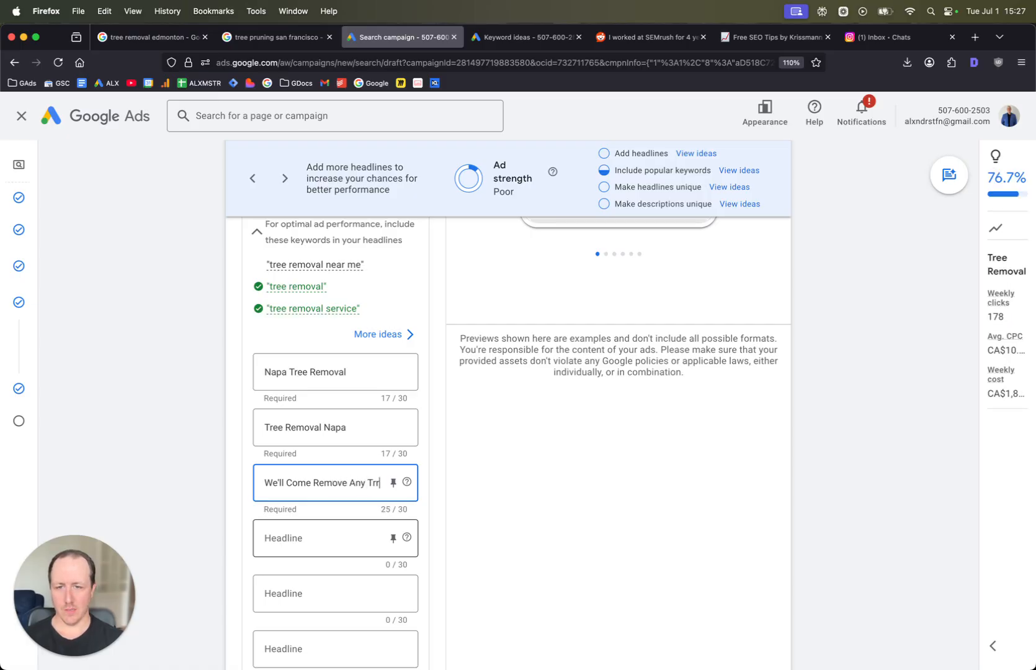
{"action": "key", "text": "BackSpace"}
{"action": "type", "text": "ees"}
{"action": "key", "text": "Tab"}
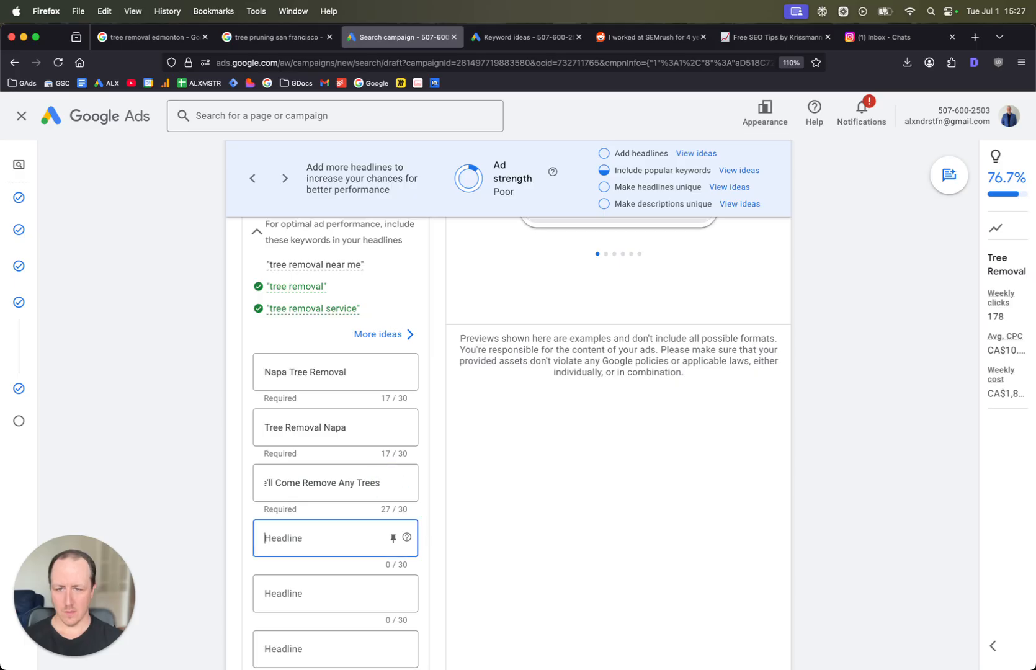
- Enter Fallen or Damaged Trees? as the fourth headline
{"action": "type", "text": "Fallen tre"}
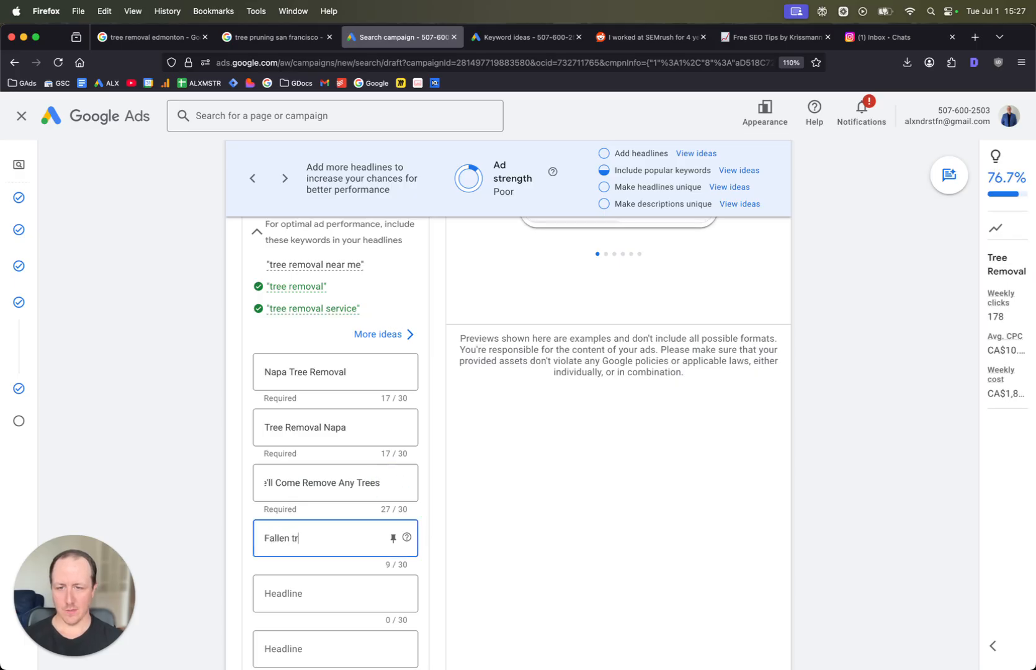
{"action": "key", "text": "BackSpace"}
{"action": "key", "text": "BackSpace"}
{"action": "type", "text": "or"}
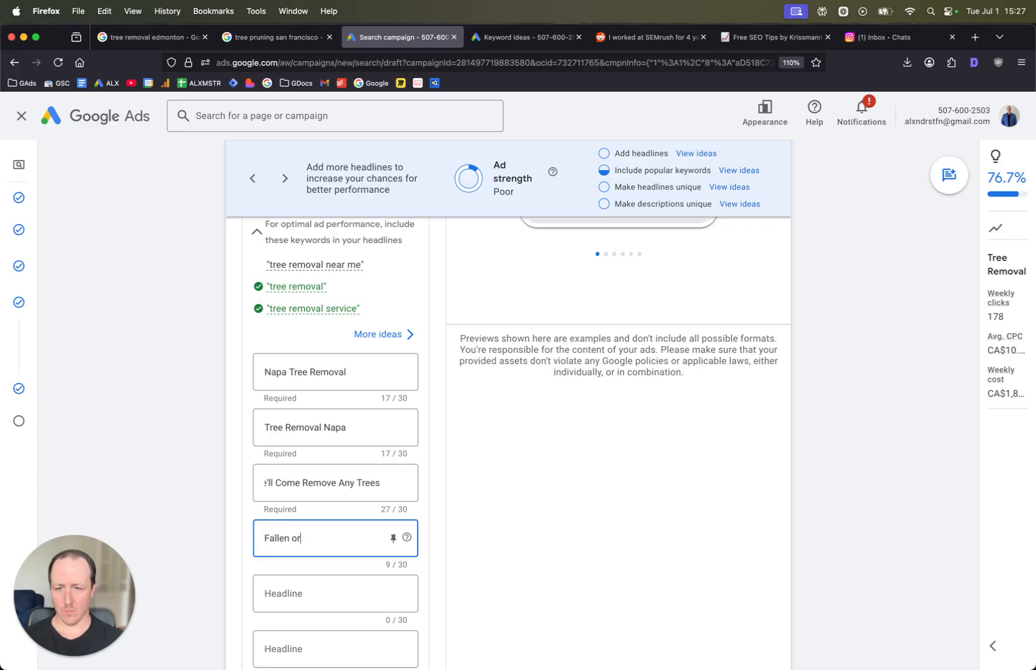
{"action": "type", "text": " D"}
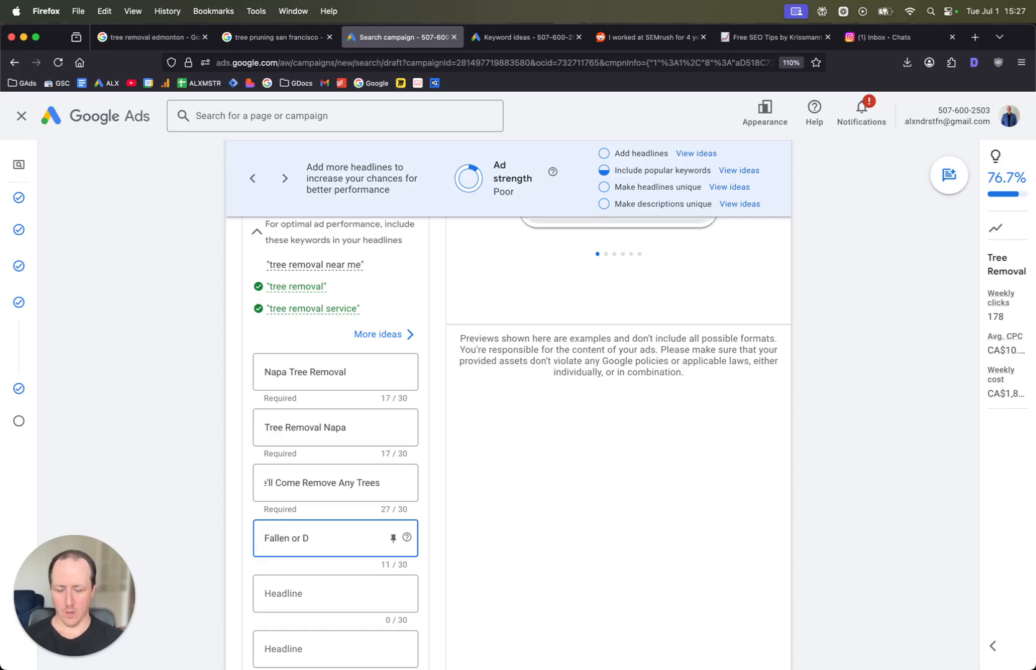
{"action": "type", "text": "ead Trees?"}
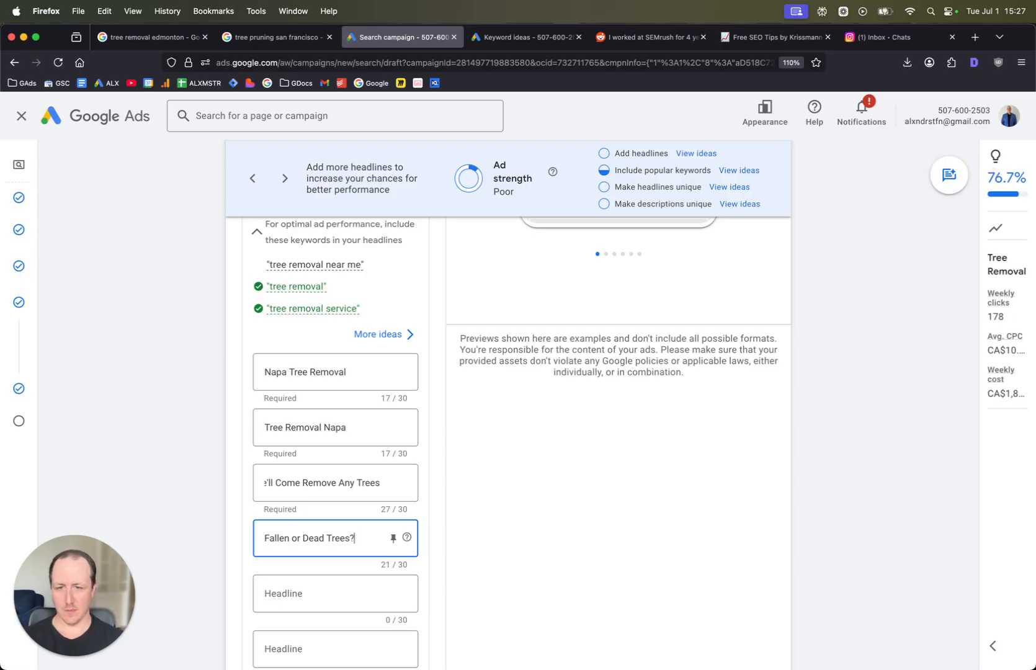
{"action": "double_click", "coordinate": [309, 537]}
{"action": "type", "text": "Damaged"}
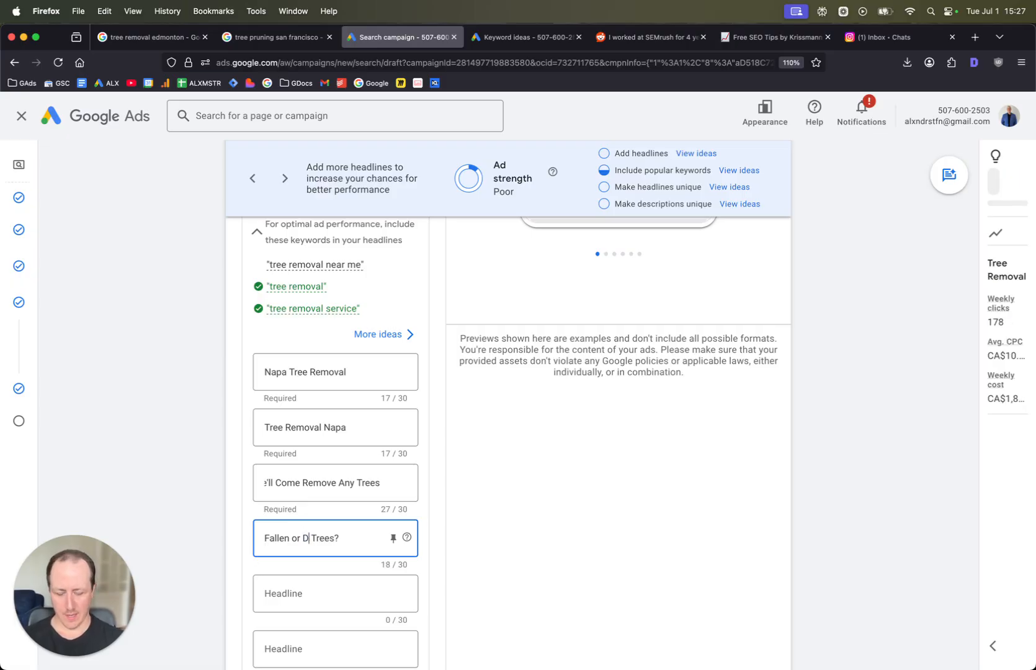
- Enter Need a Tree Removed? as the fifth headline
{"action": "scroll", "coordinate": [340, 536], "scroll_direction": "down", "scroll_amount": 1}
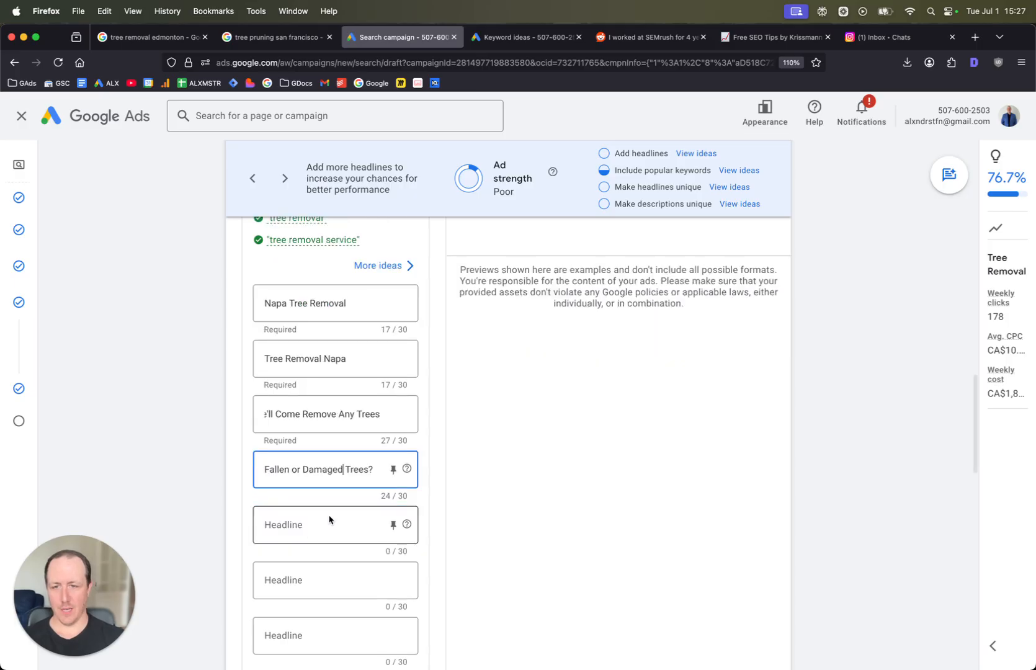
{"action": "left_click", "coordinate": [331, 522]}
{"action": "type", "text": "Need a "}
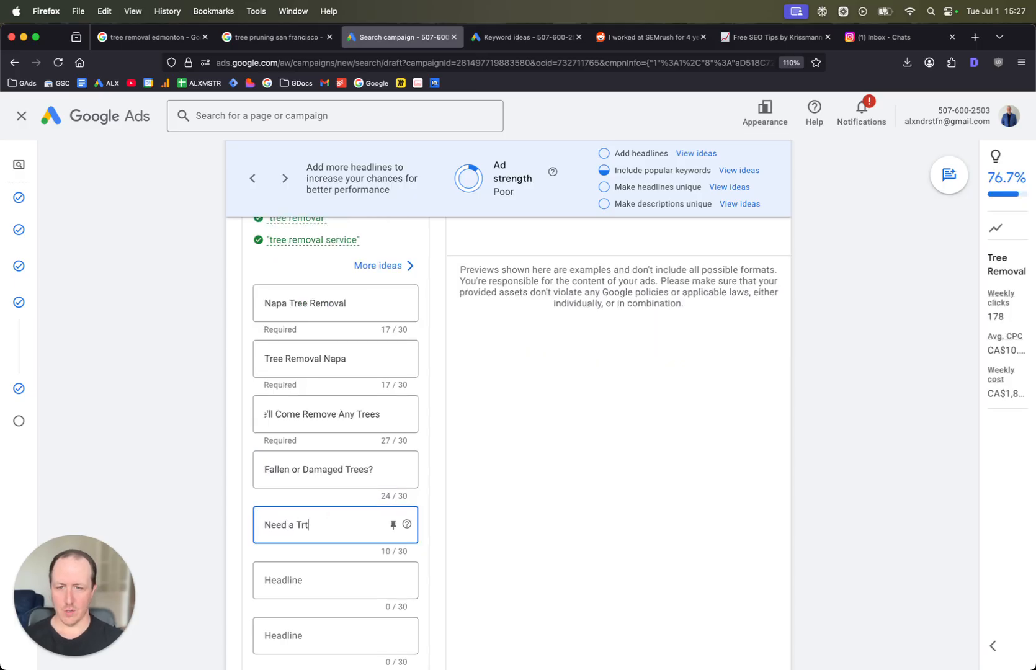
{"action": "type", "text": "Tree Removed?"}
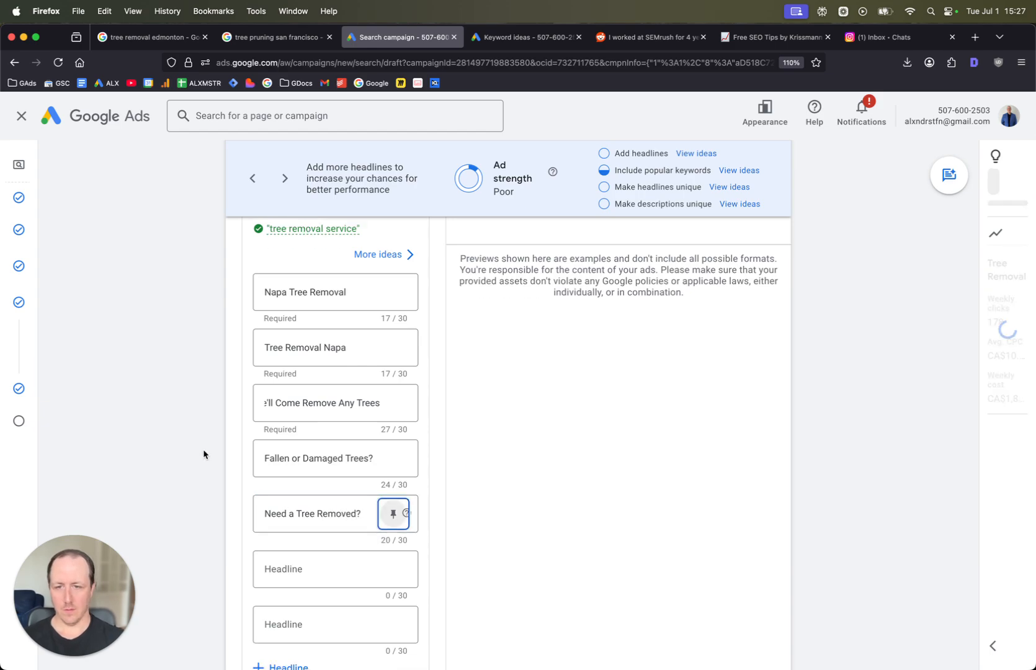
- Enter Call Us For Tree Removal as the sixth headline
{"action": "scroll", "coordinate": [271, 440], "scroll_direction": "down", "scroll_amount": 3}
{"action": "left_click", "coordinate": [326, 433]}
{"action": "type", "text": "Call us"}
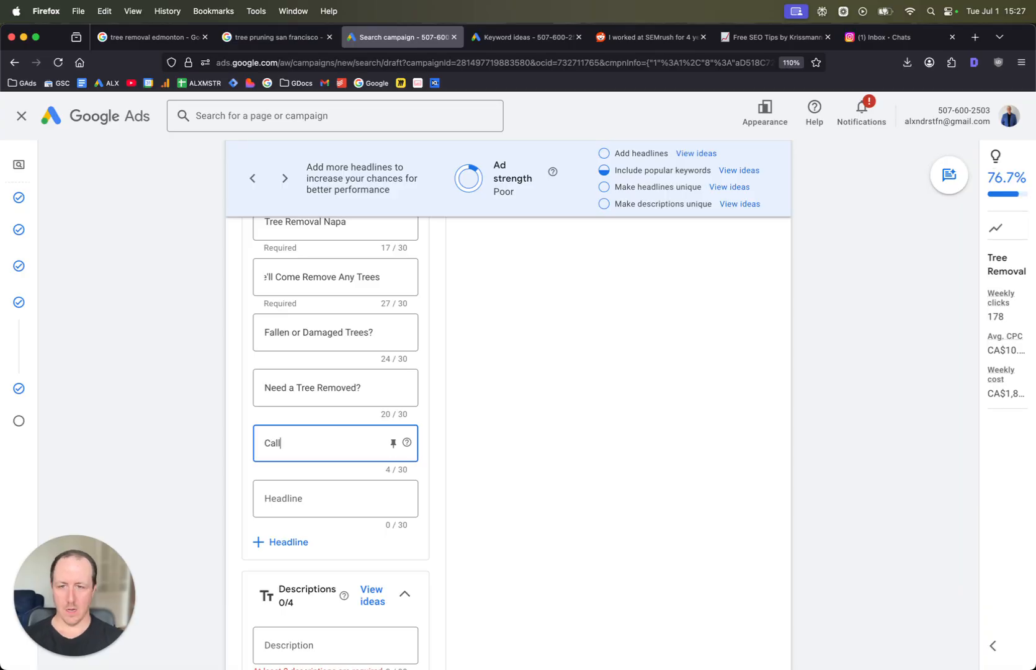
{"action": "key", "text": "BackSpace"}
{"action": "key", "text": "BackSpace"}
{"action": "type", "text": "U"}
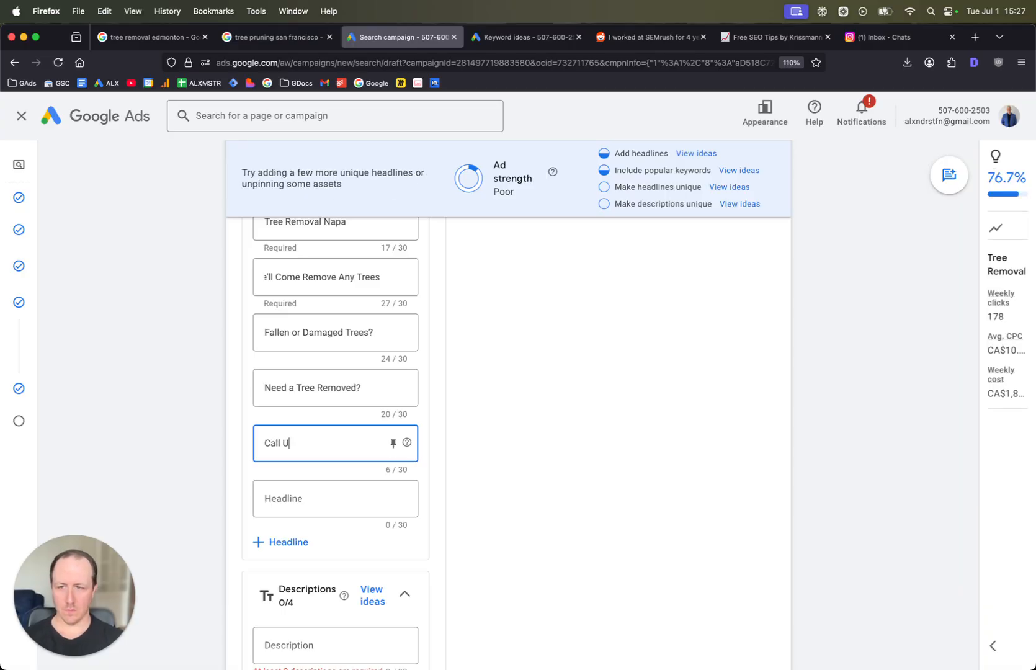
{"action": "type", "text": "s For Tree Removal"}
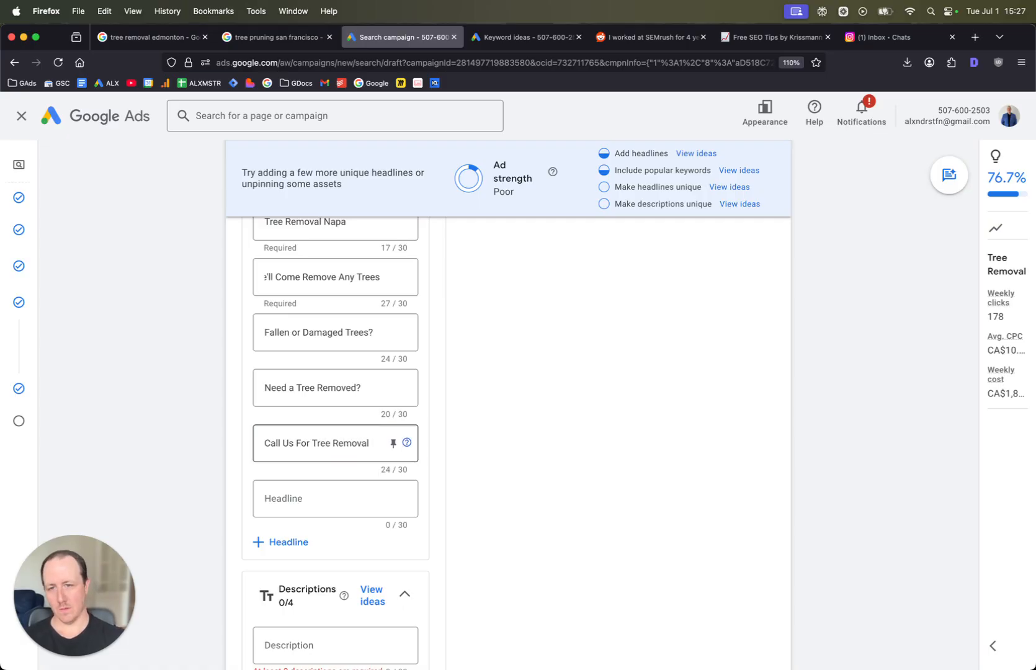
- Enter We'll Remove Any Trees Today as the seventh headline and check the ad preview
{"action": "left_click", "coordinate": [352, 490]}
{"action": "type", "text": "We'll Remov"}
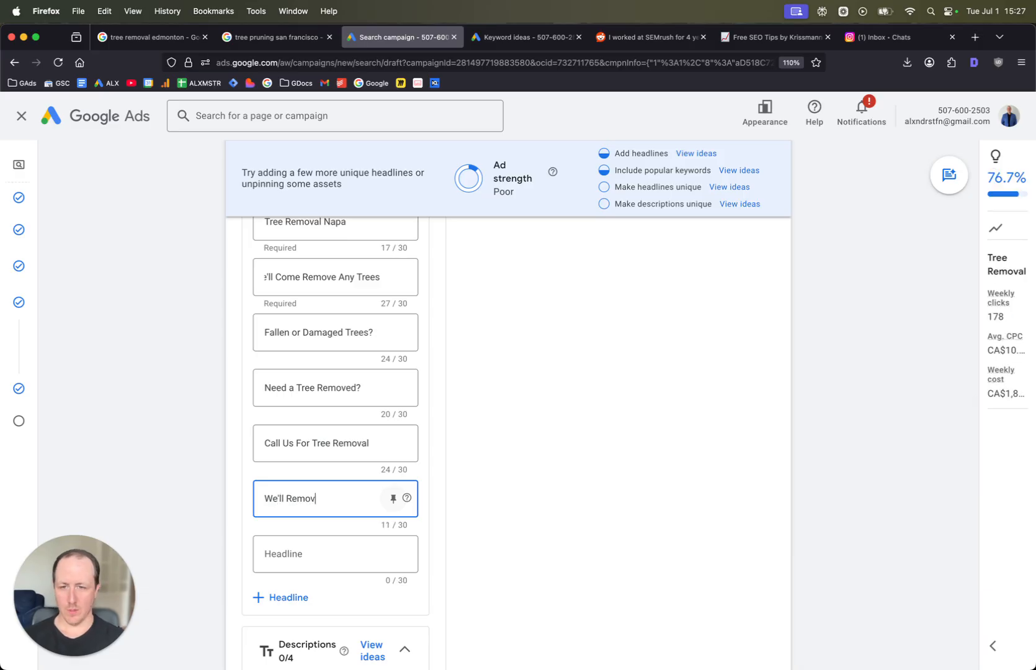
{"action": "type", "text": "e ANy T"}
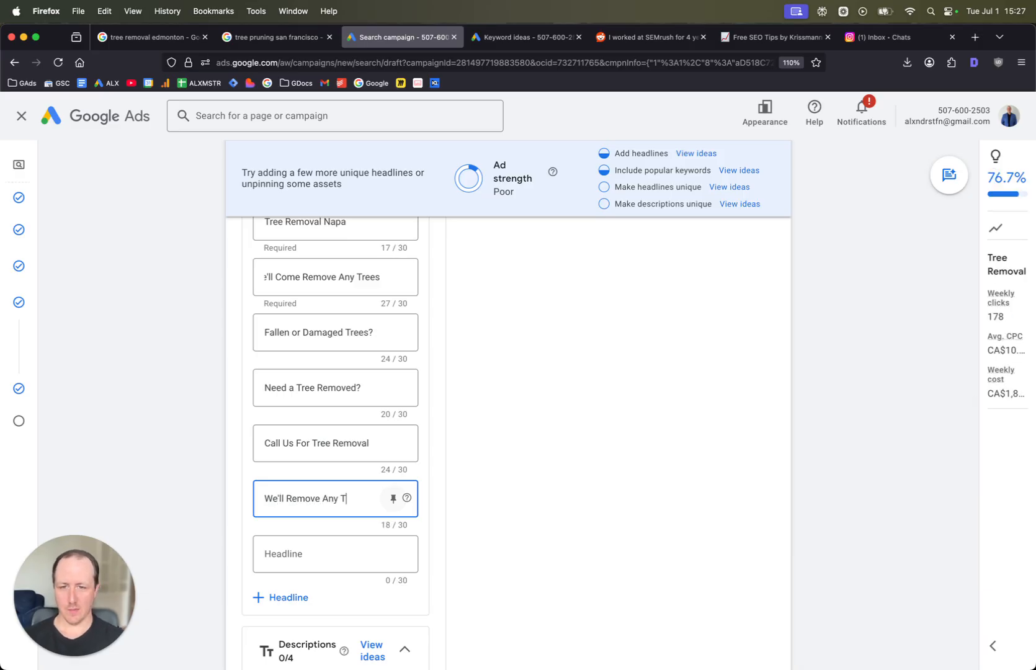
{"action": "type", "text": "rees Today"}
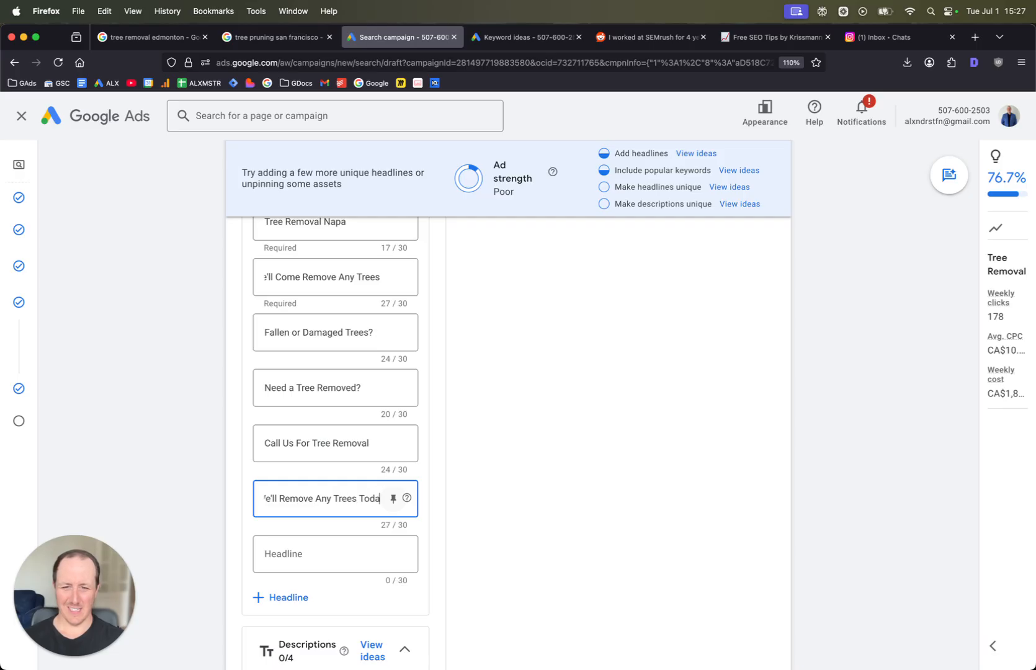
{"action": "left_click", "coordinate": [460, 455]}
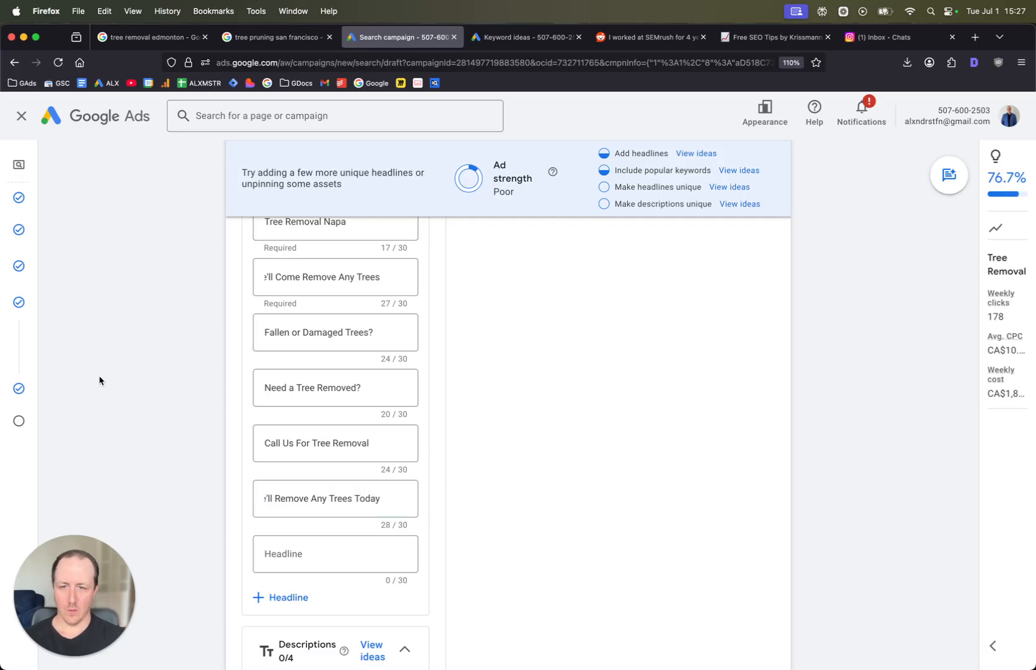
{"action": "left_click", "coordinate": [362, 511]}
{"action": "scroll", "coordinate": [362, 511], "scroll_direction": "up", "scroll_amount": 10}
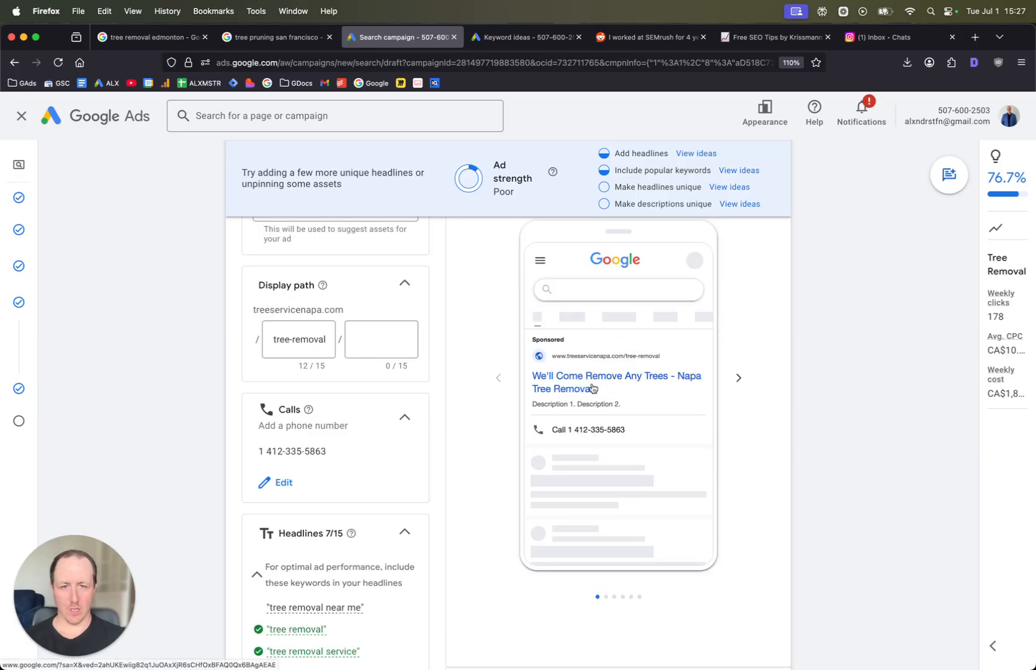
{"action": "scroll", "coordinate": [584, 387], "scroll_direction": "down", "scroll_amount": 10}
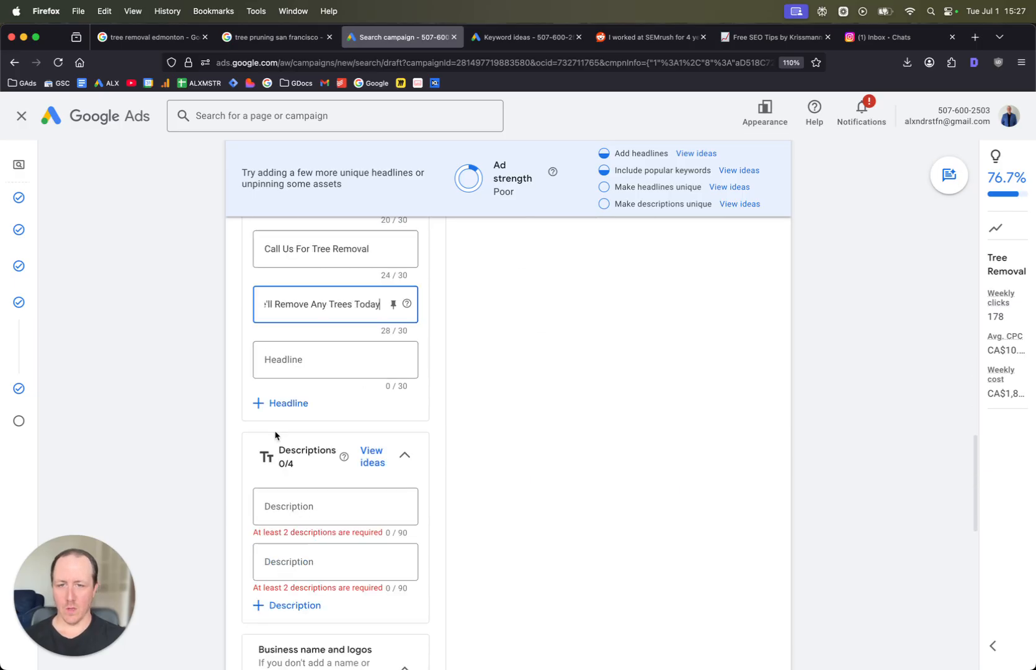
- Add one more headline field and two more description fields to the ad
{"action": "left_click", "coordinate": [275, 407]}
{"action": "left_click", "coordinate": [280, 461]}
{"action": "scroll", "coordinate": [298, 501], "scroll_direction": "down", "scroll_amount": 3}
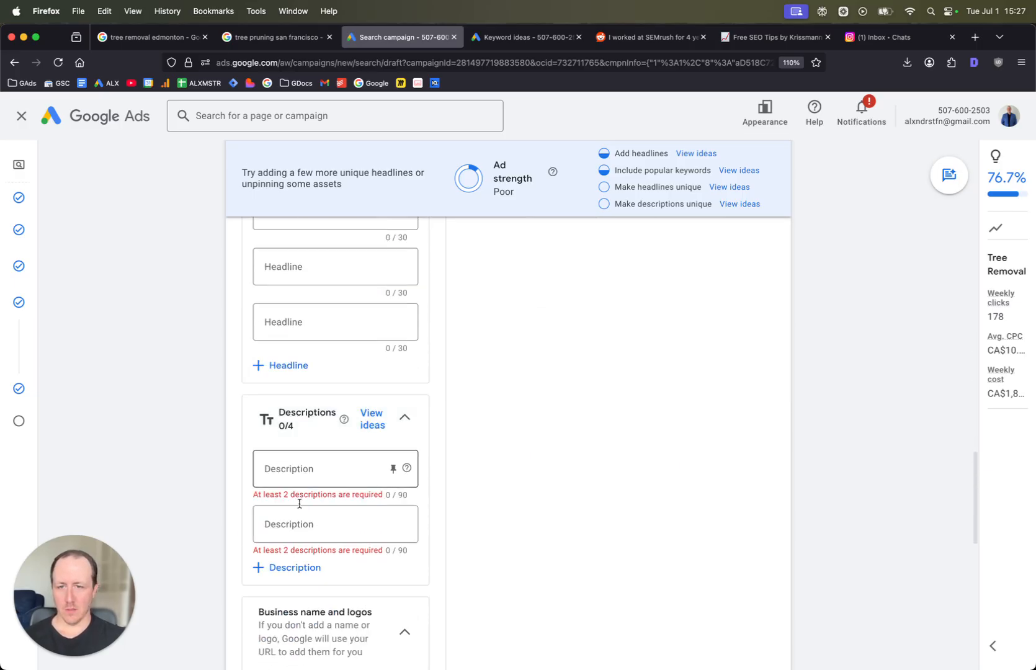
{"action": "left_click", "coordinate": [317, 471]}
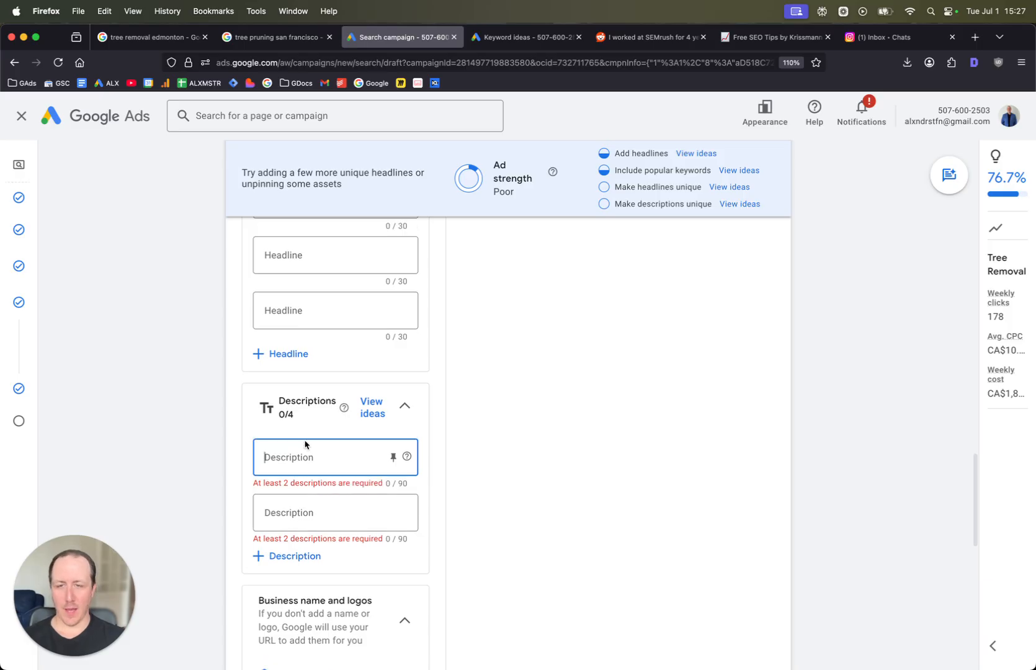
{"action": "left_click", "coordinate": [285, 579]}
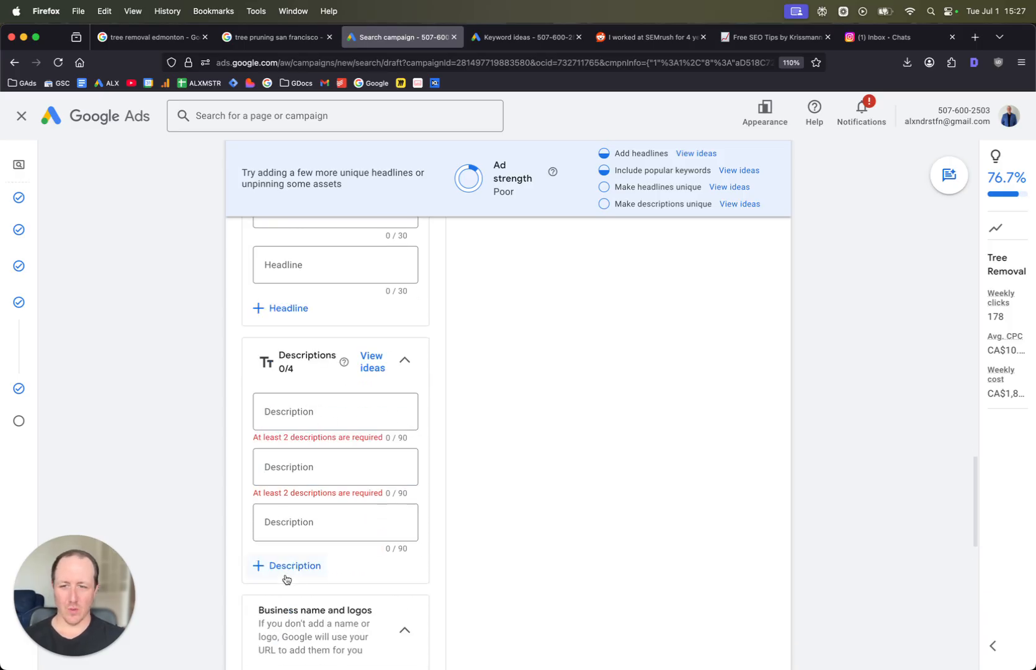
{"action": "left_click", "coordinate": [284, 566]}
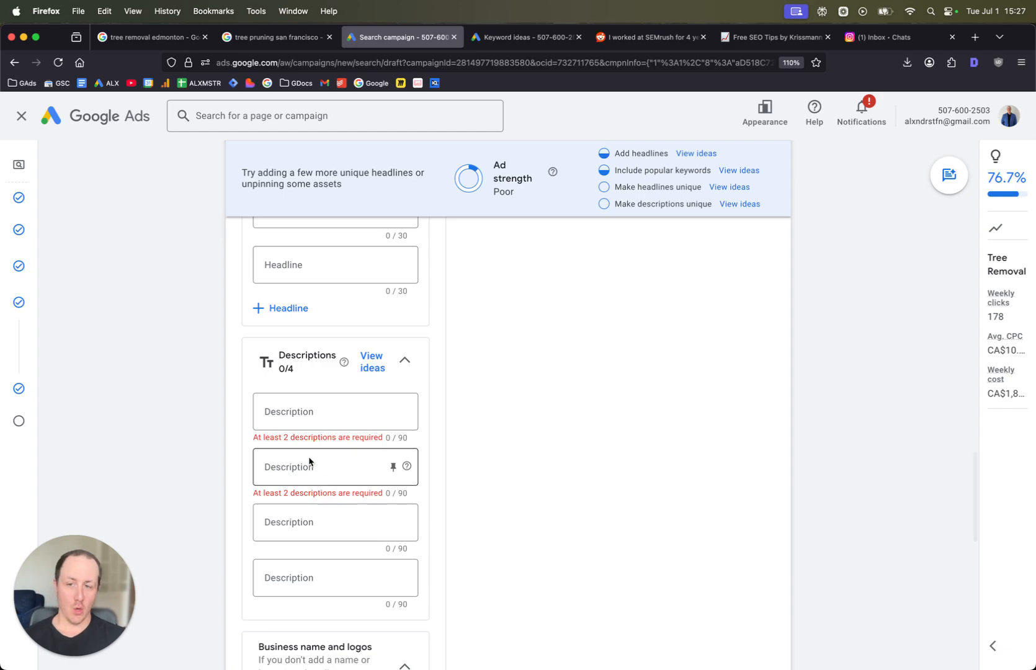
- Enter Dealing with old, damaged, or fallen trees? Call us for tree removal in Napa, CA. as the first description
{"action": "left_click", "coordinate": [334, 413]}
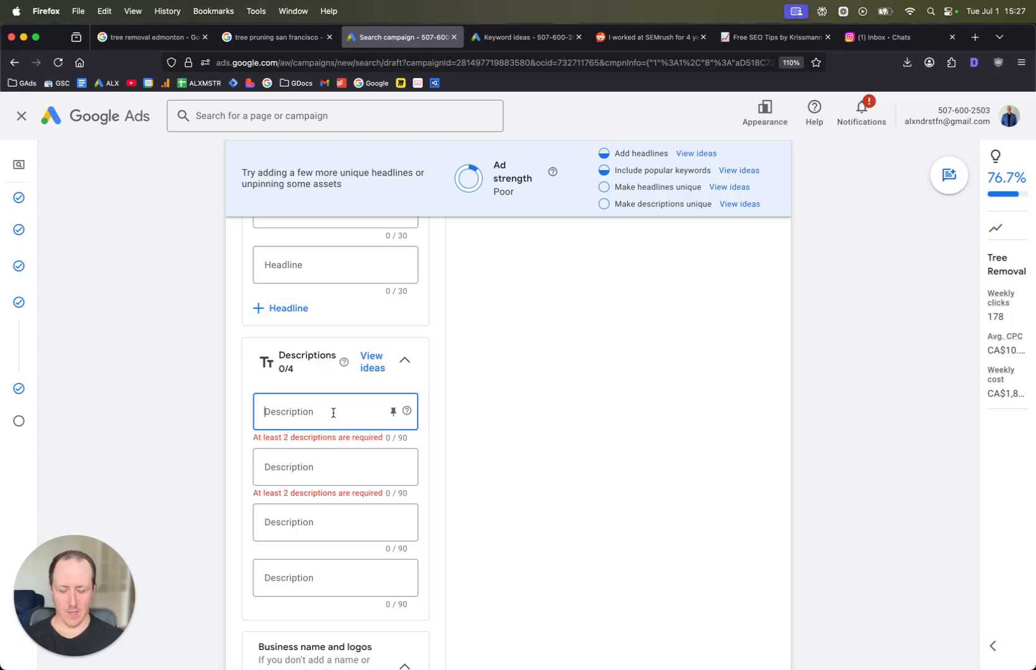
{"action": "type", "text": "Dealing with old,"}
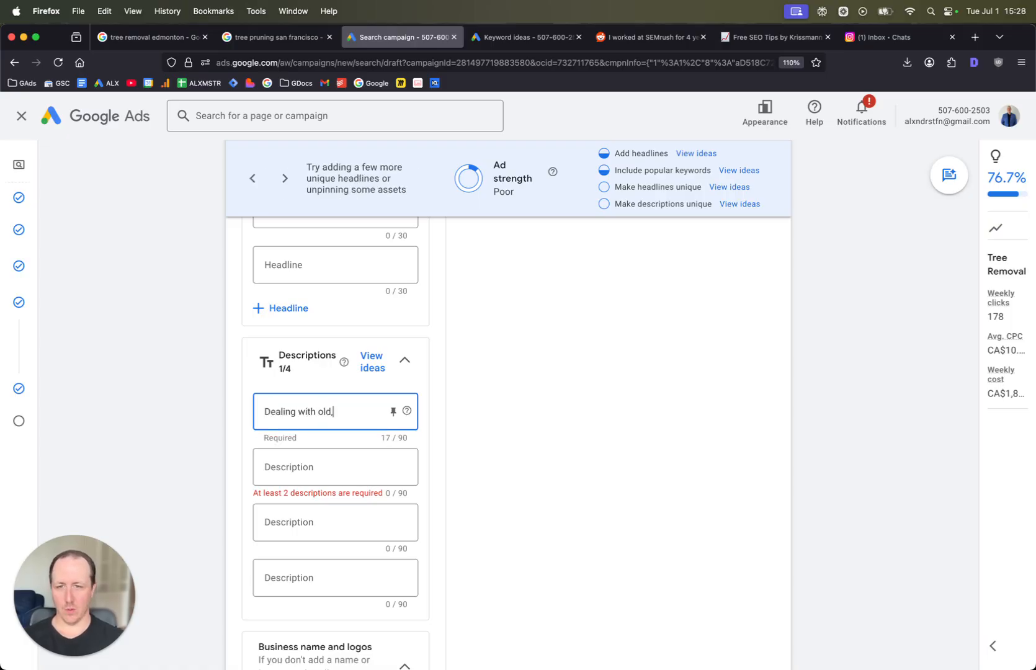
{"action": "type", "text": " damaged, or f"}
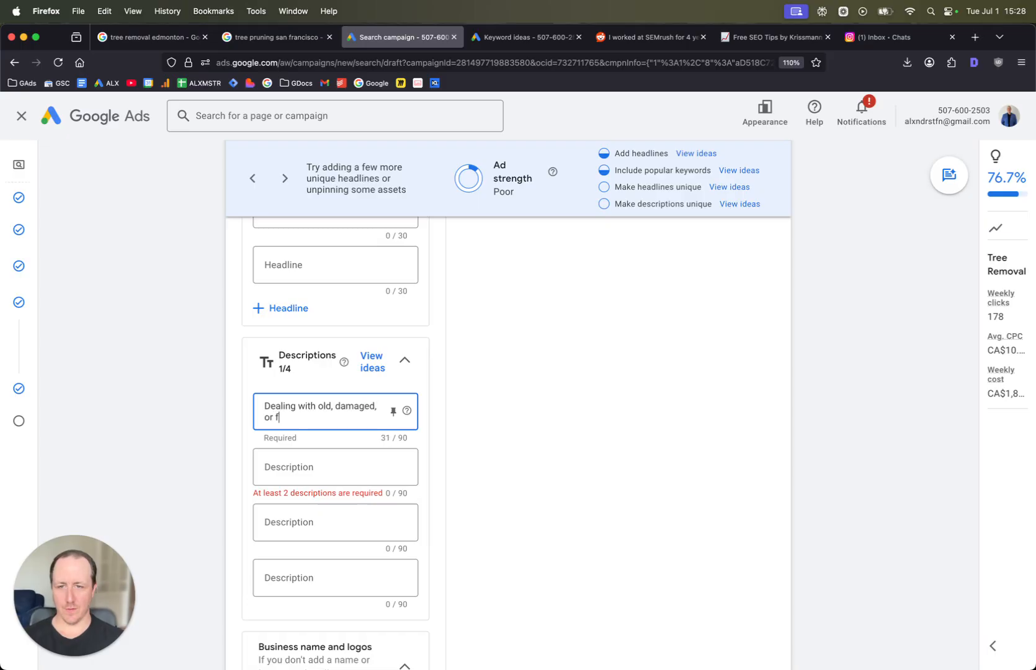
{"action": "type", "text": "allen trees?"}
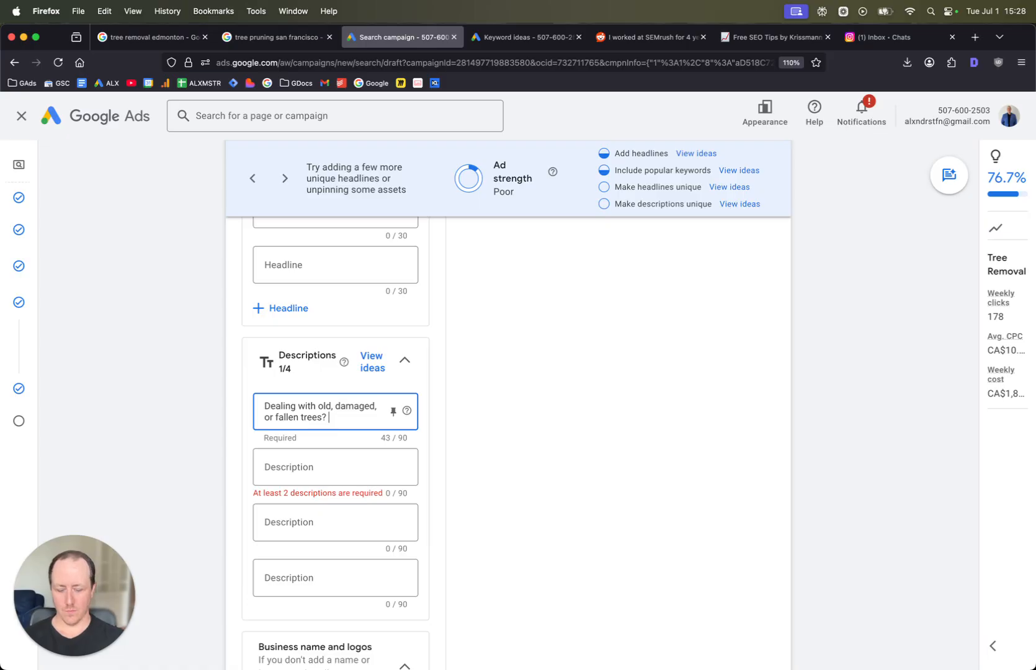
{"action": "type", "text": " Call us for"}
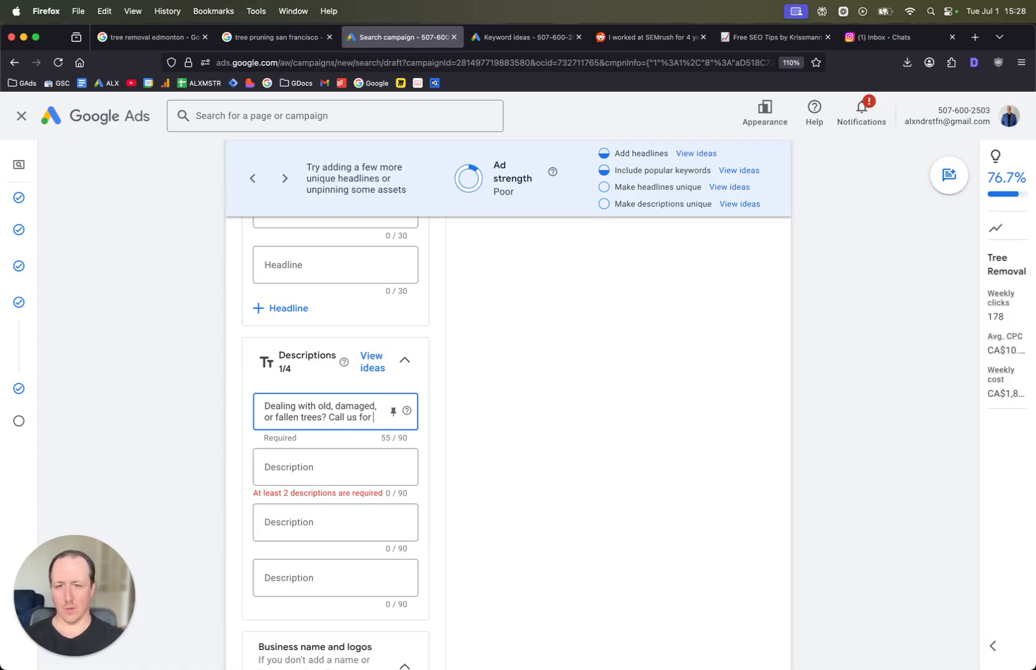
{"action": "type", "text": " tree removal in V"}
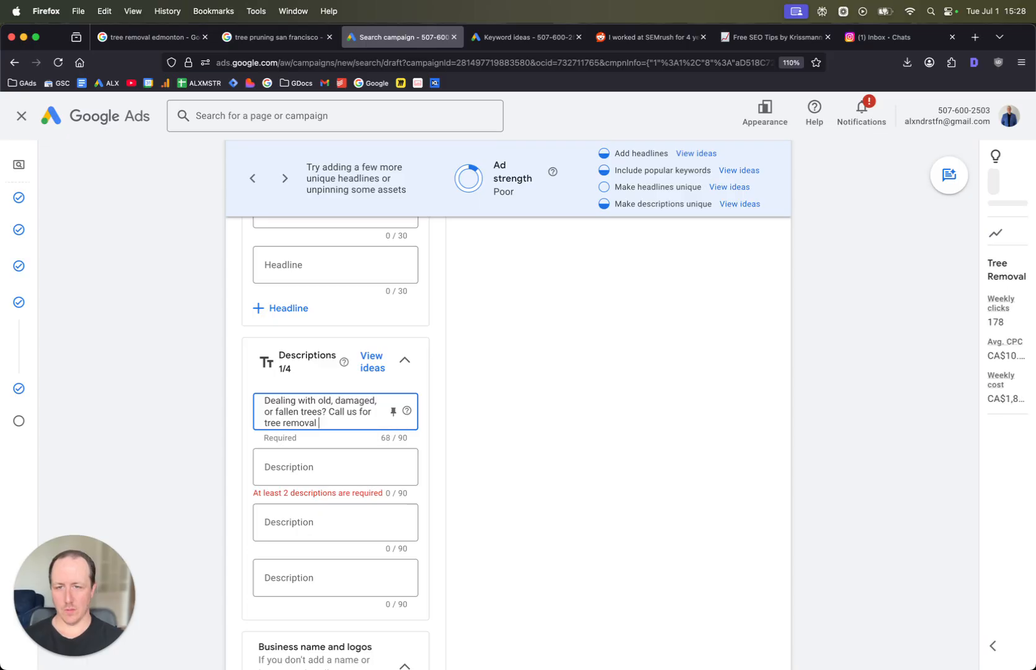
{"action": "key", "text": "BackSpace"}
{"action": "type", "text": "Napa, CA."}
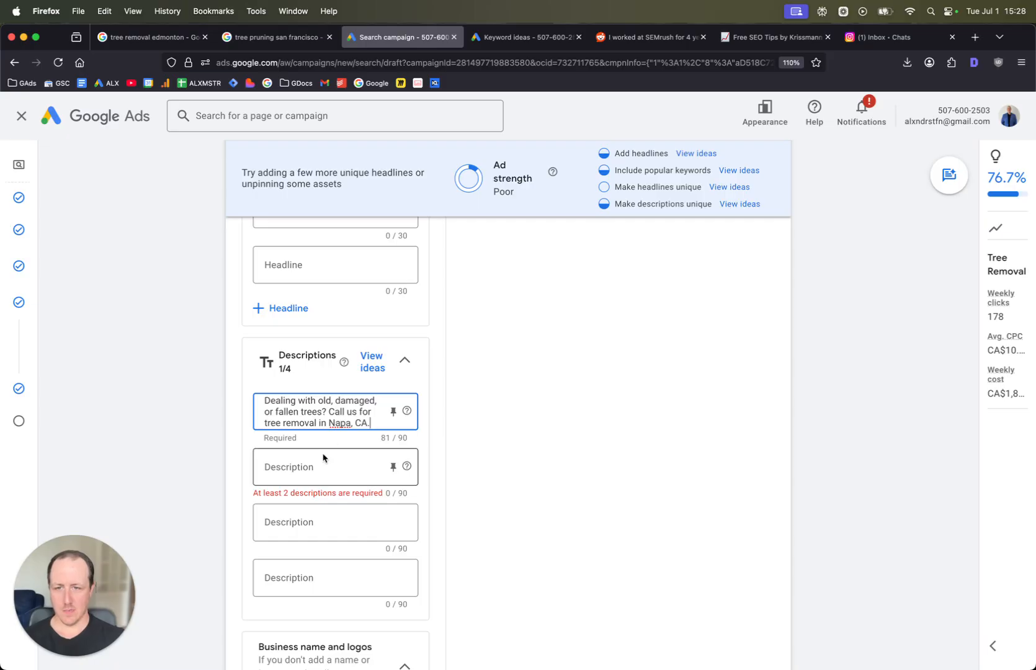
- Enter Napa's best tree removal service. We'll come remove any tree from your property. Call now. as the second description
{"action": "left_click", "coordinate": [323, 466]}
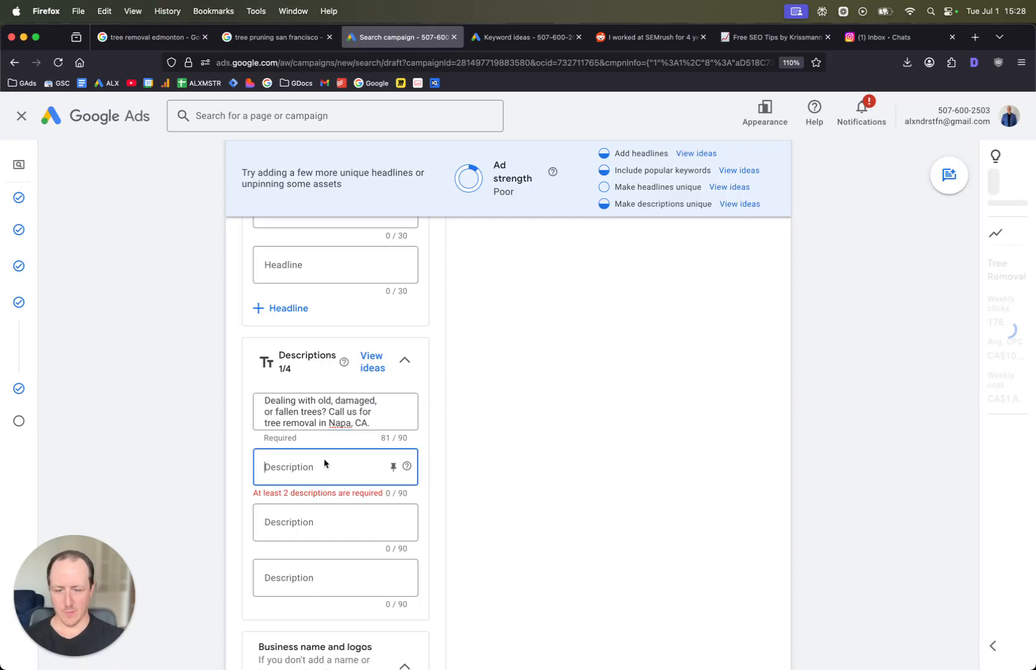
{"action": "type", "text": "Napa's best tree remocal s"}
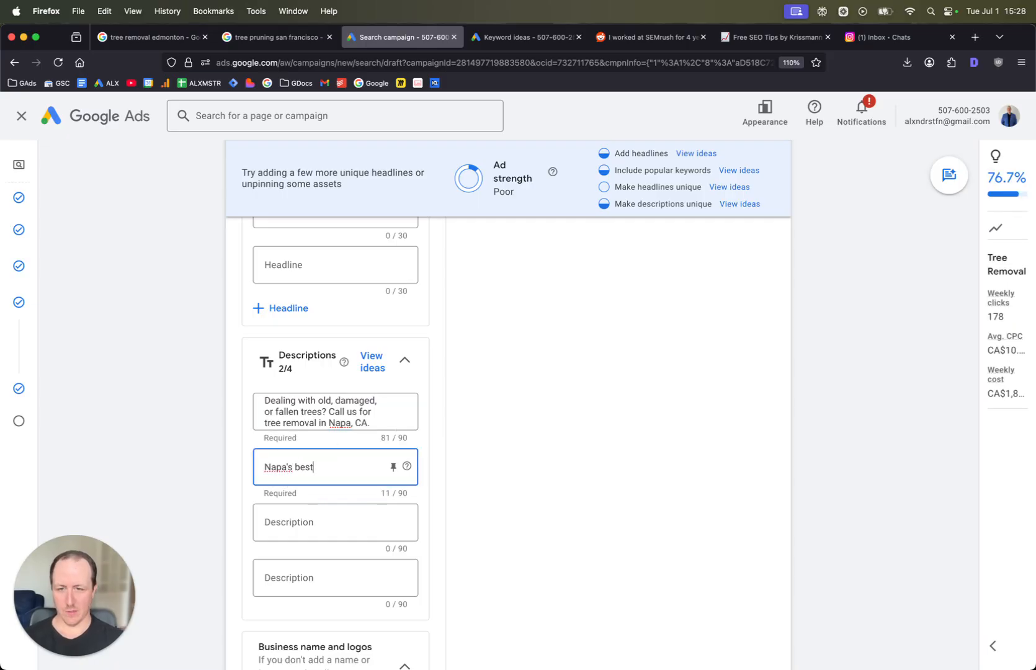
{"action": "key", "text": "BackSpace"}
{"action": "key", "text": "BackSpace"}
{"action": "key", "text": "BackSpace"}
{"action": "key", "text": "BackSpace"}
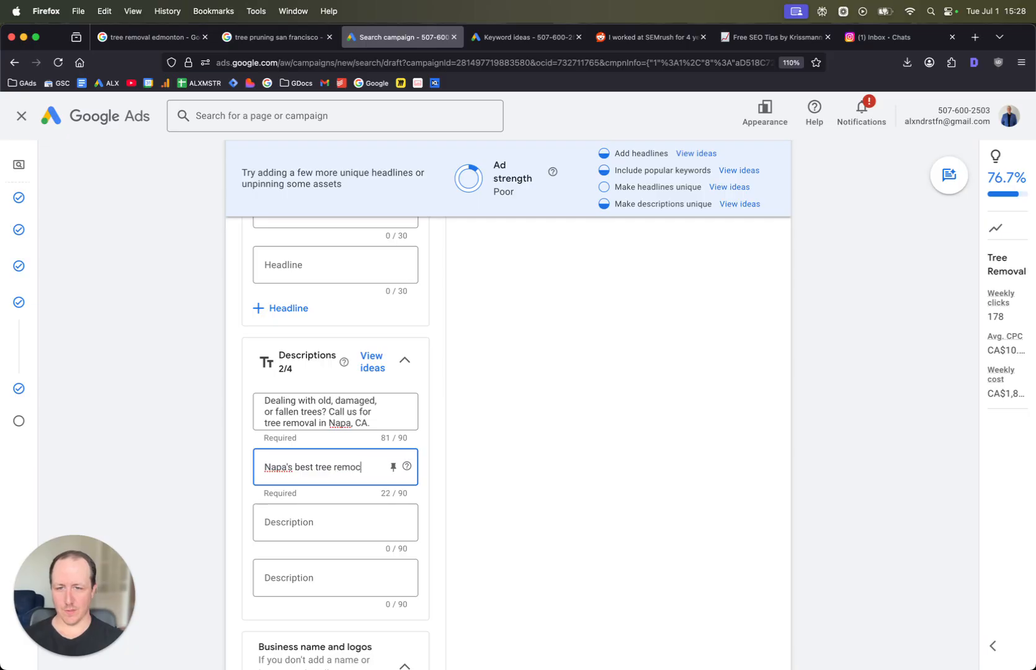
{"action": "type", "text": "al seriv"}
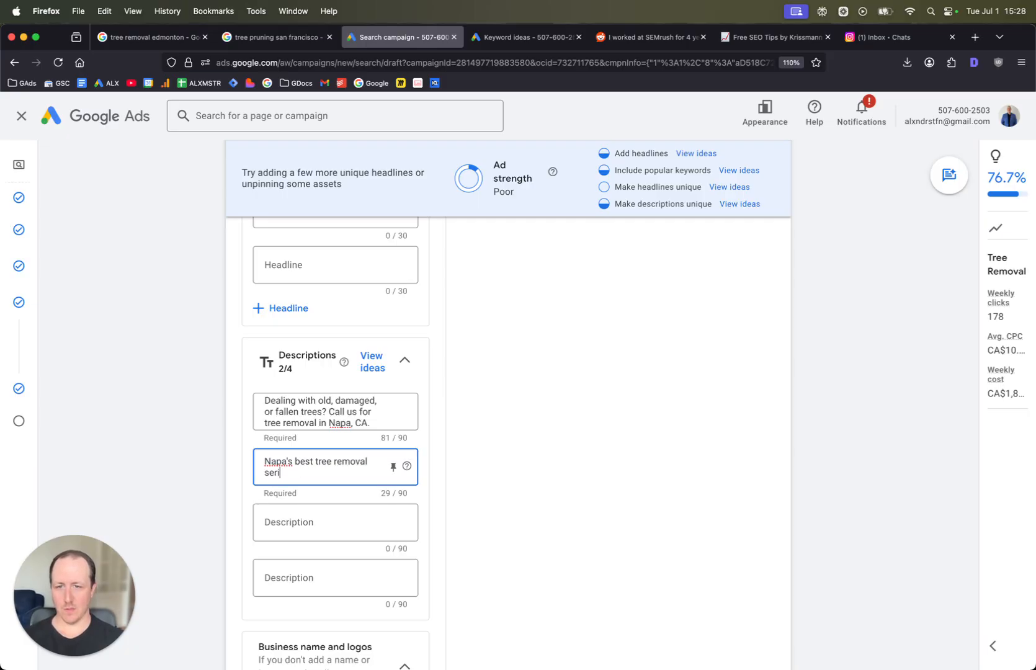
{"action": "key", "text": "BackSpace"}
{"action": "type", "text": "vice. We'll come remove any tree fr"}
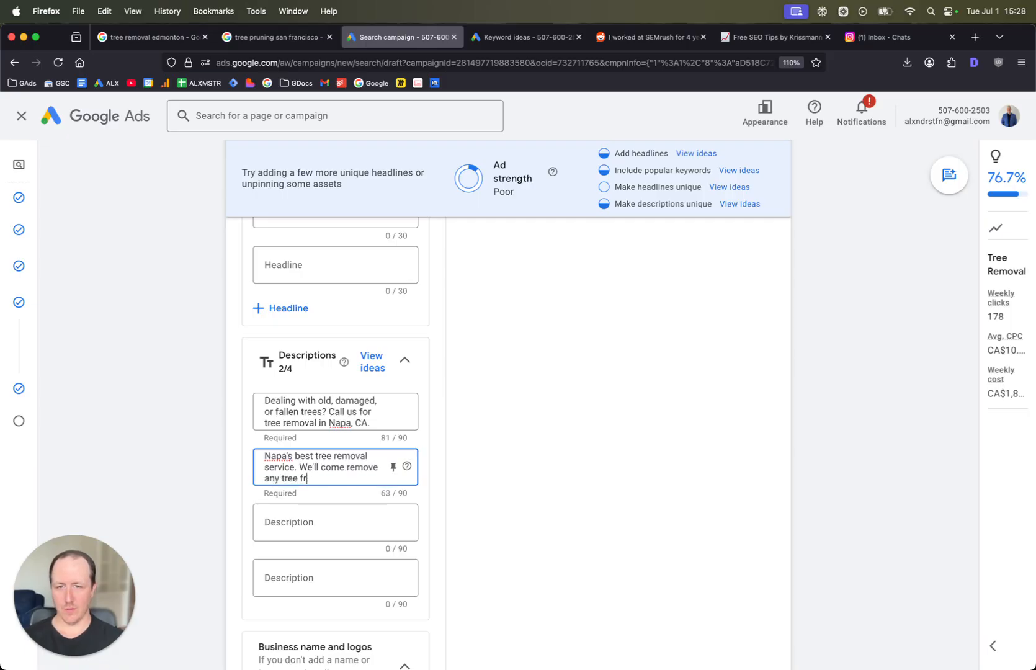
{"action": "type", "text": "om your property. Ca"}
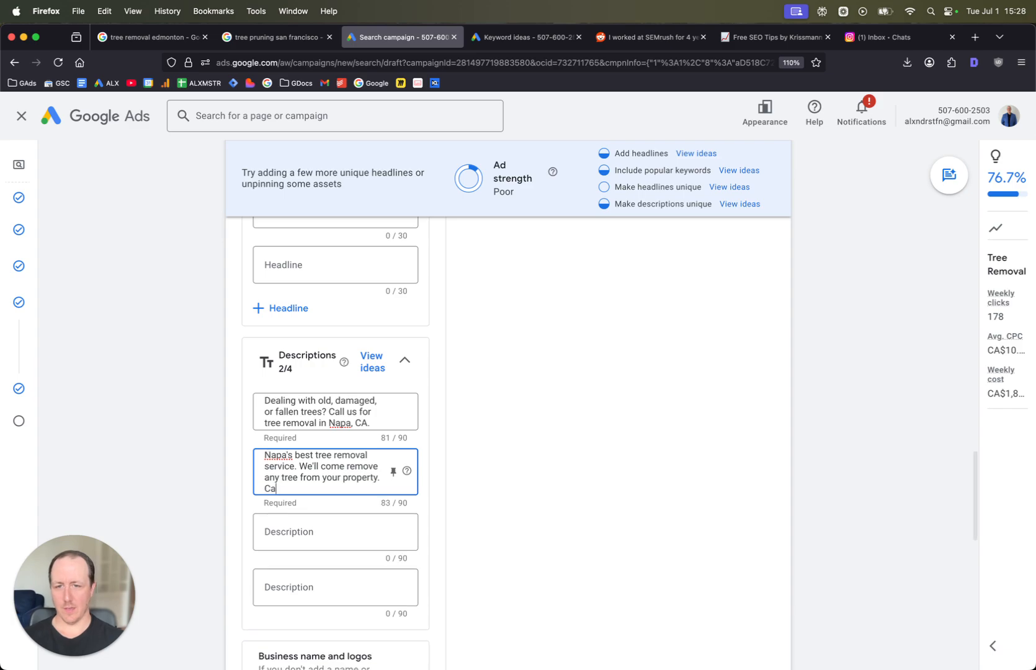
{"action": "type", "text": "ll now."}
{"action": "left_click", "coordinate": [541, 472]}
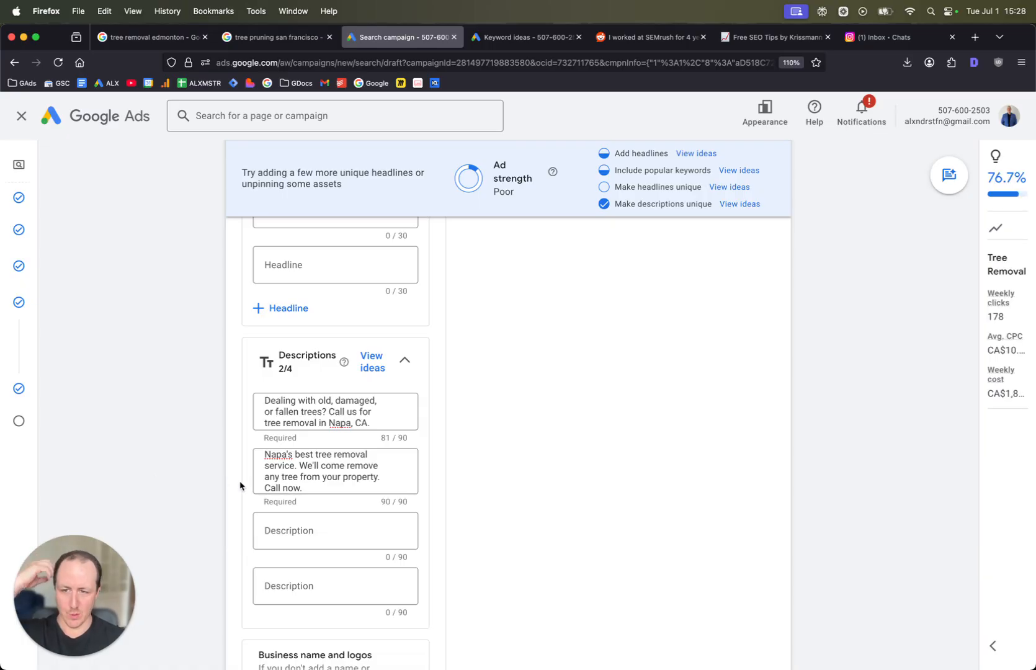
- Open a new sitelink for the ad and enter Pricing as its sitelink text
{"action": "scroll", "coordinate": [322, 469], "scroll_direction": "down", "scroll_amount": 2}
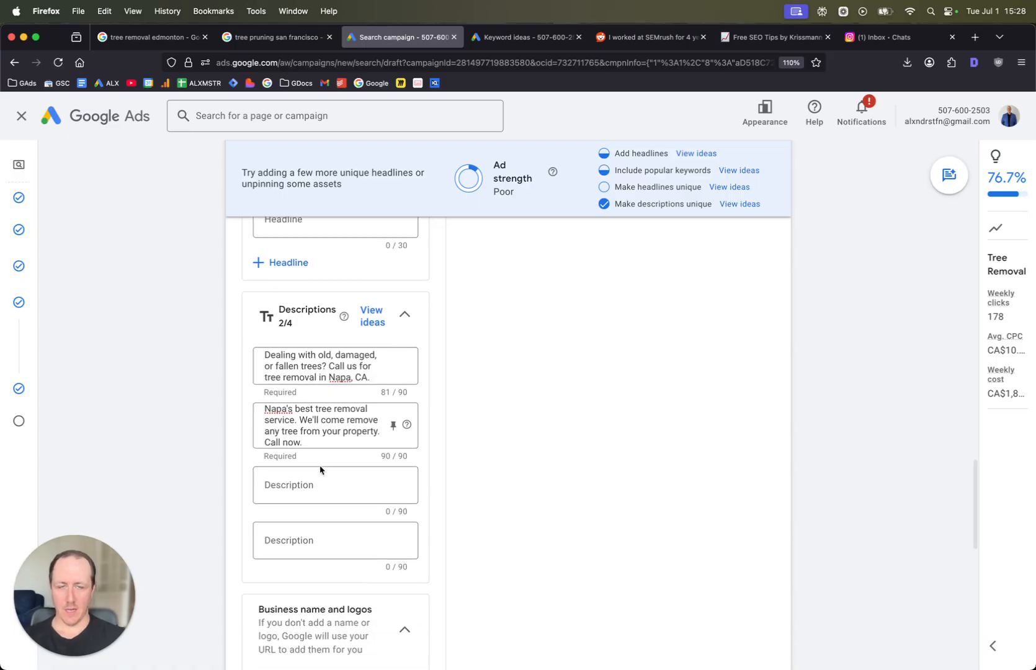
{"action": "scroll", "coordinate": [334, 462], "scroll_direction": "down", "scroll_amount": 5}
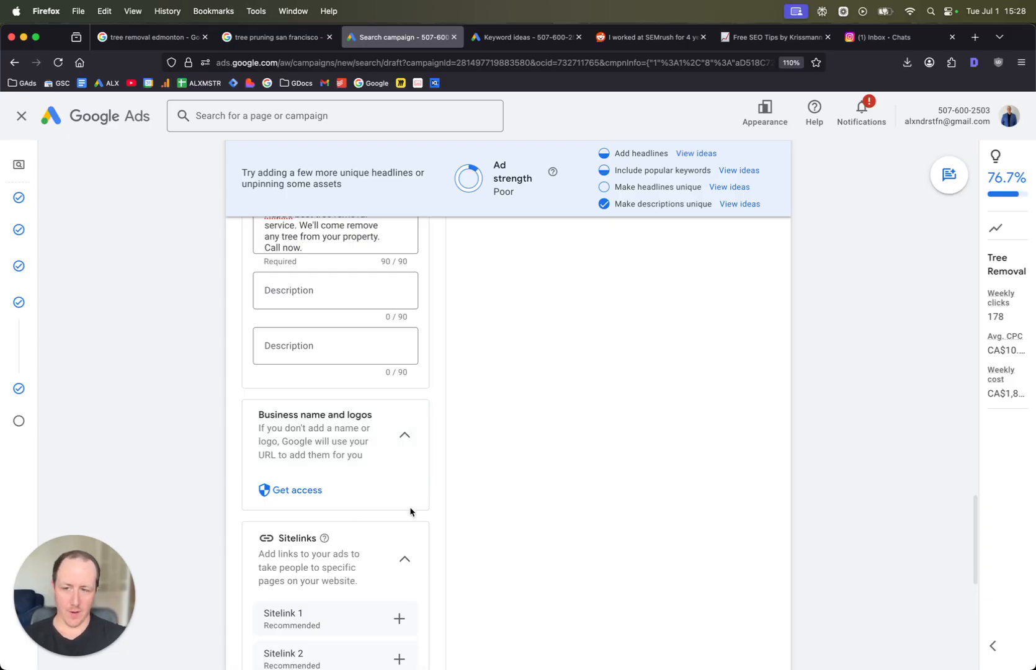
{"action": "scroll", "coordinate": [428, 440], "scroll_direction": "down", "scroll_amount": 2}
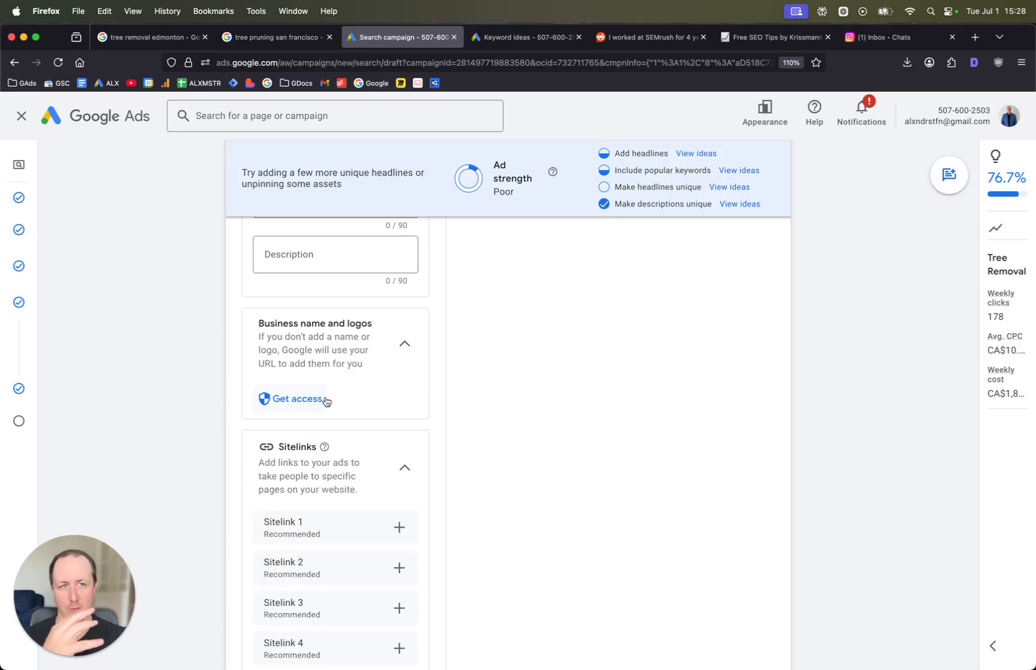
{"action": "scroll", "coordinate": [384, 422], "scroll_direction": "down", "scroll_amount": 3}
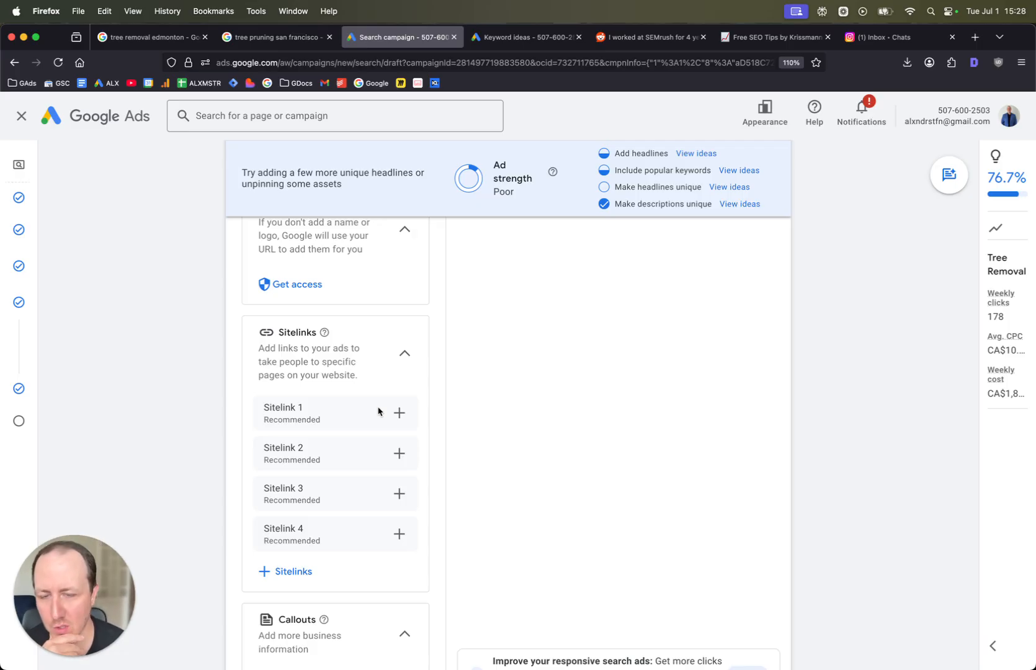
{"action": "left_click", "coordinate": [399, 415]}
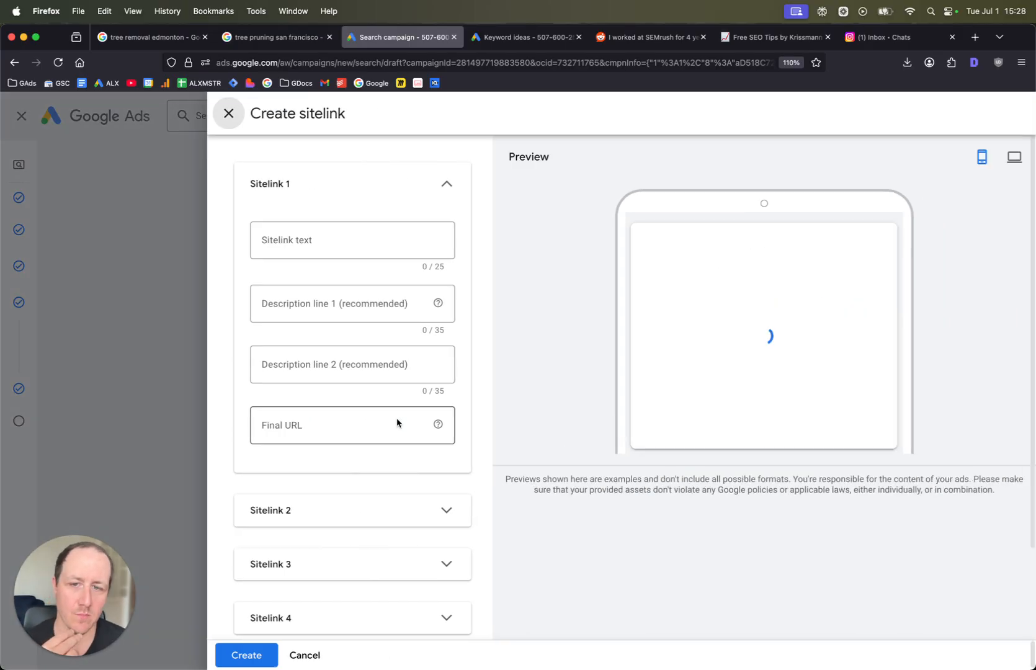
{"action": "left_click", "coordinate": [381, 250]}
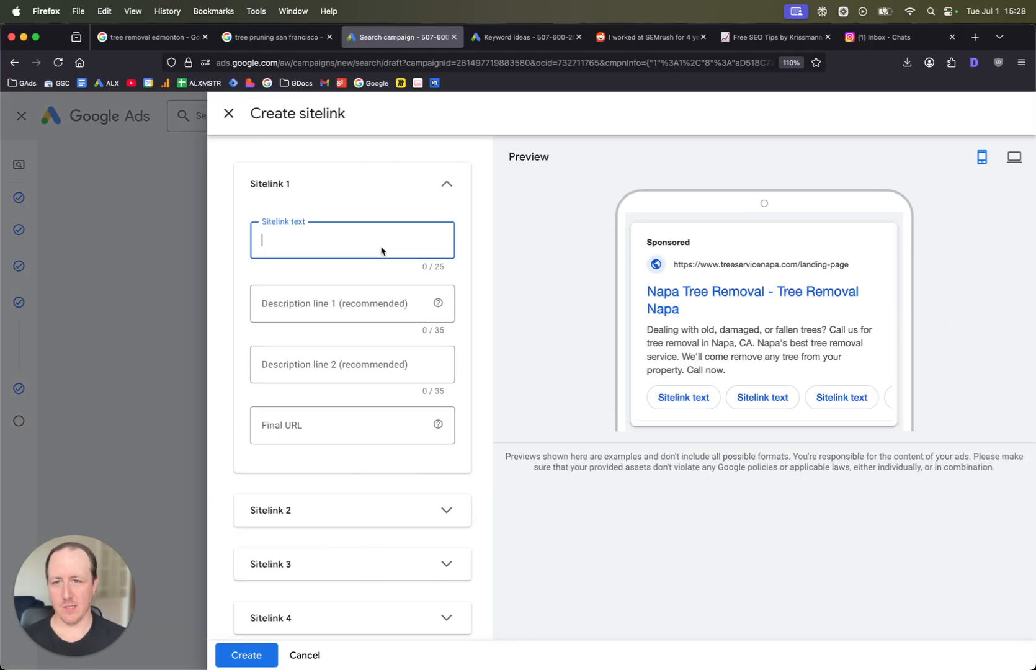
{"action": "type", "text": "Pricing"}
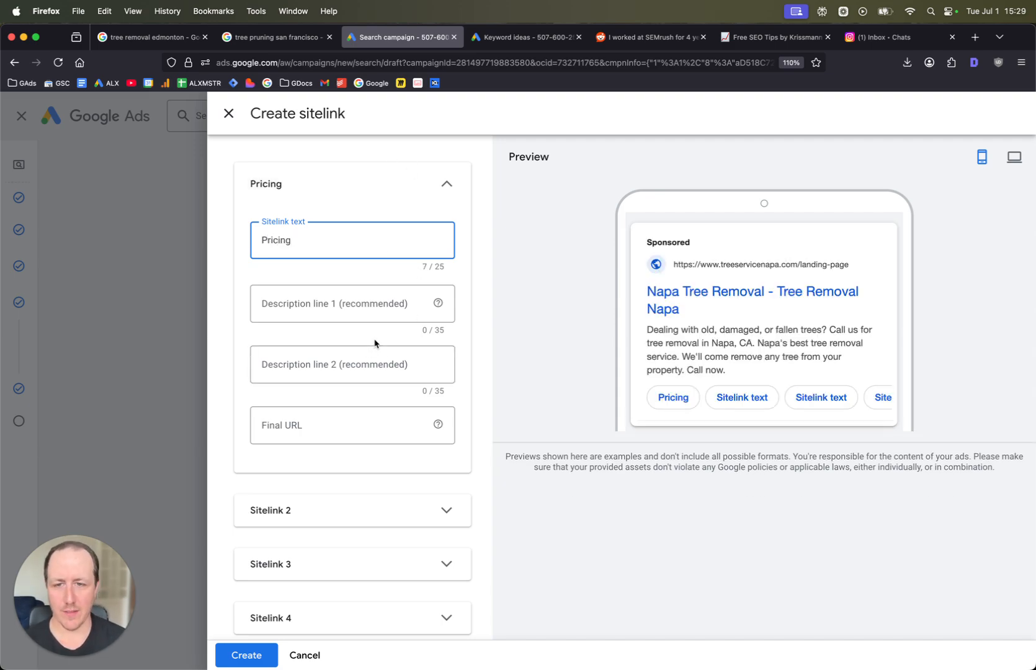
- Change the sitelink text to Book Tree Service Now, then close the sitelink dialog without creating it
{"action": "scroll", "coordinate": [707, 409], "scroll_direction": "up", "scroll_amount": 2}
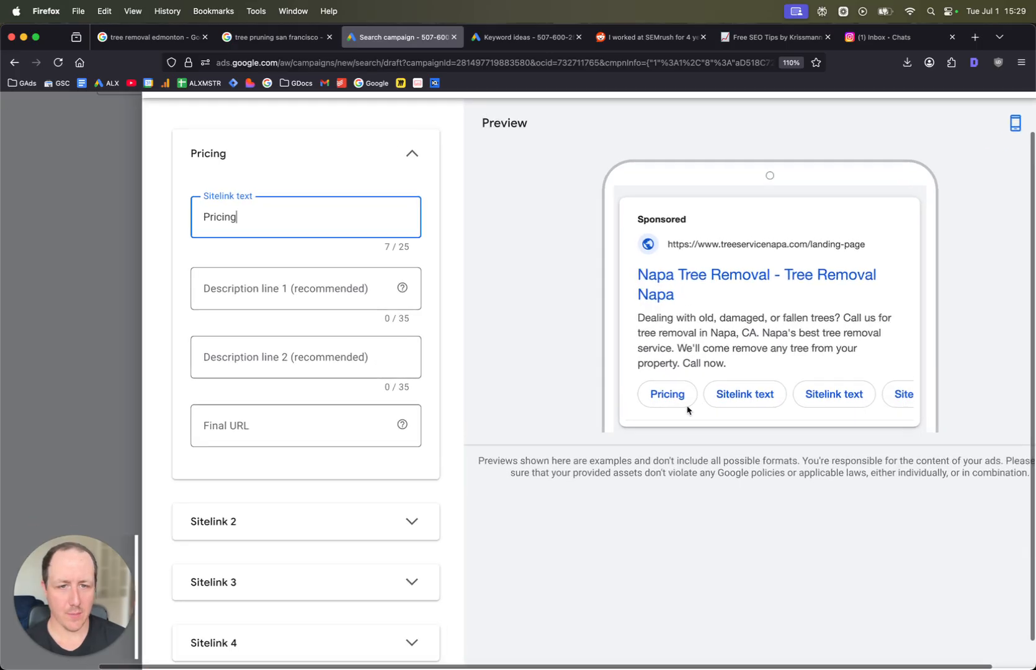
{"action": "scroll", "coordinate": [687, 409], "scroll_direction": "up", "scroll_amount": 1}
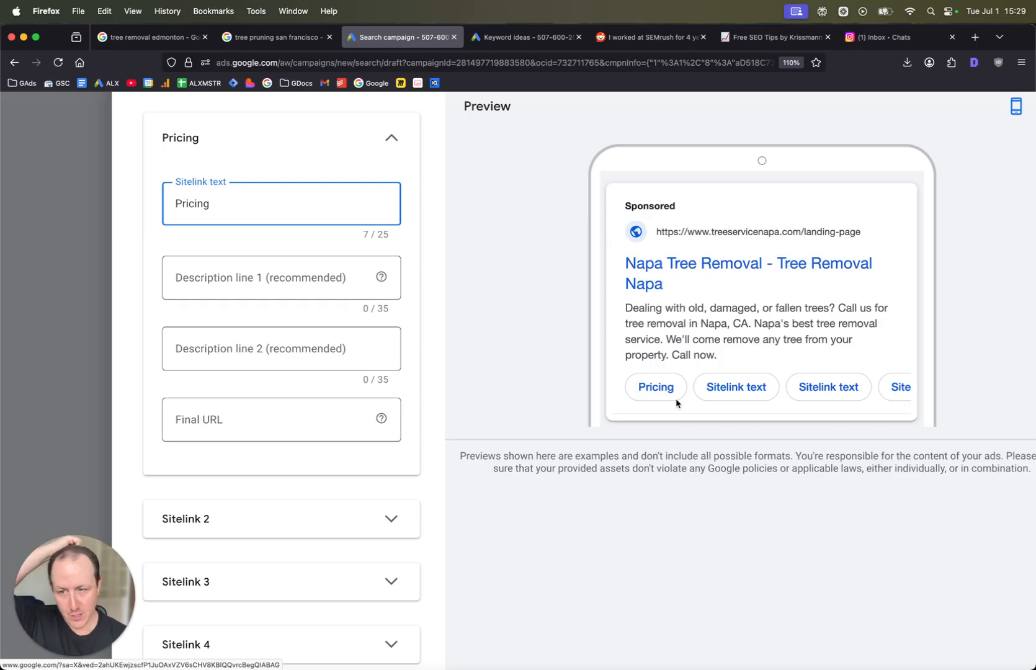
{"action": "double_click", "coordinate": [297, 203]}
{"action": "type", "text": "Book"}
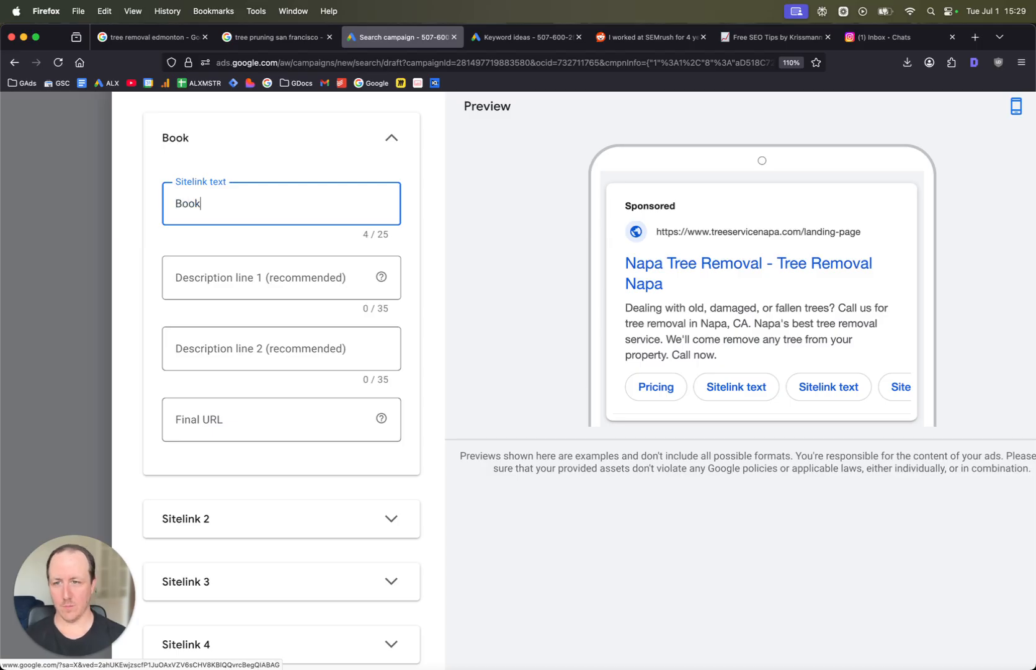
{"action": "type", "text": " Tree Se"}
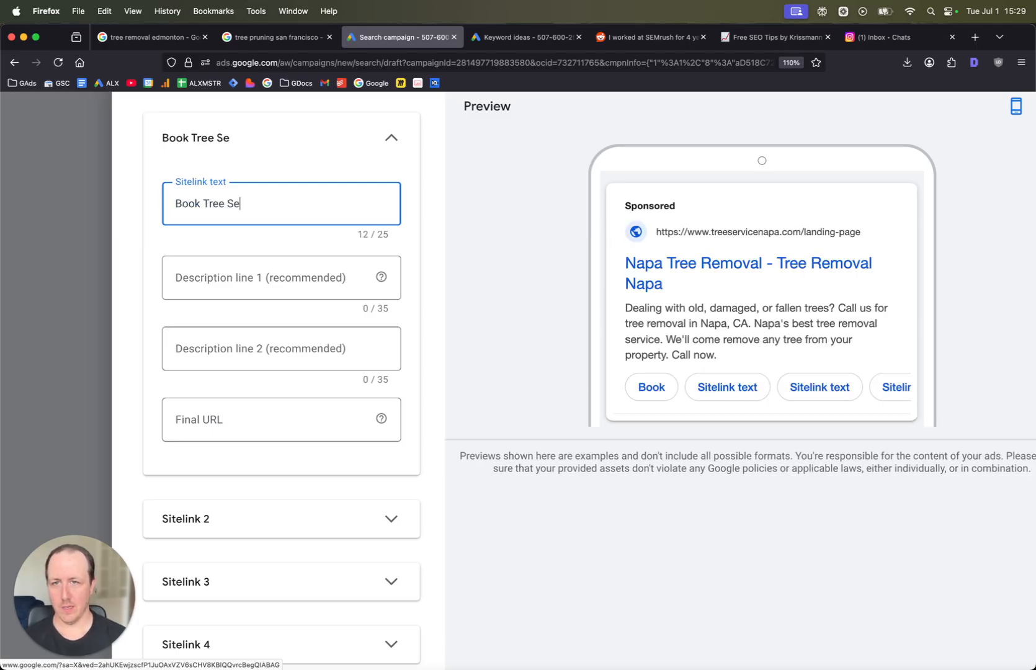
{"action": "type", "text": "rvice Now"}
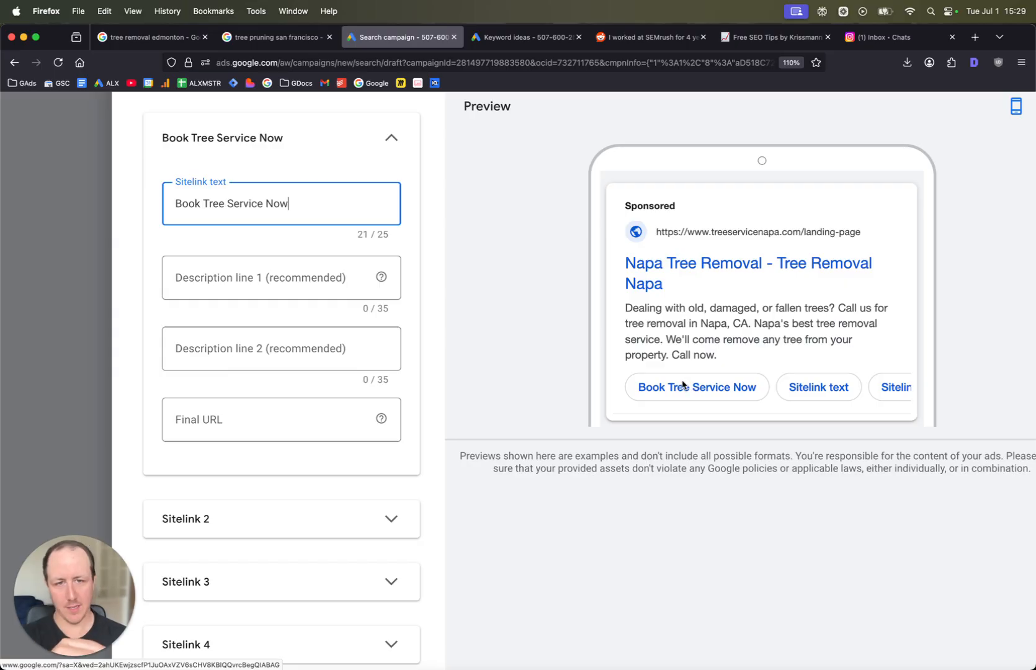
{"action": "left_click", "coordinate": [91, 330]}
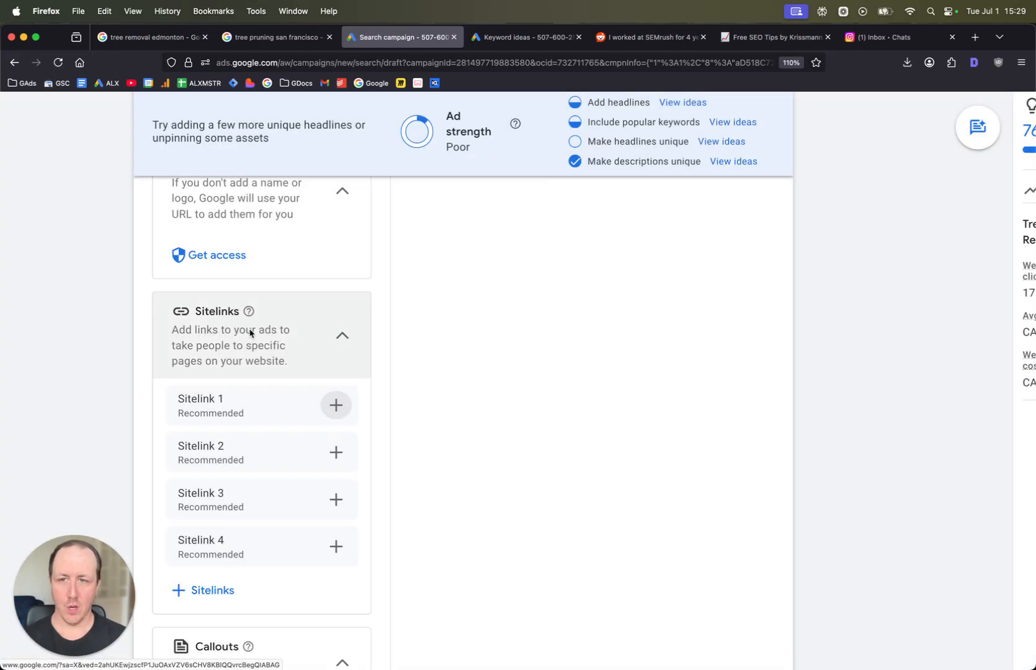
- Open a new campaign-level callout and enter Serving all of Napa as the first callout text
{"action": "scroll", "coordinate": [319, 391], "scroll_direction": "down", "scroll_amount": 5}
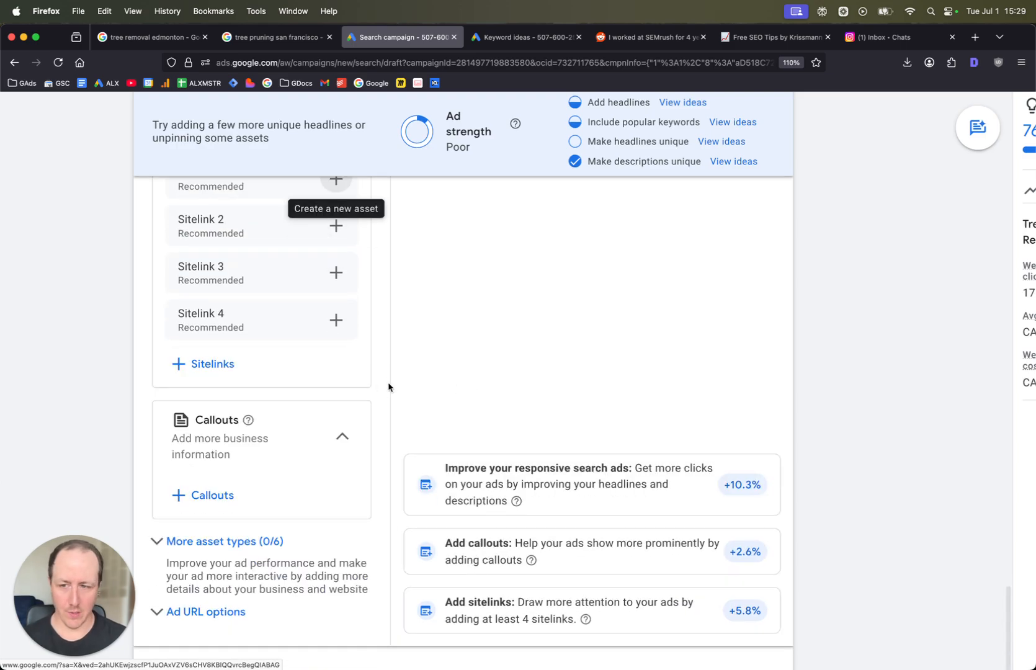
{"action": "scroll", "coordinate": [279, 403], "scroll_direction": "down", "scroll_amount": 1}
{"action": "left_click", "coordinate": [199, 428]}
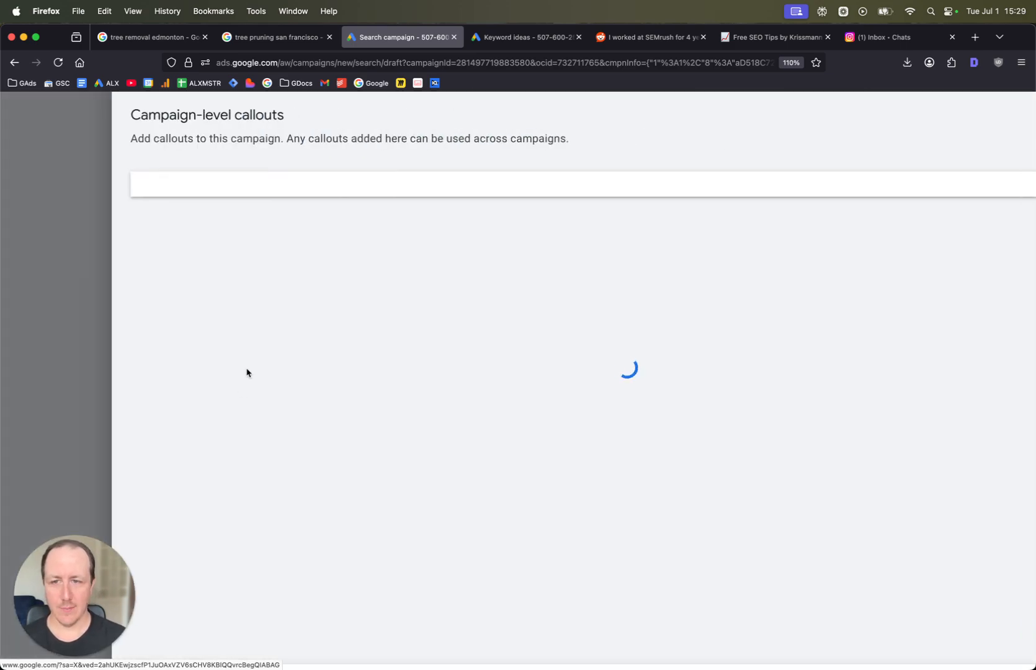
{"action": "left_click", "coordinate": [190, 544]}
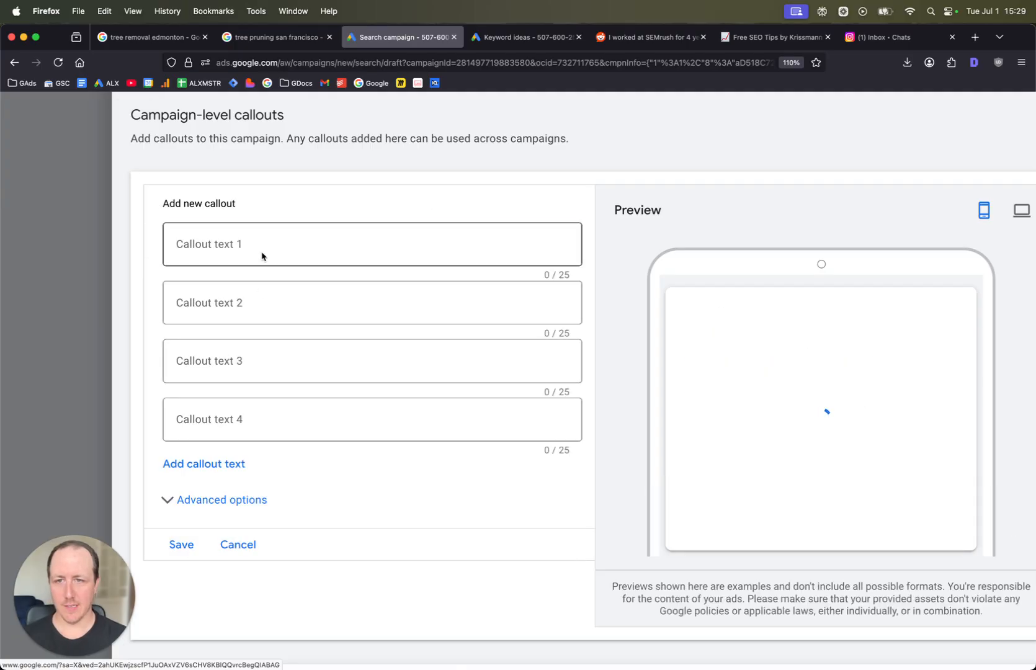
{"action": "left_click", "coordinate": [262, 255]}
{"action": "type", "text": "Serving a"}
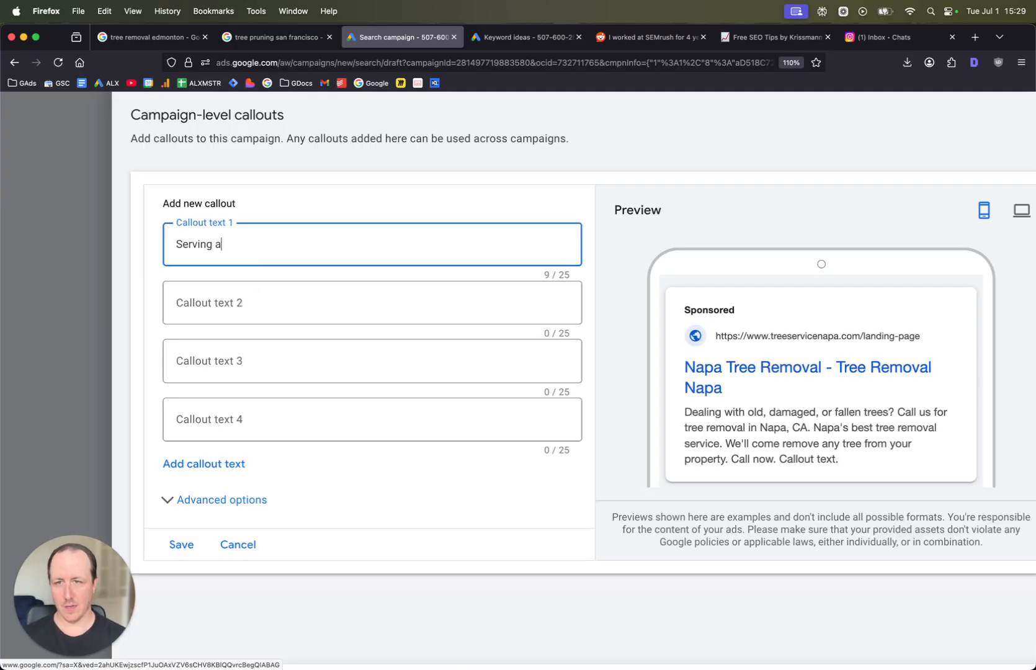
{"action": "type", "text": "ll of Napap"}
{"action": "key", "text": "Tab"}
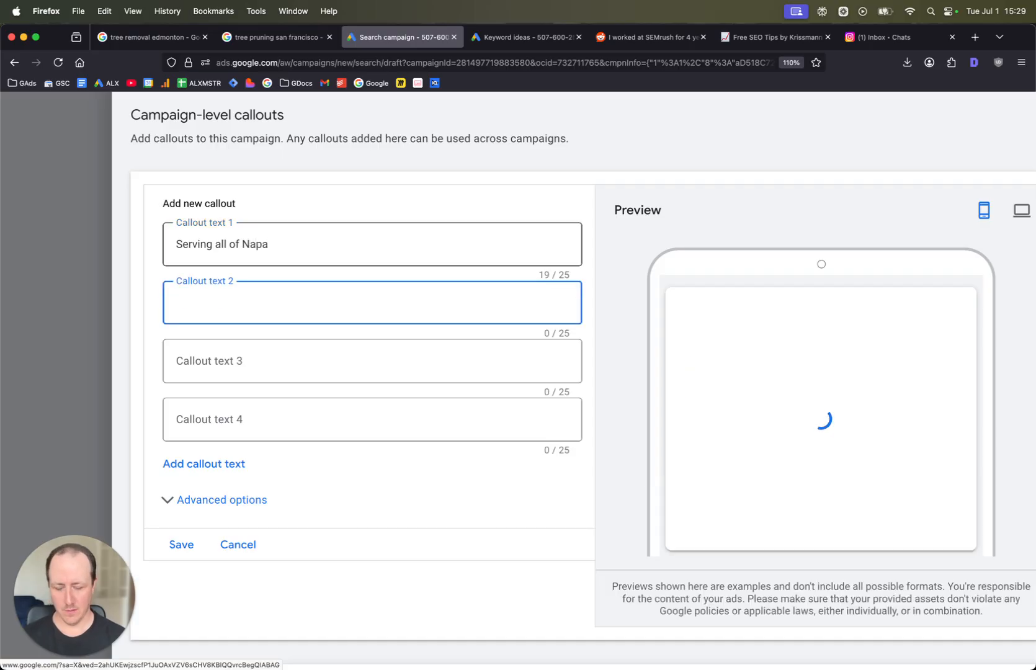
- Enter Napa tree removal as the second callout text, then cancel and close the callouts dialog
{"action": "type", "text": "Napa tree remo"}
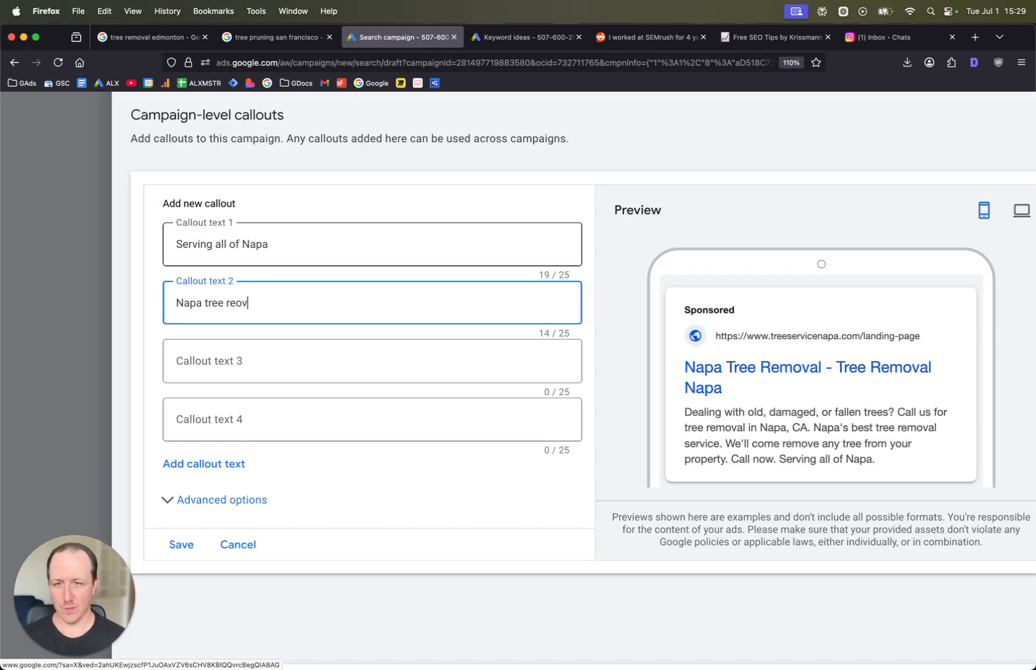
{"action": "type", "text": "val"}
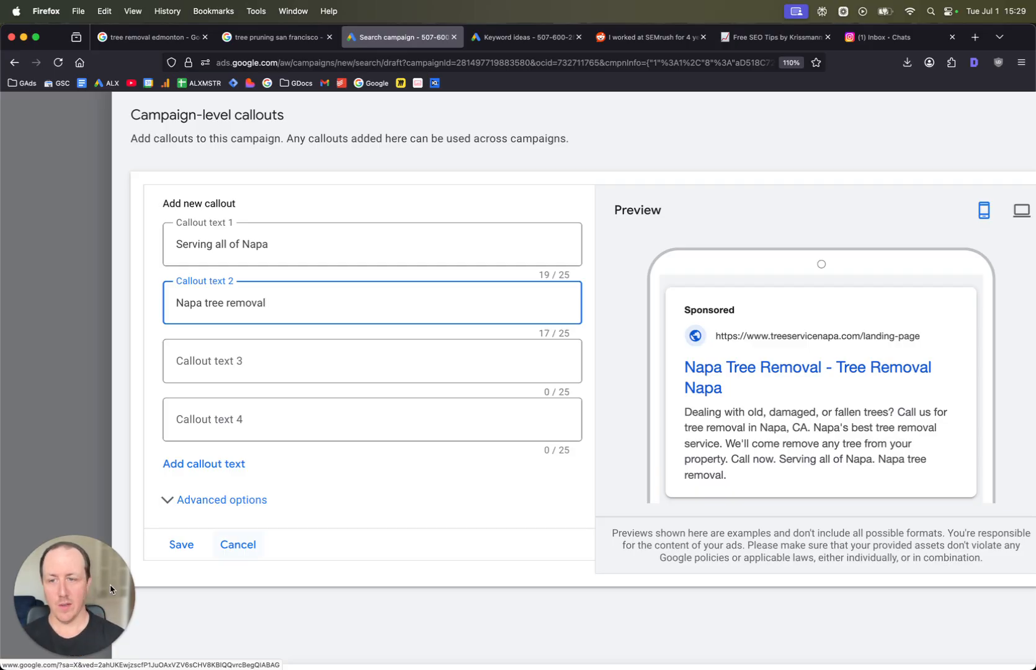
{"action": "left_click", "coordinate": [262, 551]}
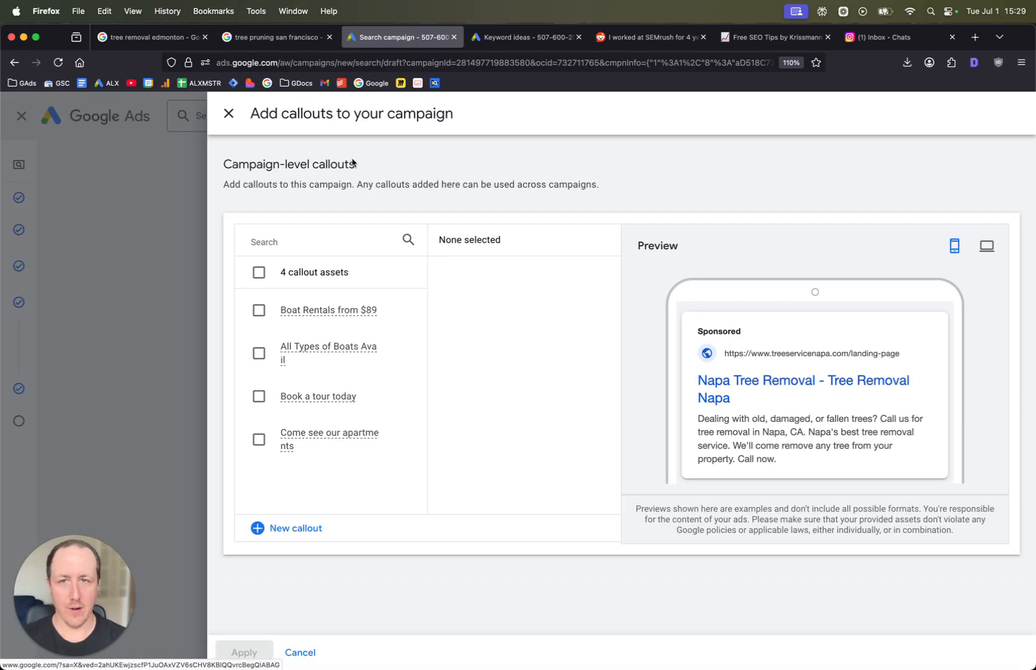
{"action": "left_click", "coordinate": [230, 114]}
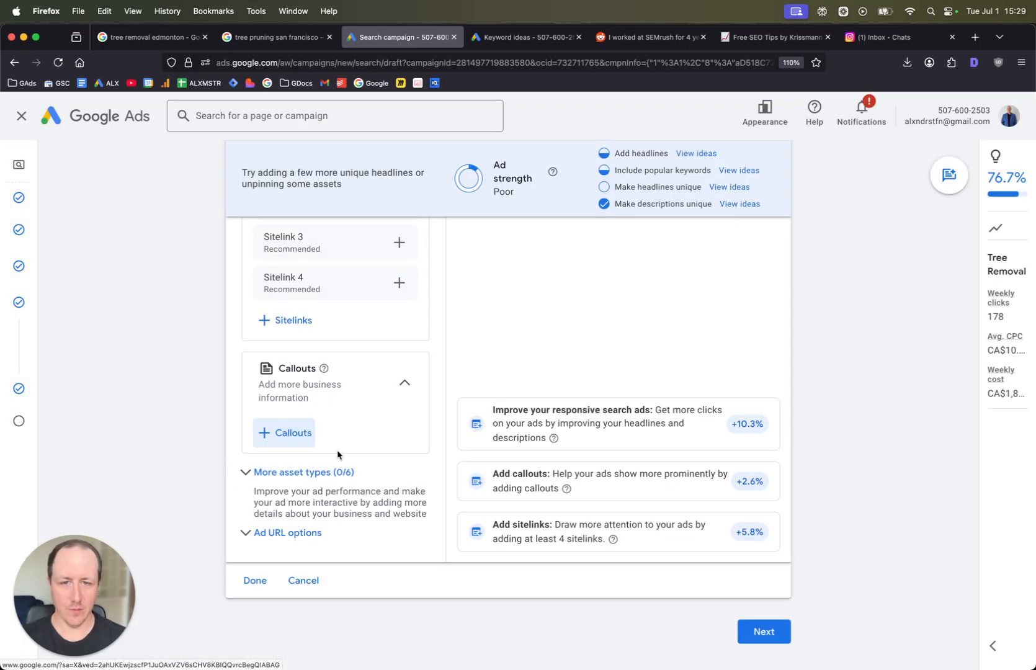
- Expand the More asset types section and review the extra asset types available for the ad
{"action": "left_click", "coordinate": [330, 453]}
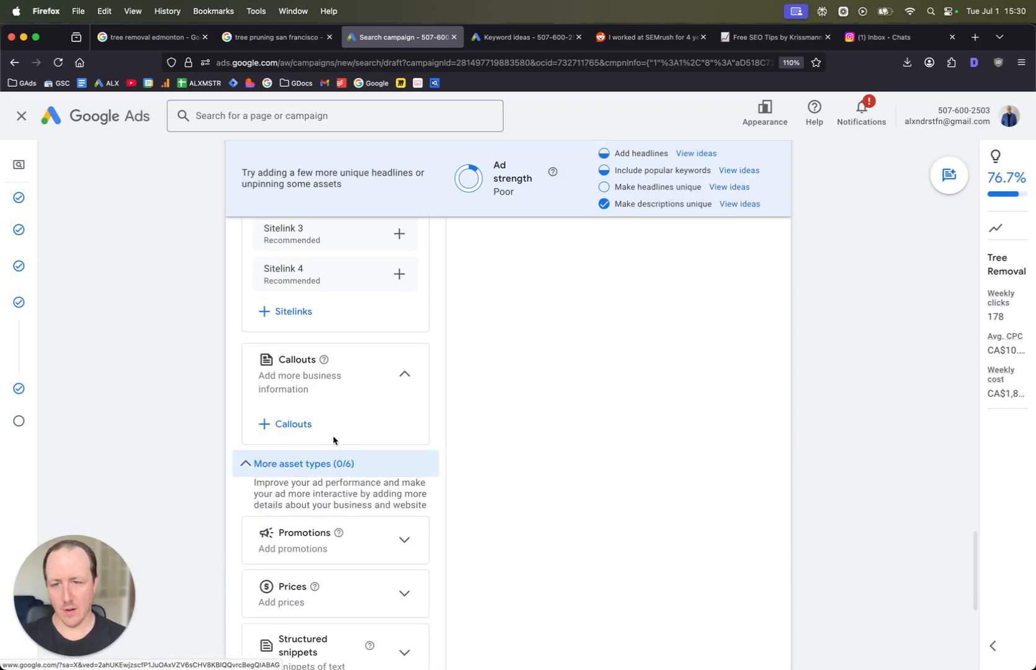
{"action": "scroll", "coordinate": [334, 441], "scroll_direction": "down", "scroll_amount": 3}
{"action": "scroll", "coordinate": [365, 448], "scroll_direction": "down", "scroll_amount": 1}
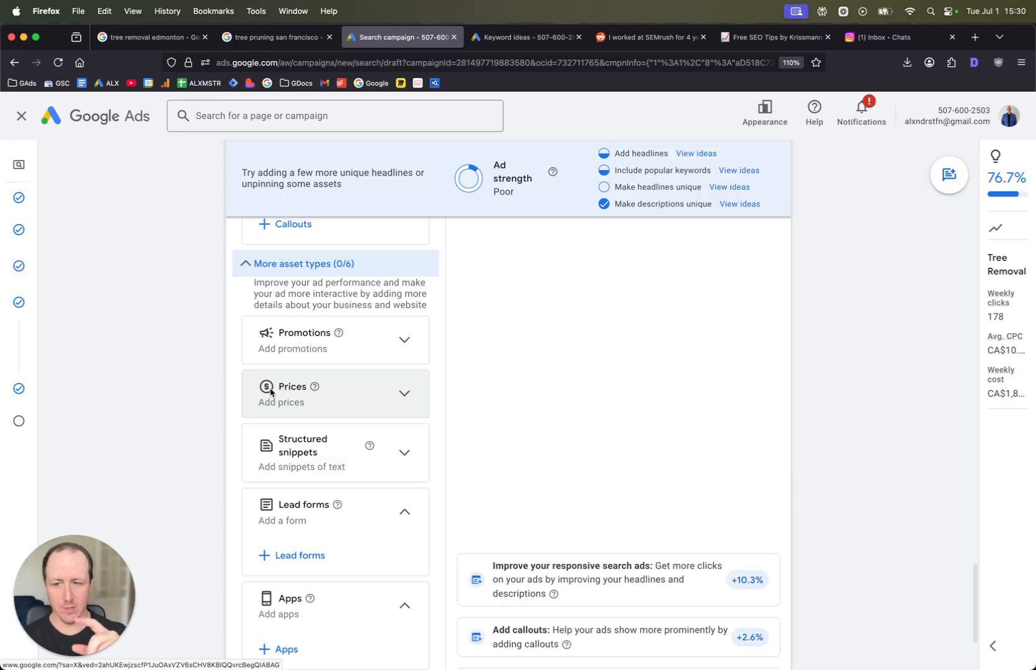
{"action": "scroll", "coordinate": [277, 409], "scroll_direction": "down", "scroll_amount": 2}
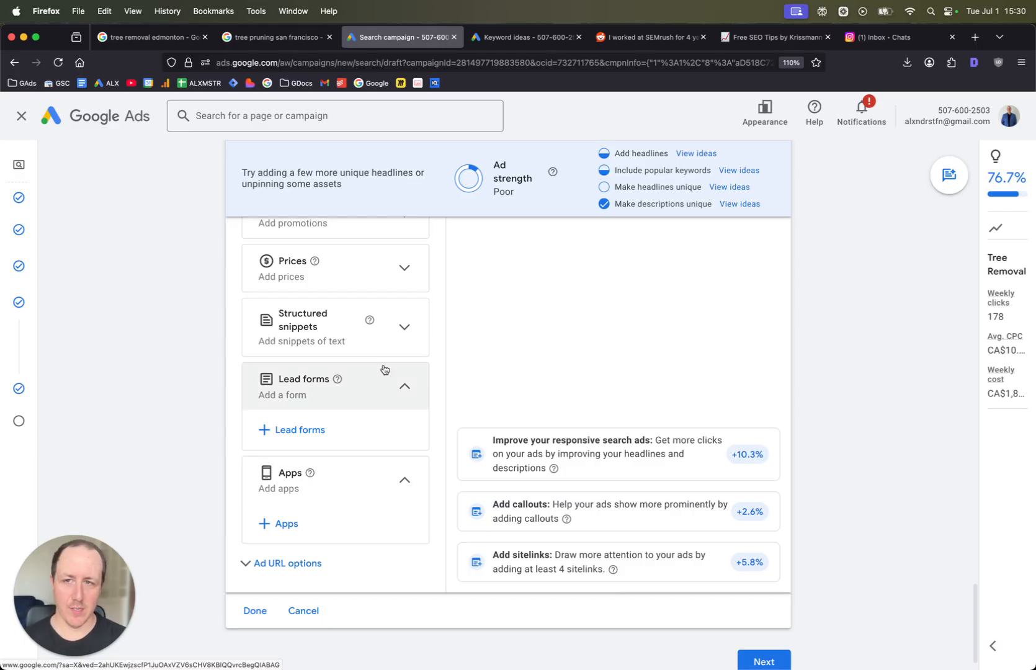
{"action": "scroll", "coordinate": [352, 432], "scroll_direction": "down", "scroll_amount": 1}
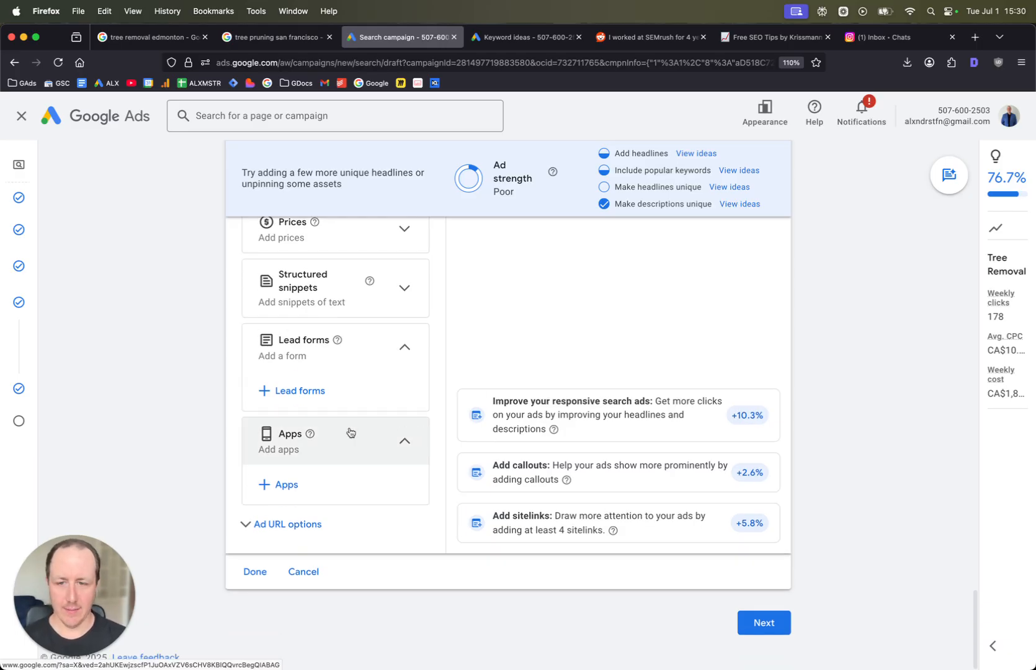
- Review the ad's headlines once more and continue to the Budget step
{"action": "scroll", "coordinate": [400, 427], "scroll_direction": "up", "scroll_amount": 10}
{"action": "scroll", "coordinate": [402, 426], "scroll_direction": "up", "scroll_amount": 10}
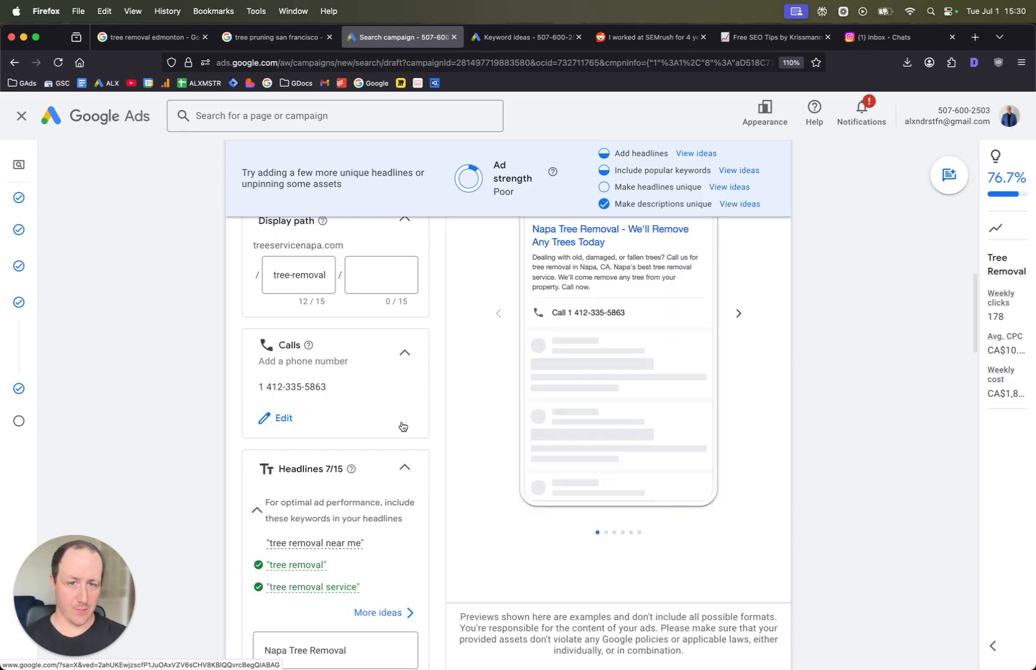
{"action": "scroll", "coordinate": [402, 424], "scroll_direction": "down", "scroll_amount": 8}
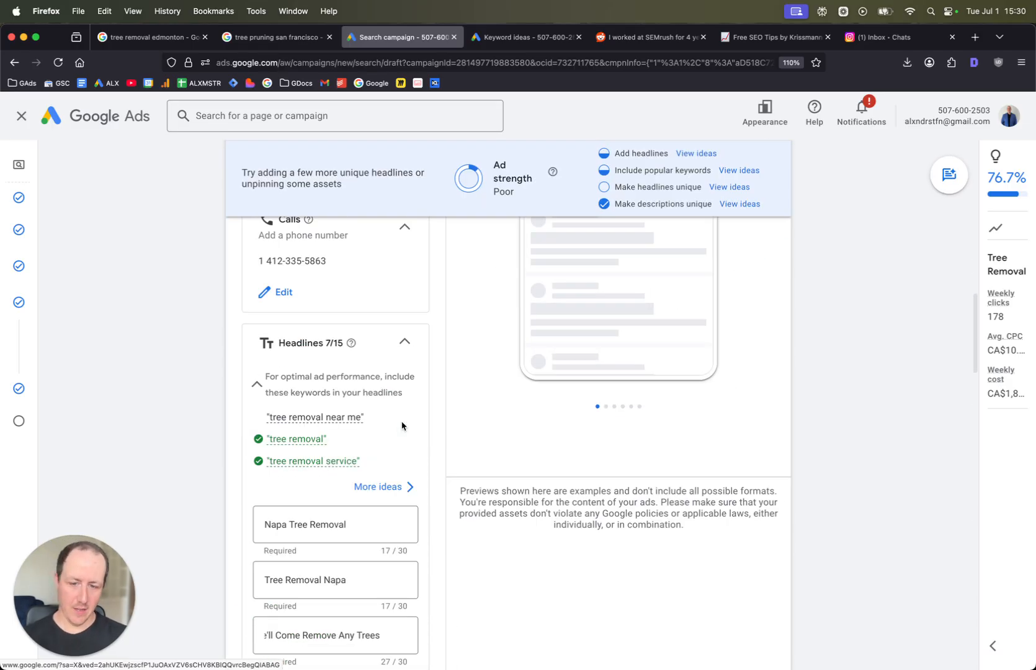
{"action": "scroll", "coordinate": [402, 427], "scroll_direction": "down", "scroll_amount": 20}
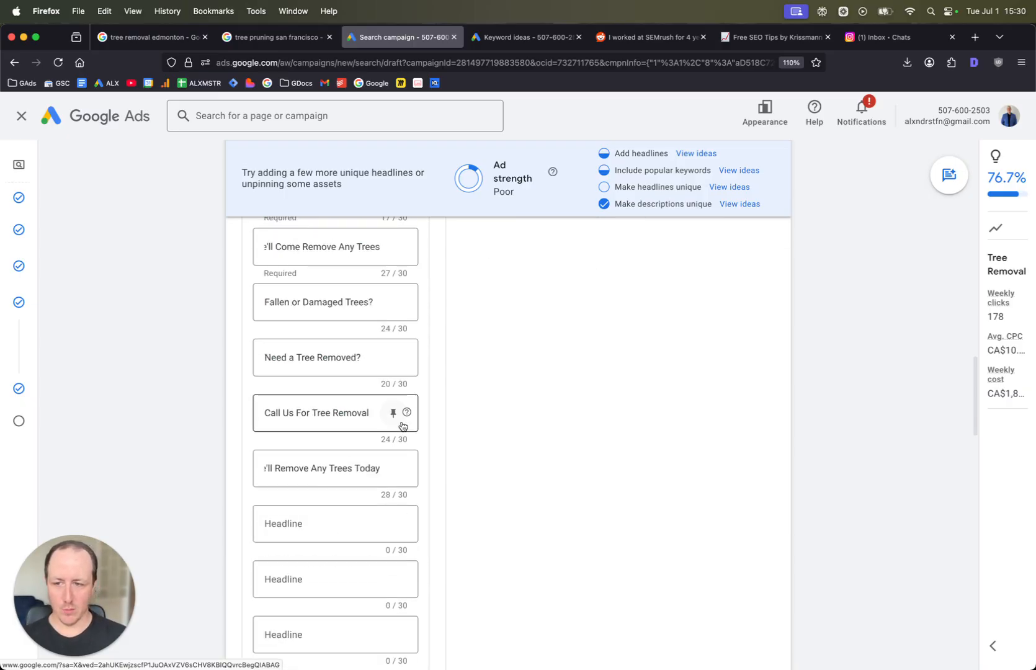
{"action": "scroll", "coordinate": [402, 426], "scroll_direction": "down", "scroll_amount": 3}
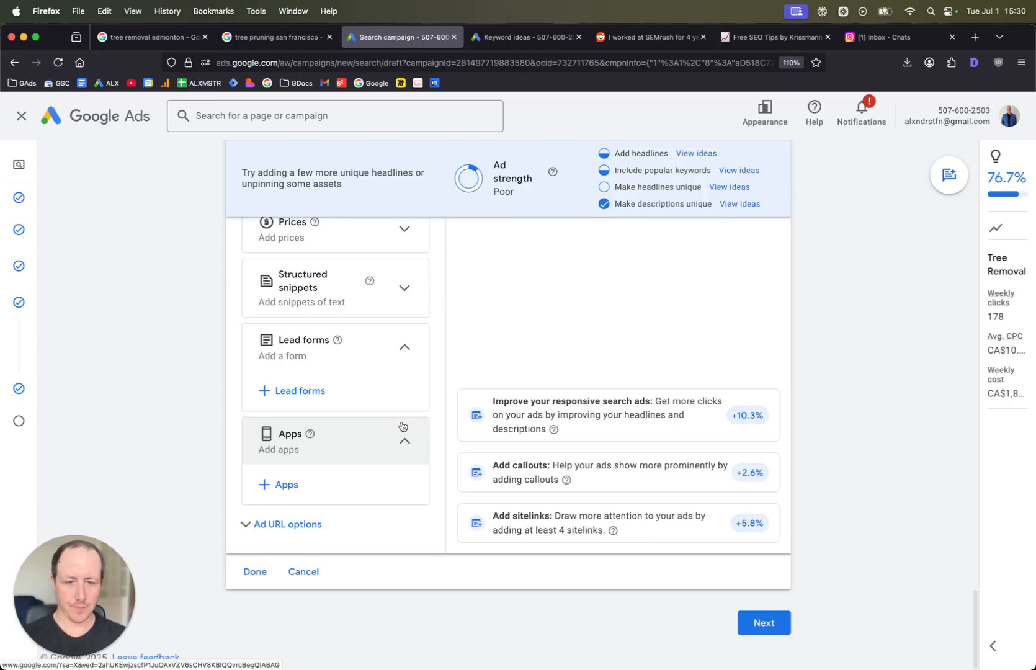
{"action": "left_click", "coordinate": [762, 632]}
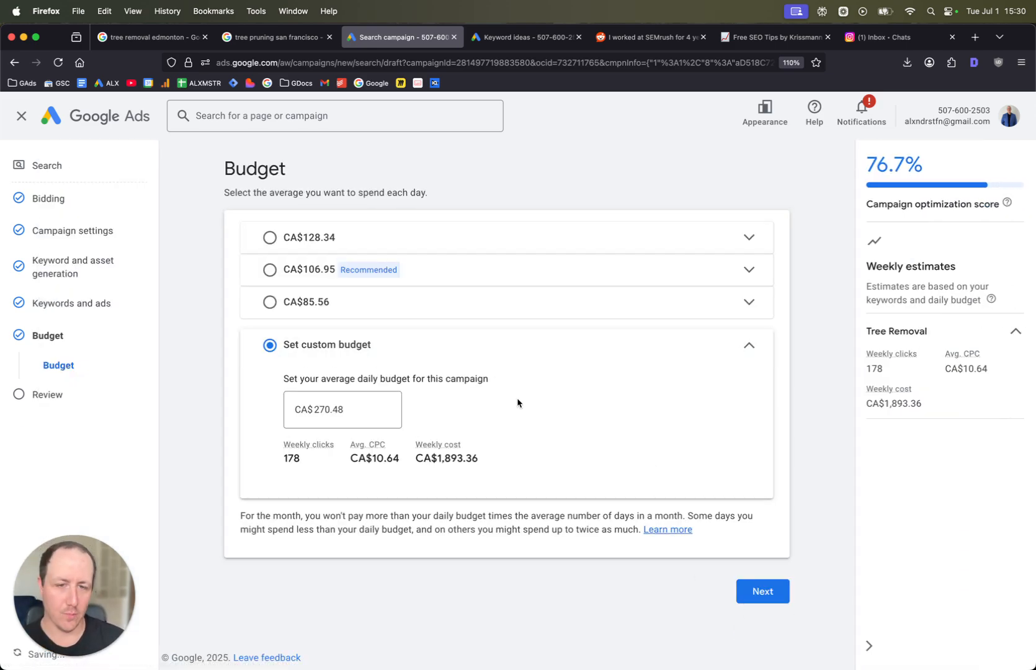
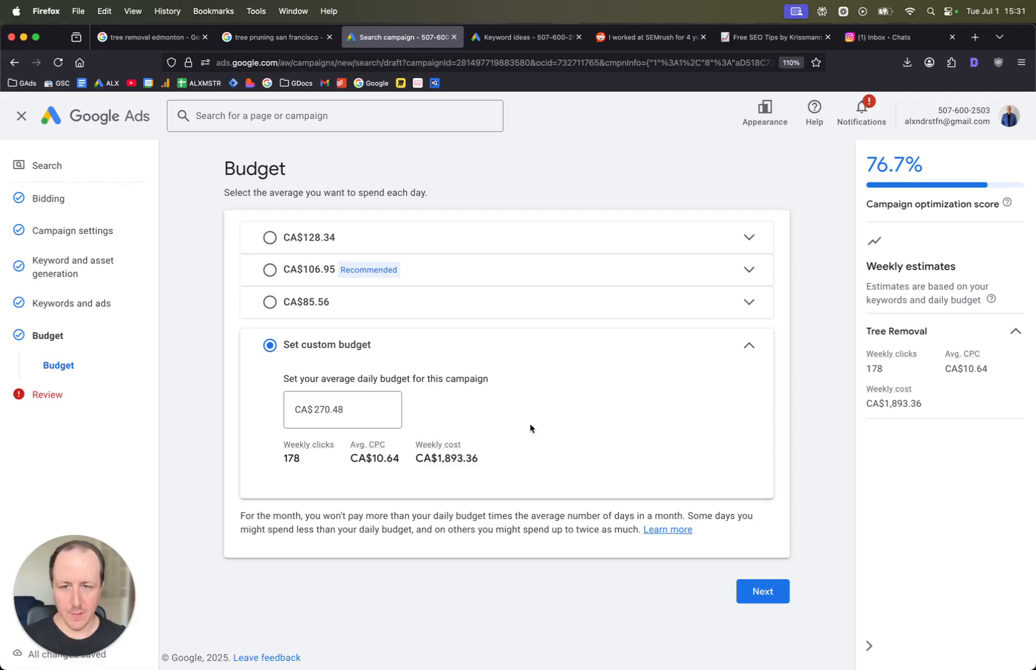
- Review the keyword ideas and their top-of-page bid ranges in the Keyword Planner tab
{"action": "left_click", "coordinate": [487, 43]}
{"action": "scroll", "coordinate": [659, 262], "scroll_direction": "down", "scroll_amount": 1}
{"action": "scroll", "coordinate": [689, 505], "scroll_direction": "up", "scroll_amount": 10}
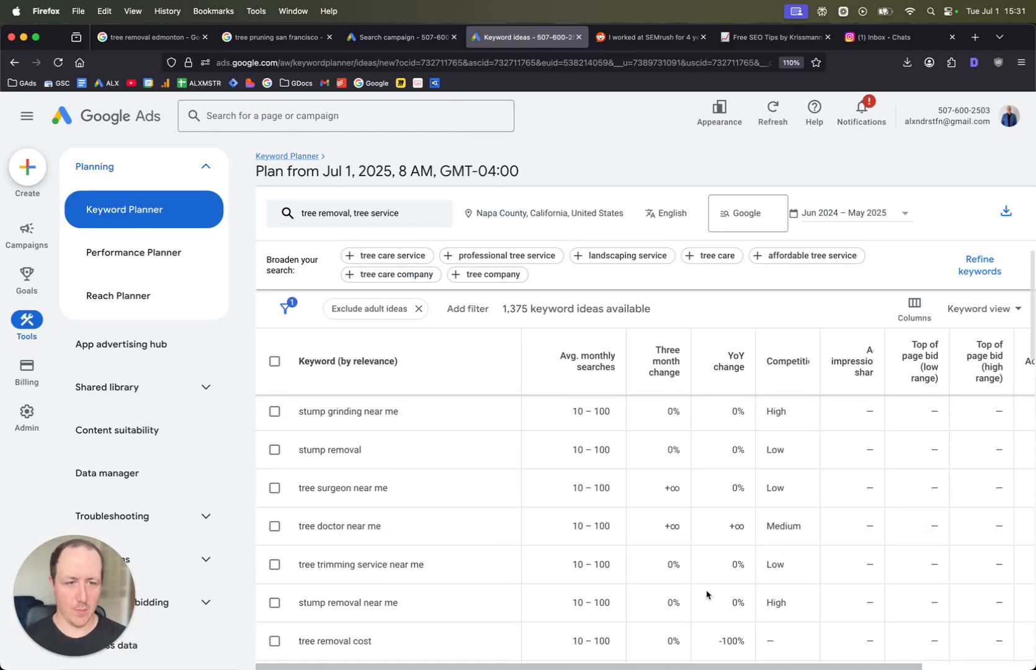
{"action": "scroll", "coordinate": [620, 540], "scroll_direction": "right", "scroll_amount": 3}
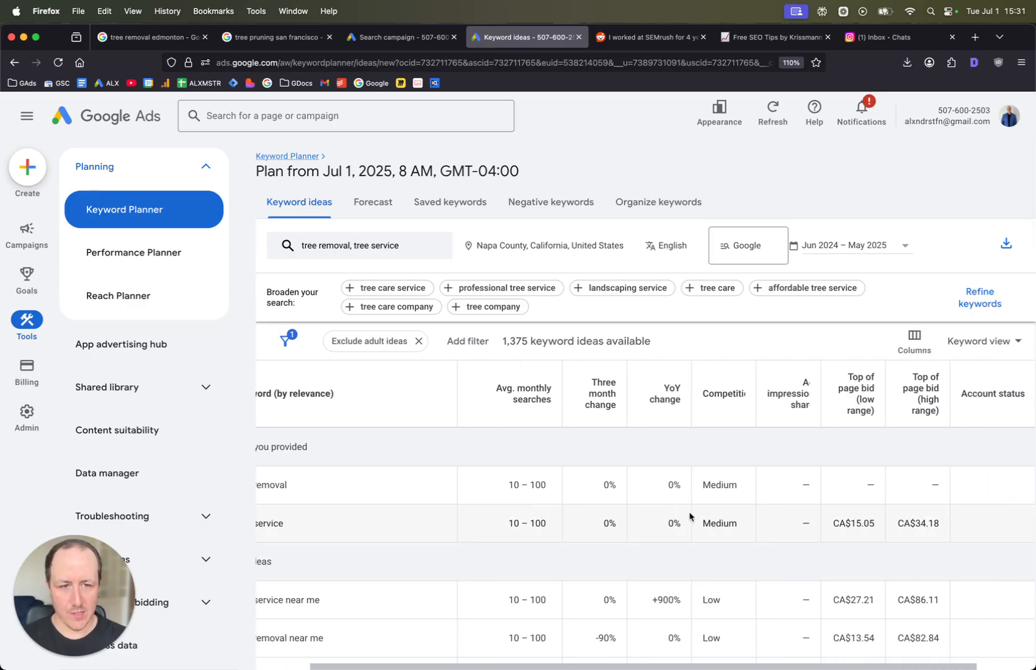
{"action": "scroll", "coordinate": [688, 514], "scroll_direction": "down", "scroll_amount": 2}
{"action": "scroll", "coordinate": [717, 532], "scroll_direction": "right", "scroll_amount": 3}
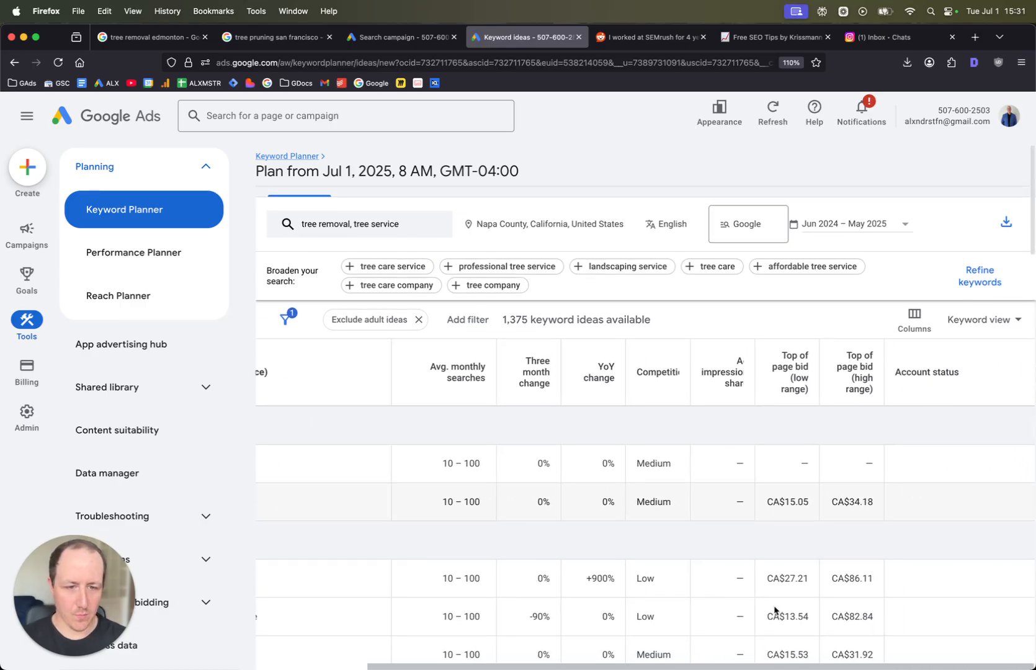
{"action": "scroll", "coordinate": [799, 602], "scroll_direction": "down", "scroll_amount": 1}
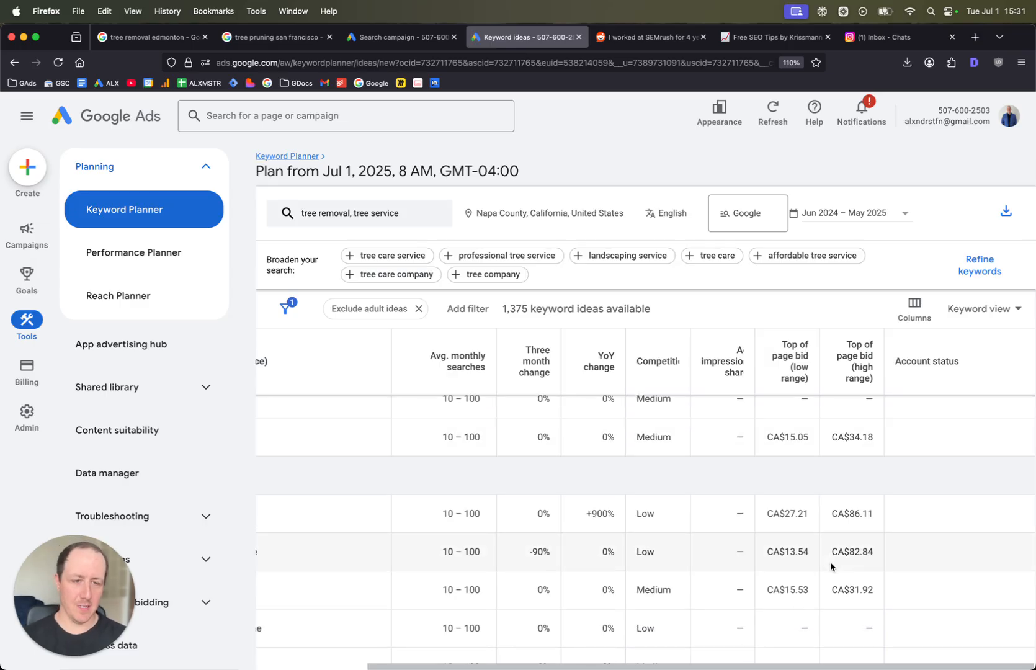
- Return to the campaign setup and set the custom daily budget to CA$10
{"action": "left_click", "coordinate": [411, 41]}
{"action": "left_click", "coordinate": [387, 423]}
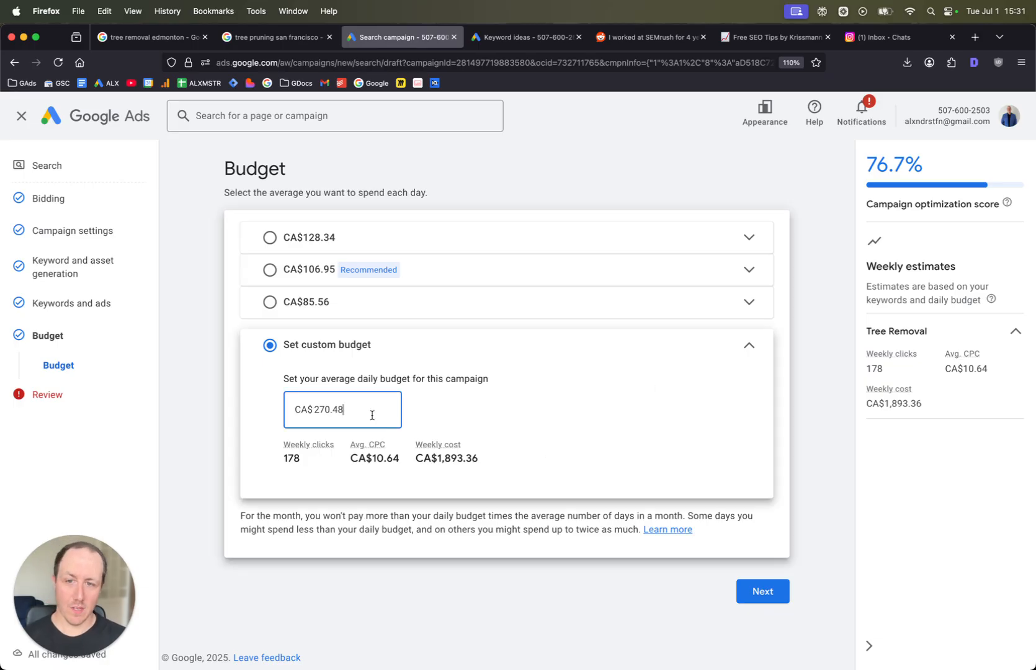
{"action": "triple_click", "coordinate": [373, 415]}
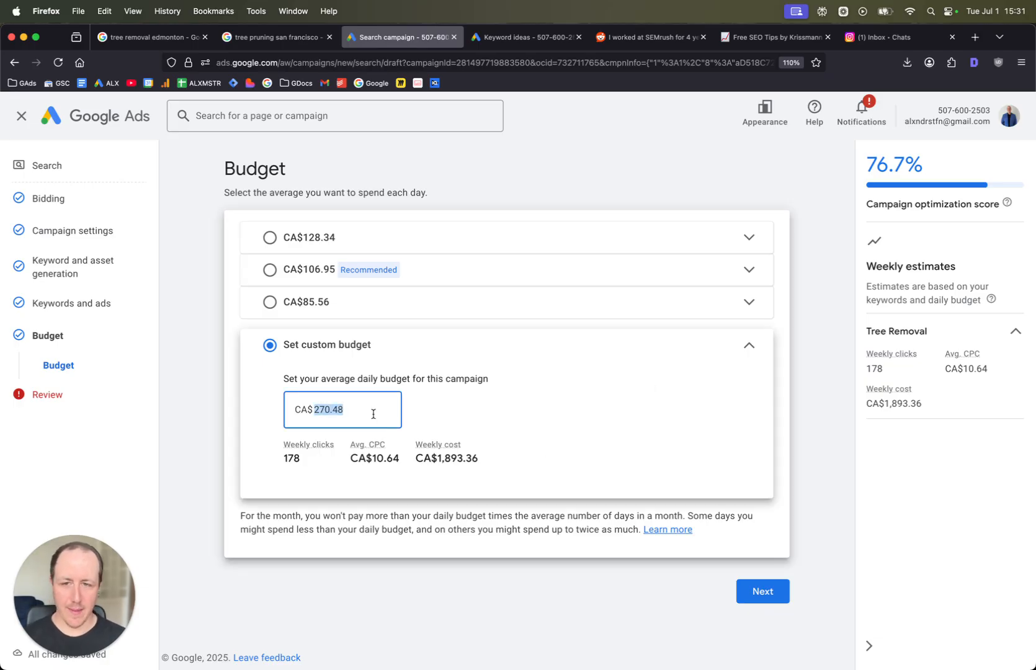
{"action": "type", "text": "400"}
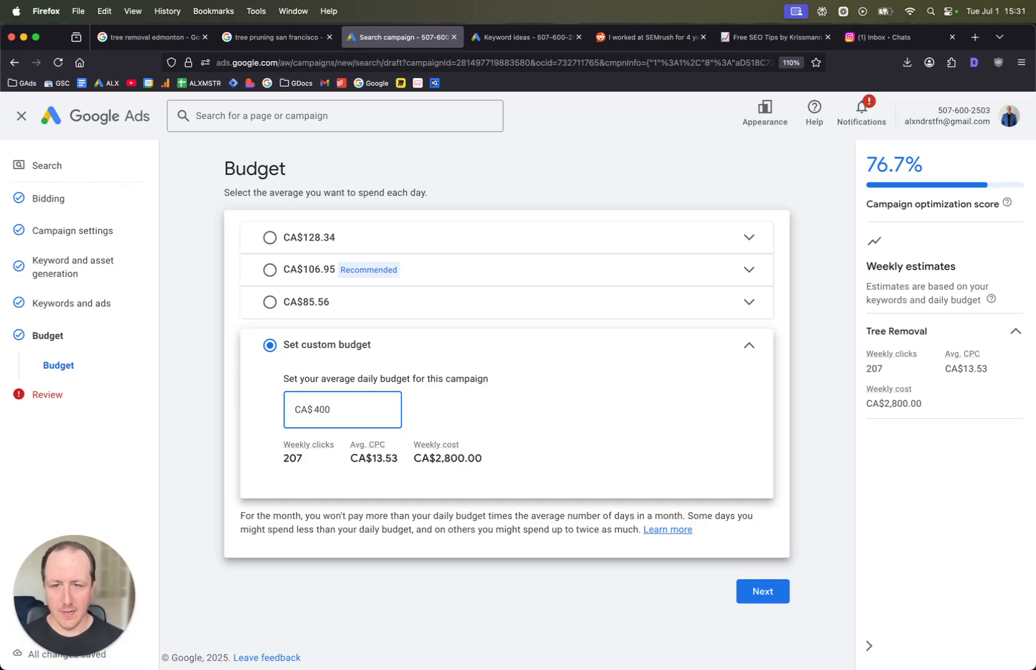
{"action": "key", "text": "BackSpace"}
{"action": "key", "text": "BackSpace"}
{"action": "key", "text": "BackSpace"}
{"action": "type", "text": "10"}
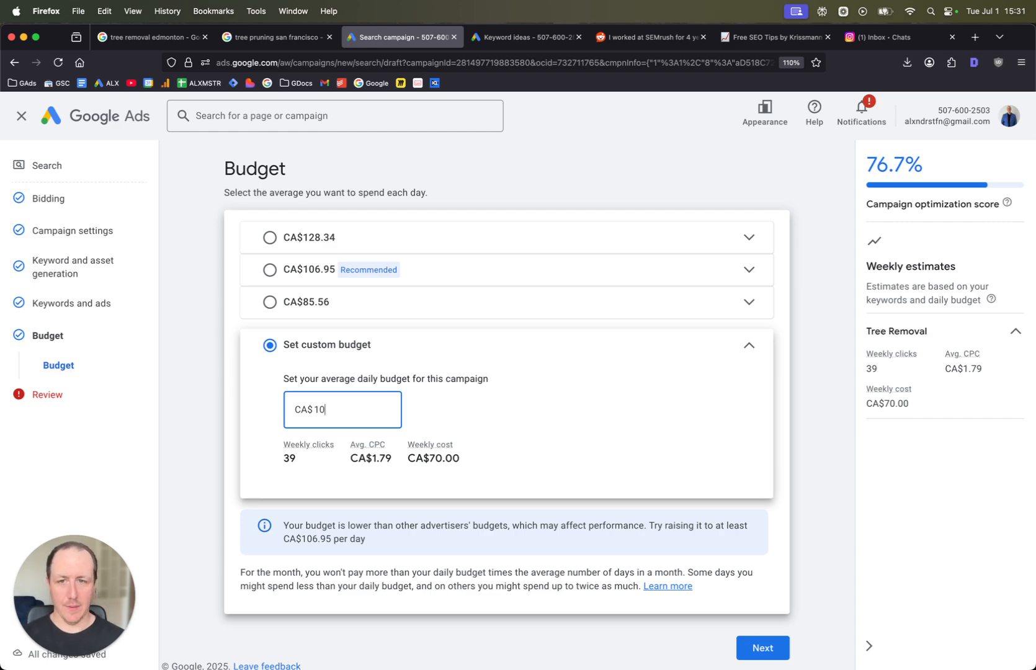
- Change the custom daily budget to CA$0.01
{"action": "scroll", "coordinate": [495, 353], "scroll_direction": "down", "scroll_amount": 1}
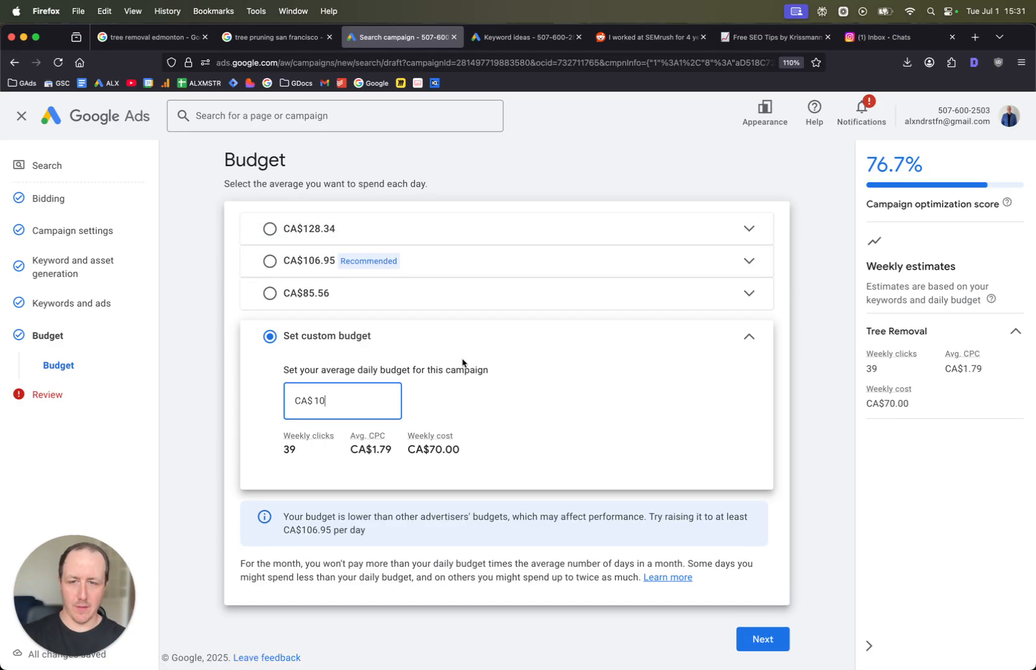
{"action": "double_click", "coordinate": [352, 402]}
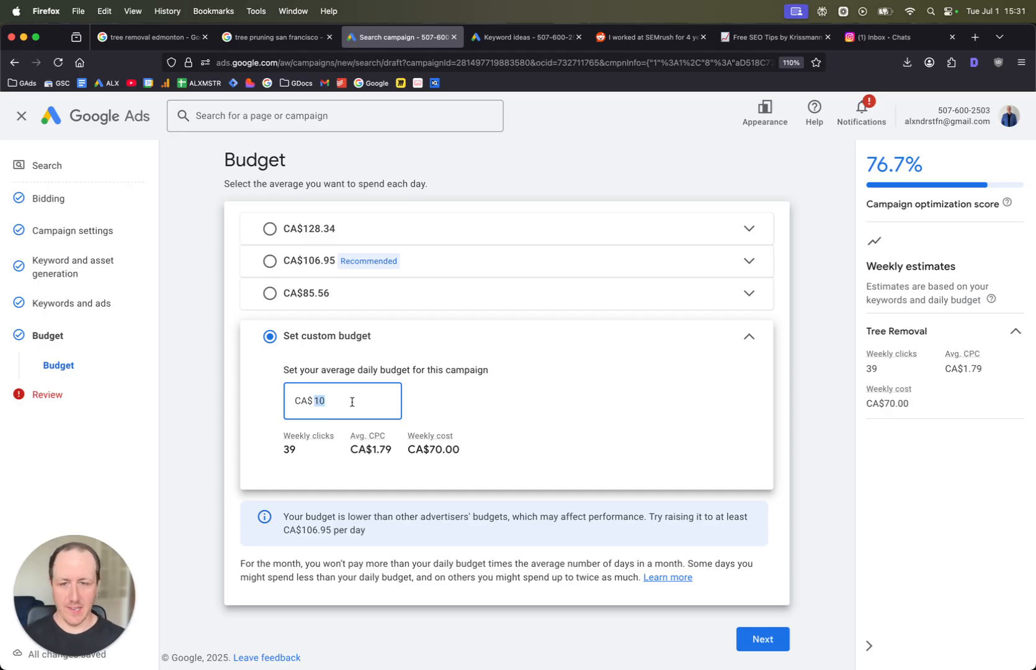
{"action": "type", "text": "0.02"}
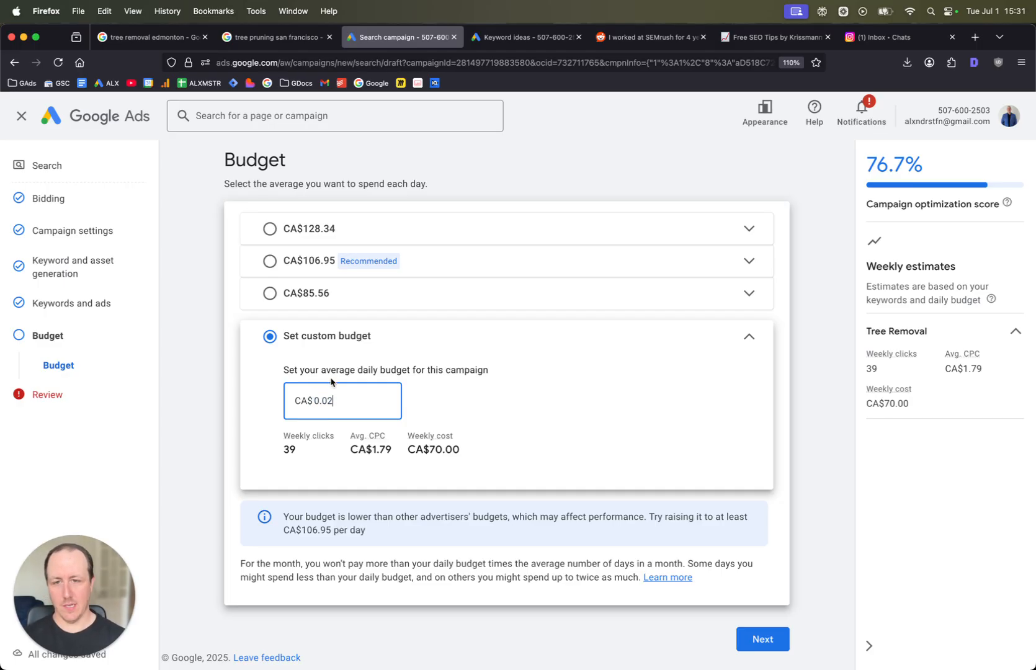
{"action": "key", "text": "BackSpace"}
{"action": "type", "text": "1"}
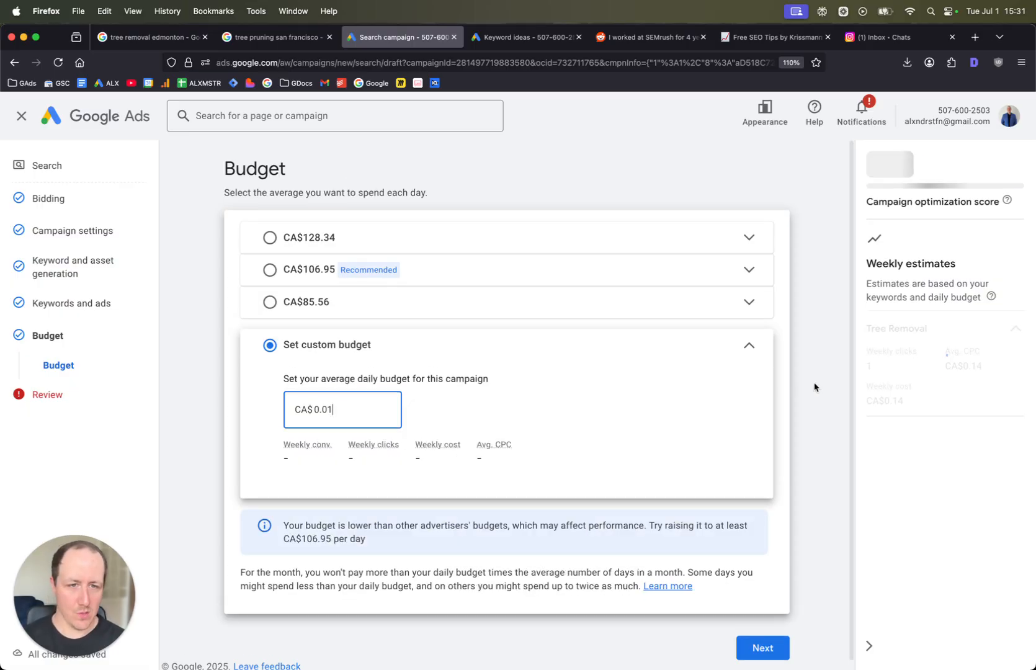
{"action": "left_click", "coordinate": [715, 387]}
{"action": "scroll", "coordinate": [715, 387], "scroll_direction": "down", "scroll_amount": 1}
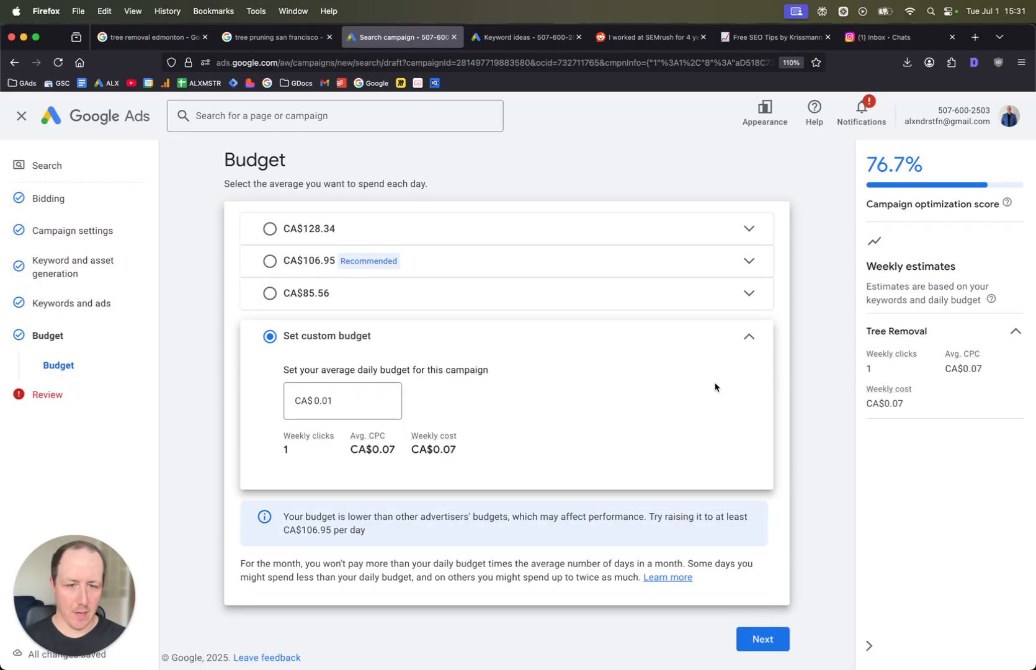
- Continue to the review page and publish the campaign, confirming publication
{"action": "left_click", "coordinate": [776, 640]}
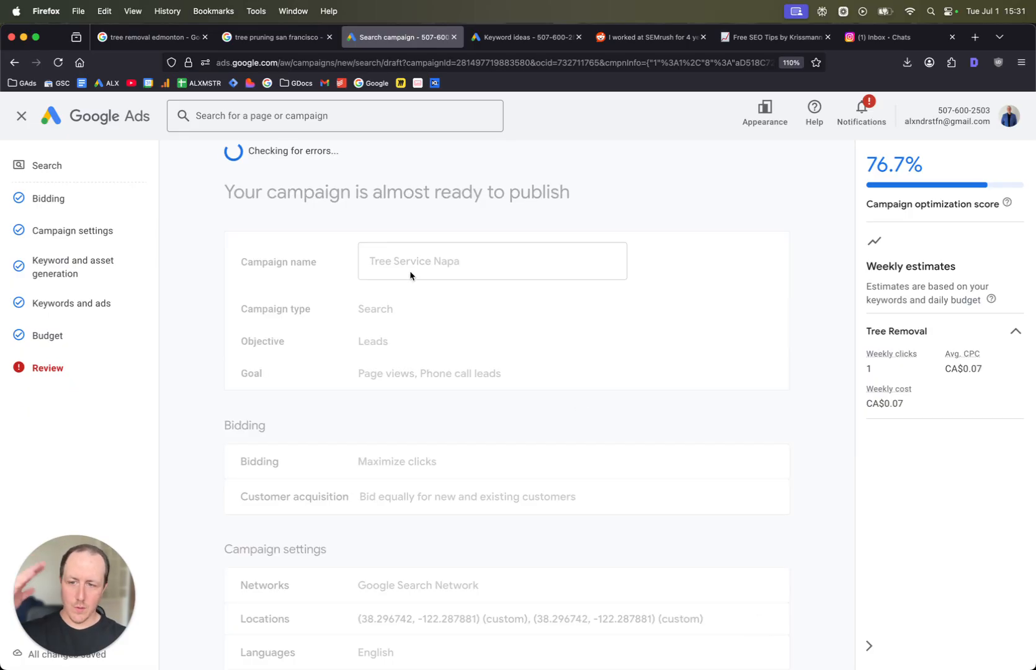
{"action": "scroll", "coordinate": [460, 348], "scroll_direction": "down", "scroll_amount": 10}
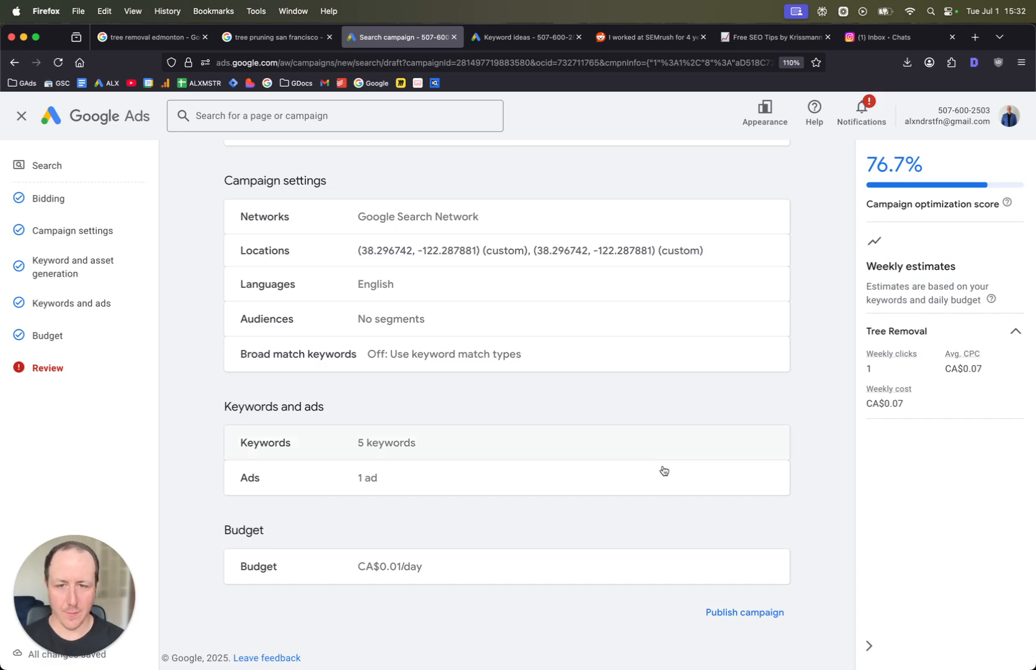
{"action": "left_click", "coordinate": [739, 613]}
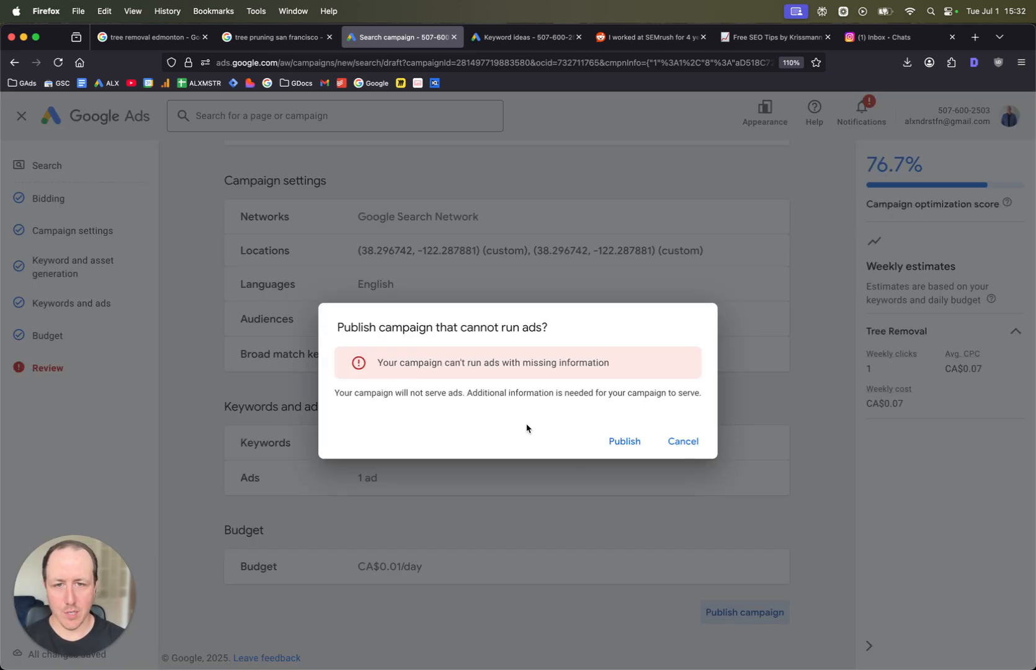
{"action": "left_click", "coordinate": [625, 442]}
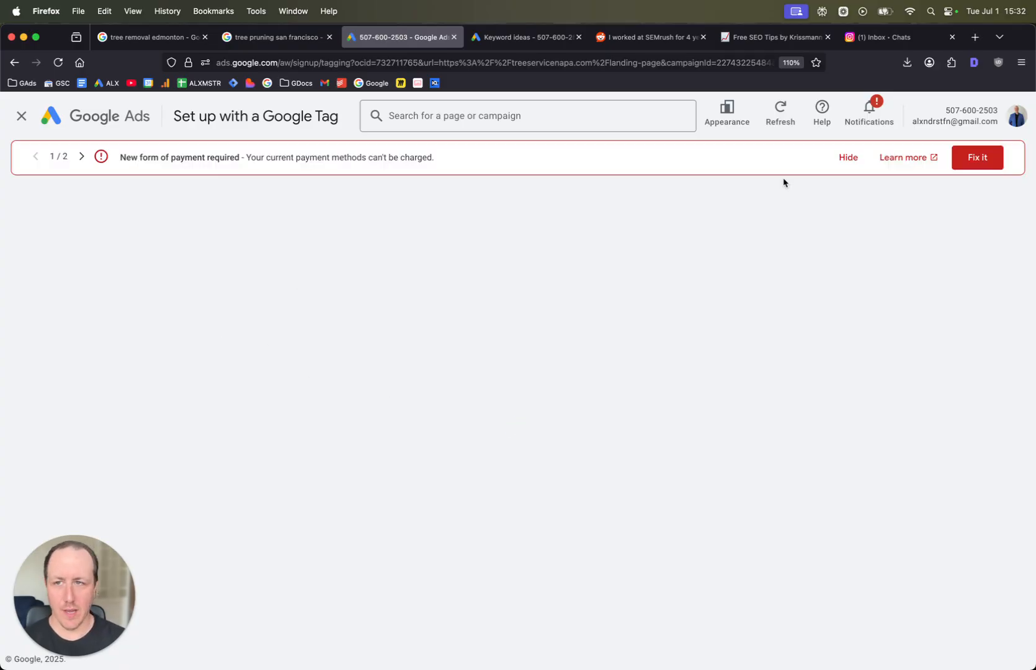
- Dismiss the account alert banners and the Canada tax info notification
{"action": "left_click", "coordinate": [849, 159]}
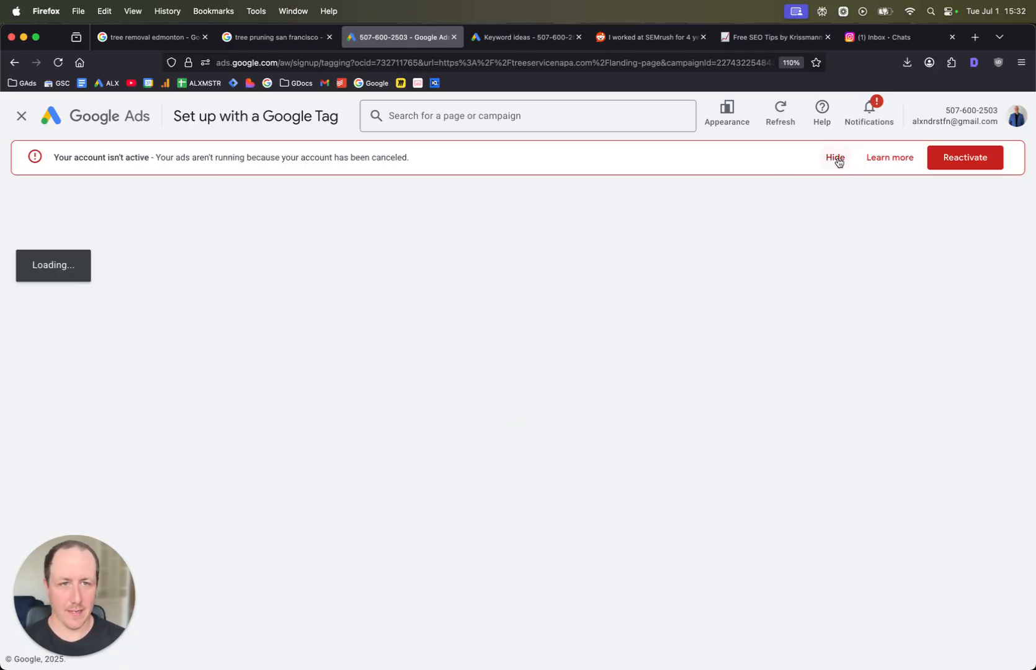
{"action": "left_click", "coordinate": [837, 159]}
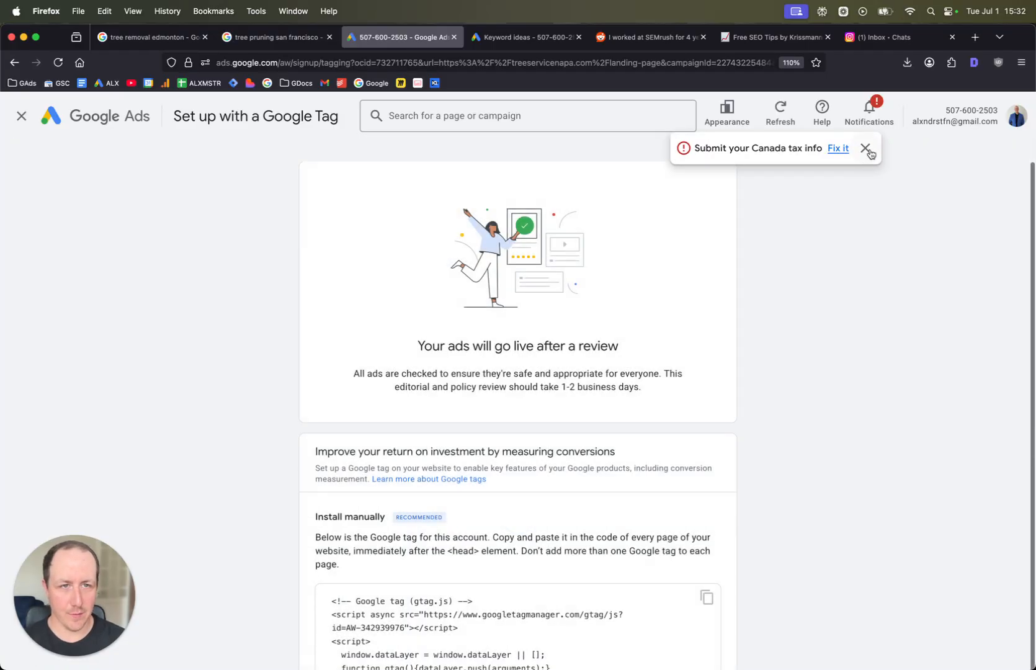
{"action": "left_click", "coordinate": [866, 148]}
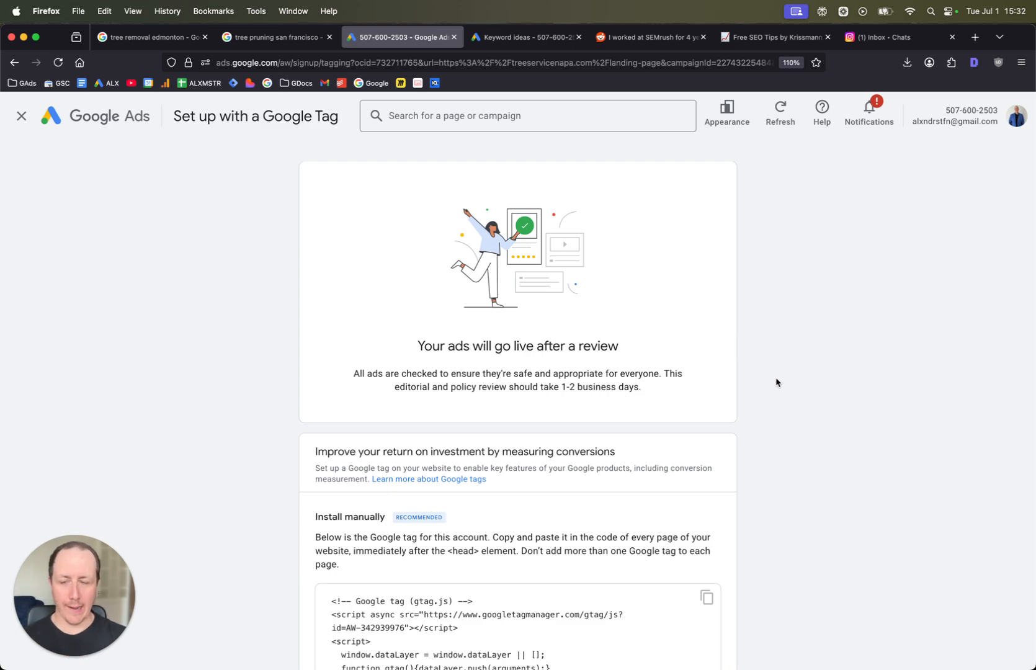
- Leave the Google tag setup and open the settings of the Tree Service Napa campaign
{"action": "scroll", "coordinate": [615, 380], "scroll_direction": "down", "scroll_amount": 5}
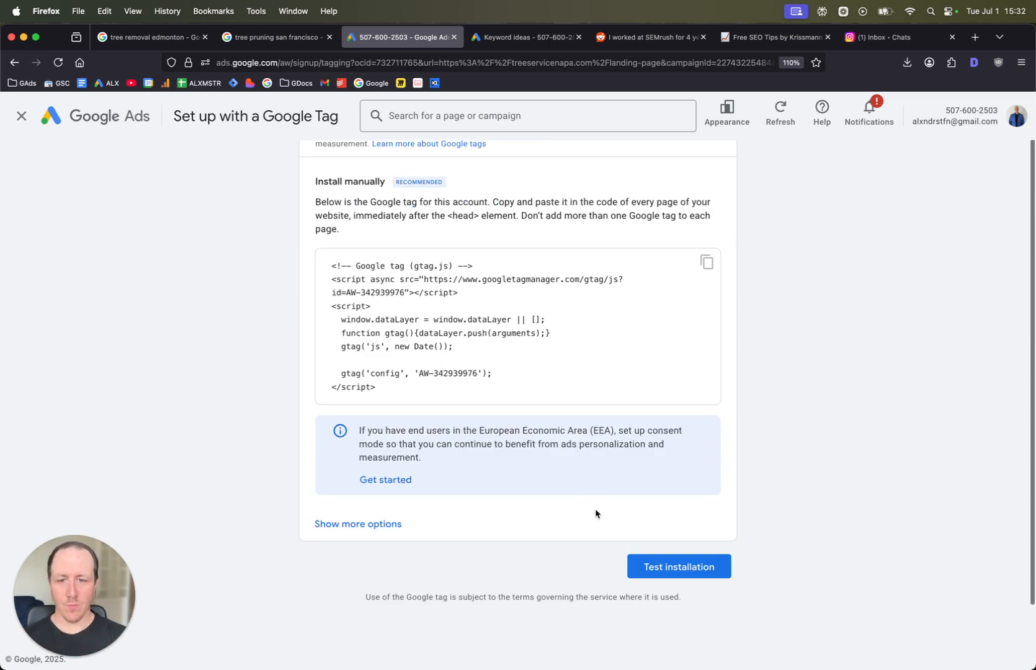
{"action": "scroll", "coordinate": [554, 425], "scroll_direction": "up", "scroll_amount": 4}
{"action": "scroll", "coordinate": [553, 425], "scroll_direction": "up", "scroll_amount": 2}
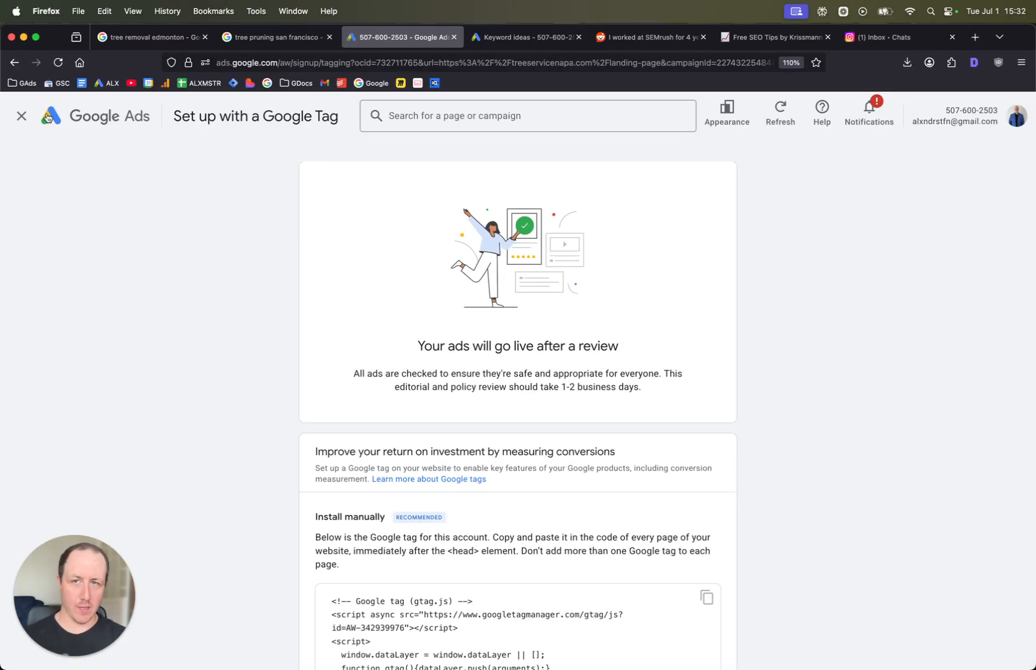
{"action": "left_click", "coordinate": [21, 116]}
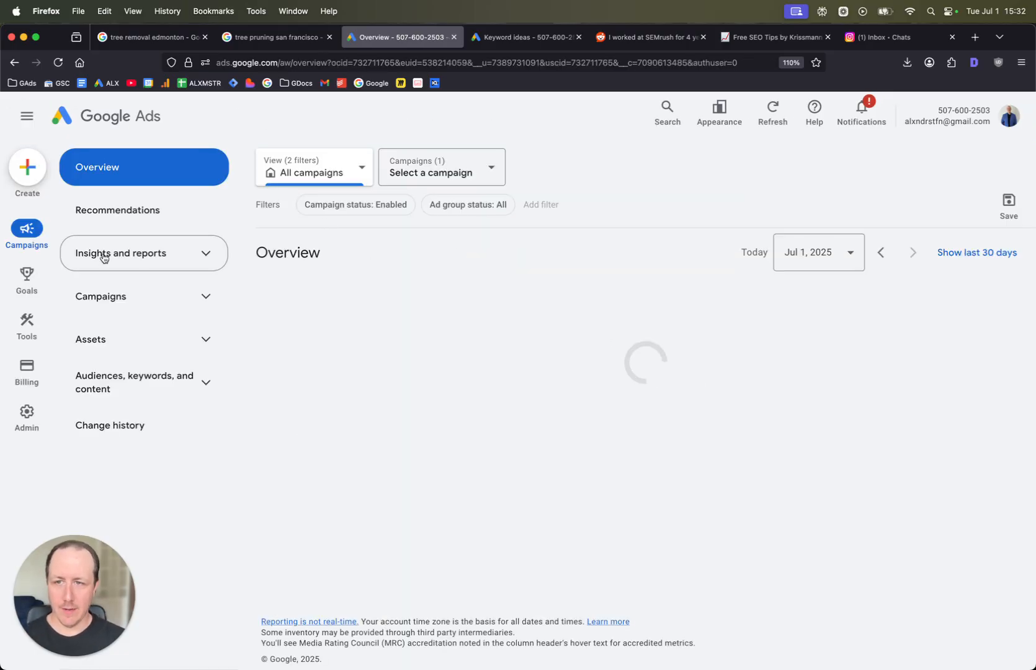
{"action": "left_click", "coordinate": [193, 296]}
{"action": "left_click", "coordinate": [181, 358]}
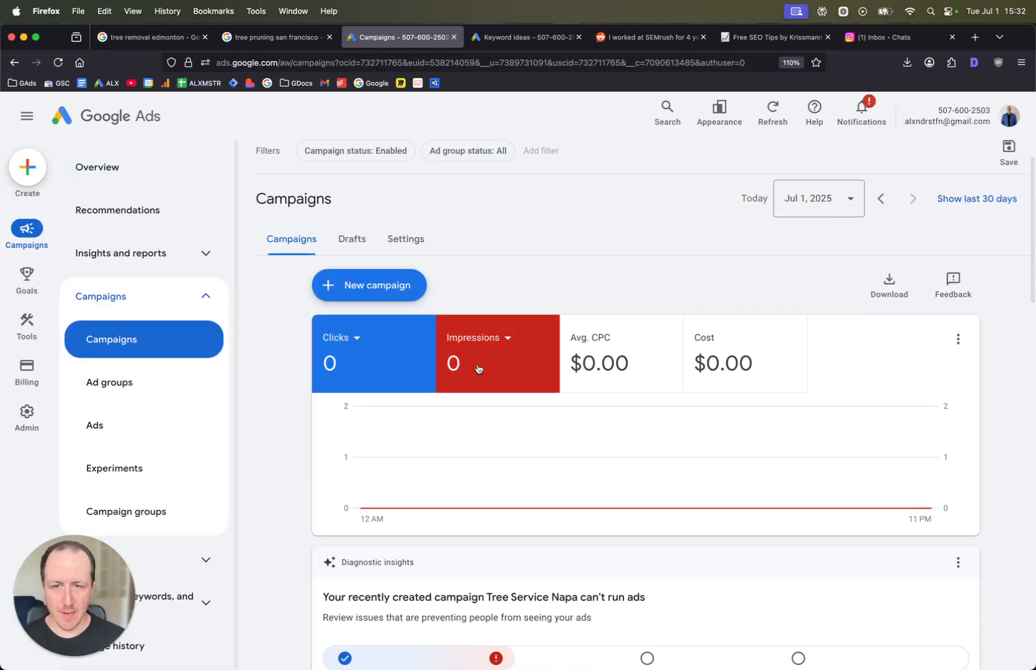
{"action": "left_click", "coordinate": [186, 339]}
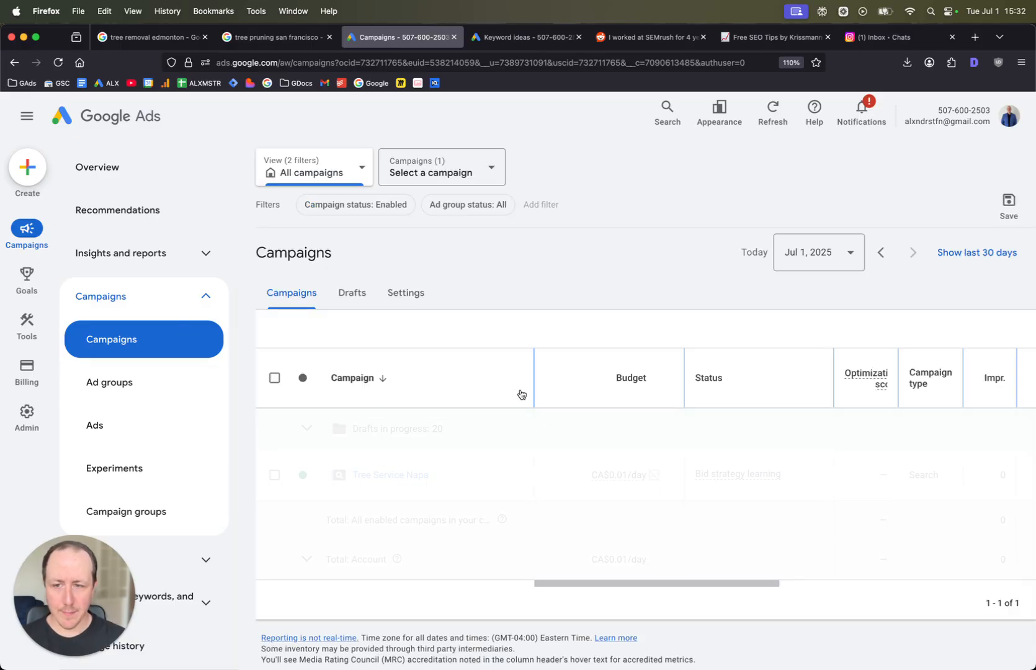
{"action": "scroll", "coordinate": [496, 453], "scroll_direction": "down", "scroll_amount": 1}
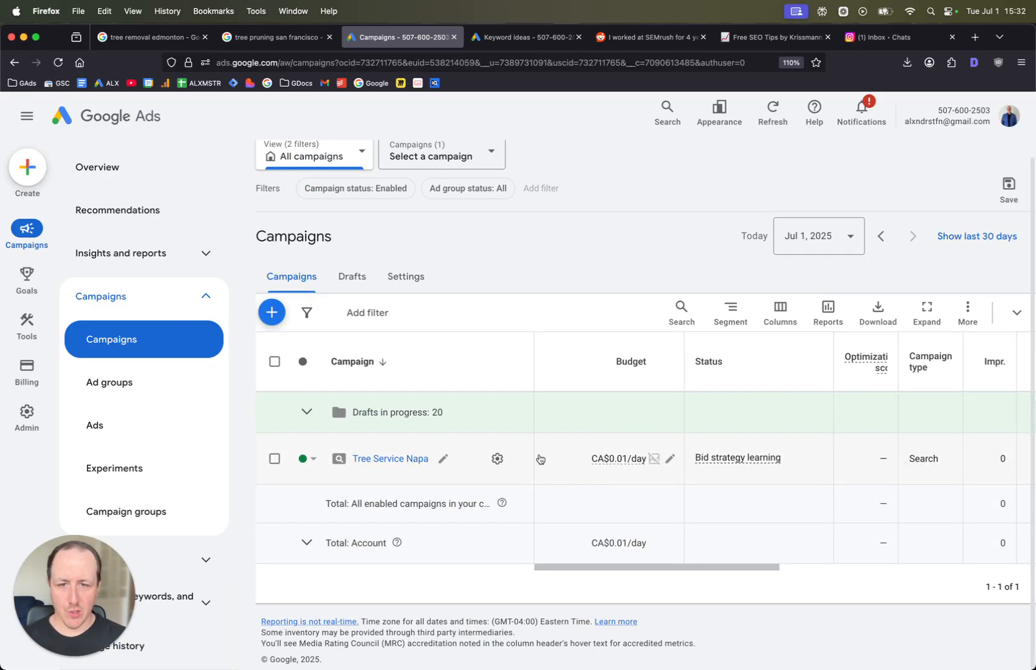
{"action": "left_click", "coordinate": [497, 459]}
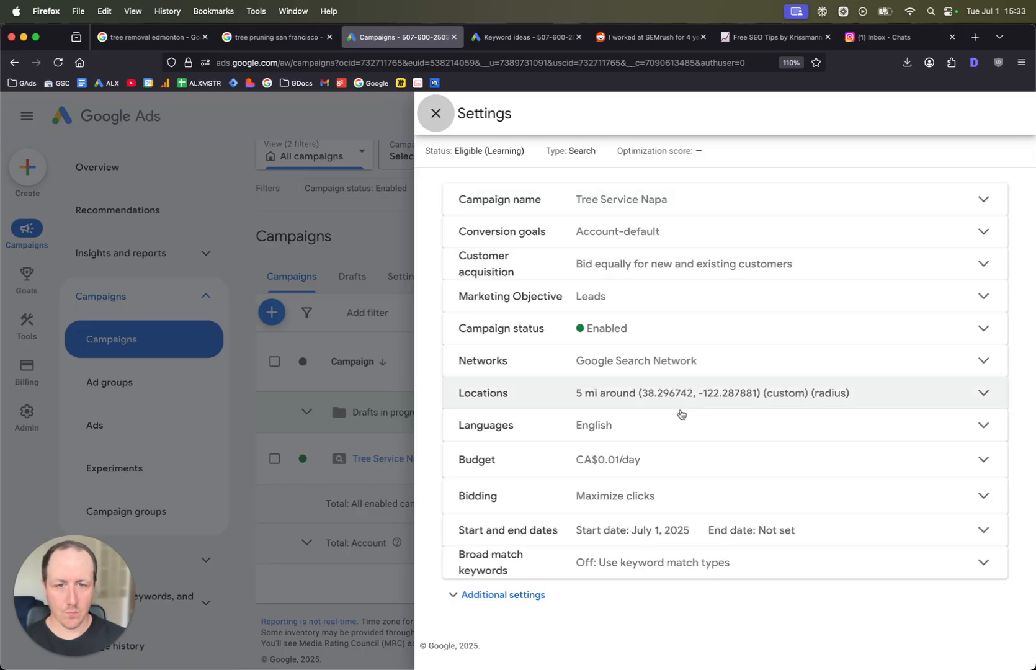
- Change the campaign's bidding by selecting the Maximize clicks strategy directly
{"action": "left_click", "coordinate": [648, 496]}
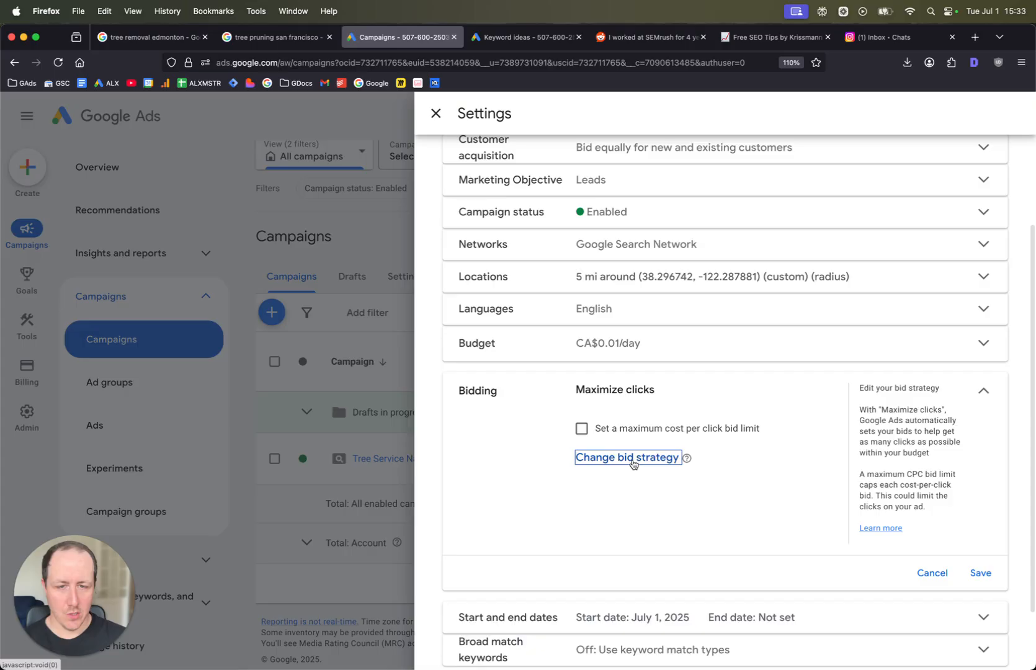
{"action": "left_click", "coordinate": [587, 460]}
{"action": "left_click", "coordinate": [611, 435]}
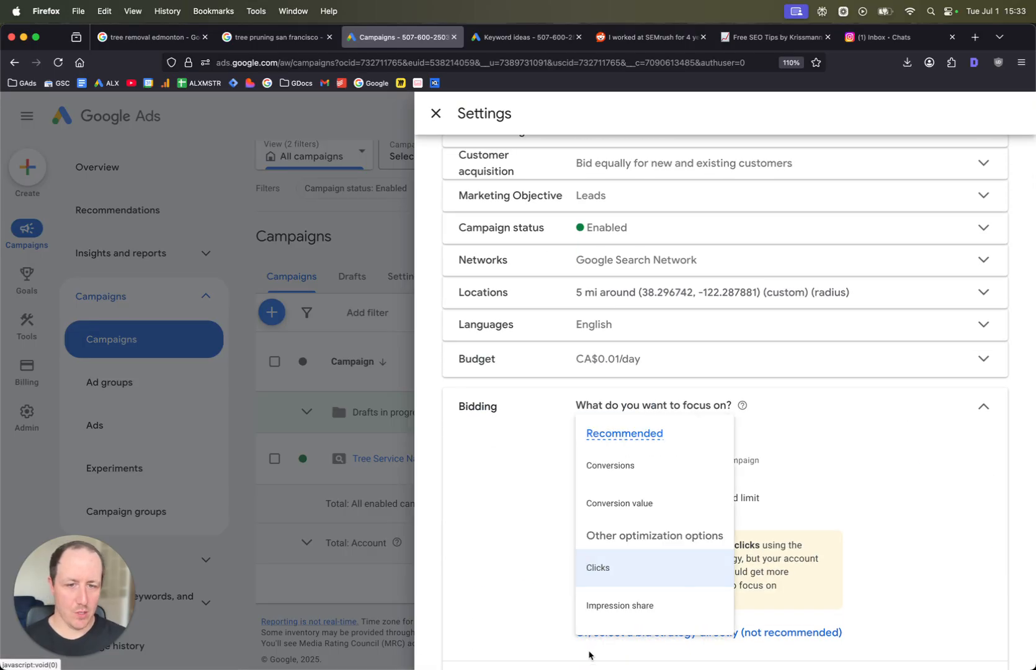
{"action": "left_click", "coordinate": [833, 506]}
{"action": "scroll", "coordinate": [639, 558], "scroll_direction": "down", "scroll_amount": 2}
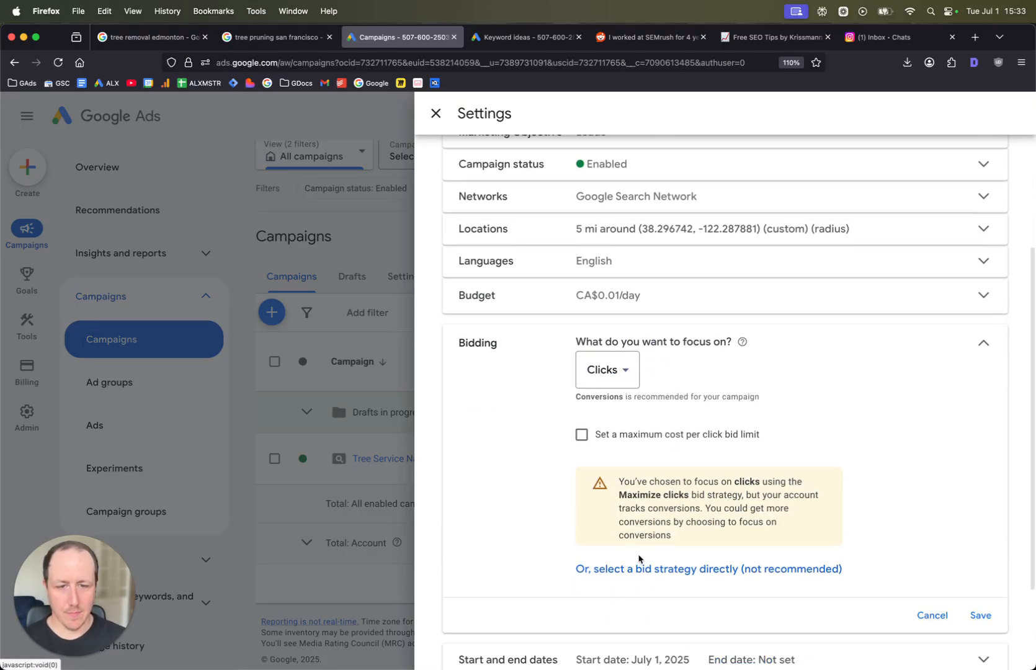
{"action": "left_click", "coordinate": [668, 568]}
{"action": "left_click", "coordinate": [665, 386]}
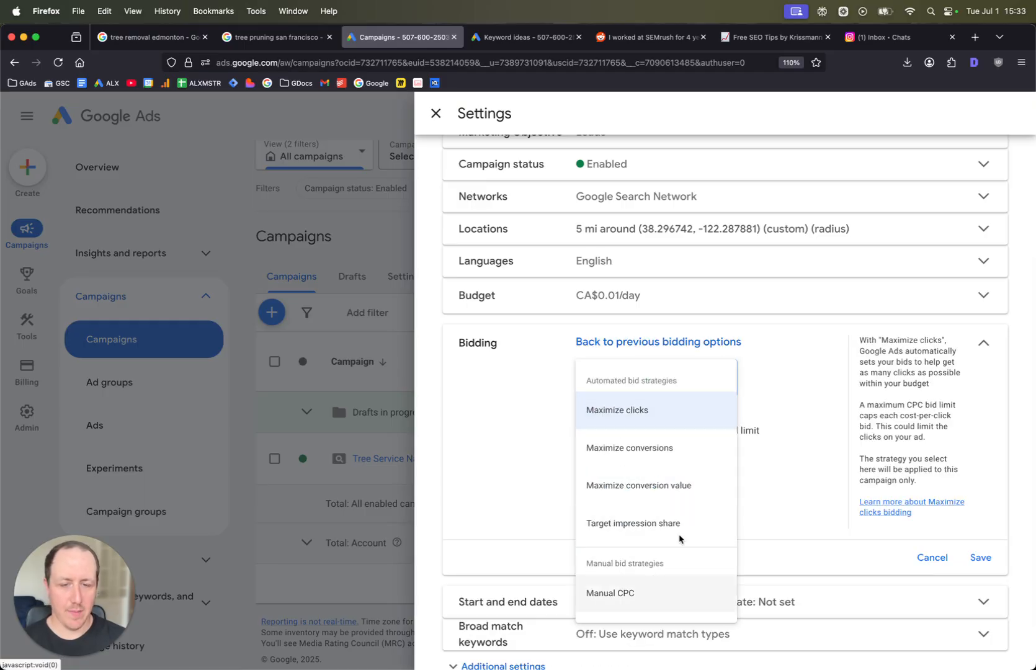
{"action": "left_click", "coordinate": [784, 492]}
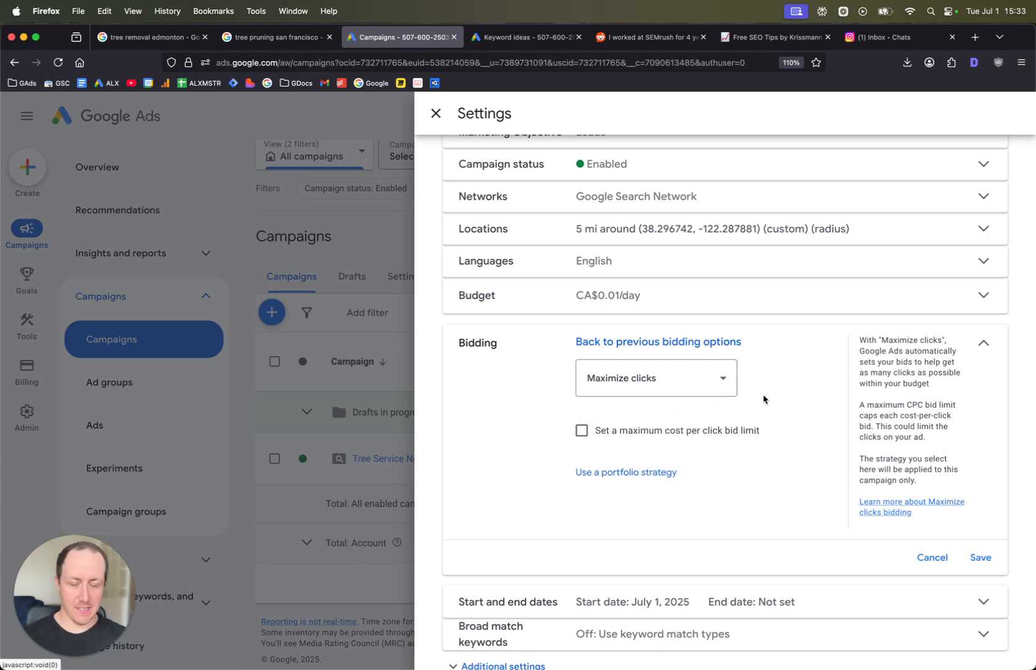
- Try setting a maximum CPC bid limit of CA$10 for the campaign, then cancel the bidding edit
{"action": "left_click", "coordinate": [655, 429]}
{"action": "left_click", "coordinate": [634, 493]}
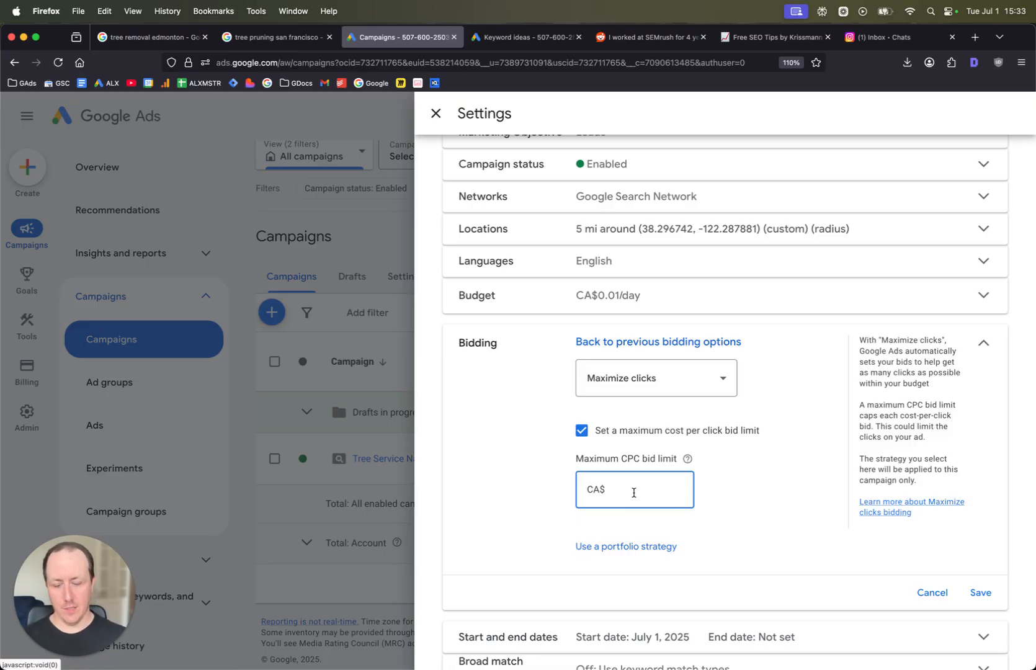
{"action": "type", "text": "4"}
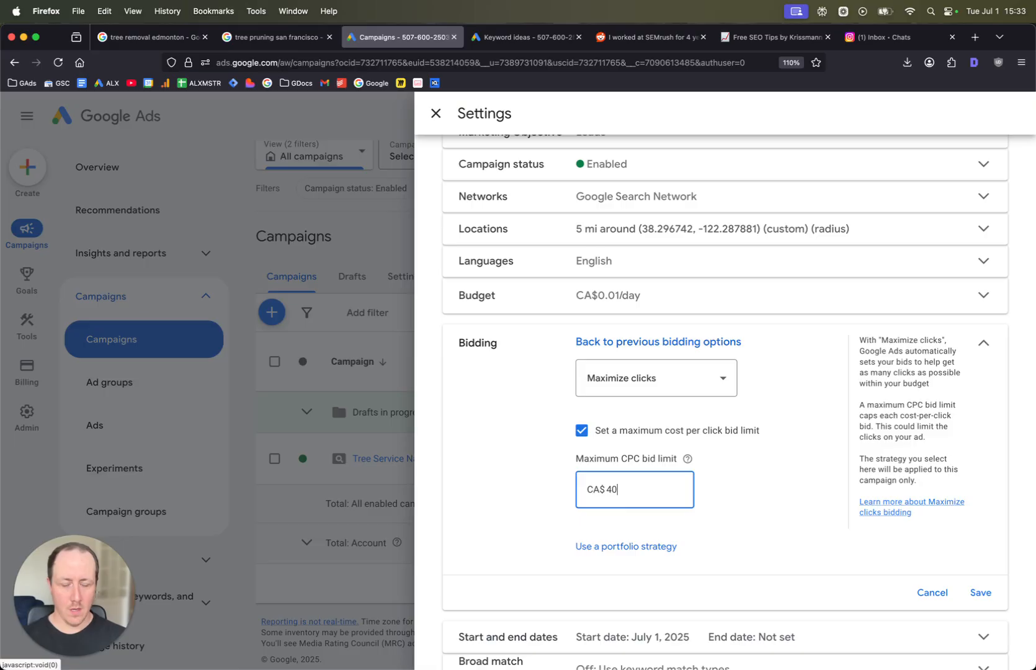
{"action": "key", "text": "BackSpace"}
{"action": "type", "text": "10"}
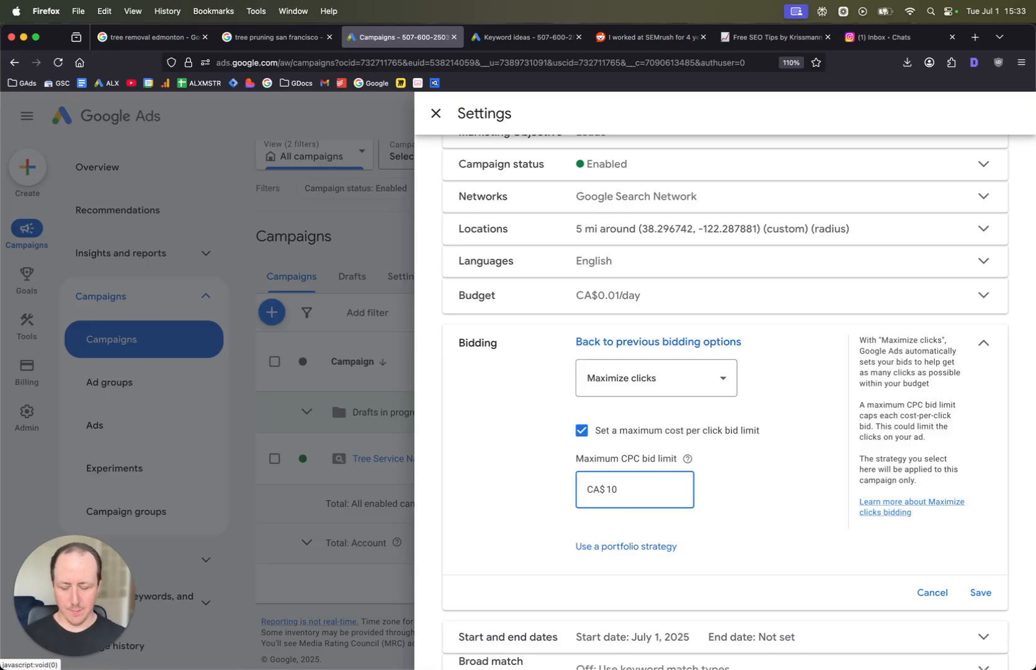
{"action": "type", "text": "0"}
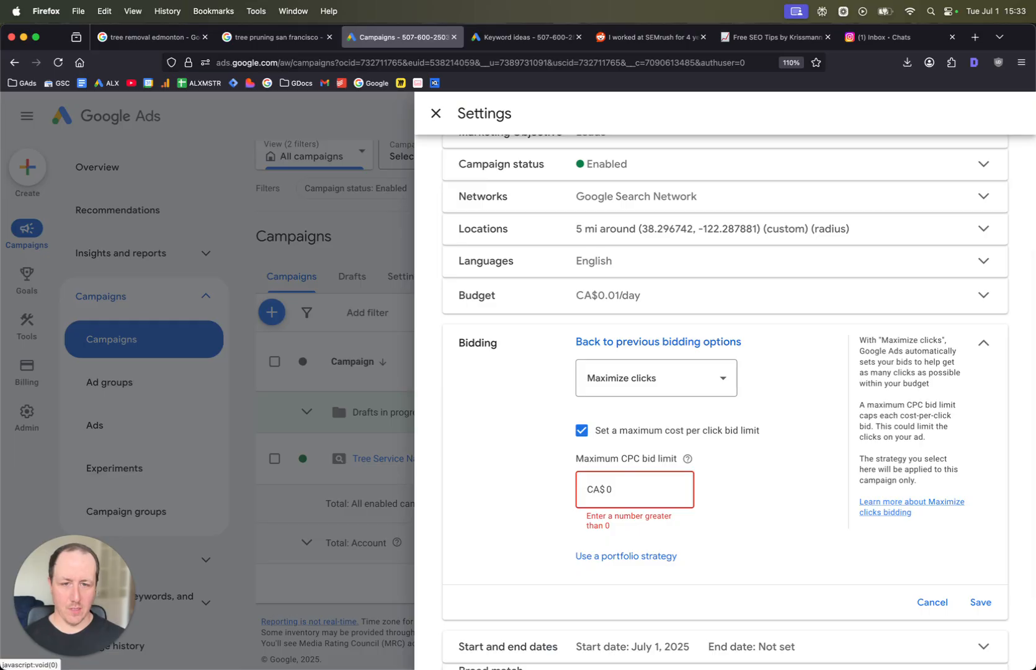
{"action": "key", "text": "BackSpace"}
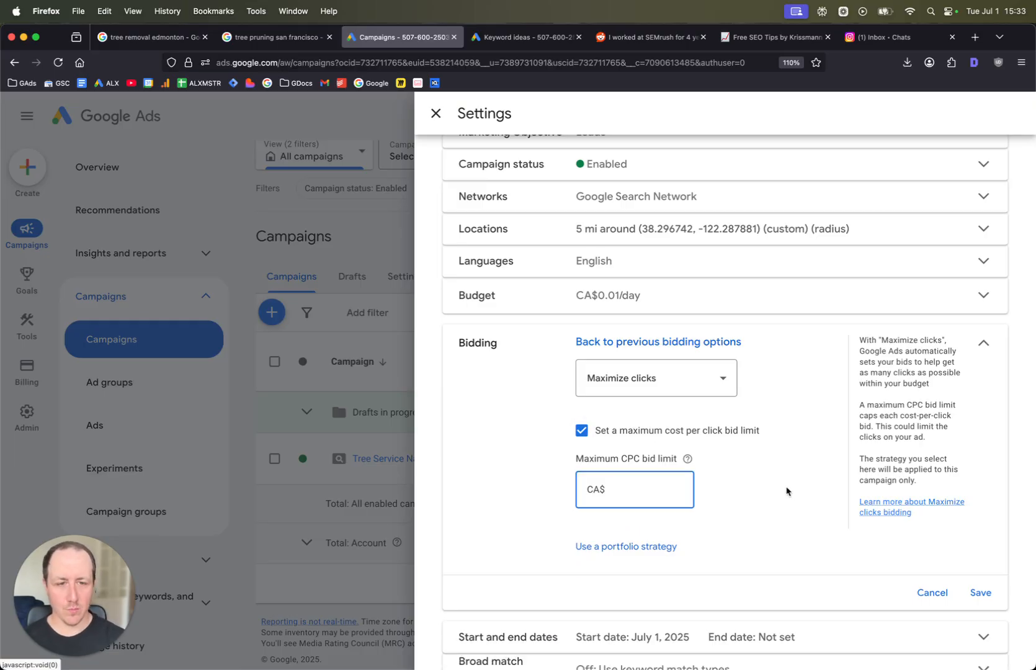
{"action": "left_click", "coordinate": [926, 592]}
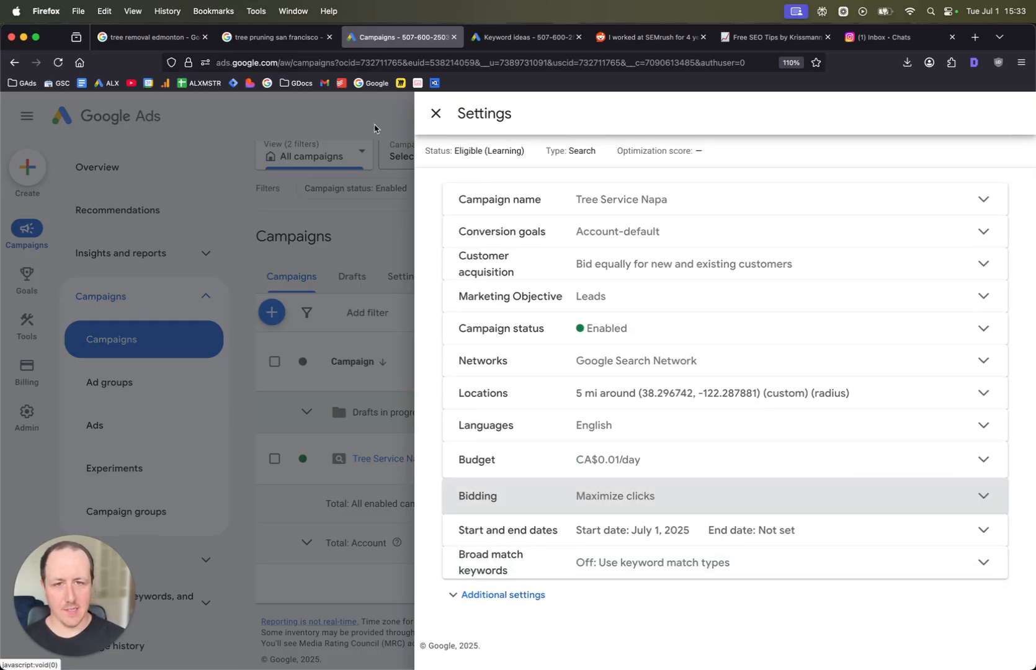
- Close the campaign settings and permanently remove the Tree Service Napa campaign, confirming the removal
{"action": "left_click", "coordinate": [435, 113]}
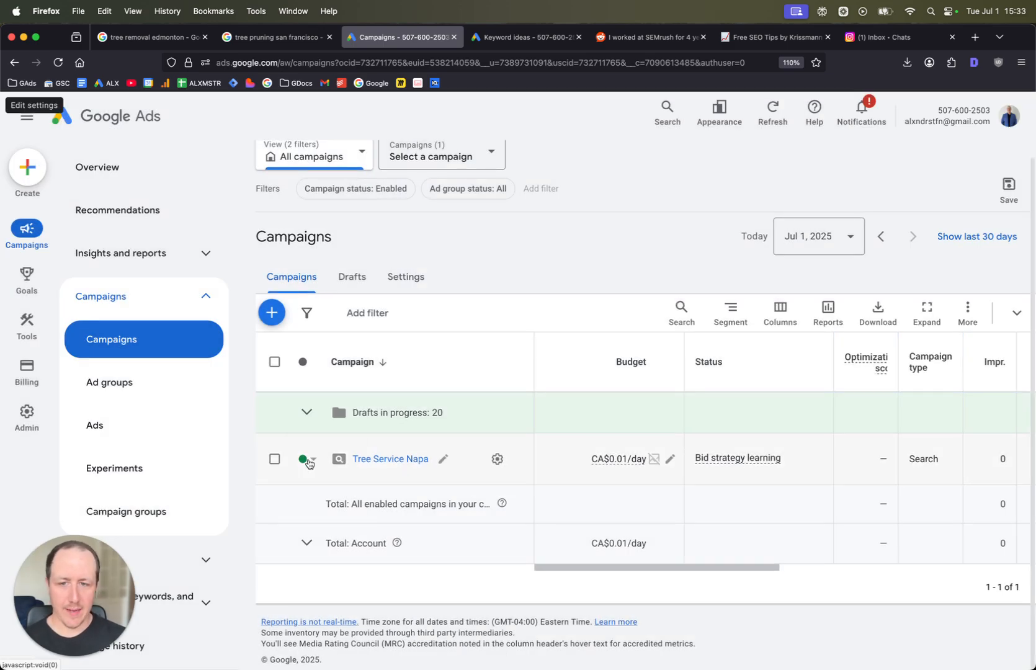
{"action": "left_click", "coordinate": [315, 459]}
{"action": "left_click", "coordinate": [322, 528]}
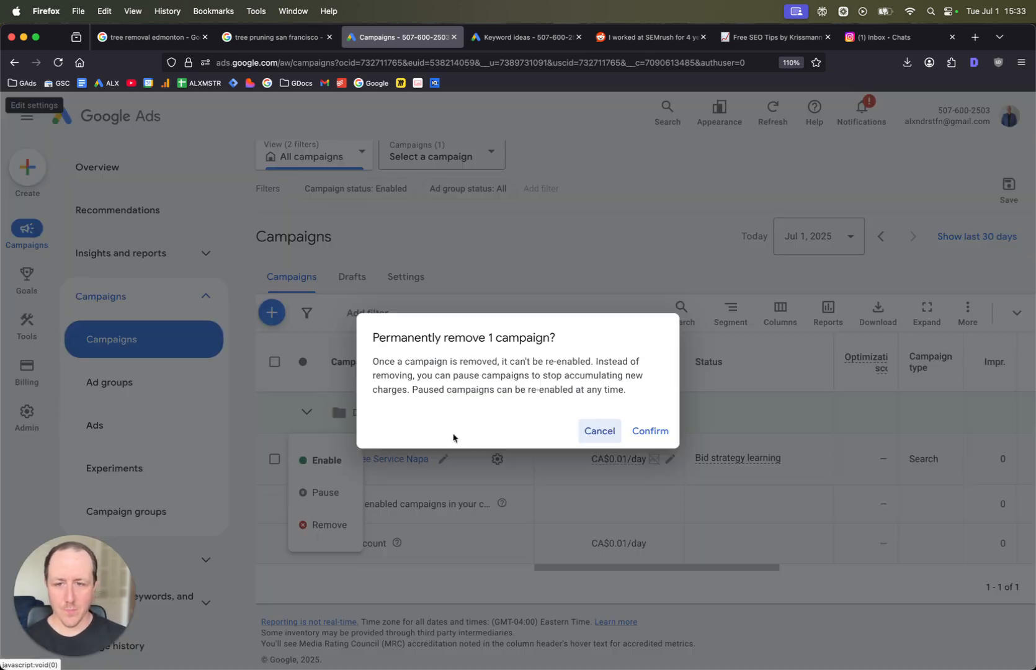
{"action": "left_click", "coordinate": [645, 437]}
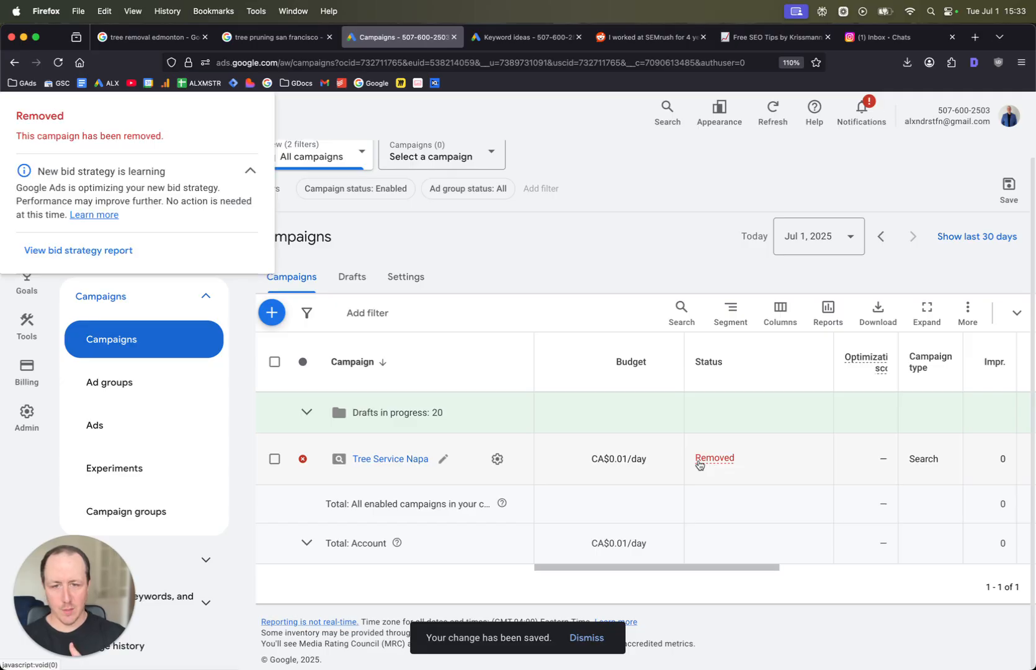